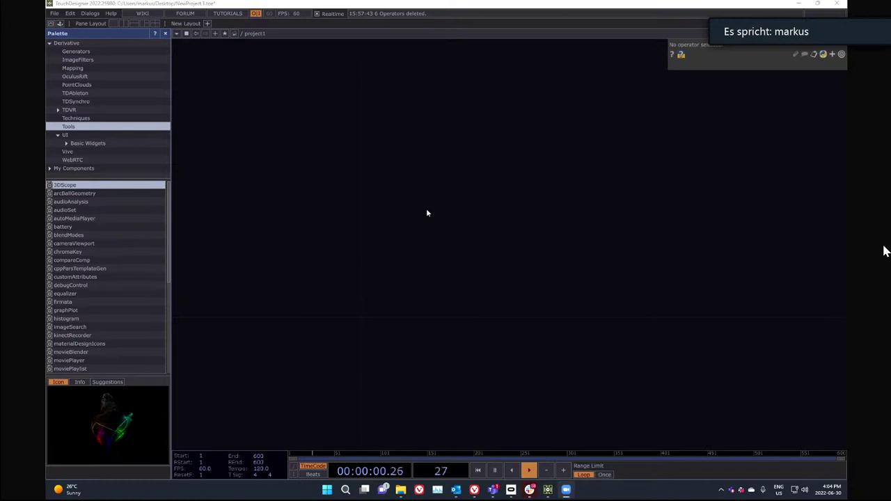
- Add an Audio Render CHOP to the empty network and set its output format to Ambisonics
{"action": "key", "text": "Tab"}
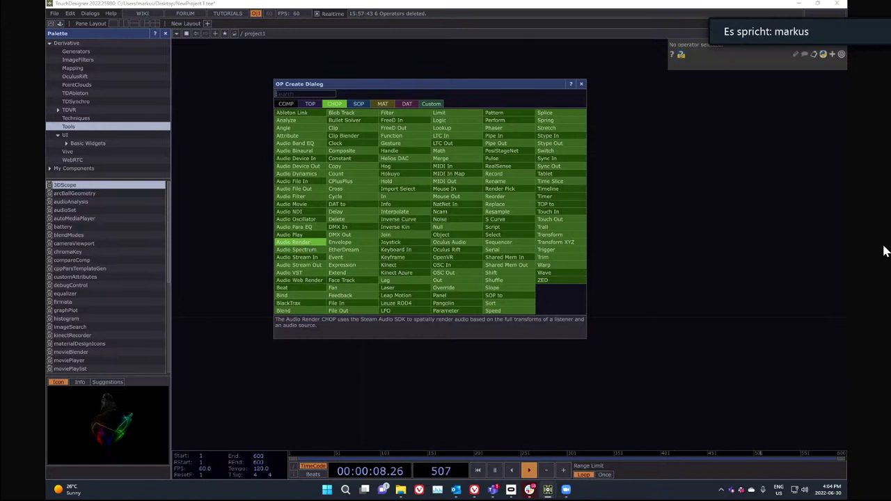
{"action": "left_click", "coordinate": [306, 245]}
{"action": "left_click", "coordinate": [332, 248]}
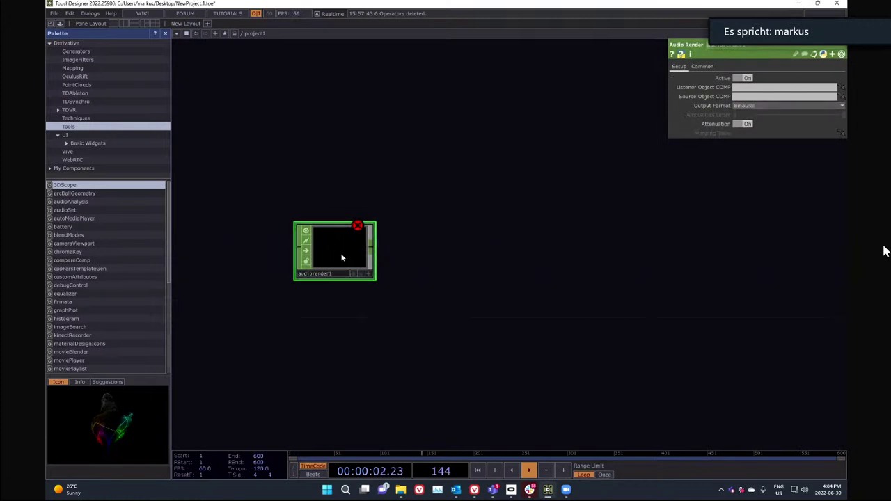
{"action": "left_click", "coordinate": [745, 106]}
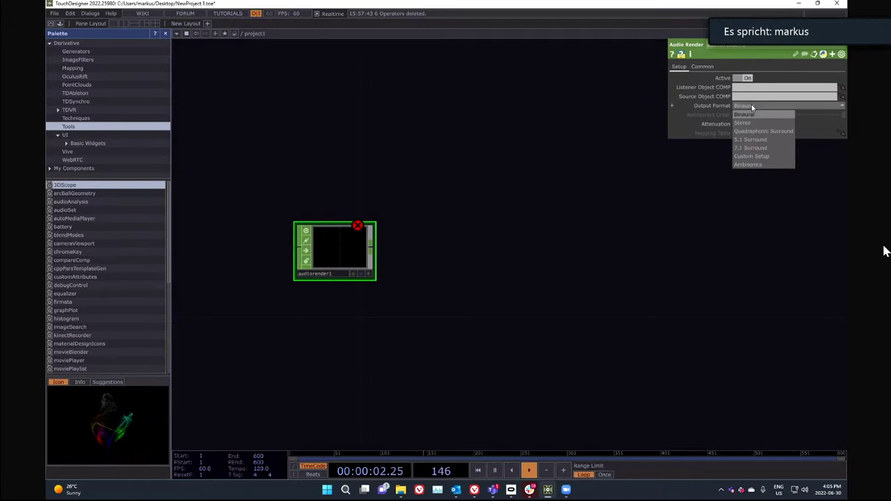
{"action": "left_click", "coordinate": [766, 165]}
{"action": "key", "text": "h"}
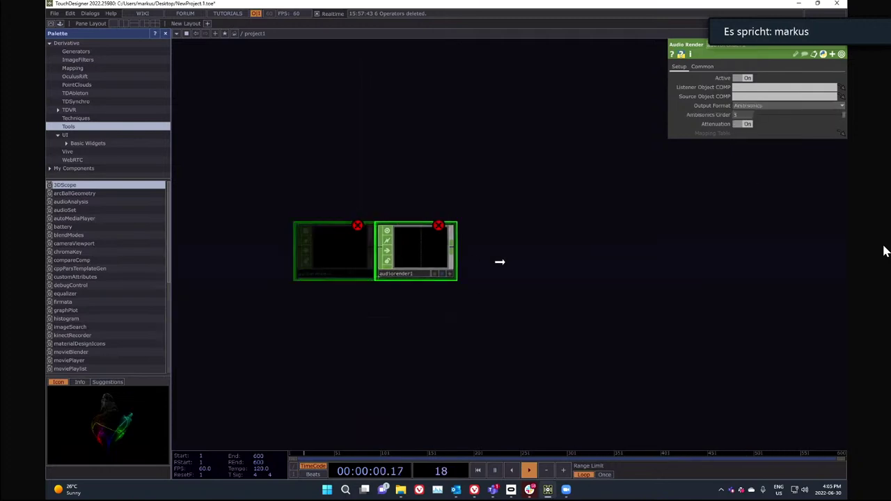
- Place an Audio File In CHOP before the Audio Render operator and connect it to the render's input
{"action": "key", "text": "Tab"}
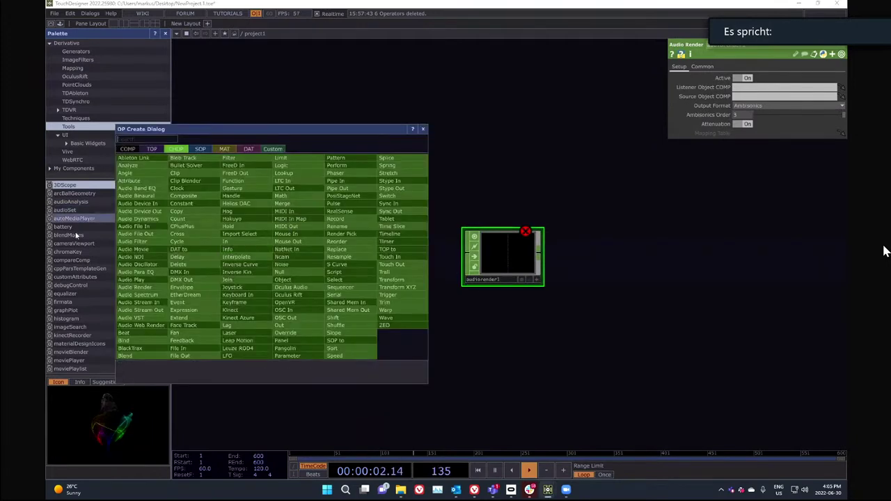
{"action": "left_click", "coordinate": [154, 226]}
{"action": "left_click", "coordinate": [323, 250]}
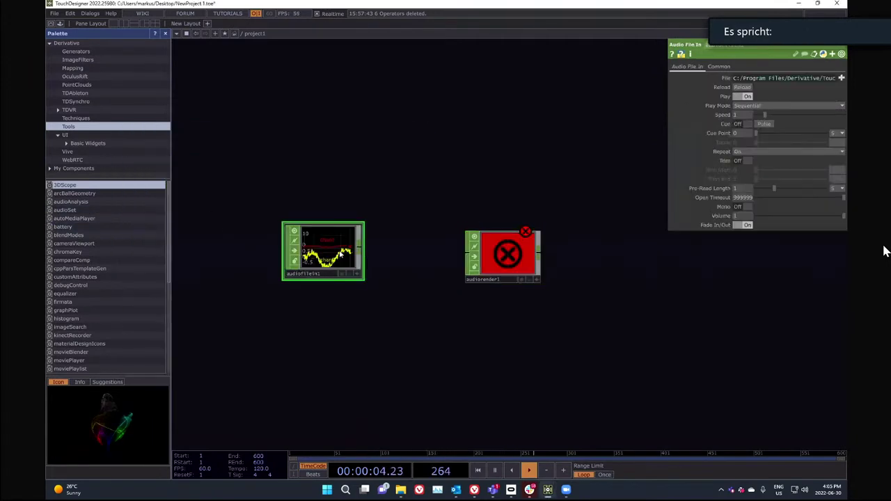
{"action": "left_click_drag", "start_coordinate": [362, 248], "coordinate": [481, 251]}
- Add two Null COMPs and assign null1 as the Audio Render's source object and null2 as its listener object
{"action": "key", "text": "Tab"}
{"action": "left_click", "coordinate": [330, 47]}
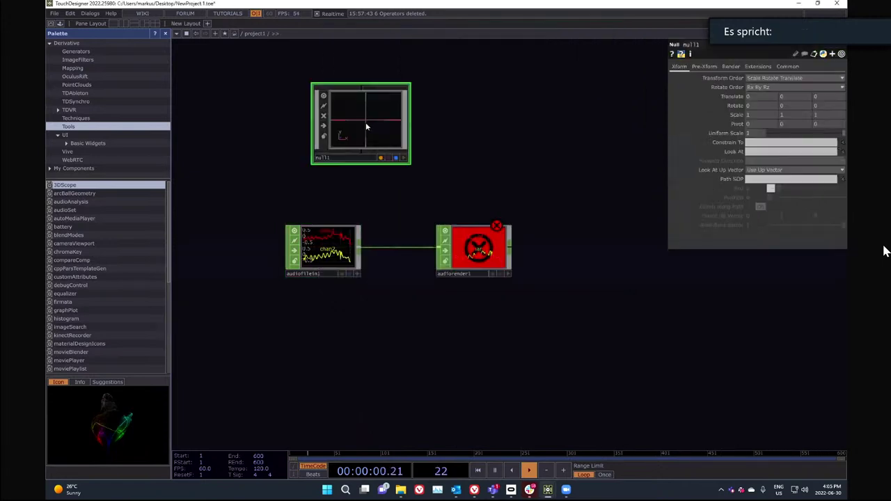
{"action": "left_click", "coordinate": [459, 233]}
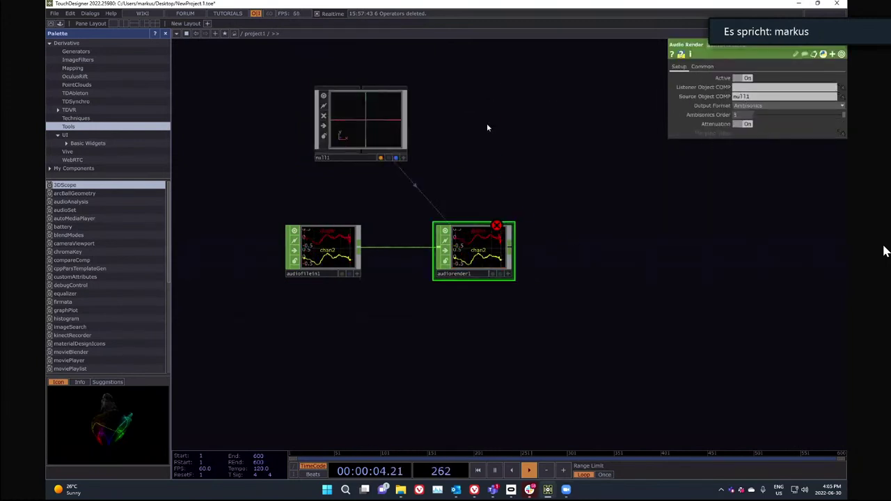
{"action": "key", "text": "Tab"}
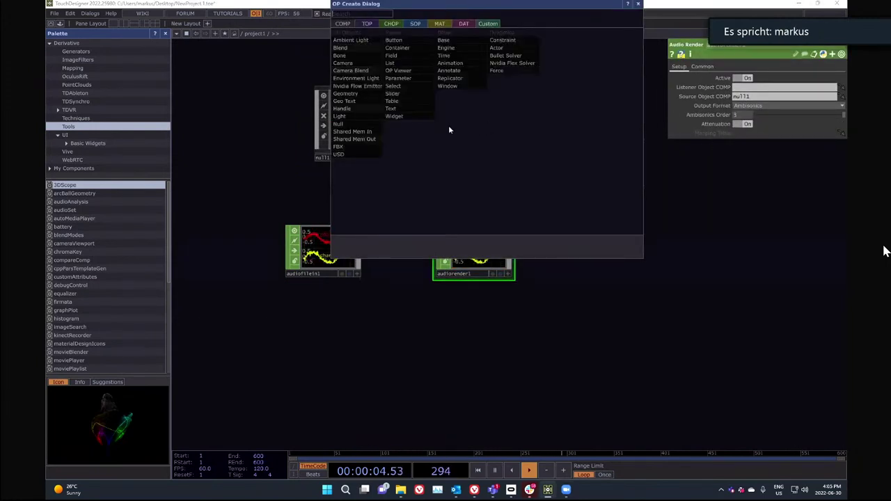
{"action": "left_click", "coordinate": [341, 123]}
{"action": "left_click", "coordinate": [511, 126]}
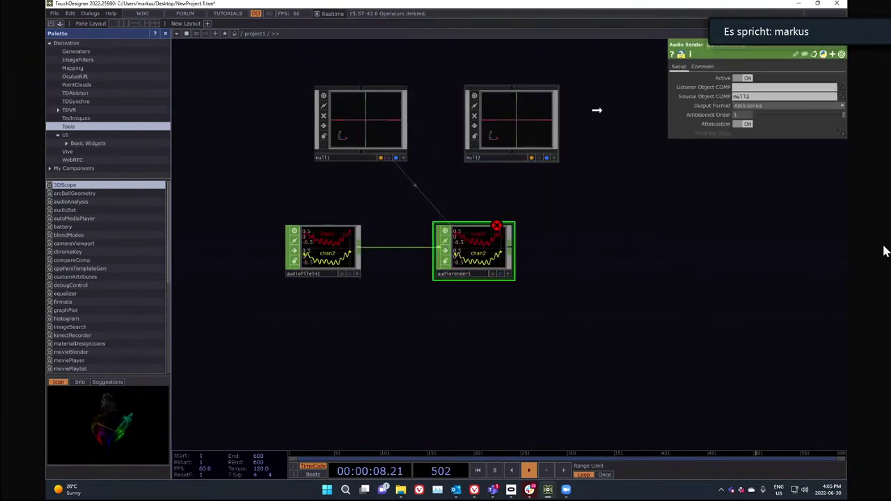
{"action": "left_click_drag", "start_coordinate": [755, 87], "coordinate": [756, 88]}
- Examine the channels of the Audio Render operator and delete all four operators from the network
{"action": "scroll", "coordinate": [473, 259], "scroll_direction": "up", "scroll_amount": 5}
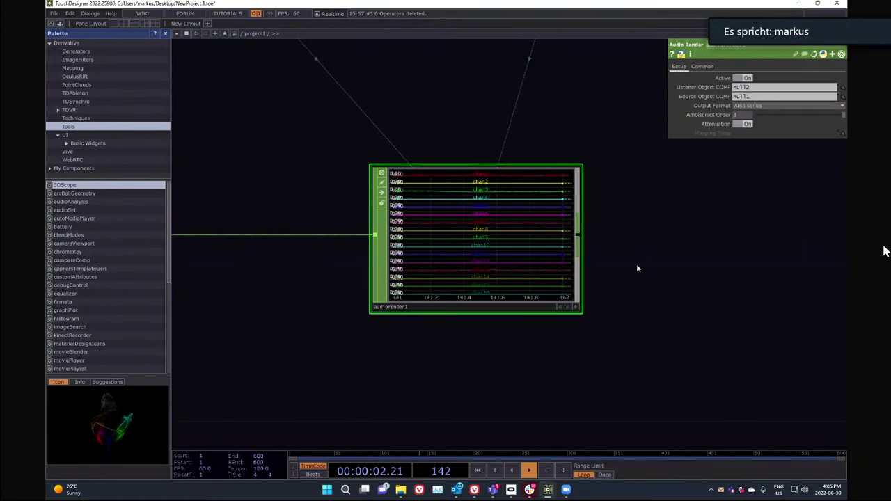
{"action": "scroll", "coordinate": [493, 254], "scroll_direction": "up", "scroll_amount": 3}
{"action": "scroll", "coordinate": [499, 320], "scroll_direction": "down", "scroll_amount": 2}
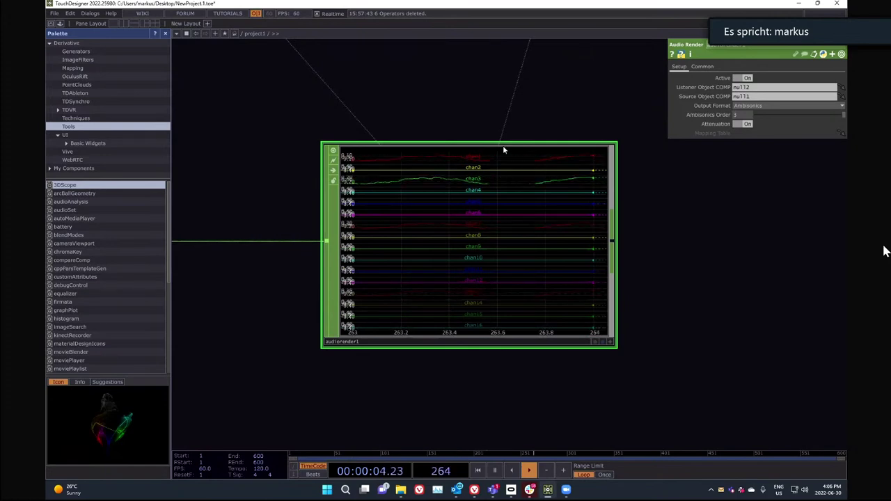
{"action": "scroll", "coordinate": [484, 219], "scroll_direction": "down", "scroll_amount": 8}
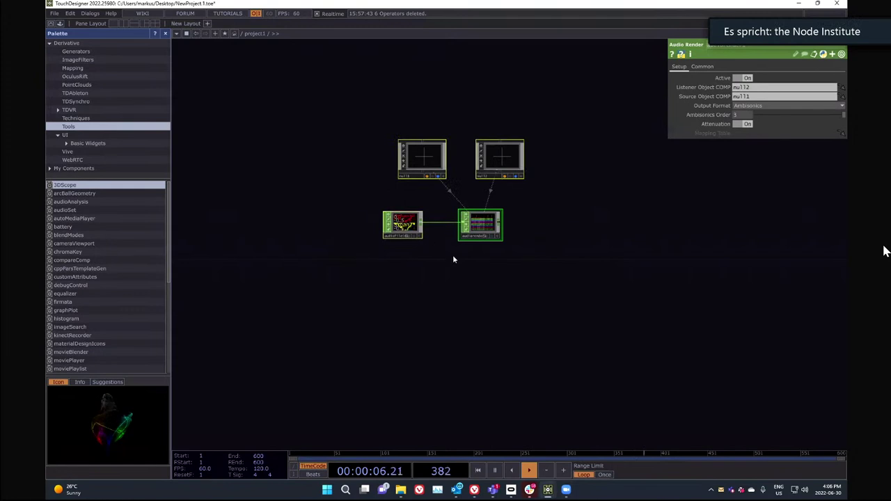
{"action": "key", "text": "Delete"}
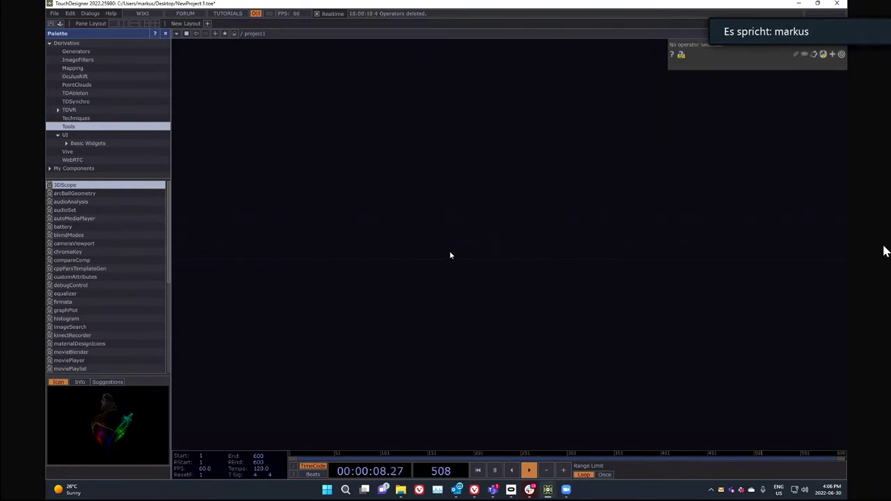
- Place the particlesGpu component from the palette's Tools into the network and turn off its node viewer
{"action": "key", "text": "Tab"}
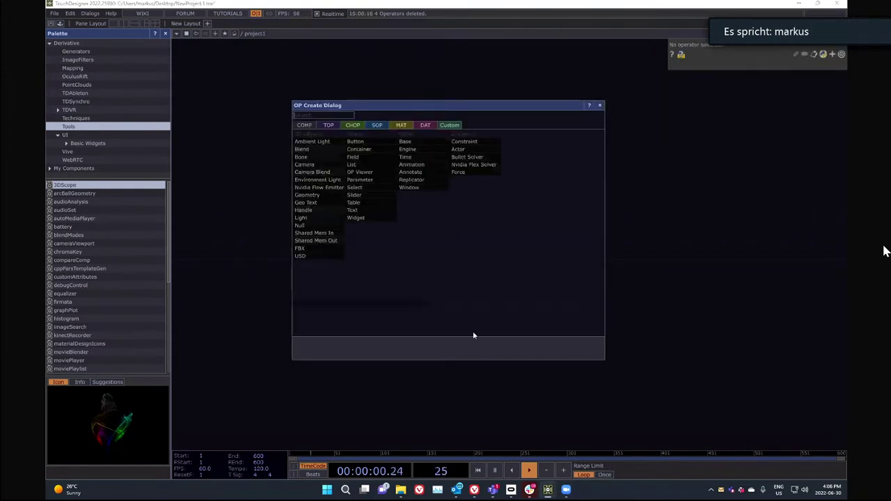
{"action": "left_click", "coordinate": [468, 380]}
{"action": "scroll", "coordinate": [106, 333], "scroll_direction": "down", "scroll_amount": 7}
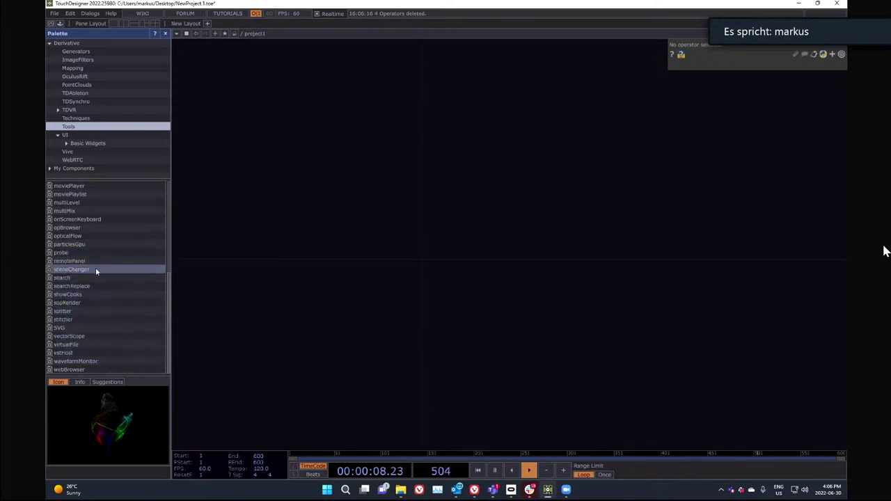
{"action": "left_click_drag", "start_coordinate": [90, 244], "coordinate": [384, 243]}
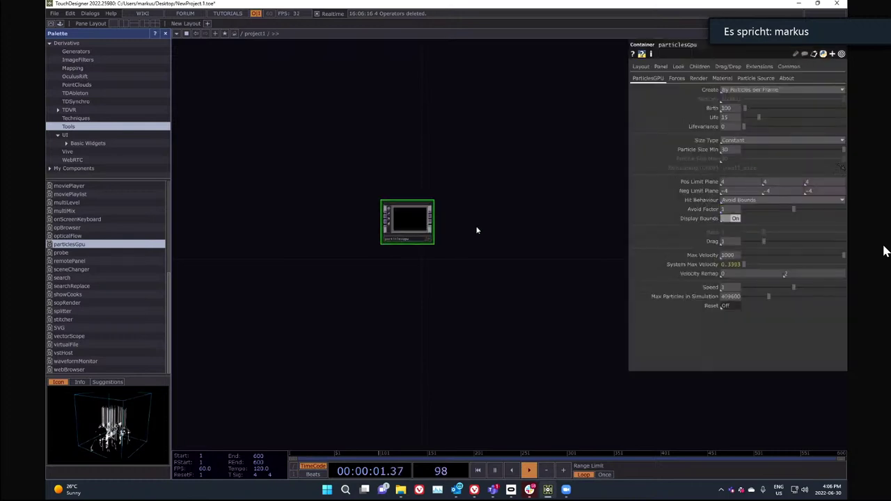
{"action": "scroll", "coordinate": [477, 230], "scroll_direction": "up", "scroll_amount": 5}
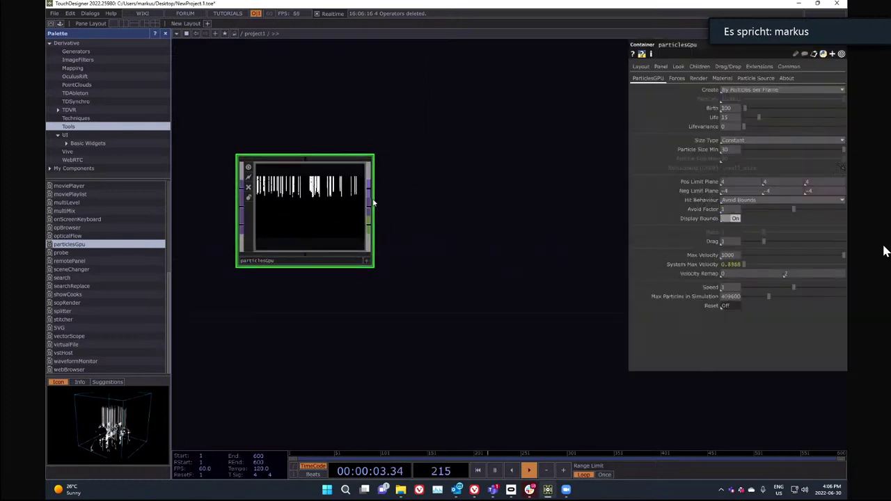
{"action": "left_click", "coordinate": [248, 167]}
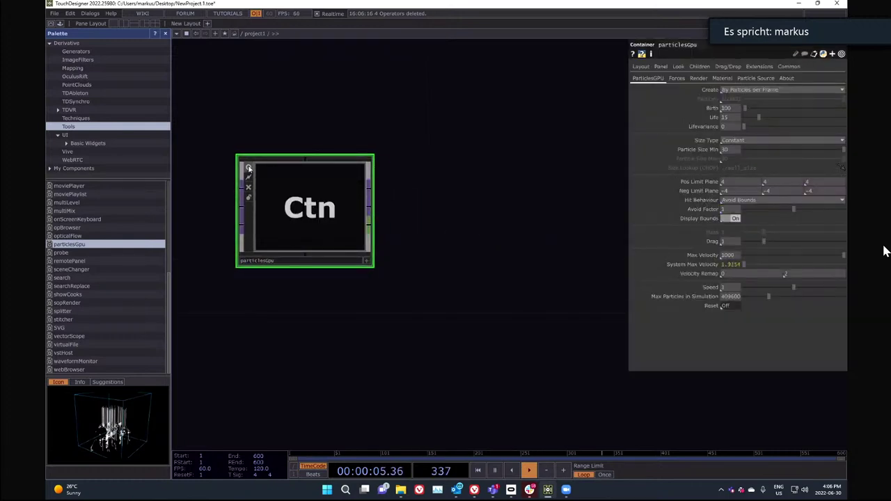
{"action": "right_click", "coordinate": [371, 189]}
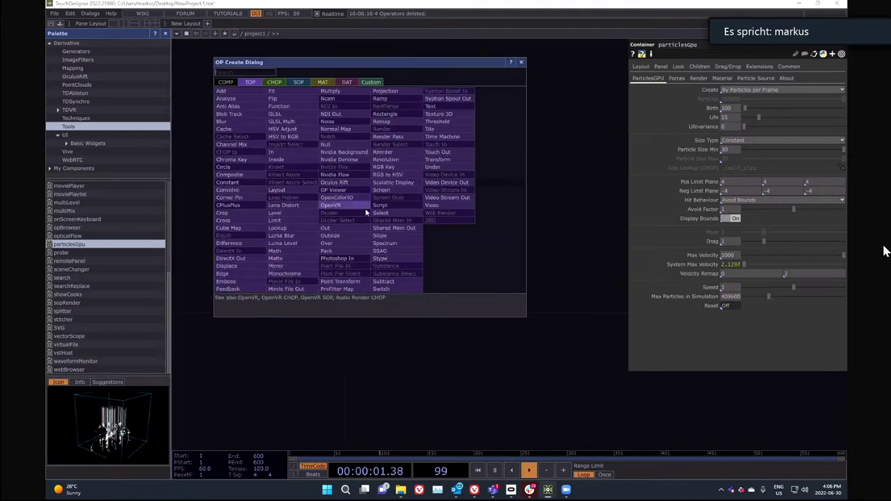
{"action": "type", "text": "n"}
{"action": "left_click", "coordinate": [331, 142]}
{"action": "left_click", "coordinate": [432, 159]}
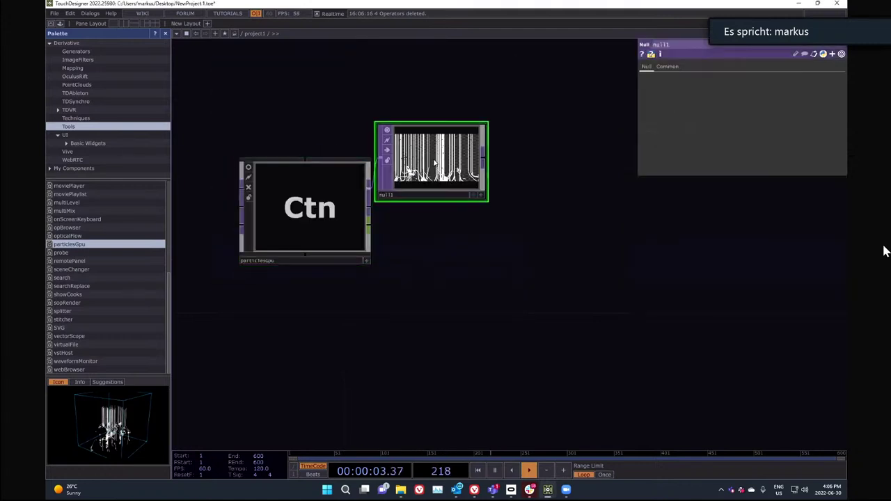
{"action": "scroll", "coordinate": [421, 146], "scroll_direction": "up", "scroll_amount": 4}
{"action": "right_click", "coordinate": [475, 163]}
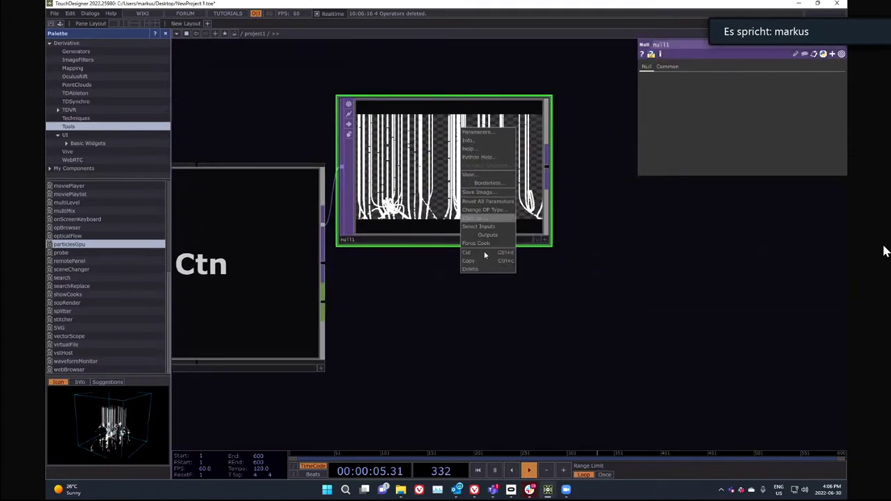
{"action": "left_click", "coordinate": [475, 269]}
- Attach a Null TOP to the last TOP output of the particlesGpu component
{"action": "right_click", "coordinate": [324, 266]}
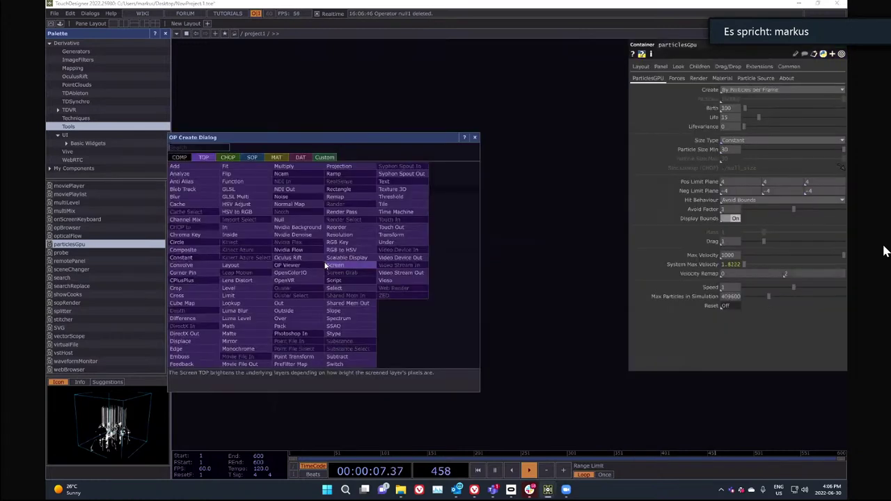
{"action": "left_click", "coordinate": [310, 224]}
{"action": "left_click", "coordinate": [468, 255]}
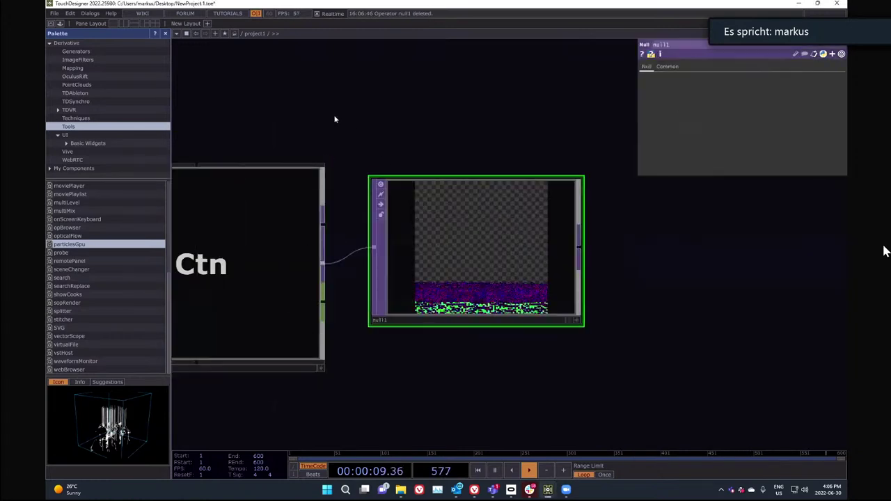
- Create an Add SOP below the Null TOP and enable its Add Points option
{"action": "scroll", "coordinate": [304, 115], "scroll_direction": "down", "scroll_amount": 2}
{"action": "key", "text": "Tab"}
{"action": "left_click", "coordinate": [362, 231]}
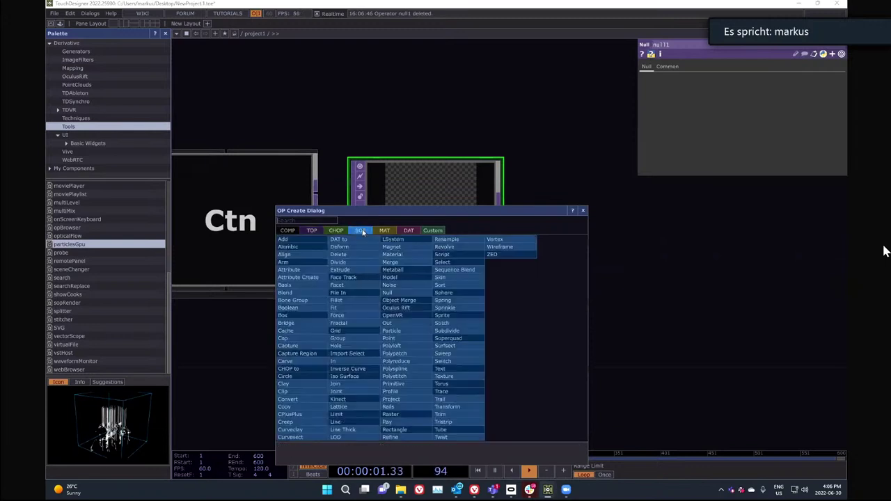
{"action": "left_click", "coordinate": [295, 239]}
{"action": "left_click", "coordinate": [482, 362]}
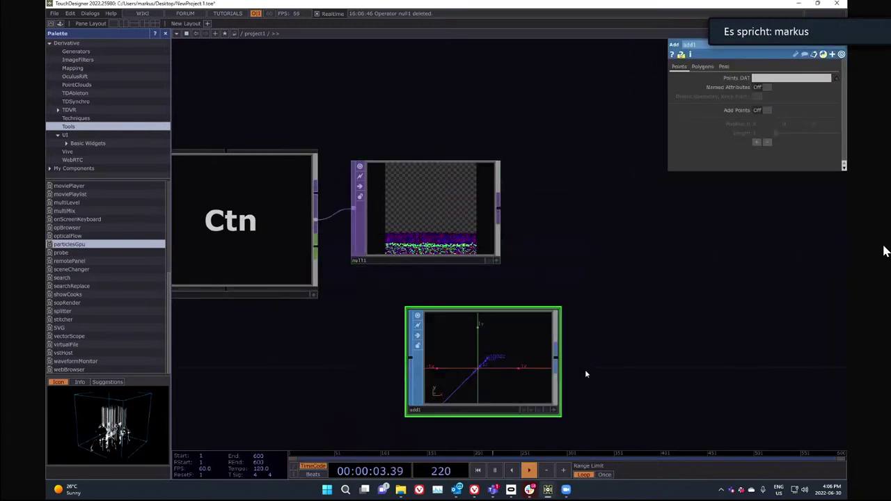
{"action": "left_click", "coordinate": [762, 112]}
- Append a Convert SOP to the Add SOP and set it to convert to Particles Per Point
{"action": "left_click_drag", "start_coordinate": [619, 247], "coordinate": [453, 154]}
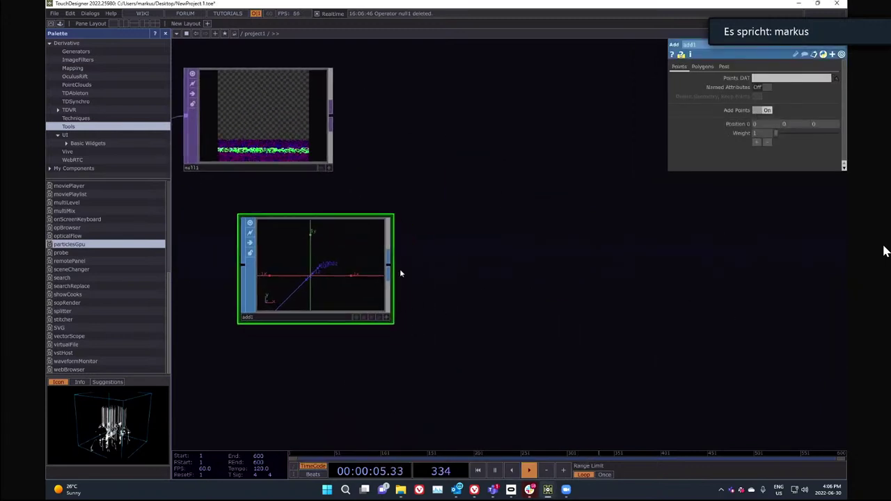
{"action": "right_click", "coordinate": [391, 267]}
{"action": "type", "text": "c"}
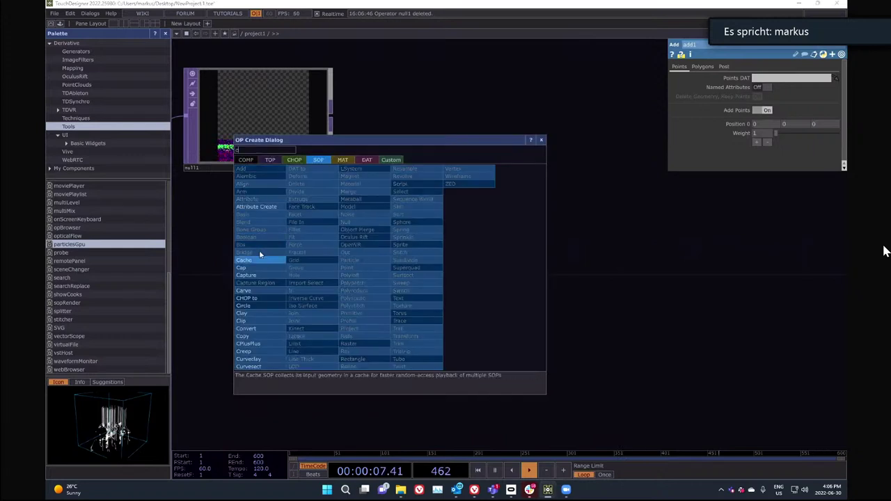
{"action": "left_click", "coordinate": [260, 330]}
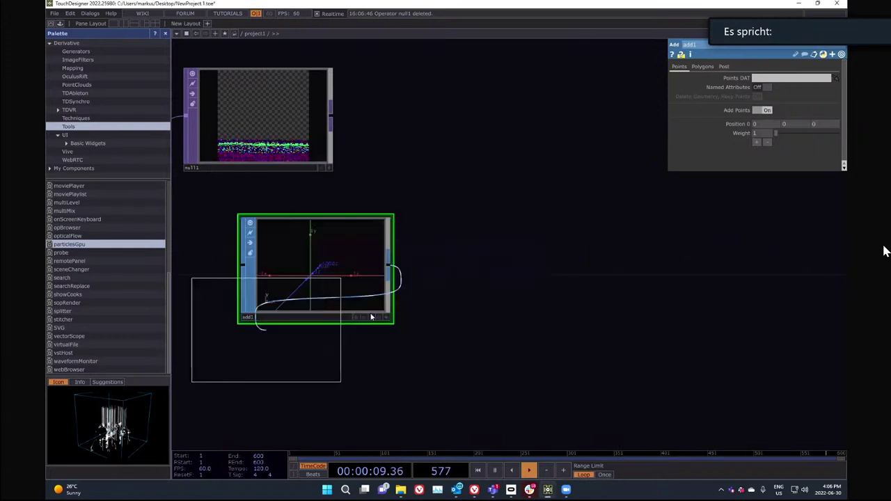
{"action": "left_click", "coordinate": [494, 272]}
{"action": "left_click", "coordinate": [771, 97]}
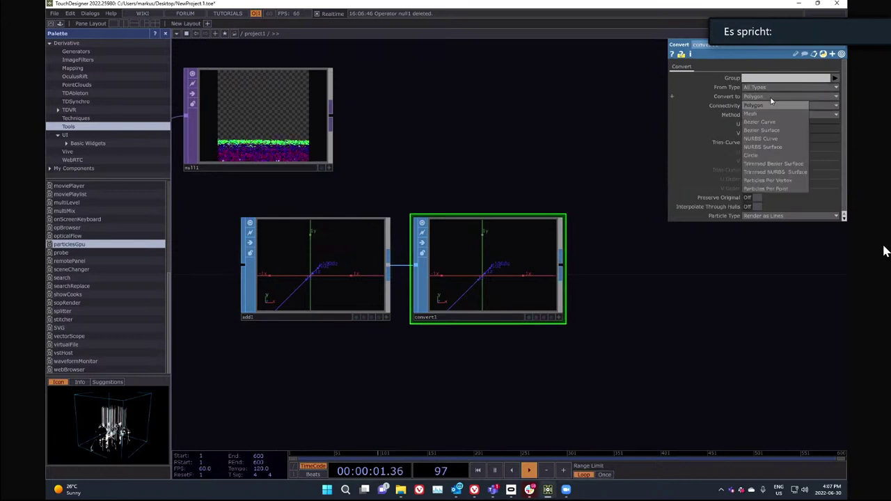
{"action": "left_click", "coordinate": [773, 189]}
- Append a Geometry COMP fed by the output of the Convert SOP
{"action": "left_click_drag", "start_coordinate": [606, 304], "coordinate": [514, 289]}
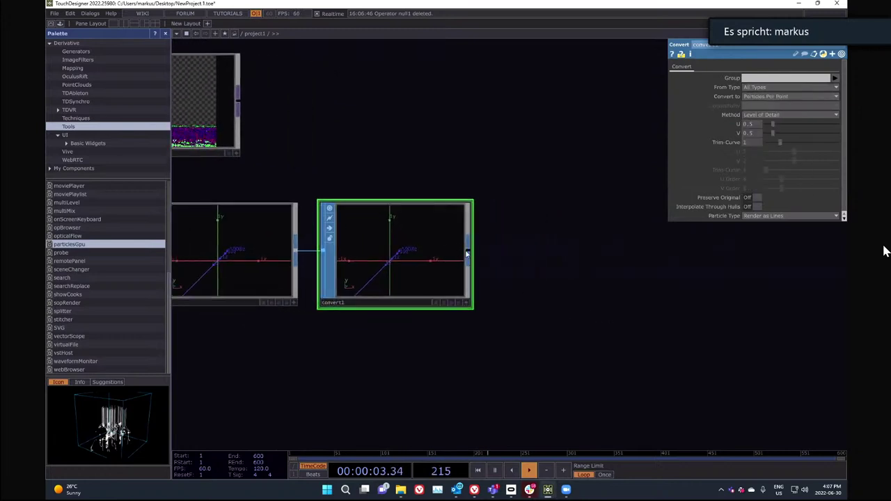
{"action": "key", "text": "Tab"}
{"action": "left_click", "coordinate": [335, 146]}
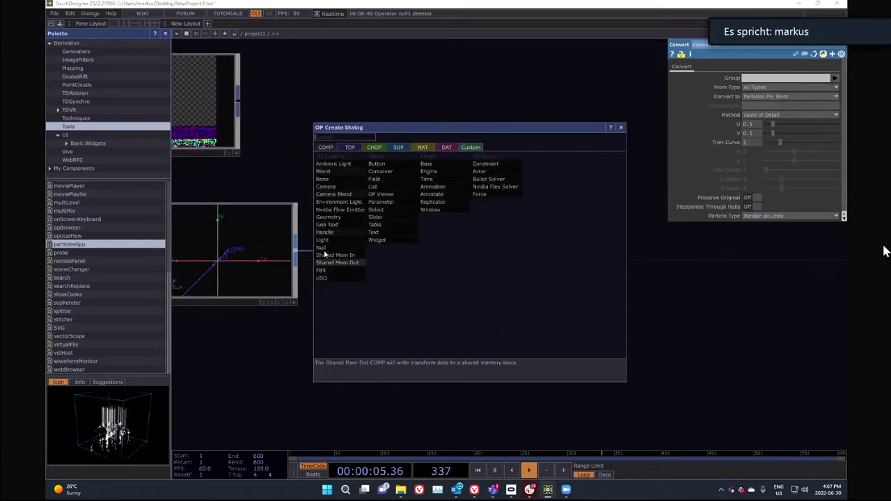
{"action": "left_click", "coordinate": [324, 218]}
{"action": "left_click", "coordinate": [598, 253]}
- Turn on instancing for the Geometry COMP and assign null1 as its Default Instance OP
{"action": "scroll", "coordinate": [489, 352], "scroll_direction": "down", "scroll_amount": 5}
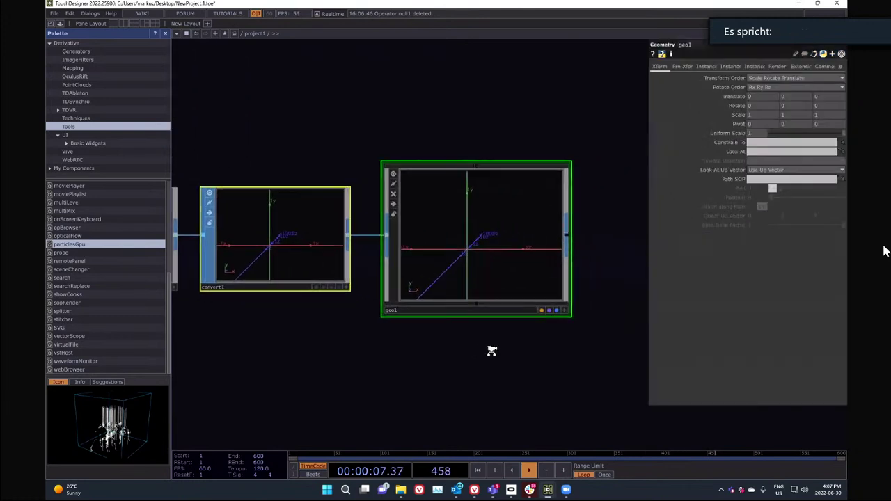
{"action": "left_click", "coordinate": [707, 66]}
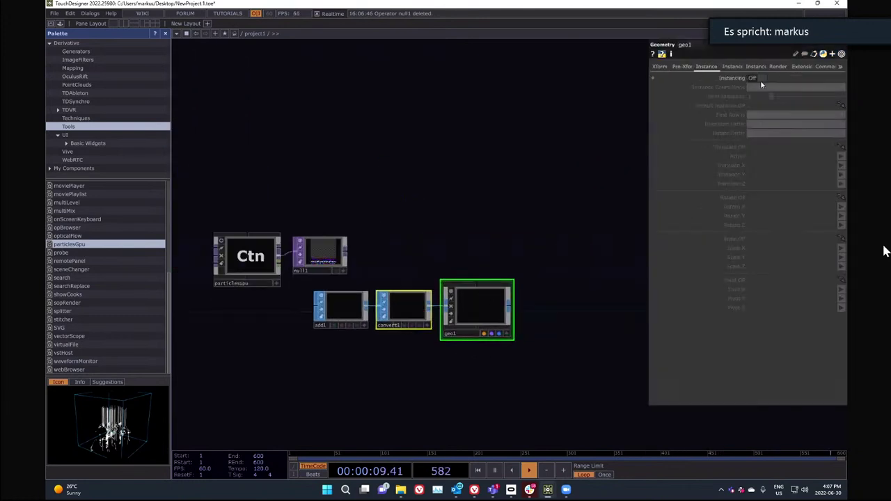
{"action": "left_click", "coordinate": [761, 78]}
{"action": "scroll", "coordinate": [347, 270], "scroll_direction": "up", "scroll_amount": 2}
{"action": "left_click_drag", "start_coordinate": [315, 246], "coordinate": [775, 110]}
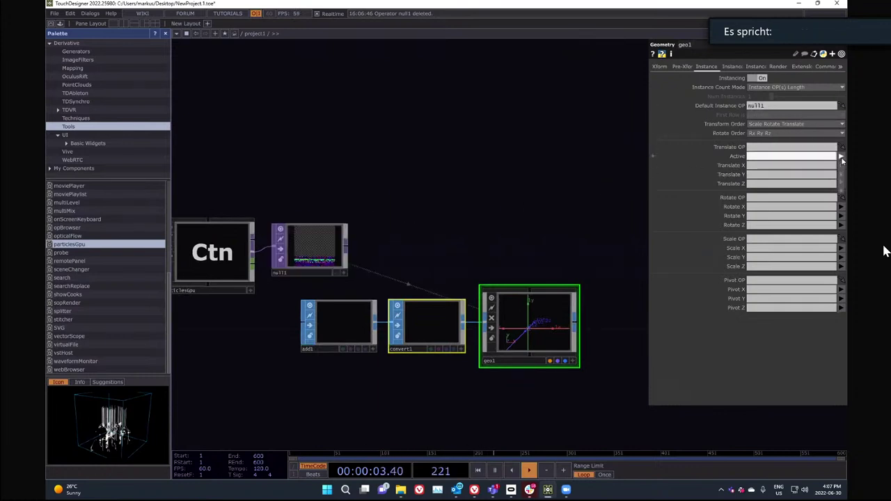
- Map the Geometry COMP's instance channels: Active to a, Translate X to r, Translate Y to g and Translate Z to b
{"action": "left_click", "coordinate": [842, 166]}
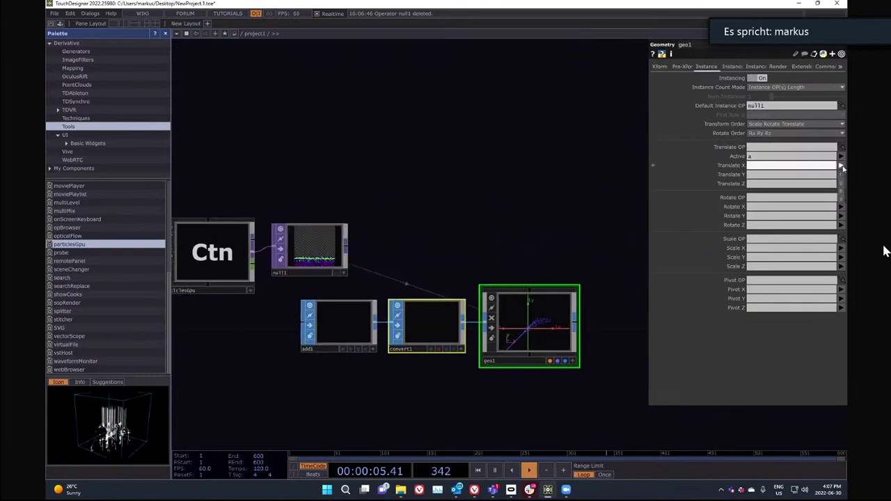
{"action": "left_click", "coordinate": [842, 176]}
{"action": "left_click", "coordinate": [841, 175]}
{"action": "left_click", "coordinate": [842, 192]}
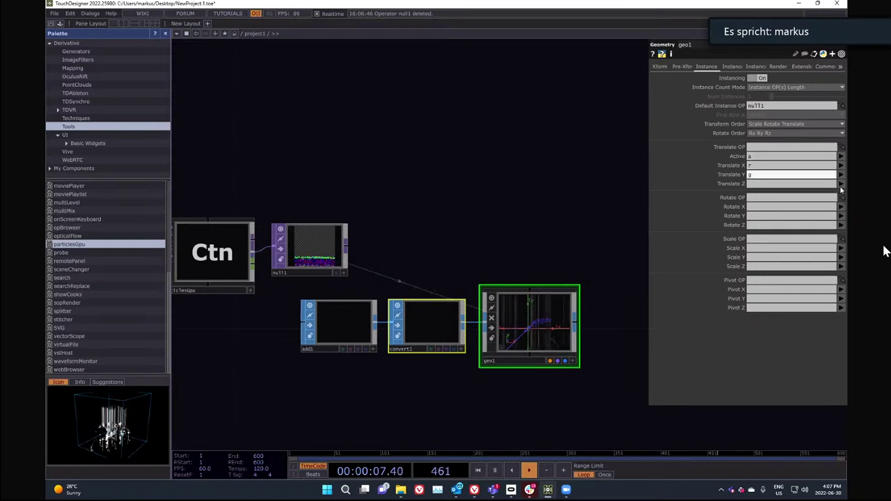
{"action": "left_click", "coordinate": [840, 184]}
{"action": "left_click", "coordinate": [841, 204]}
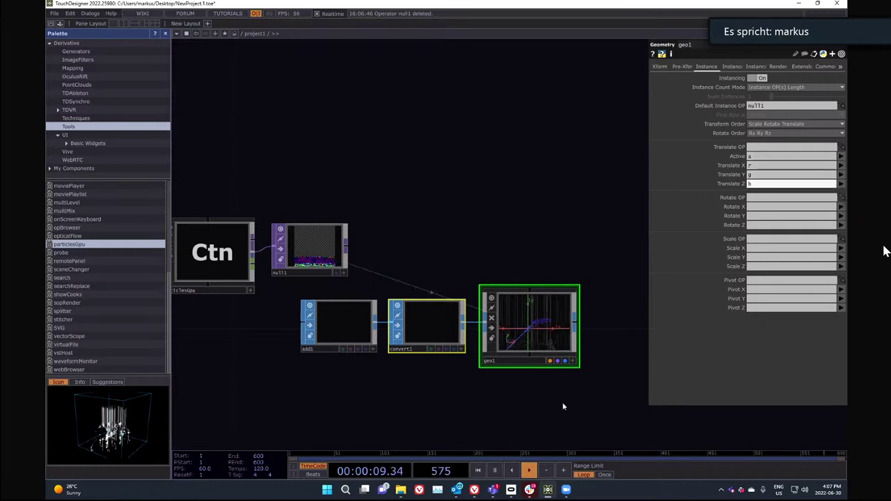
- Examine the instanced particles in the Geometry COMP's viewer from a changed camera angle
{"action": "left_click_drag", "start_coordinate": [552, 371], "coordinate": [464, 297]}
{"action": "scroll", "coordinate": [460, 268], "scroll_direction": "up", "scroll_amount": 8}
{"action": "key", "text": "a"}
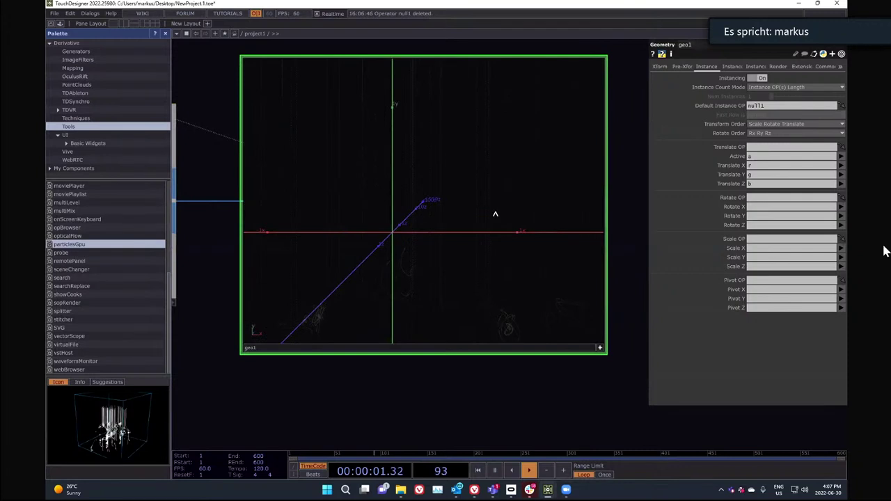
{"action": "left_click_drag", "start_coordinate": [506, 213], "coordinate": [482, 237]}
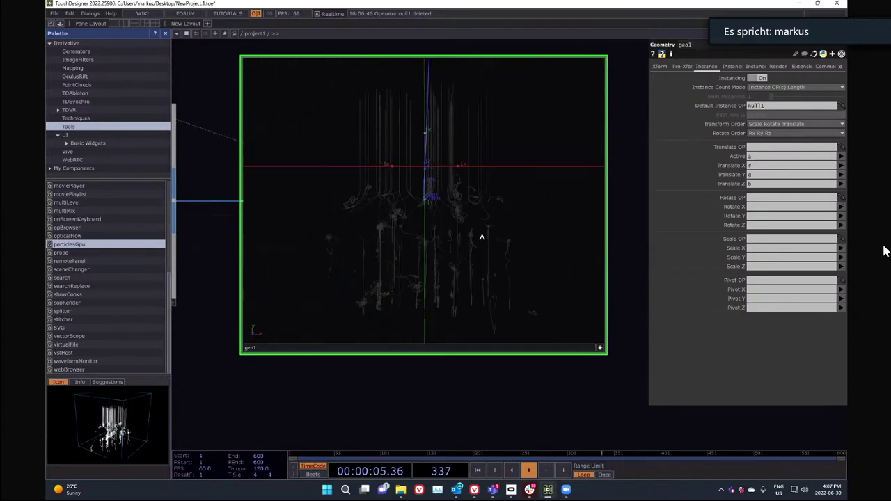
{"action": "left_click", "coordinate": [599, 348]}
{"action": "scroll", "coordinate": [451, 292], "scroll_direction": "down", "scroll_amount": 5}
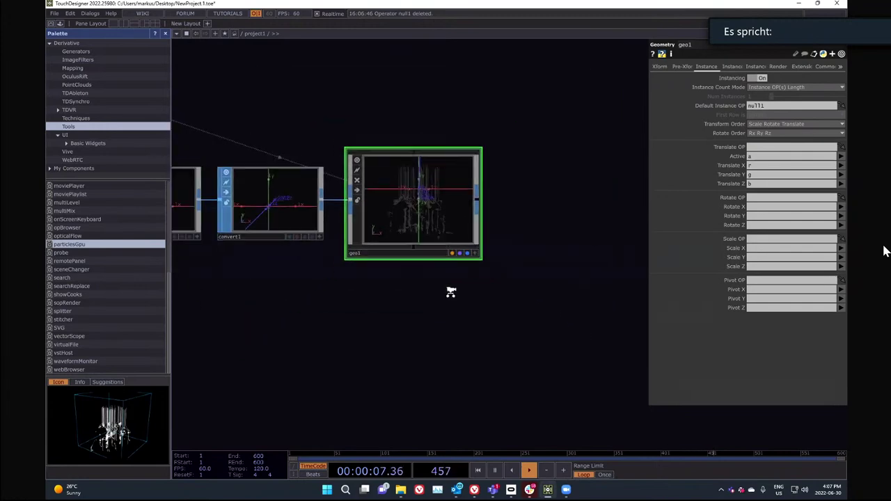
{"action": "scroll", "coordinate": [451, 293], "scroll_direction": "down", "scroll_amount": 3}
{"action": "scroll", "coordinate": [414, 195], "scroll_direction": "up", "scroll_amount": 10}
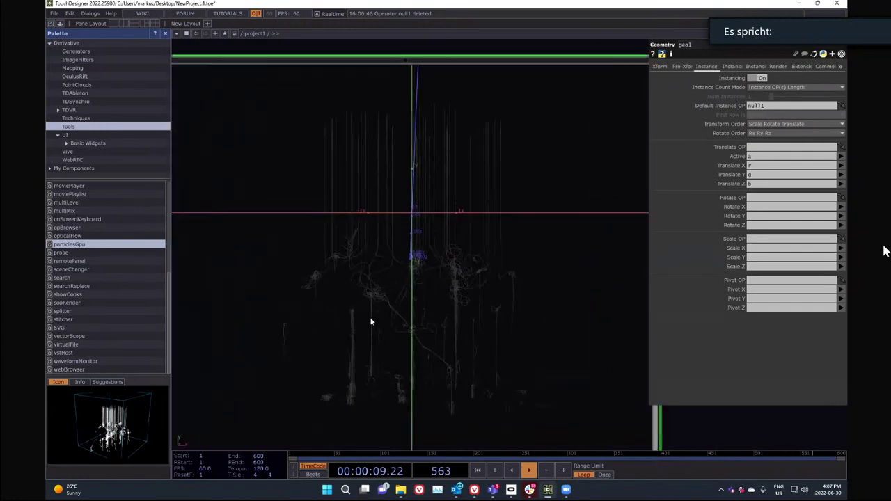
{"action": "scroll", "coordinate": [438, 307], "scroll_direction": "down", "scroll_amount": 8}
- Create a Line MAT below the Geometry COMP and assign it as the geometry's material
{"action": "key", "text": "Tab"}
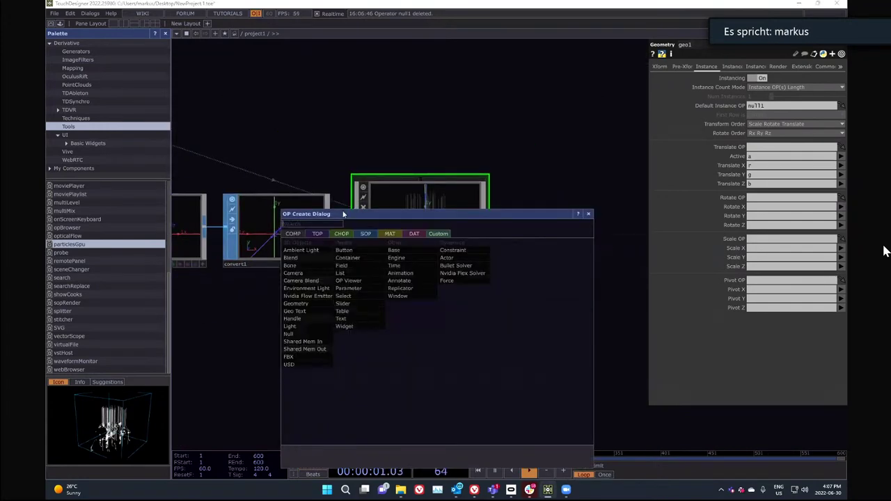
{"action": "left_click", "coordinate": [387, 236]}
{"action": "left_click", "coordinate": [311, 274]}
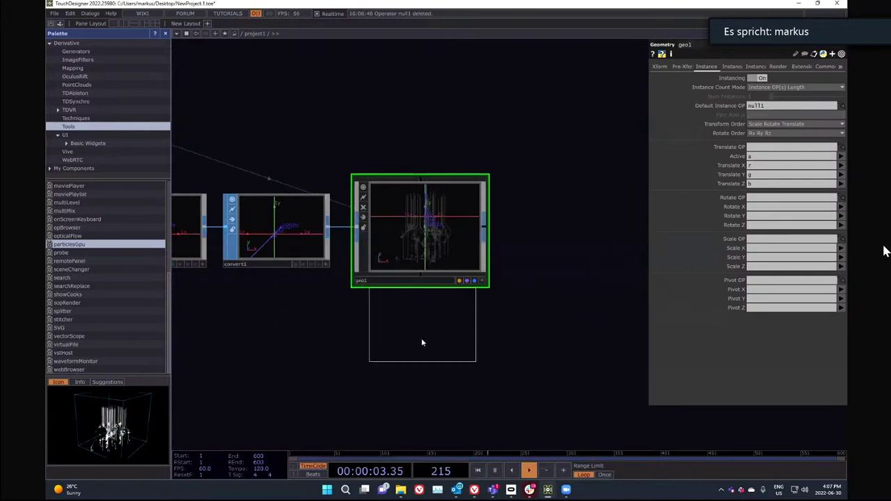
{"action": "left_click", "coordinate": [422, 341]}
{"action": "left_click_drag", "start_coordinate": [421, 341], "coordinate": [441, 249]}
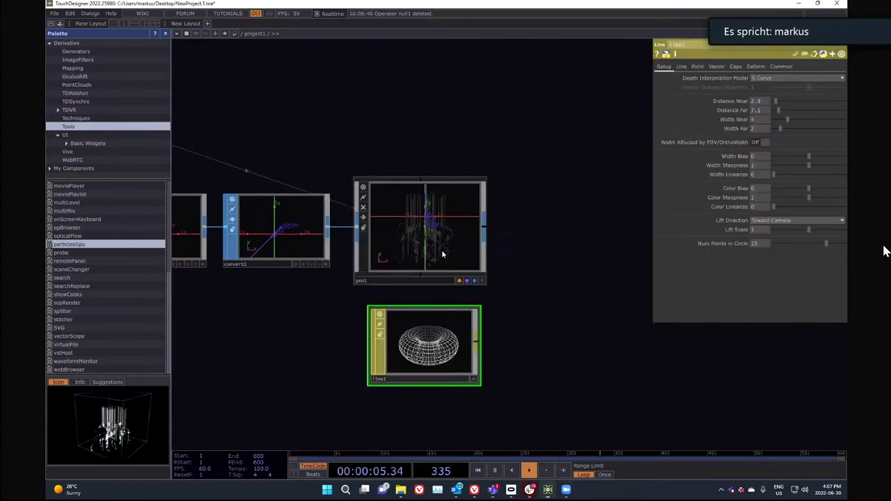
- Turn off Draw Lines and turn on Draw Points in the Line MAT
{"action": "left_click", "coordinate": [681, 67]}
{"action": "left_click", "coordinate": [699, 66]}
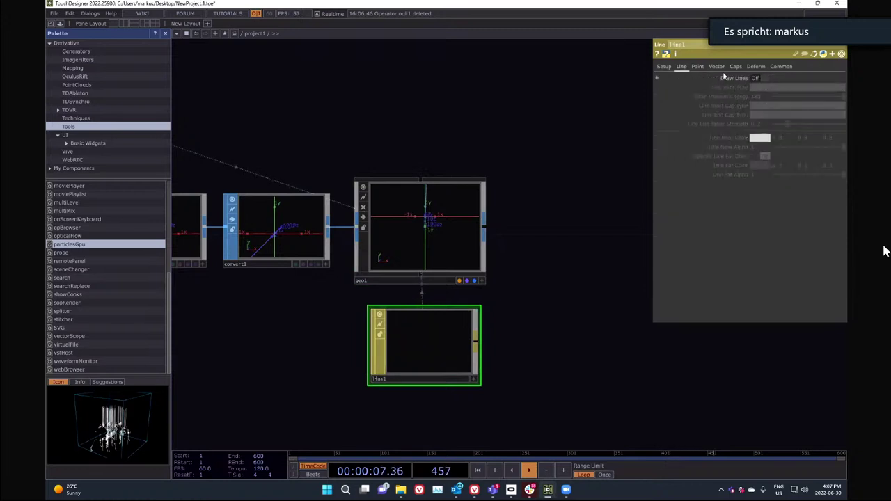
{"action": "left_click", "coordinate": [761, 78]}
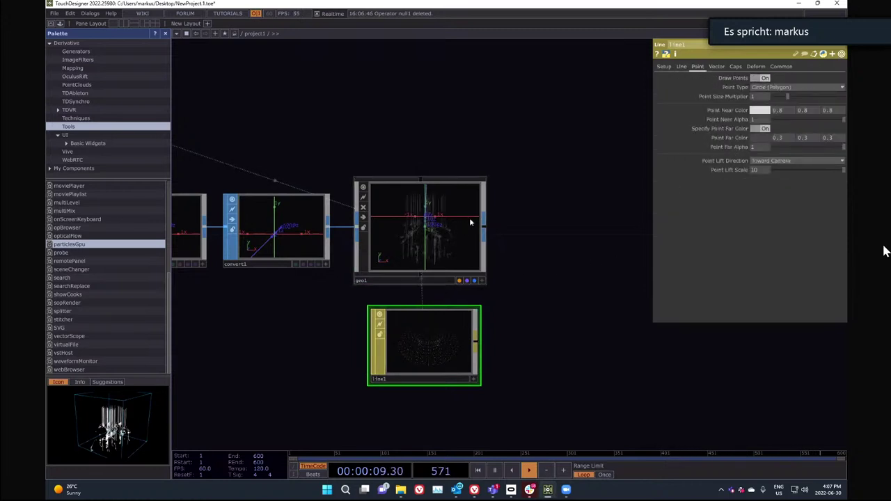
- Add a Camera COMP above the geometry and set its Translate Z to 0
{"action": "left_click_drag", "start_coordinate": [583, 276], "coordinate": [528, 281]}
{"action": "scroll", "coordinate": [508, 286], "scroll_direction": "down", "scroll_amount": 3}
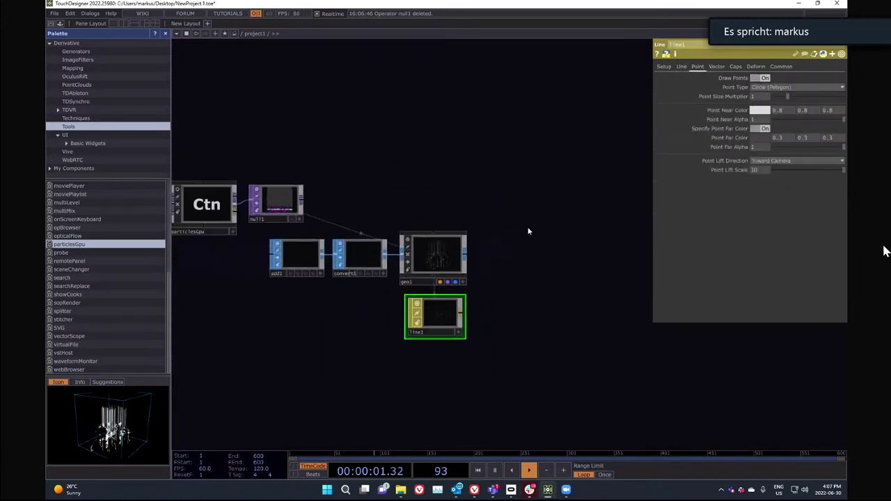
{"action": "left_click_drag", "start_coordinate": [529, 230], "coordinate": [508, 229]}
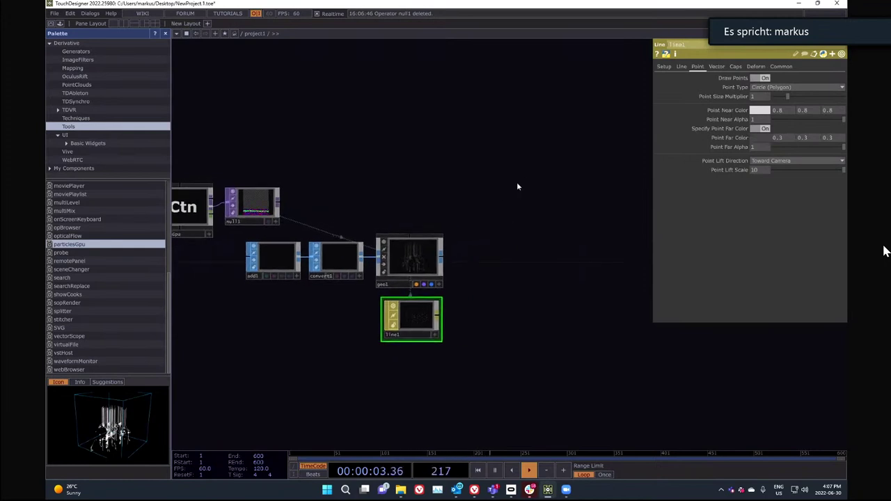
{"action": "key", "text": "Tab"}
{"action": "left_click", "coordinate": [352, 91]}
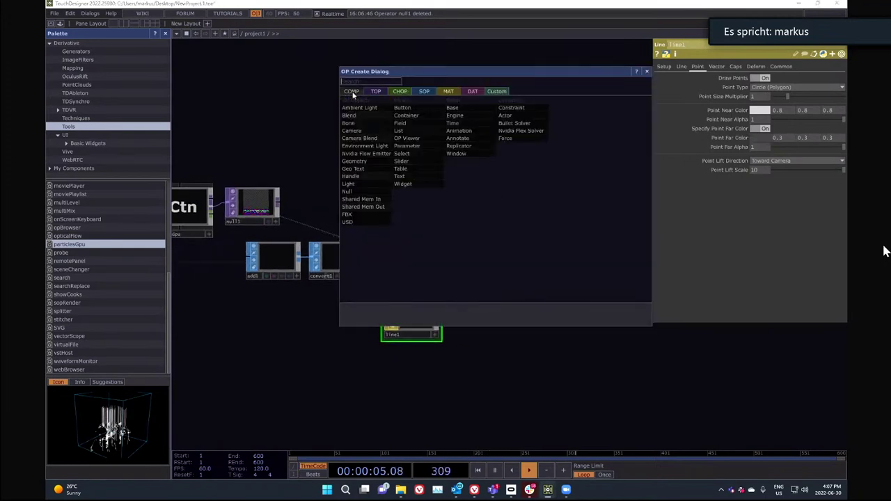
{"action": "left_click", "coordinate": [375, 138]}
{"action": "left_click", "coordinate": [500, 205]}
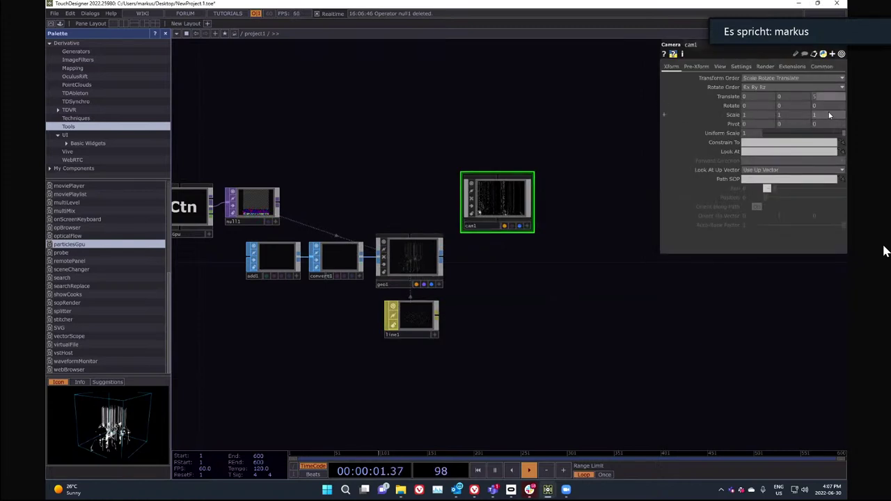
{"action": "type", "text": "0"}
{"action": "key", "text": "Return"}
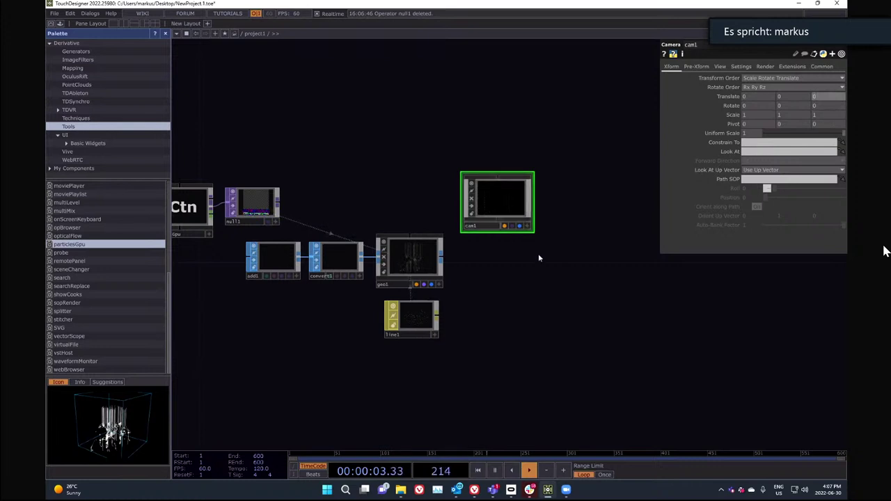
- Place a Render TOP beneath the camera and beside the Geometry COMP
{"action": "left_click_drag", "start_coordinate": [517, 289], "coordinate": [490, 286]}
{"action": "left_click_drag", "start_coordinate": [470, 191], "coordinate": [479, 188]}
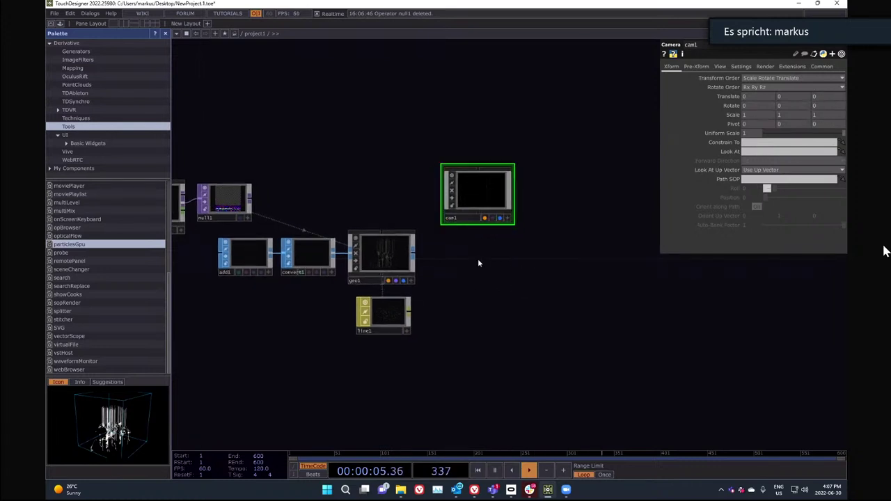
{"action": "key", "text": "Tab"}
{"action": "left_click", "coordinate": [358, 154]}
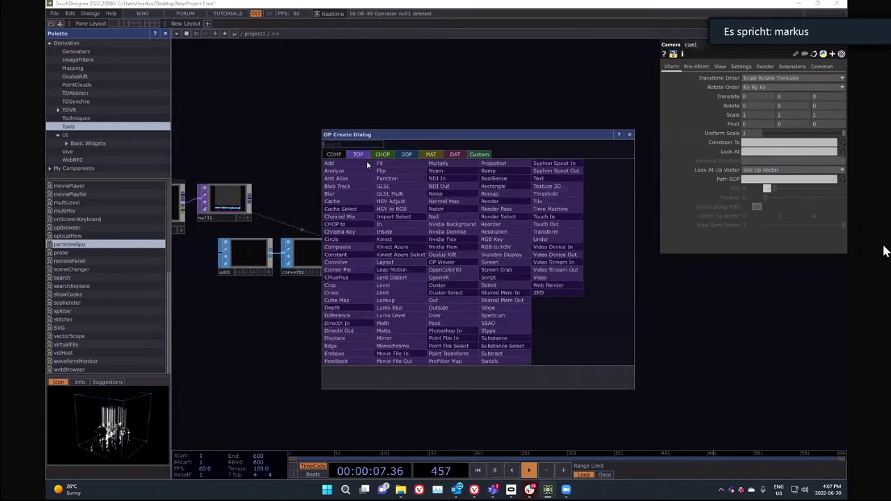
{"action": "type", "text": "re"}
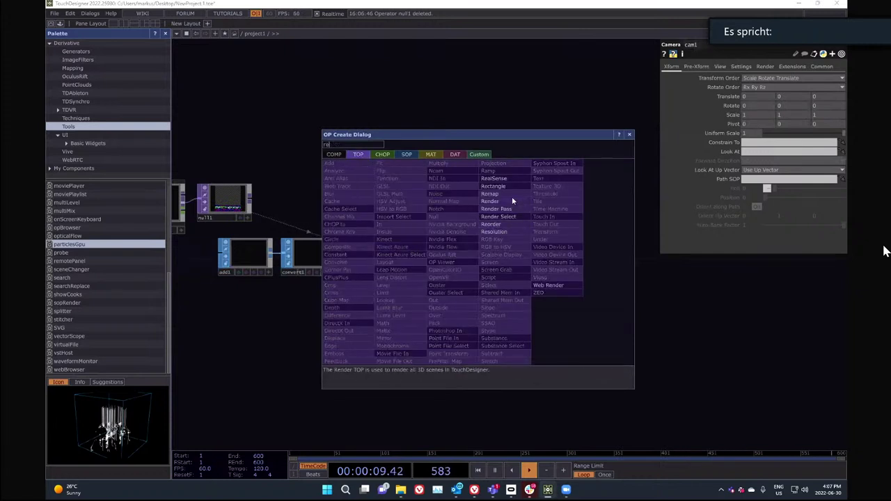
{"action": "left_click", "coordinate": [511, 201]}
{"action": "left_click", "coordinate": [482, 256]}
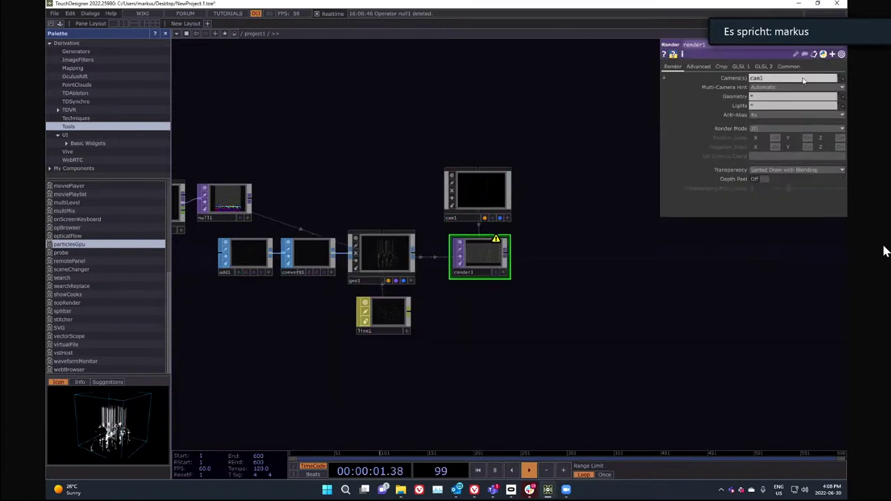
- Set the Render TOP's resolution to 1024 x 1024 and its Render Mode to Cube Map
{"action": "left_click", "coordinate": [789, 67]}
{"action": "left_click", "coordinate": [842, 78]}
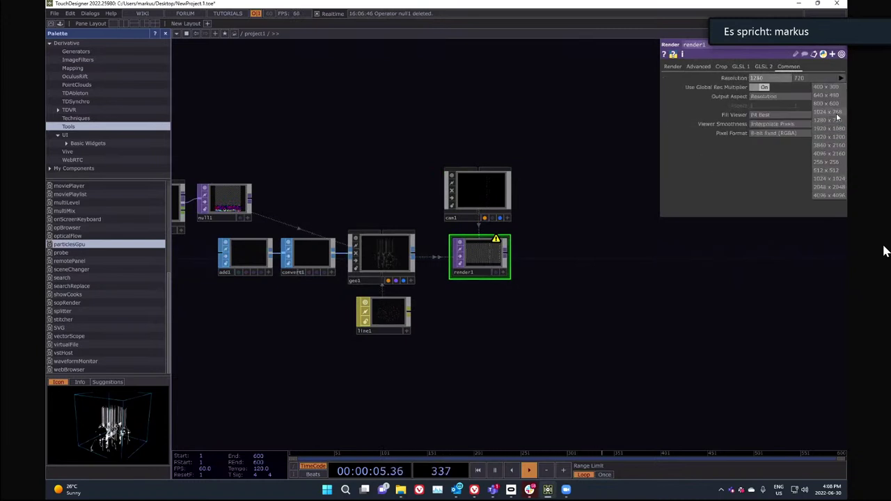
{"action": "left_click", "coordinate": [818, 179]}
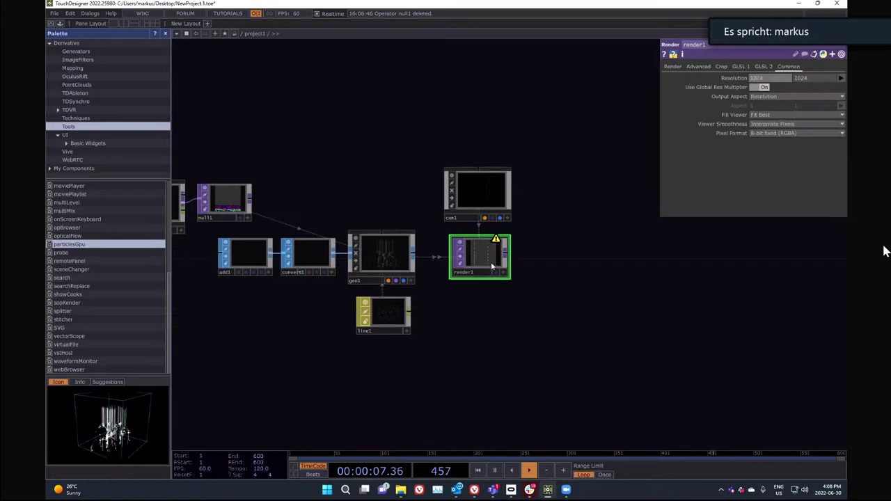
{"action": "scroll", "coordinate": [491, 261], "scroll_direction": "up", "scroll_amount": 5}
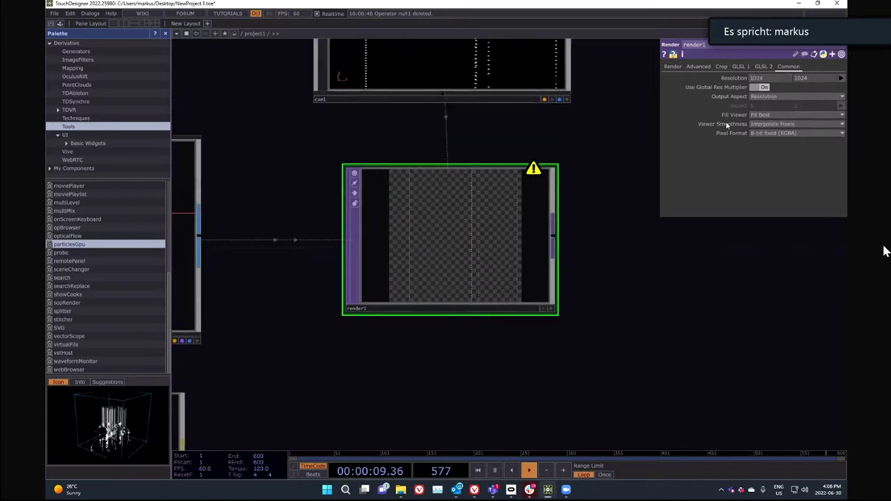
{"action": "left_click", "coordinate": [673, 67]}
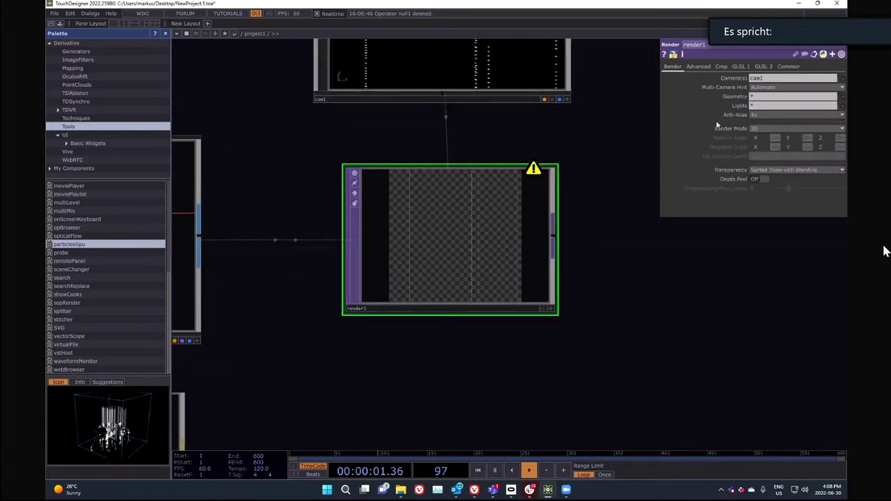
{"action": "left_click", "coordinate": [761, 130]}
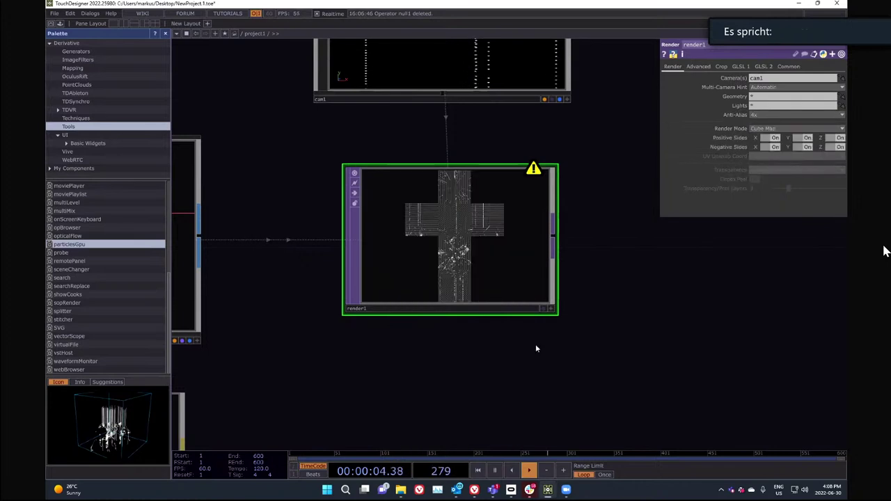
{"action": "scroll", "coordinate": [352, 168], "scroll_direction": "up", "scroll_amount": 3}
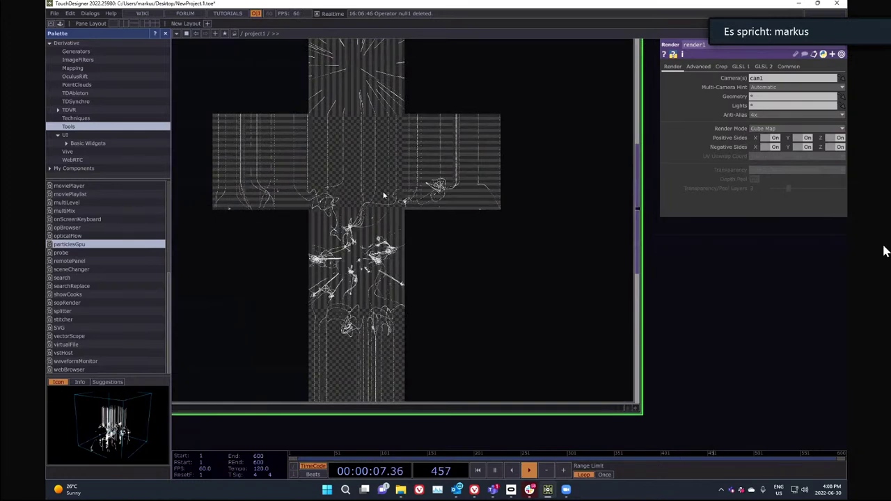
- Append a Projection TOP to the output of the Render TOP
{"action": "scroll", "coordinate": [402, 254], "scroll_direction": "down", "scroll_amount": 5}
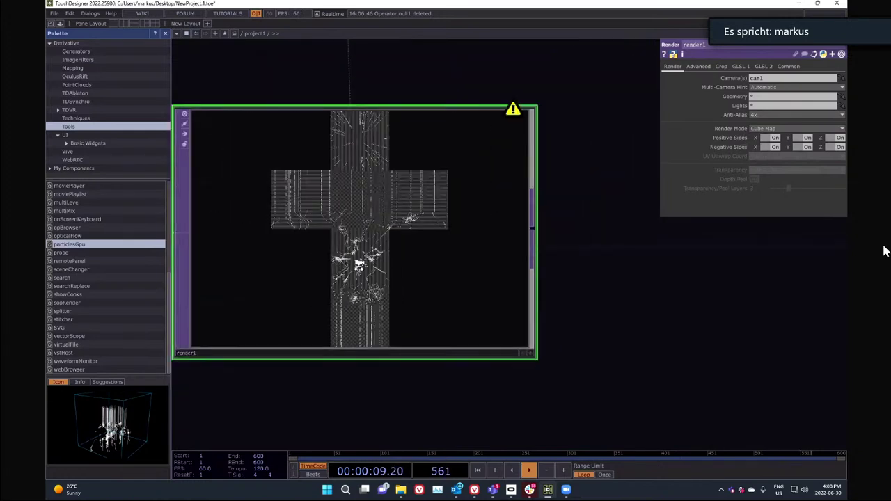
{"action": "right_click", "coordinate": [410, 257]}
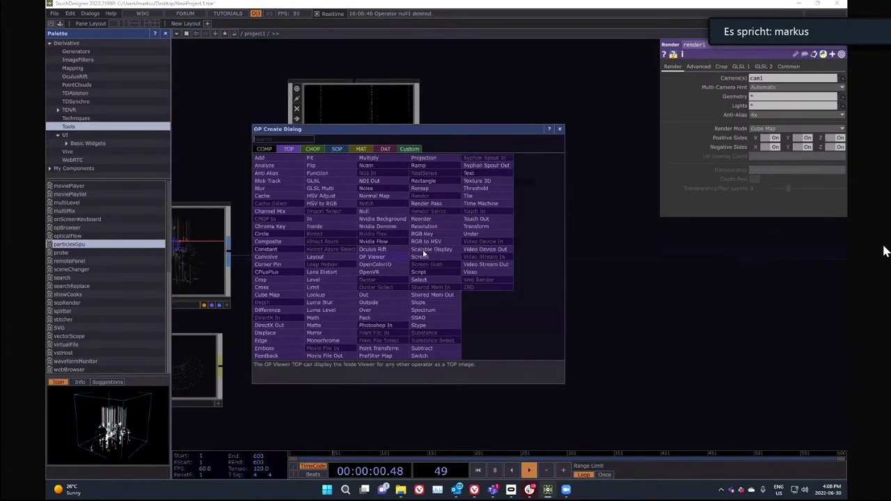
{"action": "left_click", "coordinate": [427, 165]}
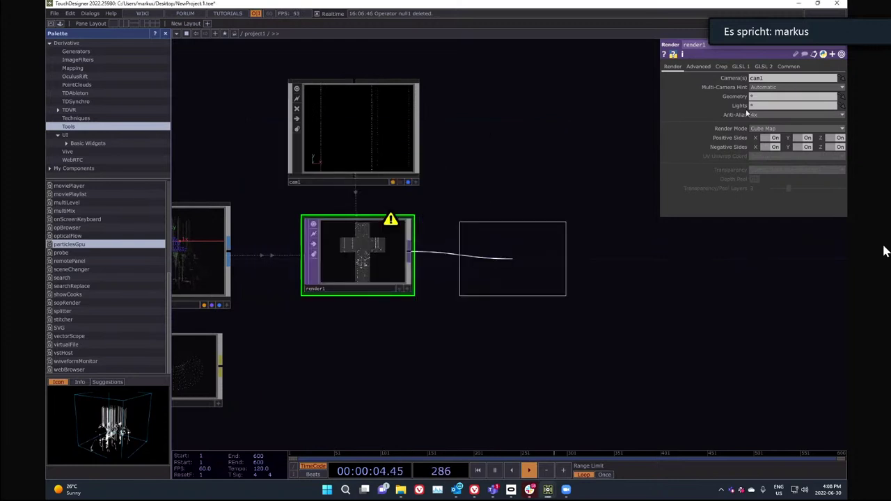
{"action": "left_click", "coordinate": [516, 278]}
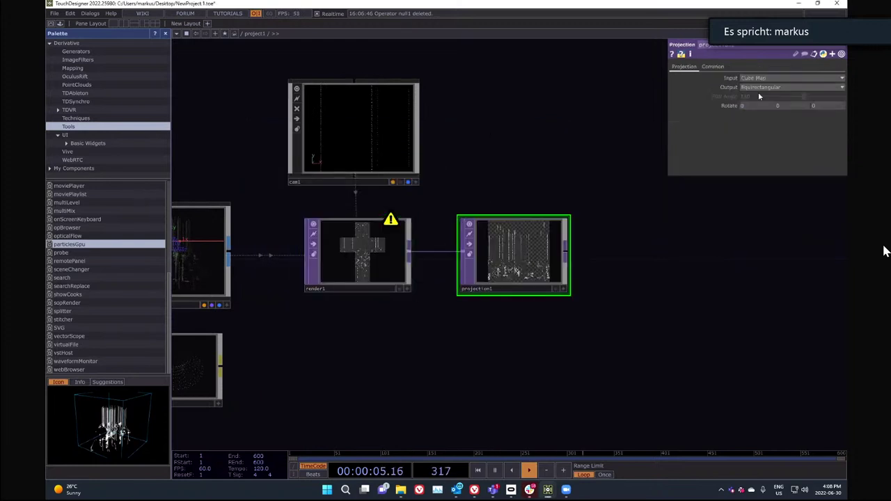
- Set the Projection TOP's output to a custom resolution of 2048 x 1024
{"action": "left_click", "coordinate": [713, 66]}
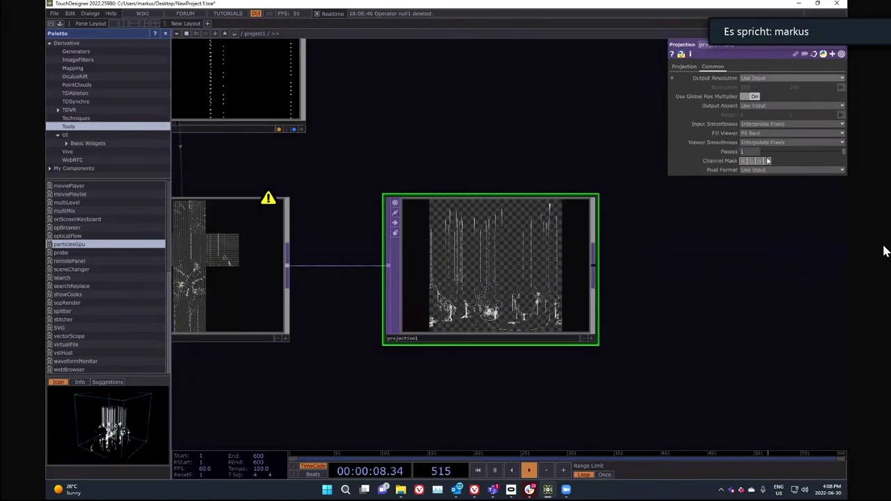
{"action": "left_click", "coordinate": [759, 78]}
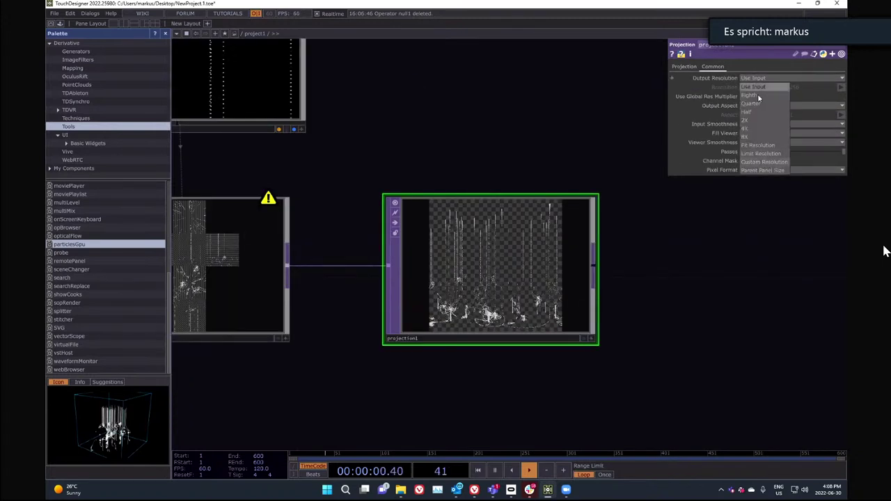
{"action": "left_click", "coordinate": [764, 162]}
{"action": "left_click", "coordinate": [761, 89]}
{"action": "type", "text": "2"}
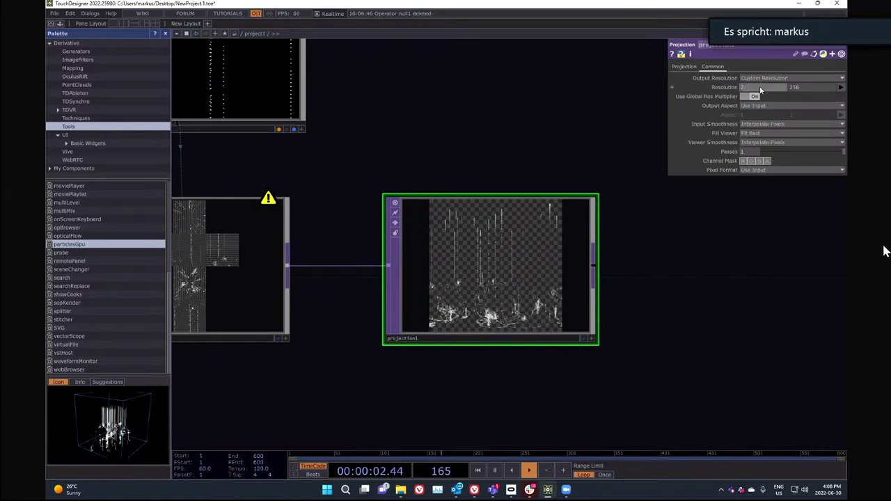
{"action": "type", "text": "0148"}
{"action": "key", "text": "Tab"}
{"action": "type", "text": "1"}
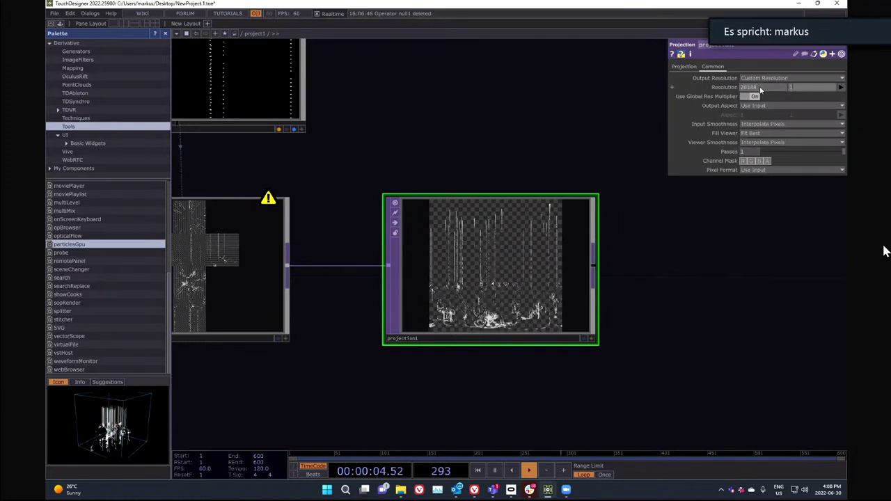
{"action": "key", "text": "Return"}
{"action": "left_click", "coordinate": [760, 90]}
{"action": "type", "text": "2"}
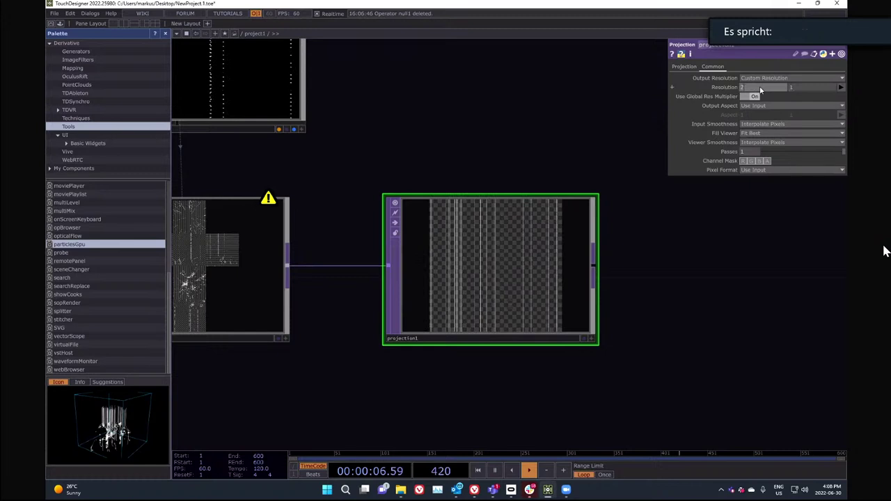
{"action": "type", "text": "048"}
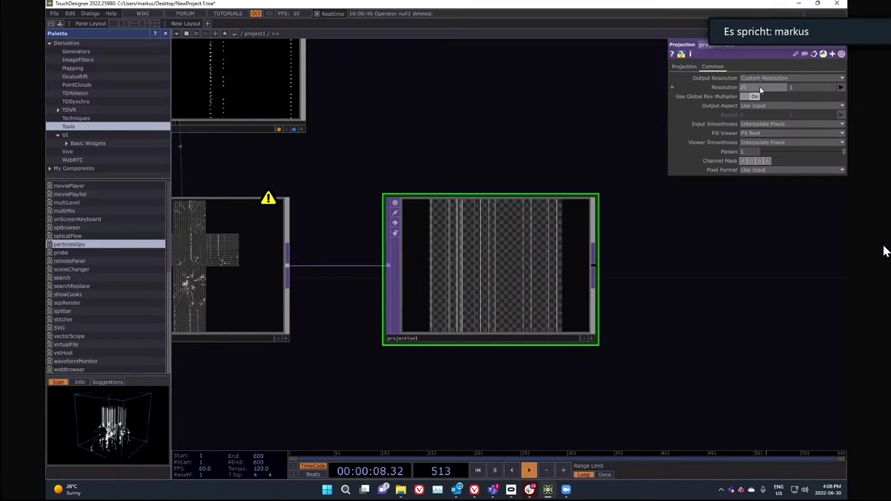
{"action": "key", "text": "Return"}
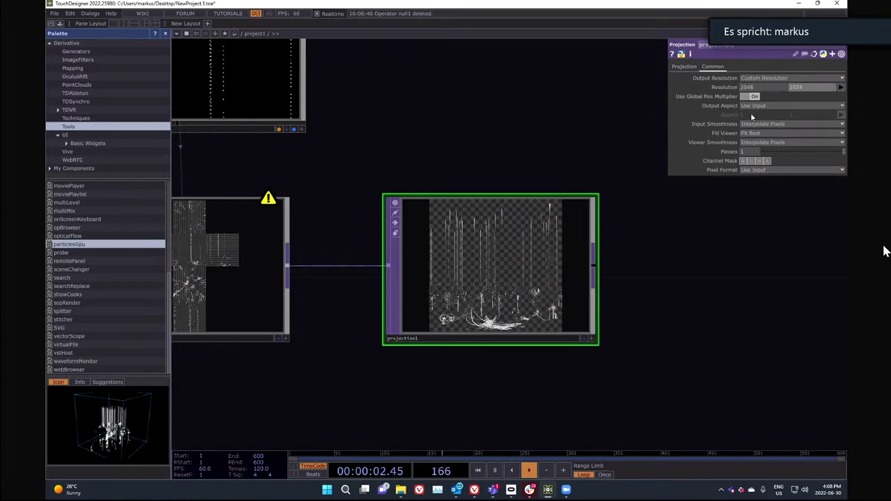
- Set the Projection TOP's Output Aspect to Resolution and examine the equirectangular image up close
{"action": "left_click", "coordinate": [751, 109]}
{"action": "left_click", "coordinate": [752, 123]}
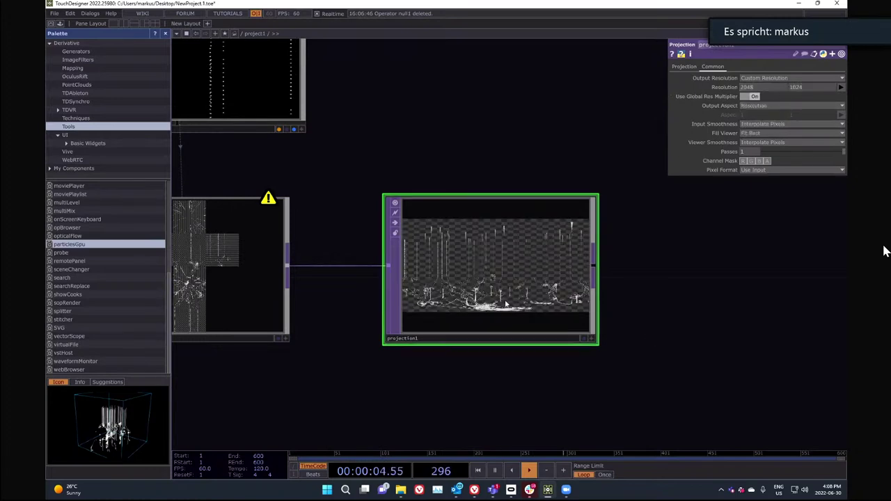
{"action": "scroll", "coordinate": [521, 297], "scroll_direction": "up", "scroll_amount": 3}
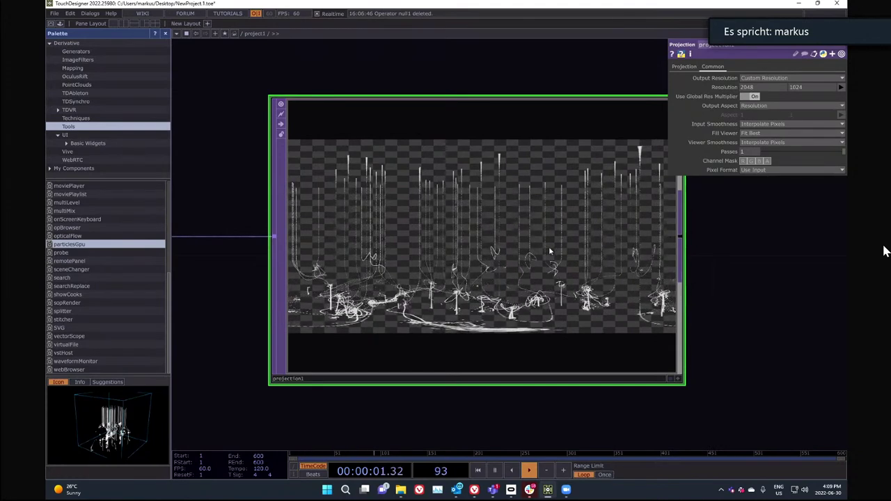
- Append a Null TOP to the output of the Projection TOP
{"action": "scroll", "coordinate": [554, 237], "scroll_direction": "down", "scroll_amount": 1}
{"action": "scroll", "coordinate": [554, 237], "scroll_direction": "down", "scroll_amount": 1}
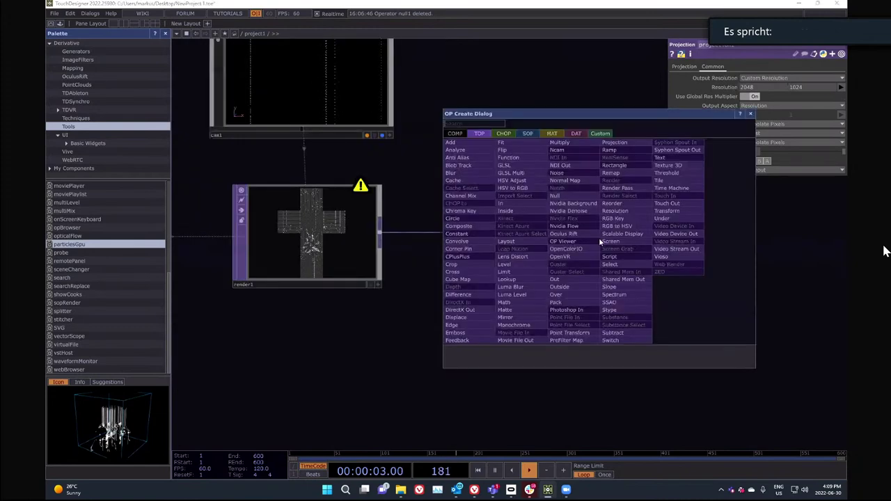
{"action": "left_click", "coordinate": [571, 195]}
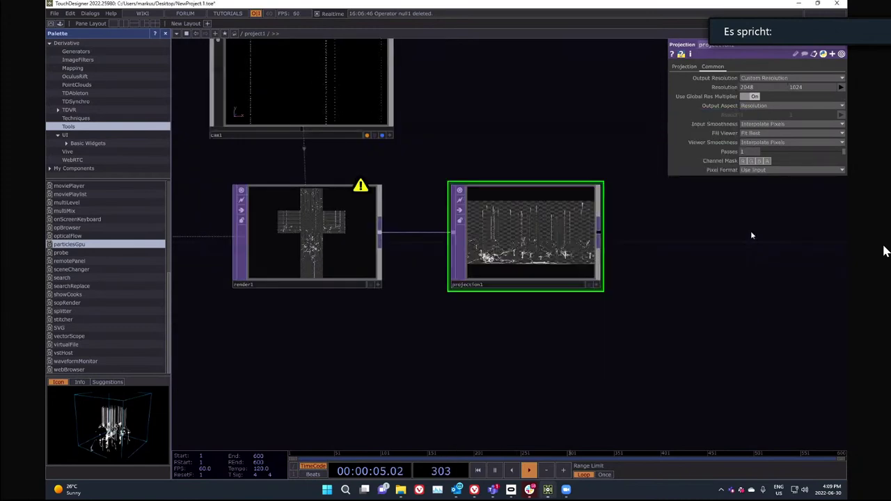
{"action": "left_click", "coordinate": [745, 234]}
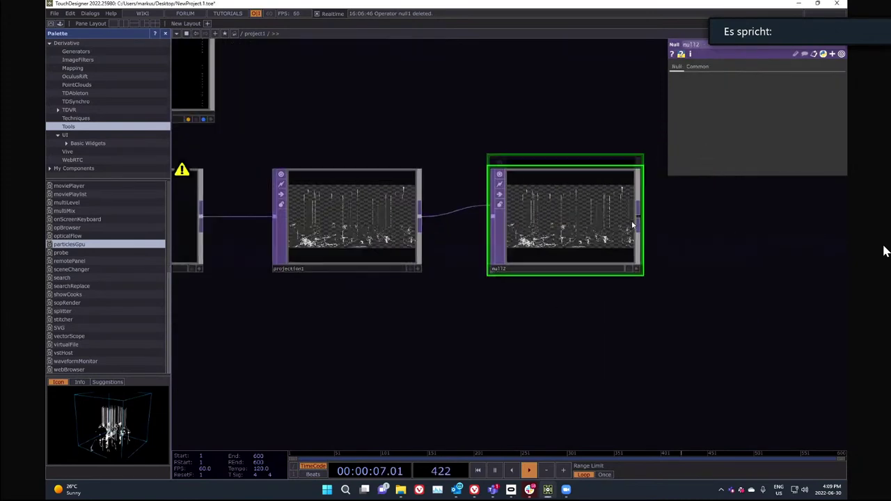
- Append a Movie File Out TOP to the output of the new Null TOP
{"action": "right_click", "coordinate": [638, 221]}
{"action": "type", "text": "movie"}
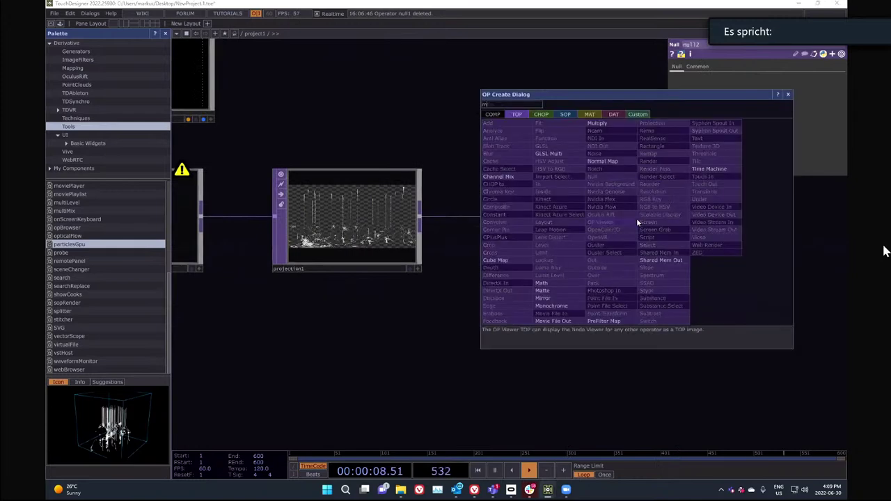
{"action": "left_click", "coordinate": [561, 320]}
{"action": "left_click", "coordinate": [761, 245]}
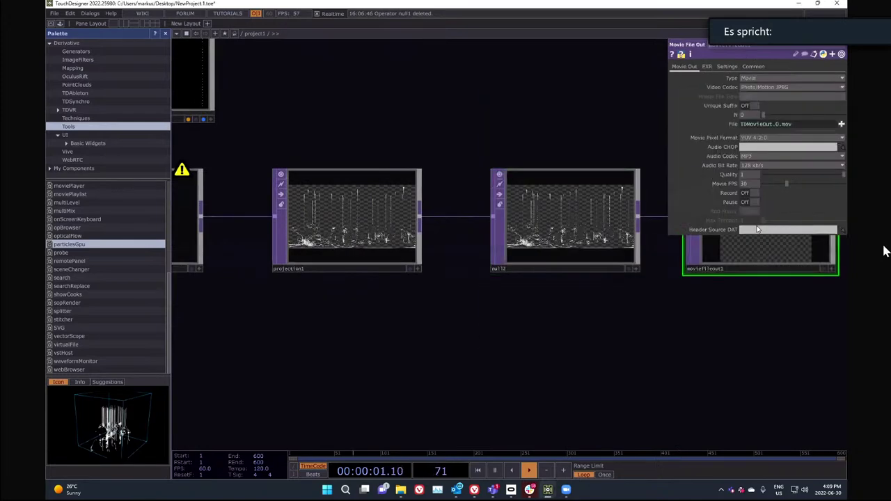
{"action": "left_click_drag", "start_coordinate": [716, 343], "coordinate": [660, 368]}
{"action": "scroll", "coordinate": [662, 367], "scroll_direction": "down", "scroll_amount": 2}
{"action": "scroll", "coordinate": [696, 257], "scroll_direction": "up", "scroll_amount": 2}
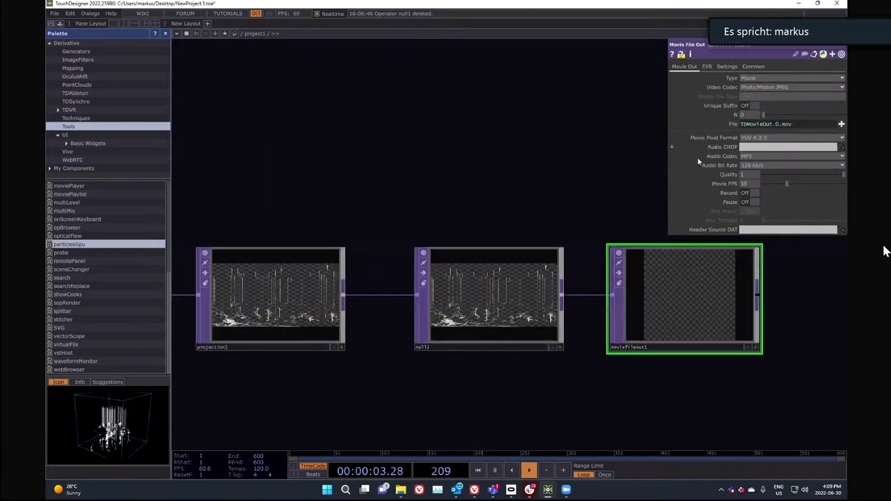
{"action": "scroll", "coordinate": [589, 338], "scroll_direction": "down", "scroll_amount": 2}
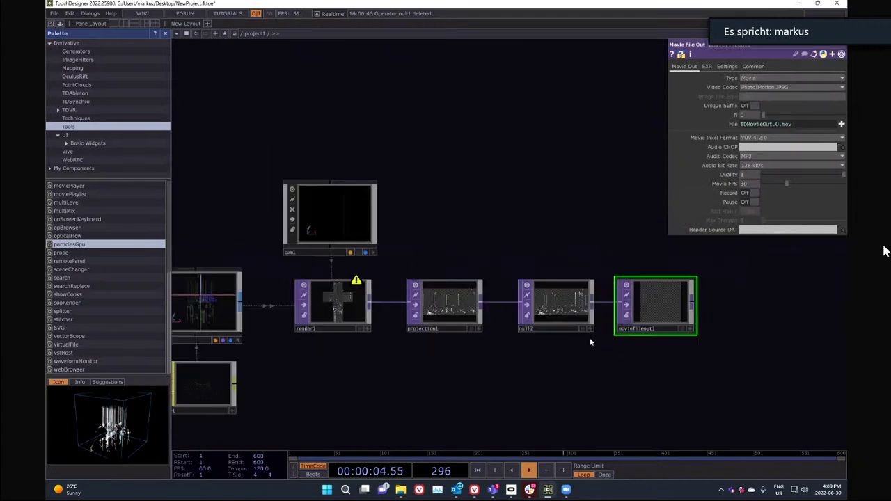
{"action": "left_click_drag", "start_coordinate": [589, 338], "coordinate": [619, 280]}
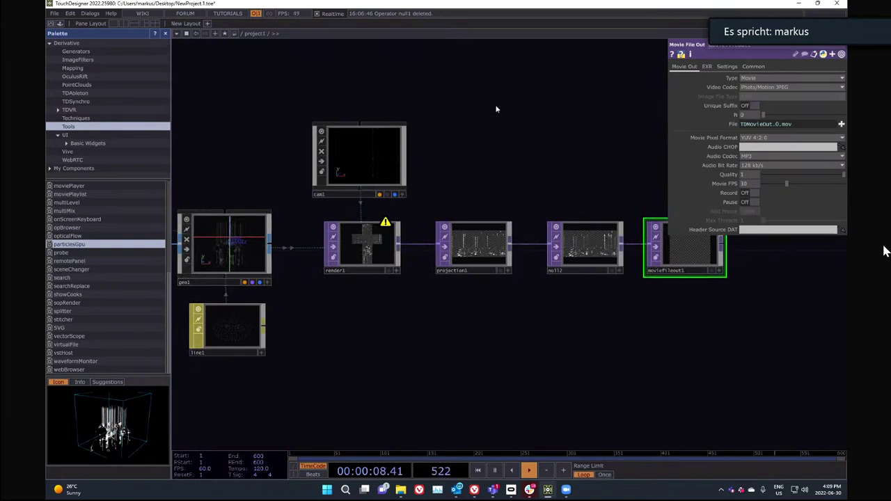
- Hide the Palette, split the workspace into two side-by-side panes, and make the second pane a Geometry Viewer
{"action": "key", "text": "alt+l"}
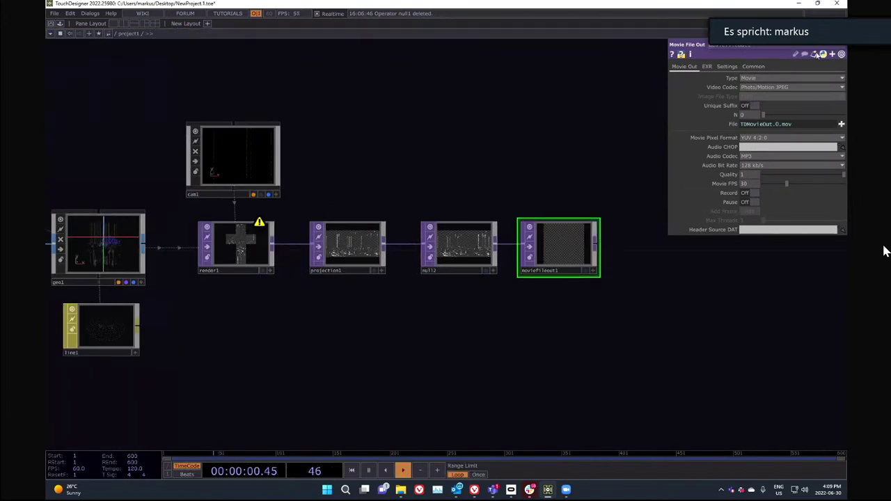
{"action": "left_click", "coordinate": [841, 34]}
{"action": "left_click", "coordinate": [814, 51]}
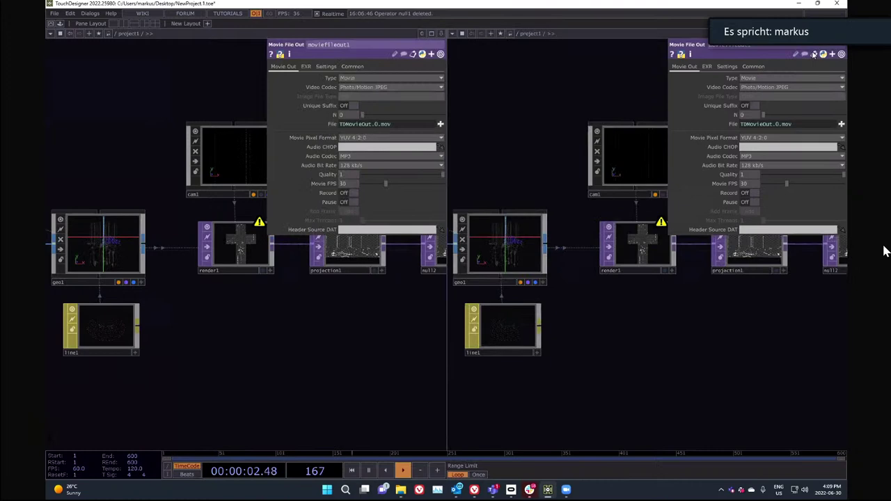
{"action": "left_click", "coordinate": [453, 34]}
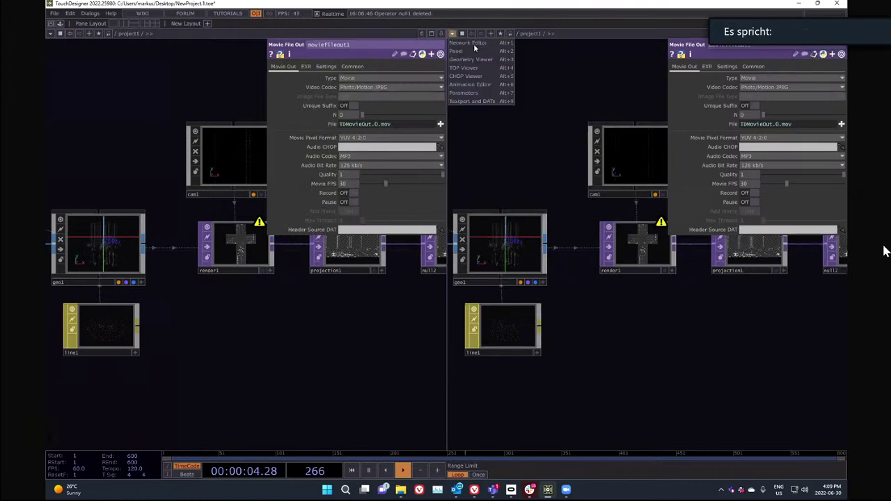
{"action": "left_click", "coordinate": [472, 60]}
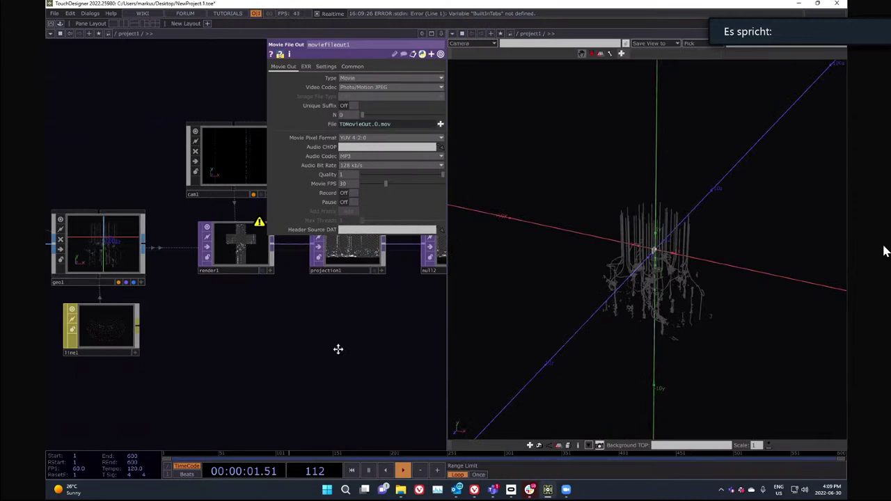
- Hide the parameter window and place an LFO CHOP below the Line MAT in the network
{"action": "key", "text": "p"}
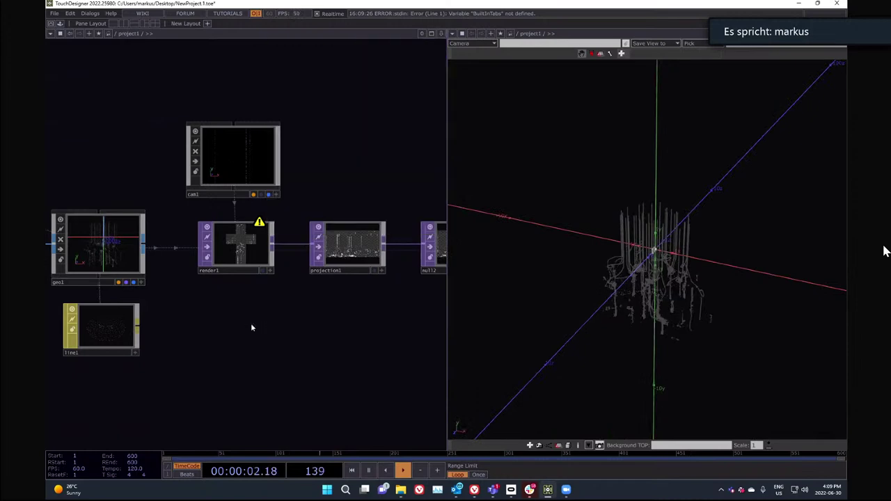
{"action": "key", "text": "Tab"}
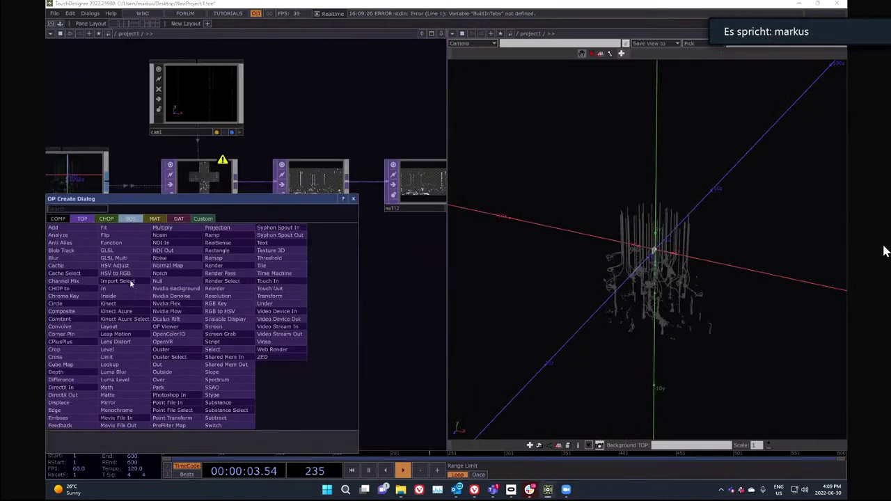
{"action": "type", "text": "lfo"}
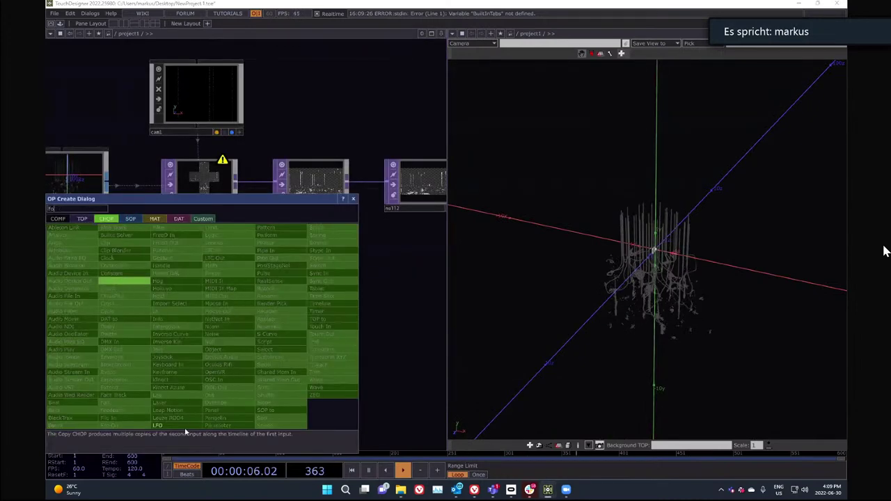
{"action": "left_click", "coordinate": [182, 425]}
{"action": "left_click", "coordinate": [111, 357]}
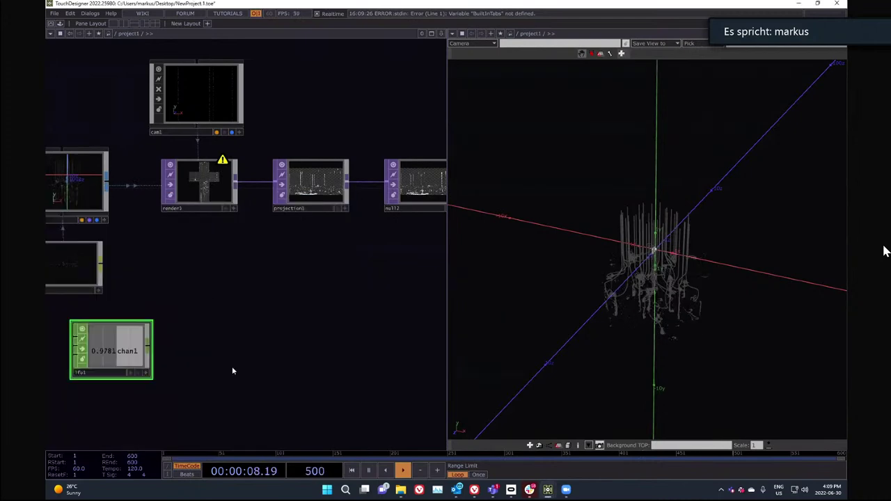
- Set the LFO CHOP's Channel Name to t[xyz] so it outputs three translate channels
{"action": "key", "text": "p"}
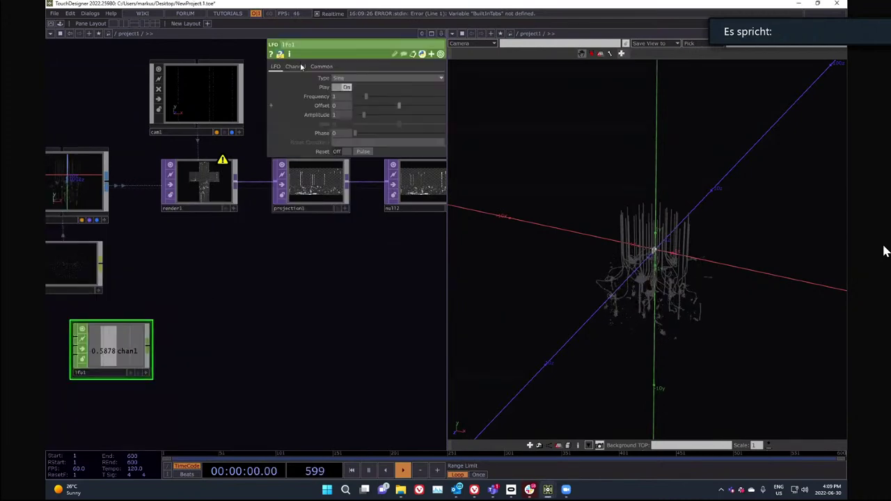
{"action": "left_click", "coordinate": [298, 66]}
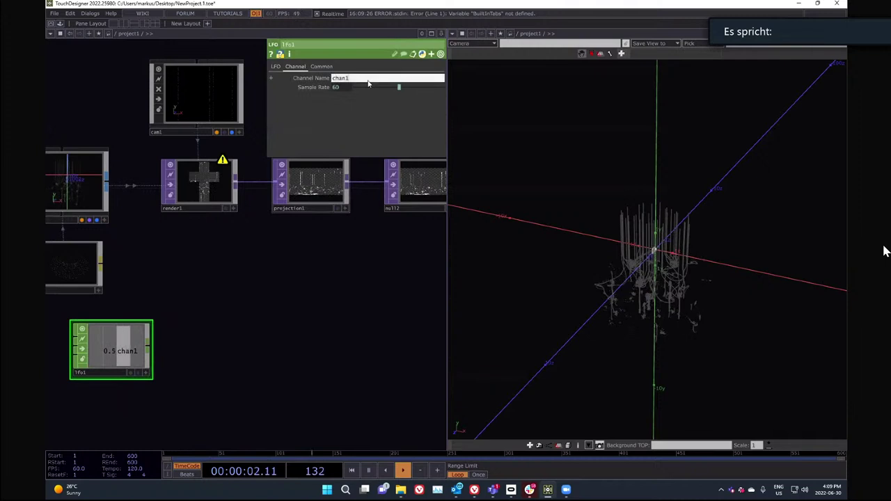
{"action": "double_click", "coordinate": [368, 82]}
{"action": "type", "text": "t[]"}
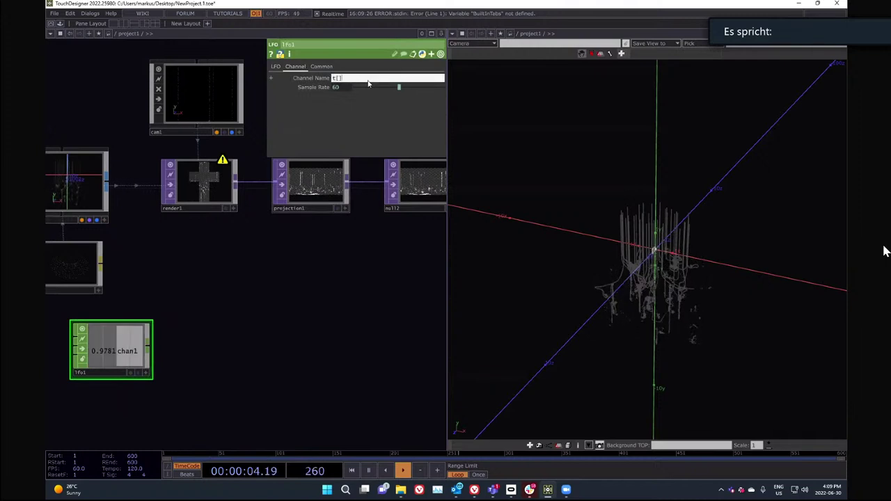
{"action": "type", "text": "yz]"}
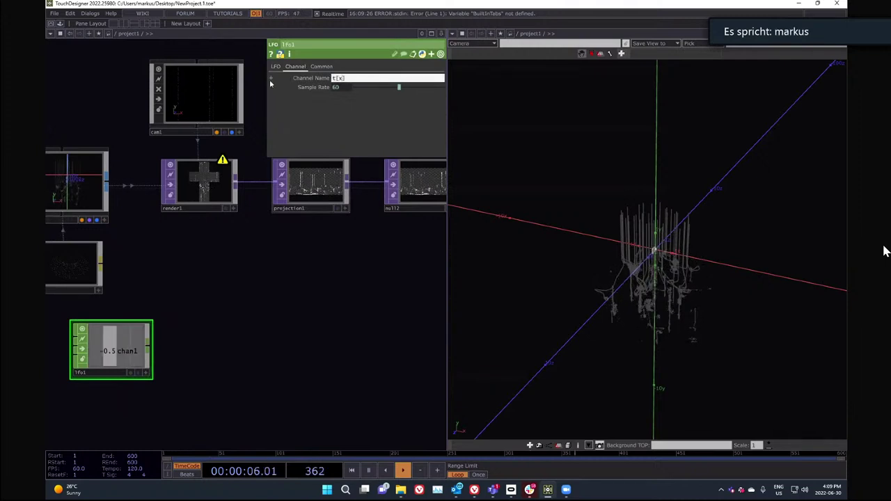
{"action": "key", "text": "Return"}
- Give the LFO CHOP's Phase parameter the expression me.chanIndex*1/3 so the three translate channels are phase-offset
{"action": "left_click", "coordinate": [276, 67]}
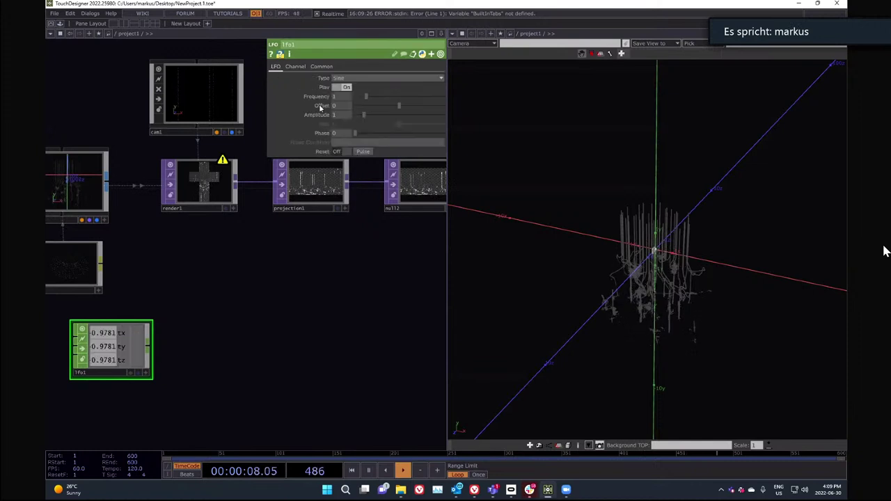
{"action": "left_click", "coordinate": [325, 107]}
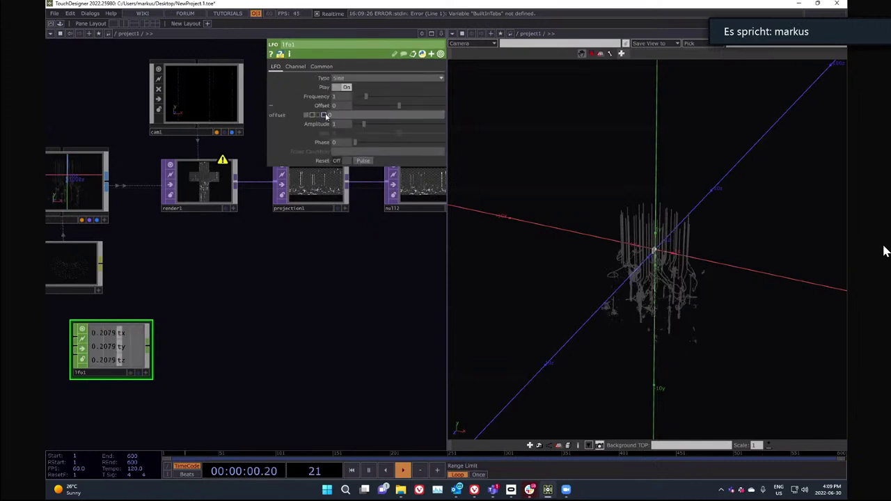
{"action": "left_click", "coordinate": [321, 105]}
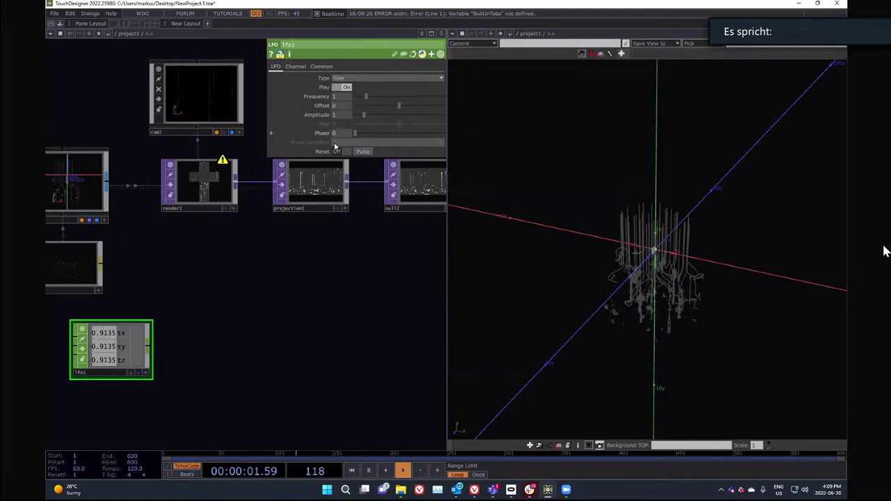
{"action": "left_click", "coordinate": [333, 140]}
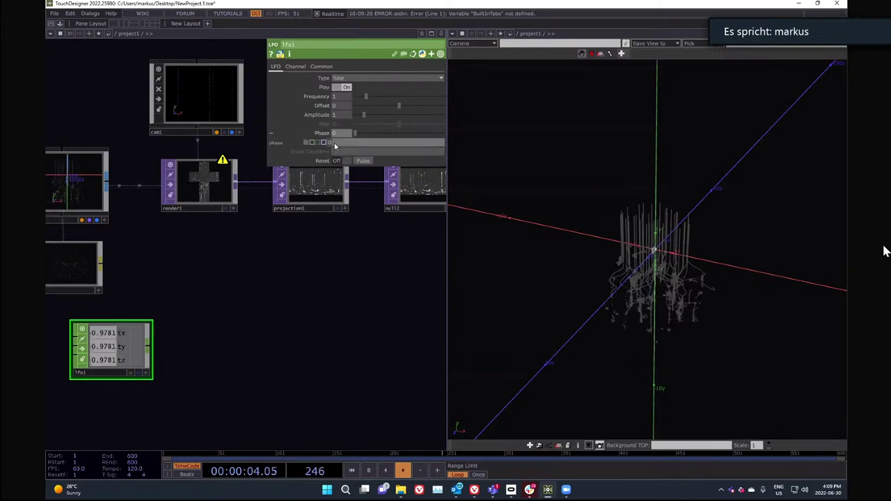
{"action": "type", "text": "me.input"}
{"action": "key", "text": "BackSpace"}
{"action": "key", "text": "BackSpace"}
{"action": "key", "text": "BackSpace"}
{"action": "key", "text": "BackSpace"}
{"action": "key", "text": "BackSpace"}
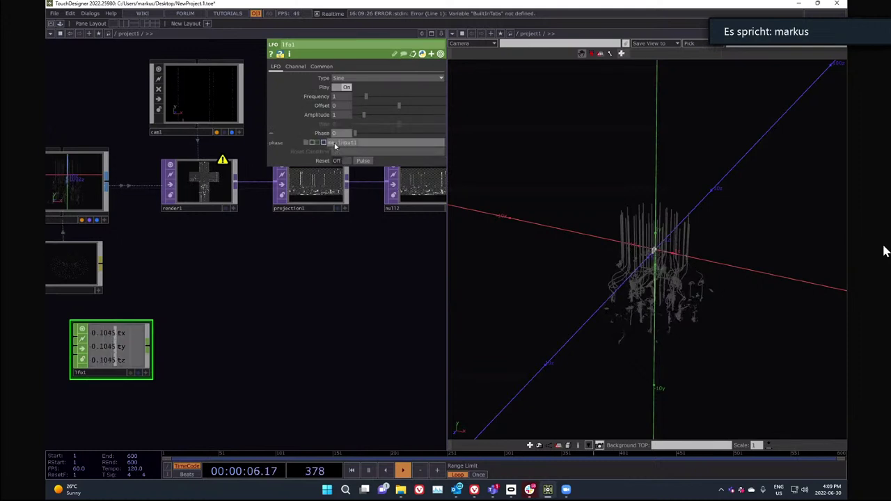
{"action": "type", "text": "chanIn"}
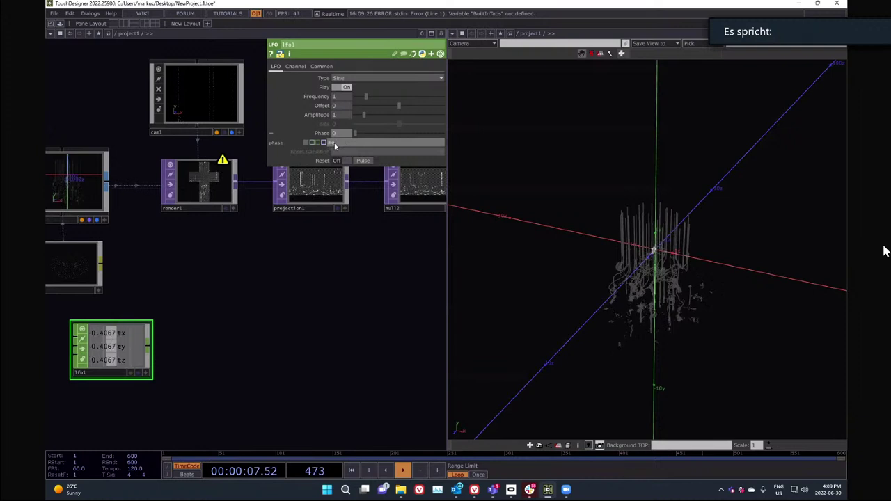
{"action": "type", "text": "dex*1/"}
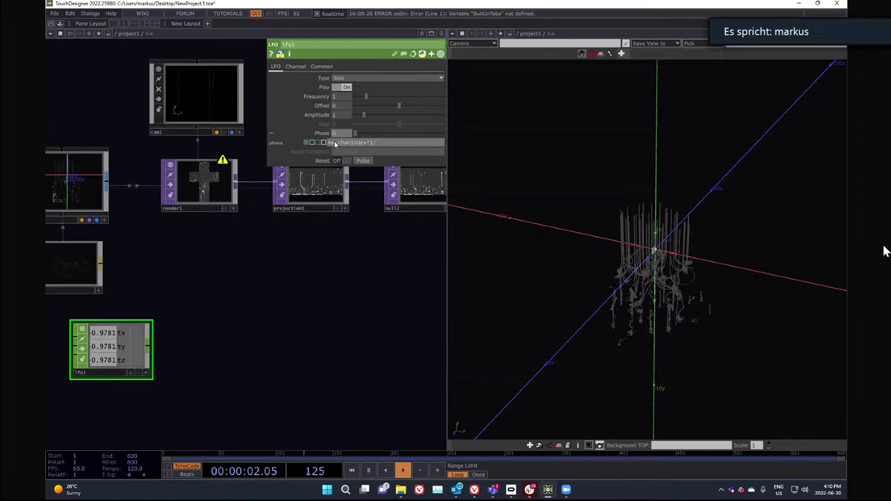
{"action": "type", "text": "3"}
{"action": "key", "text": "Return"}
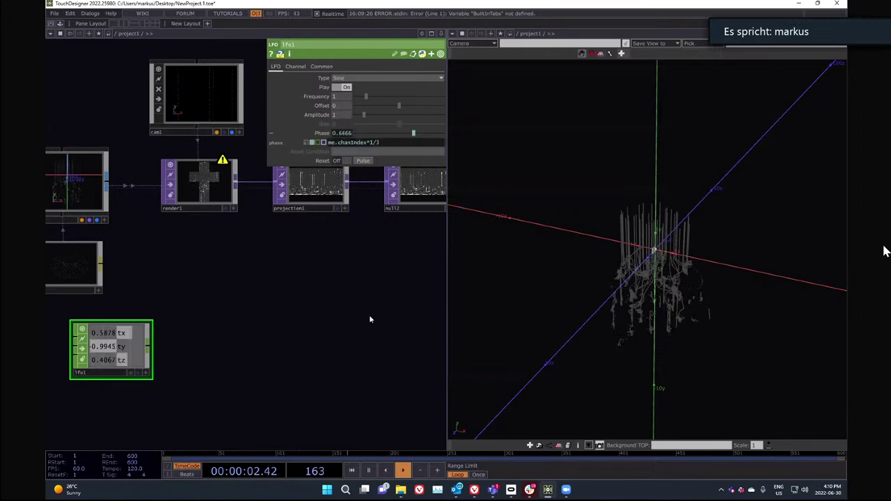
- Append a Null CHOP to the LFO CHOP's output
{"action": "right_click", "coordinate": [147, 348]}
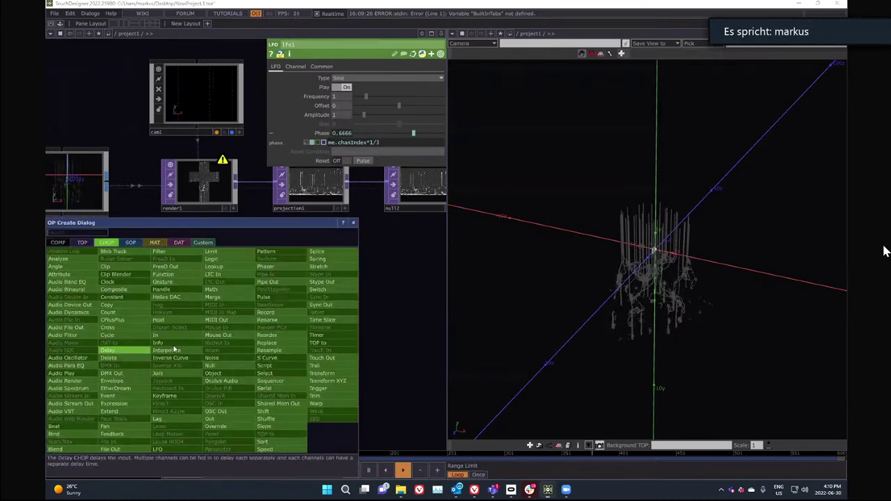
{"action": "type", "text": "n"}
{"action": "left_click", "coordinate": [208, 367]}
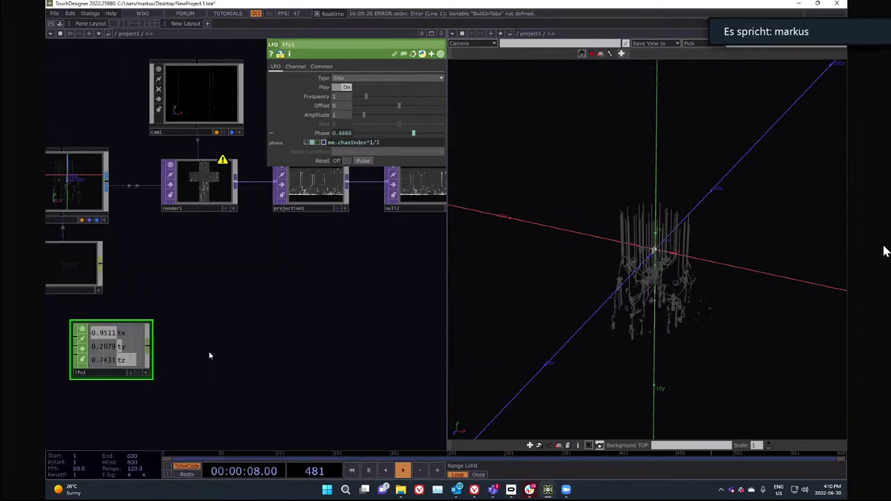
{"action": "left_click", "coordinate": [285, 361]}
- Add a Null COMP to the network beside the new Null CHOP
{"action": "key", "text": "Tab"}
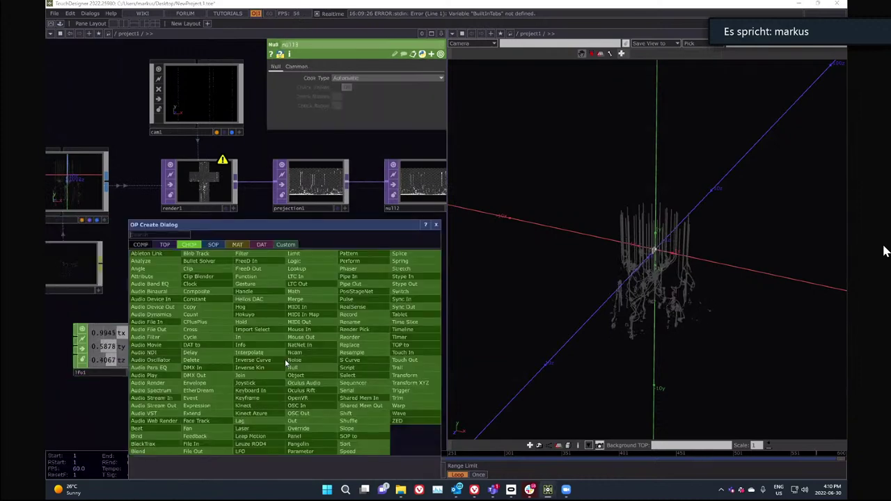
{"action": "left_click", "coordinate": [141, 245]}
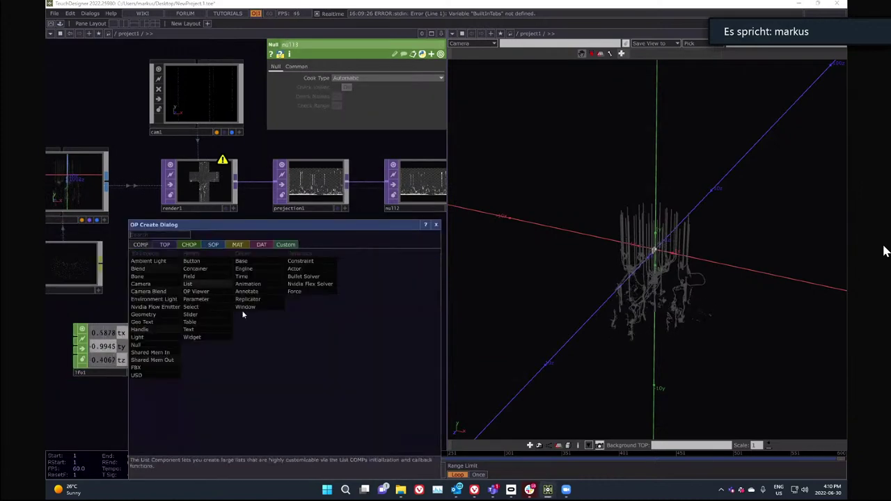
{"action": "key", "text": "Escape"}
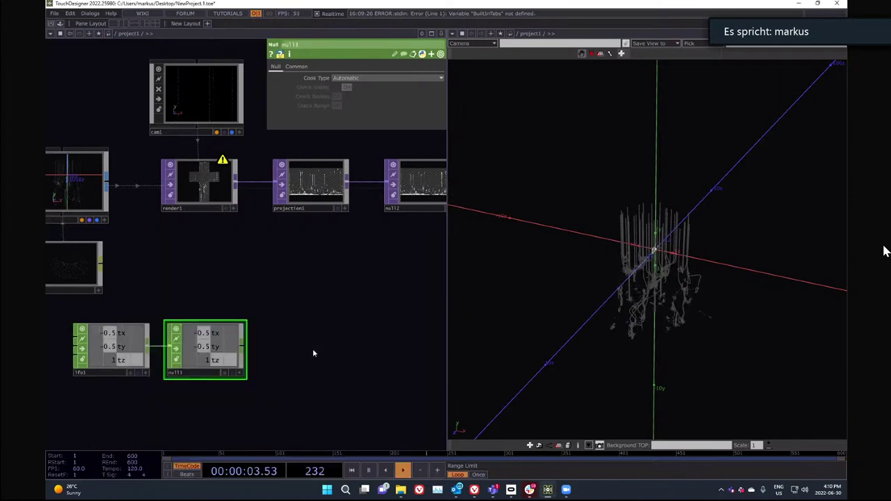
{"action": "left_click", "coordinate": [326, 354]}
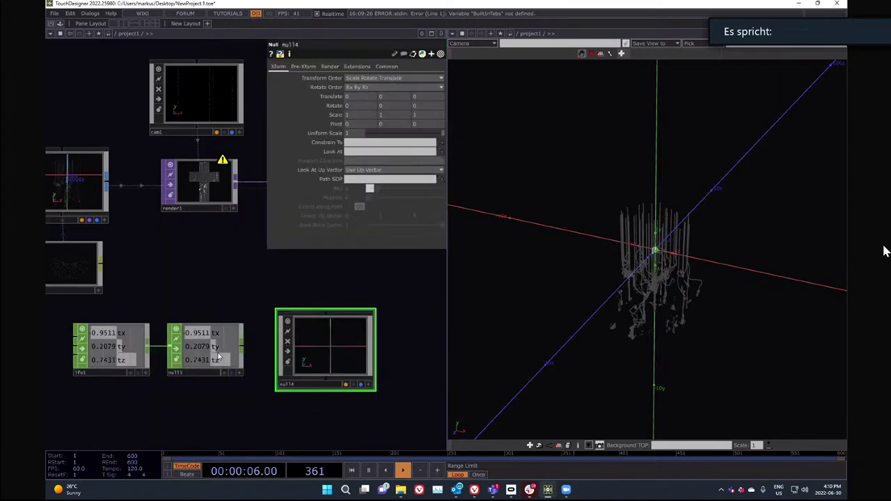
- Export the Null CHOP's tx, ty and tz channels to the Null COMP's Translate x, y and z parameters
{"action": "left_click", "coordinate": [223, 367]}
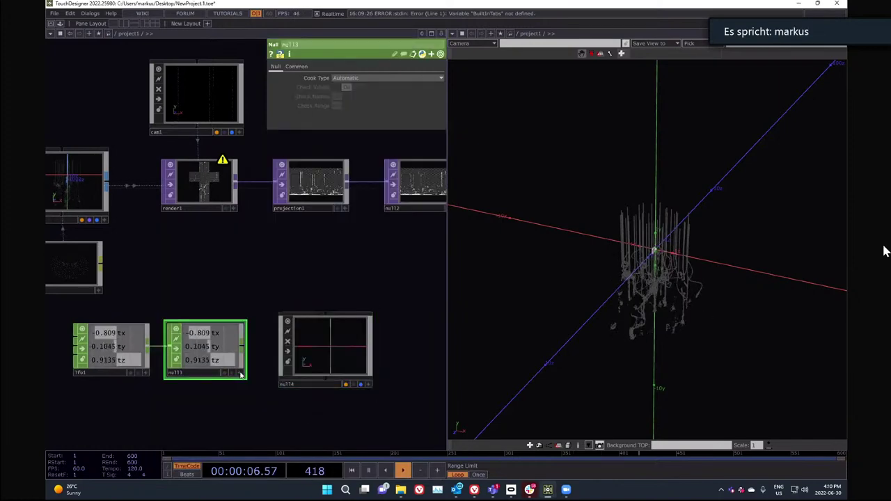
{"action": "left_click", "coordinate": [320, 361]}
{"action": "left_click_drag", "start_coordinate": [209, 332], "coordinate": [356, 97]}
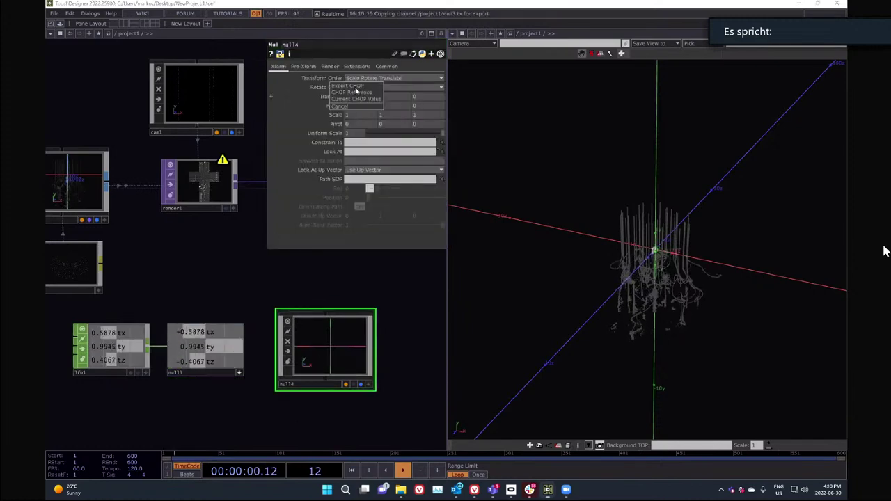
{"action": "left_click", "coordinate": [352, 86]}
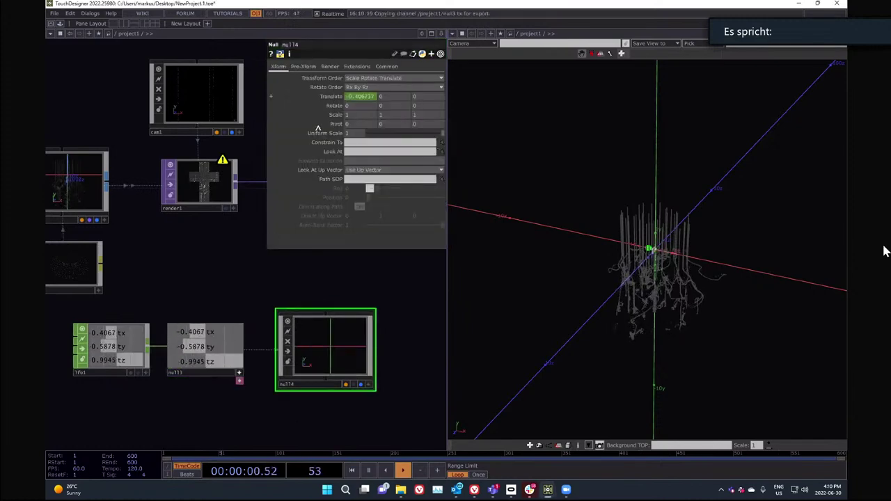
{"action": "left_click_drag", "start_coordinate": [385, 96], "coordinate": [386, 98]}
{"action": "left_click", "coordinate": [377, 104]}
{"action": "left_click_drag", "start_coordinate": [206, 362], "coordinate": [412, 92]}
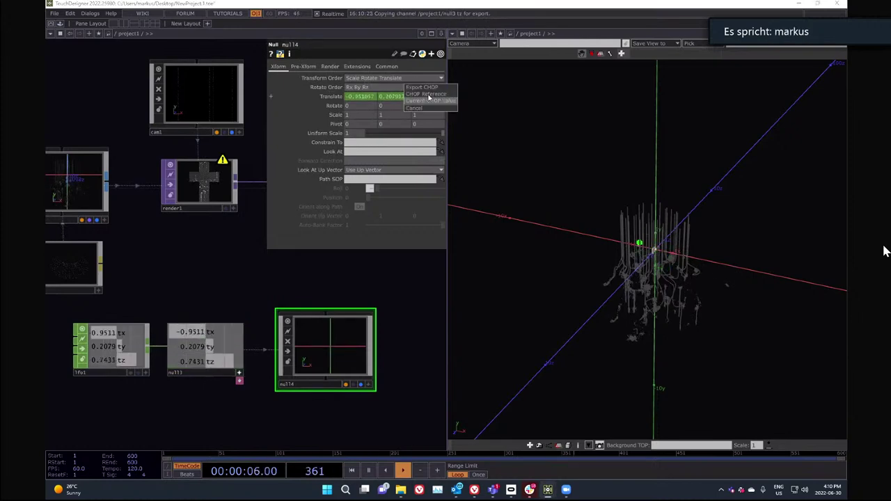
{"action": "left_click", "coordinate": [422, 87]}
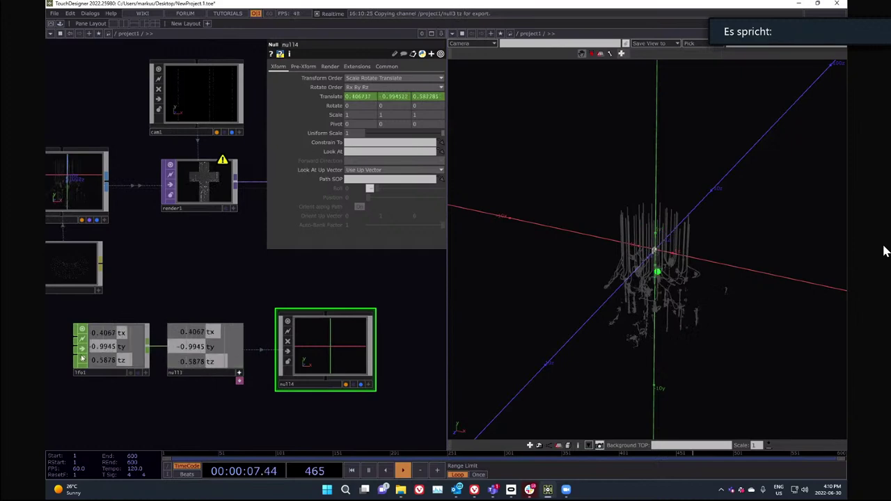
- Set the LFO CHOP's Frequency to 0.1 and select the Null COMP to watch its motion in the Geometry Viewer
{"action": "left_click_drag", "start_coordinate": [164, 286], "coordinate": [120, 297]}
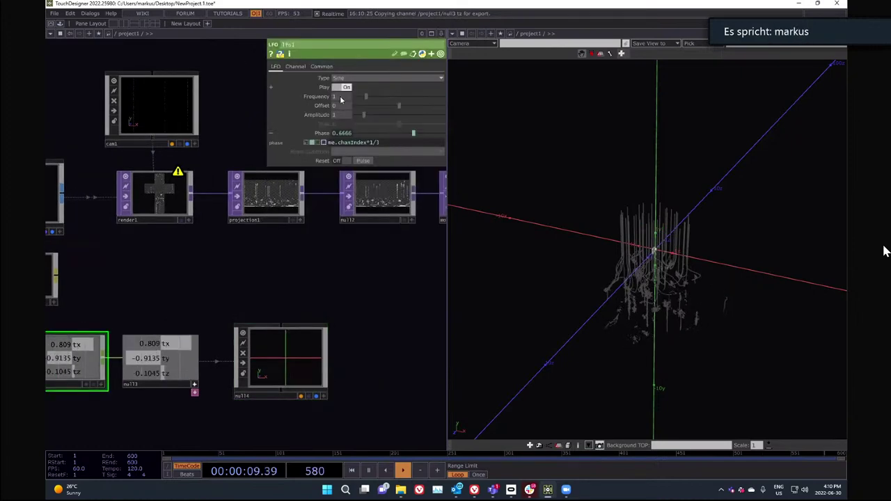
{"action": "type", "text": "0.1"}
{"action": "key", "text": "Return"}
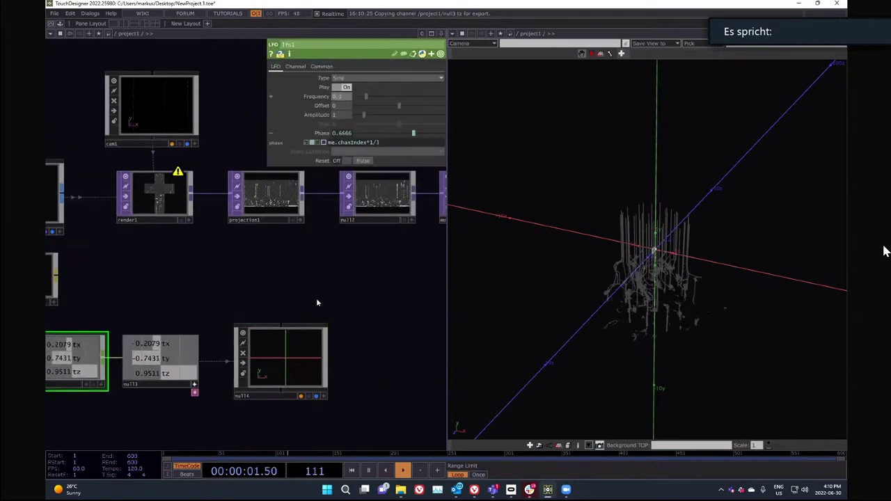
{"action": "left_click", "coordinate": [281, 362]}
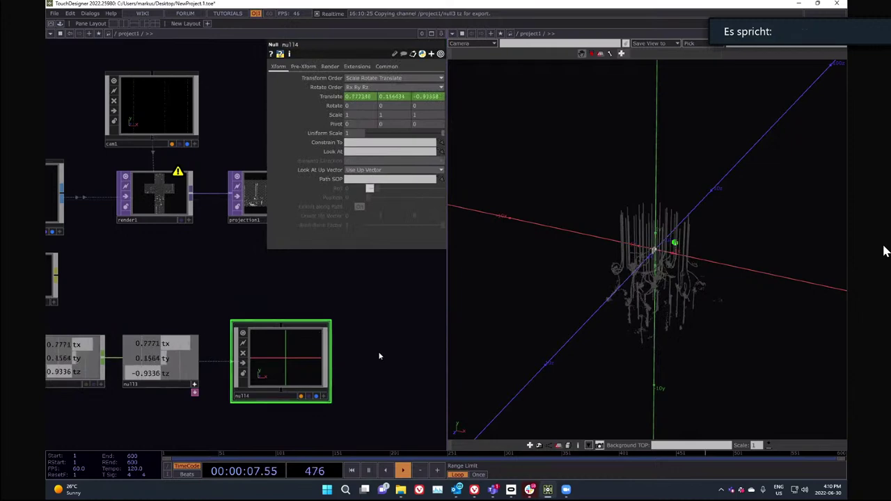
- Place an Audio File In CHOP below the Render TOP in the network
{"action": "left_click_drag", "start_coordinate": [332, 305], "coordinate": [244, 274]}
{"action": "scroll", "coordinate": [244, 274], "scroll_direction": "down", "scroll_amount": 3}
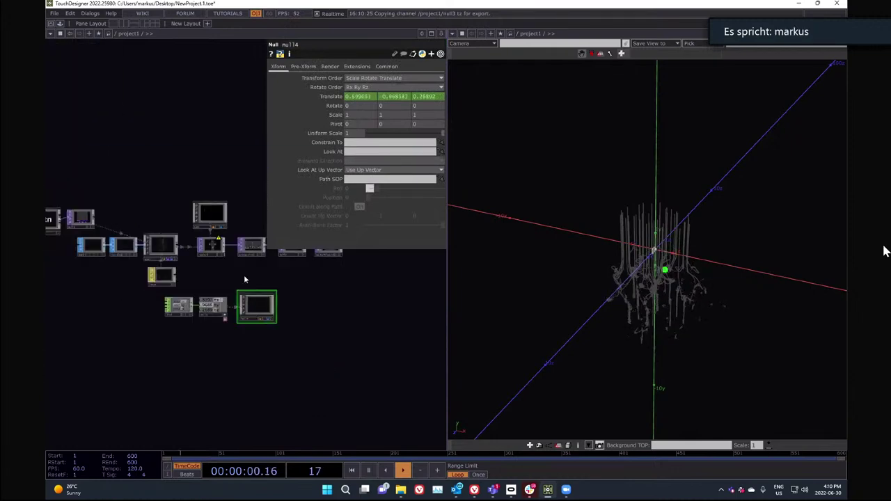
{"action": "key", "text": "Tab"}
{"action": "left_click", "coordinate": [146, 175]}
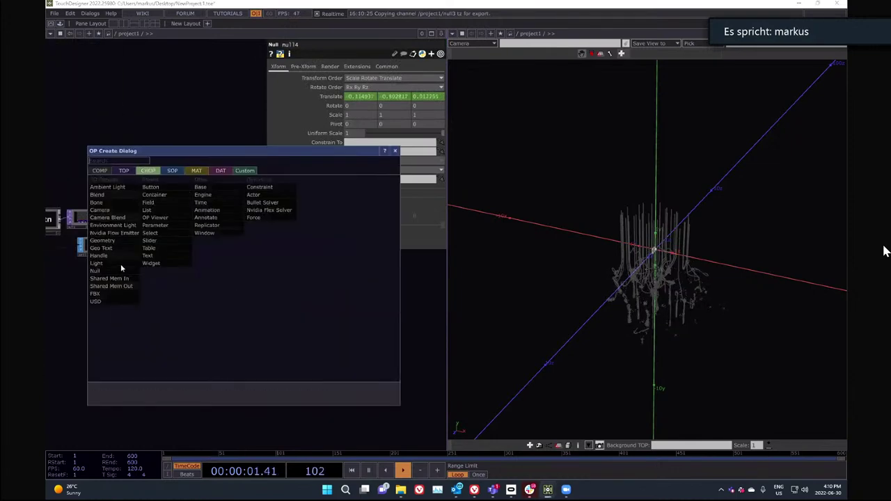
{"action": "left_click", "coordinate": [110, 250]}
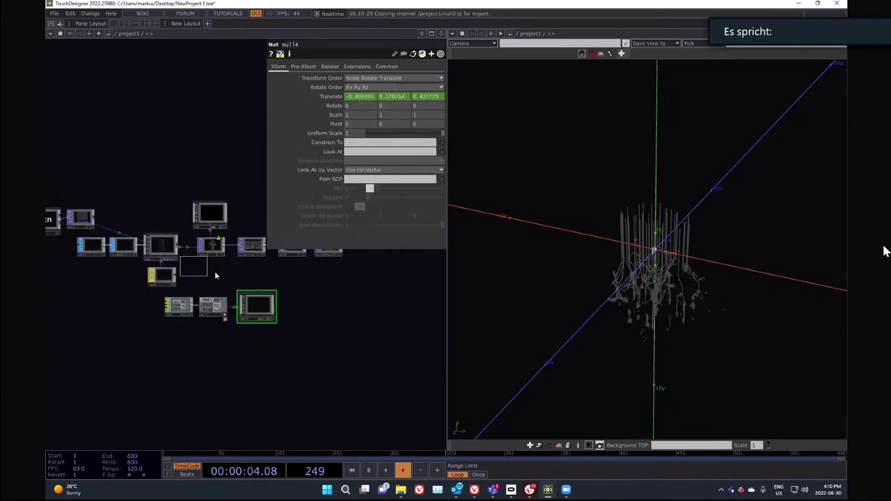
{"action": "left_click", "coordinate": [214, 271]}
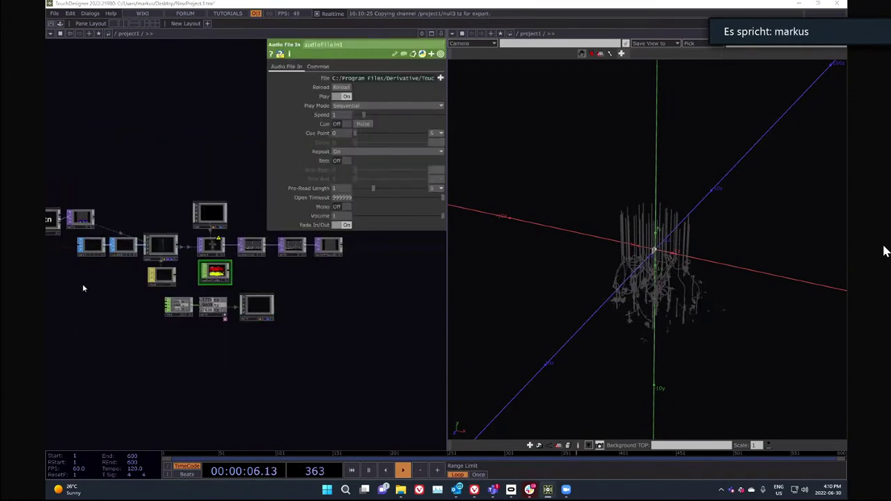
- Append an Audio Render CHOP to the Audio File In CHOP's output
{"action": "key", "text": "Tab"}
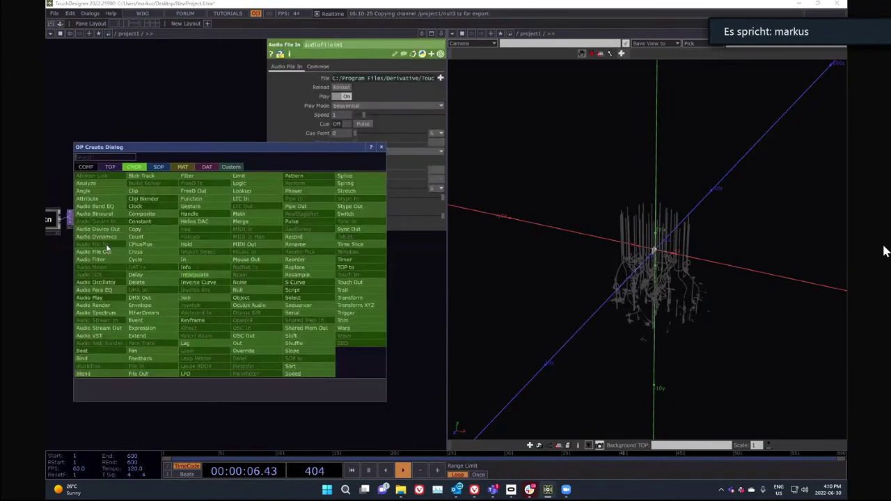
{"action": "left_click", "coordinate": [108, 309]}
{"action": "left_click", "coordinate": [253, 282]}
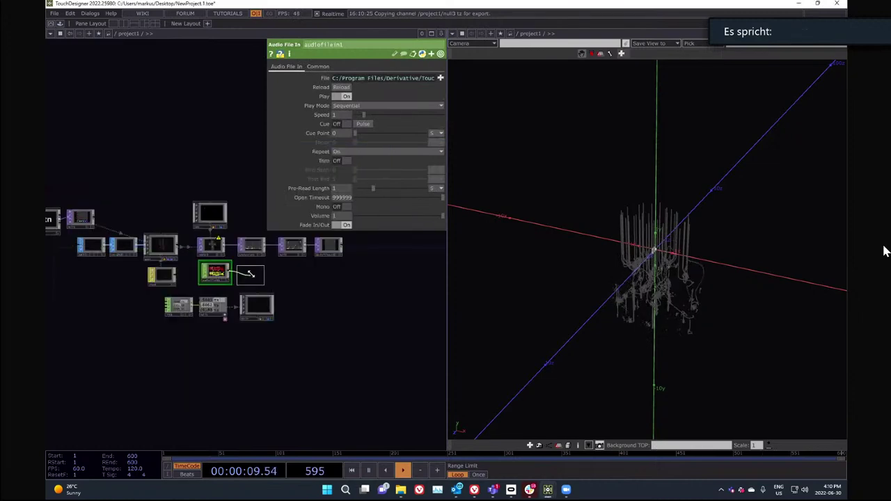
- Assign cam1 as the Audio Render CHOP's Listener Object COMP and null4 as its Source Object COMP
{"action": "scroll", "coordinate": [275, 285], "scroll_direction": "up", "scroll_amount": 3}
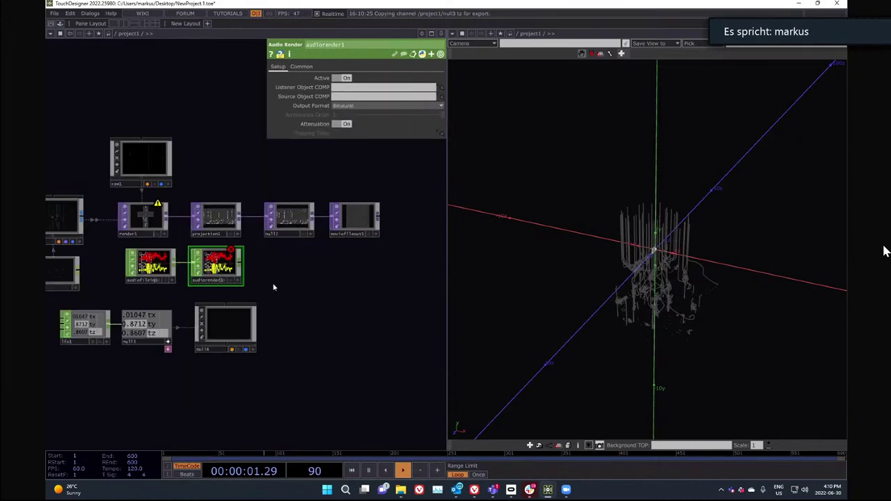
{"action": "left_click_drag", "start_coordinate": [252, 126], "coordinate": [341, 89]}
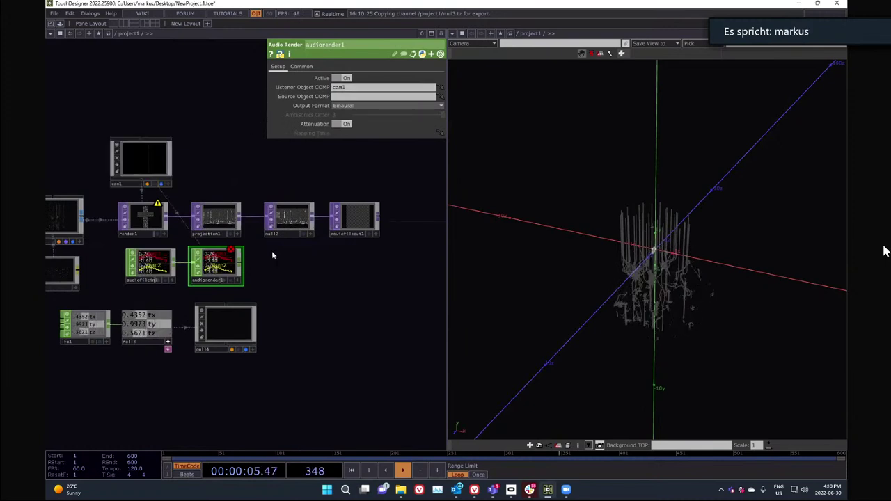
{"action": "left_click_drag", "start_coordinate": [234, 334], "coordinate": [319, 153]}
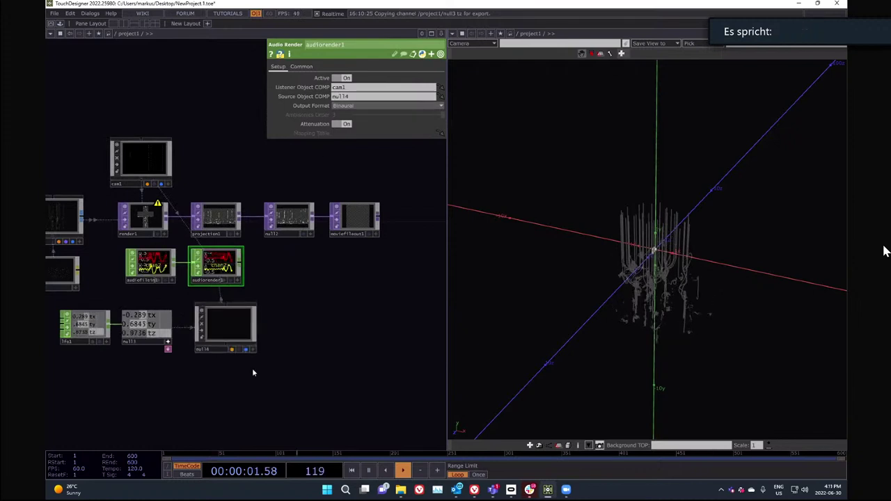
- Set the Audio Render CHOP's Output Format to Ambisonics and inspect its output channels
{"action": "left_click", "coordinate": [225, 326]}
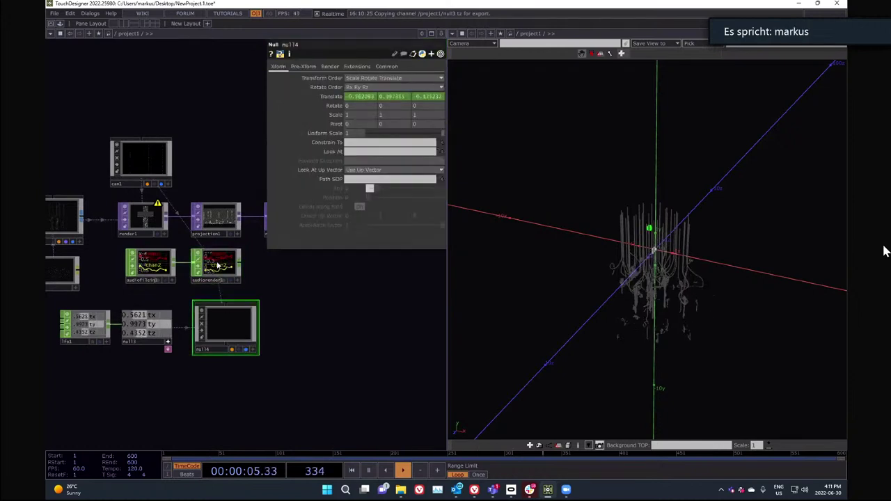
{"action": "left_click", "coordinate": [209, 259]}
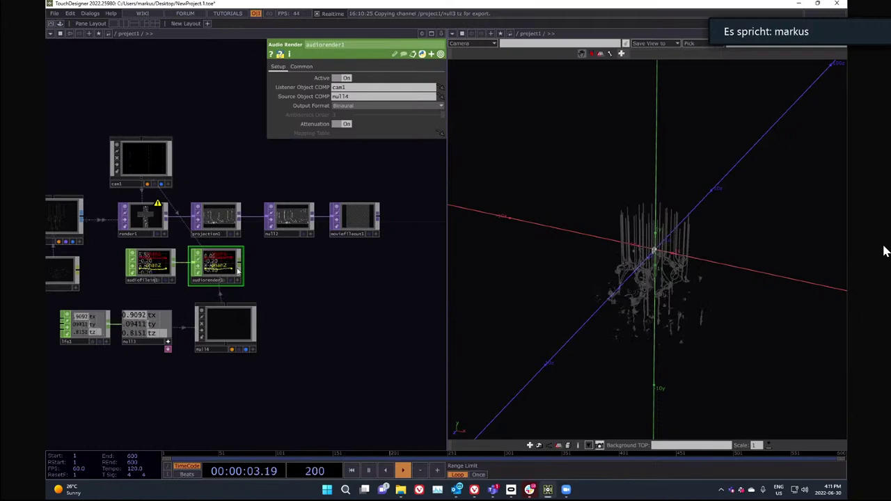
{"action": "scroll", "coordinate": [239, 269], "scroll_direction": "up", "scroll_amount": 3}
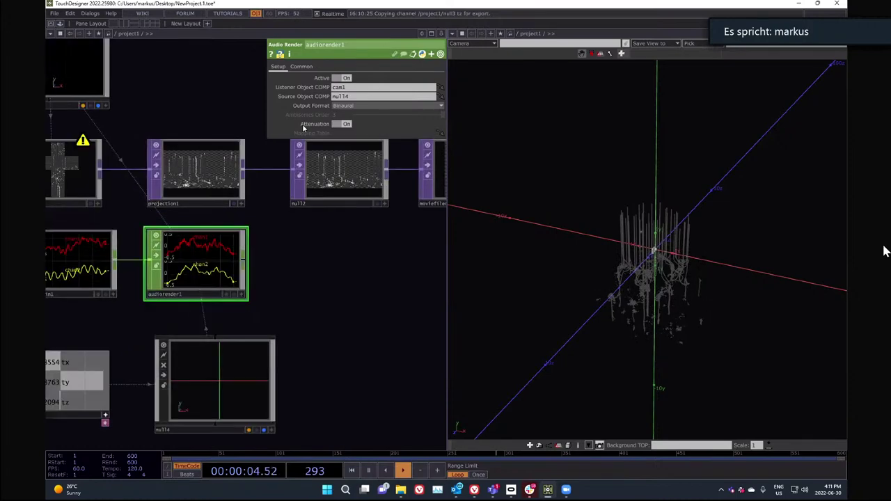
{"action": "left_click", "coordinate": [341, 106]}
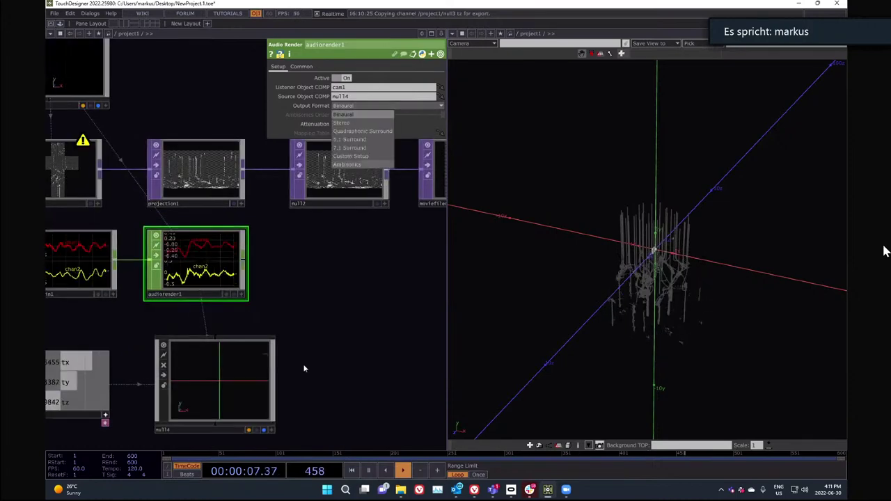
{"action": "left_click", "coordinate": [347, 166]}
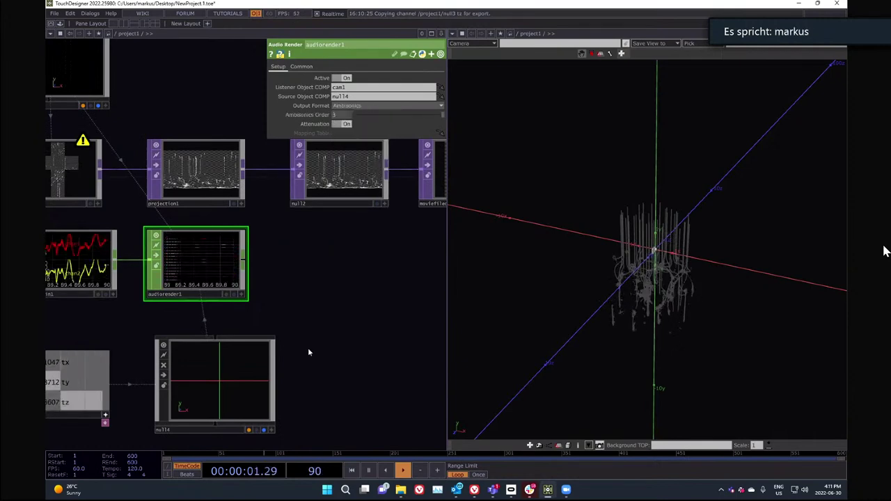
{"action": "scroll", "coordinate": [209, 282], "scroll_direction": "up", "scroll_amount": 3}
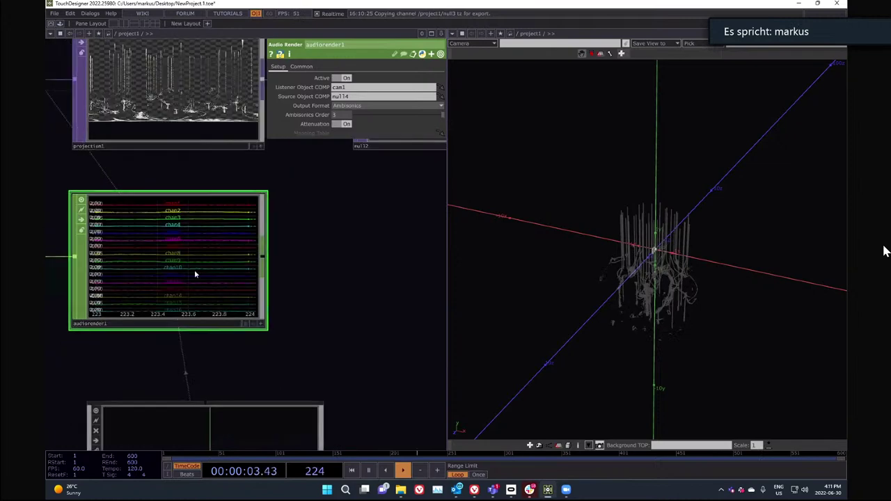
{"action": "scroll", "coordinate": [195, 273], "scroll_direction": "down", "scroll_amount": 3}
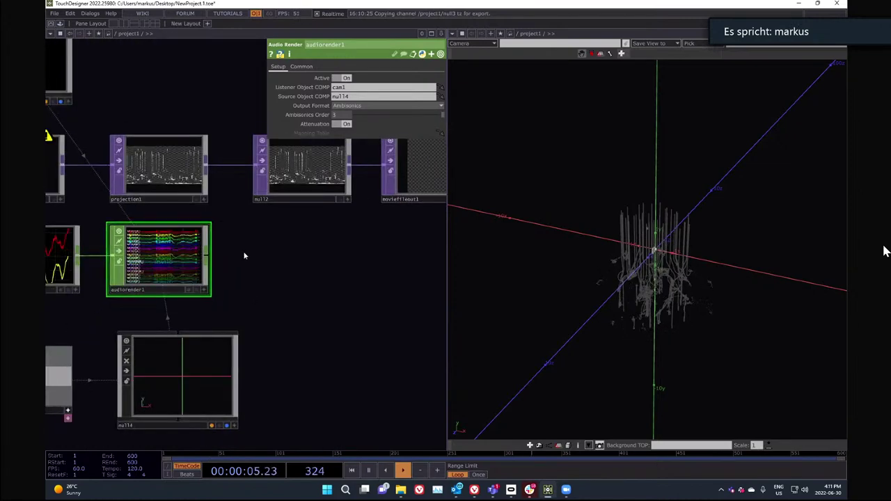
- Append a Null CHOP to the Audio Render CHOP's output
{"action": "key", "text": "Tab"}
{"action": "type", "text": "n"}
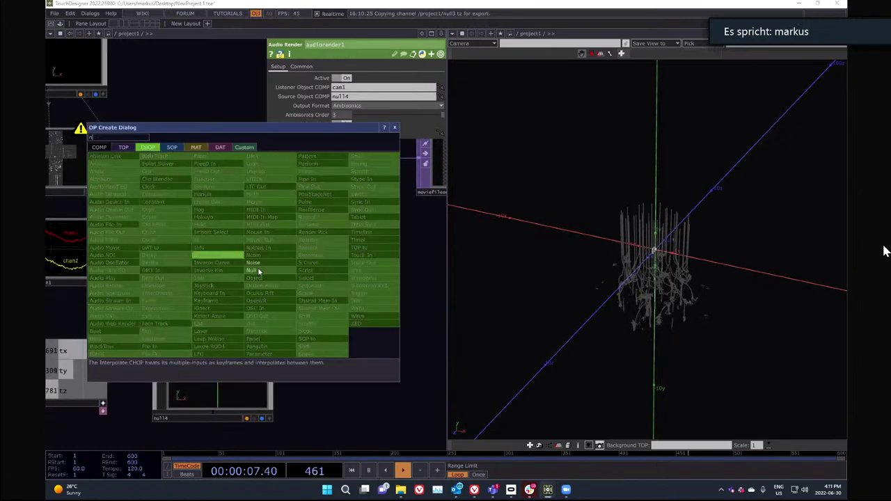
{"action": "left_click", "coordinate": [259, 271]}
{"action": "left_click", "coordinate": [340, 251]}
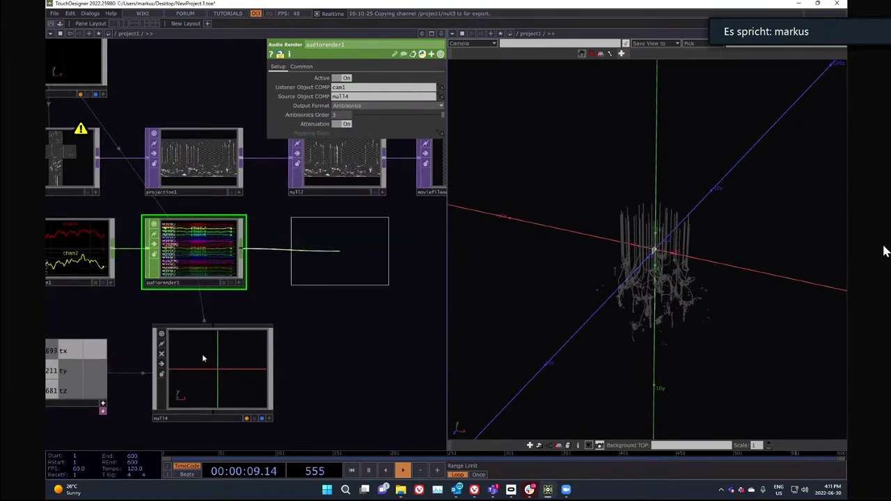
- Assign null5 as the Movie File Out TOP's Audio CHOP and set its Audio Codec to Uncompressed 16-bit (PCM)
{"action": "left_click_drag", "start_coordinate": [441, 249], "coordinate": [304, 291]}
{"action": "left_click", "coordinate": [322, 203]}
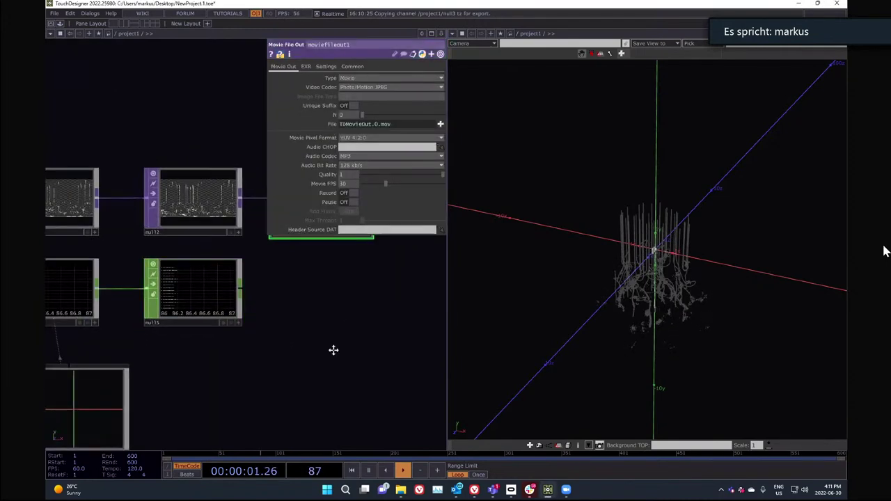
{"action": "left_click_drag", "start_coordinate": [334, 350], "coordinate": [312, 383]}
{"action": "left_click_drag", "start_coordinate": [186, 334], "coordinate": [359, 150]}
{"action": "left_click", "coordinate": [359, 157]}
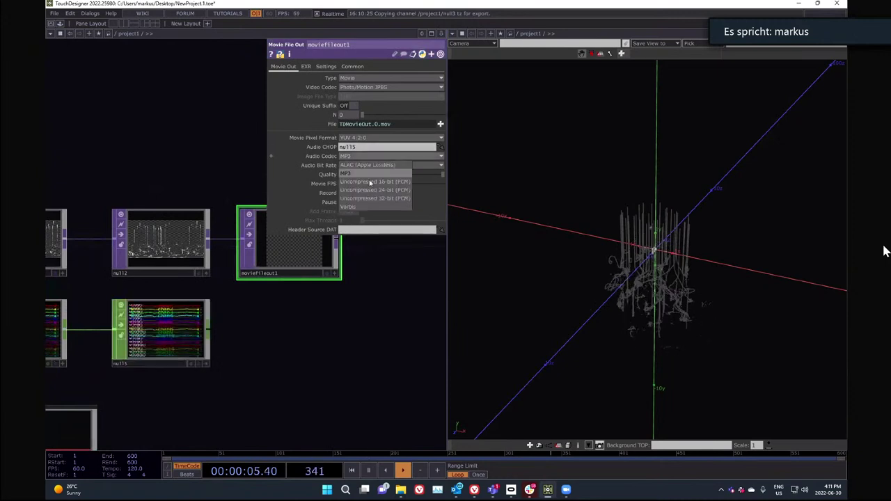
{"action": "left_click", "coordinate": [370, 182]}
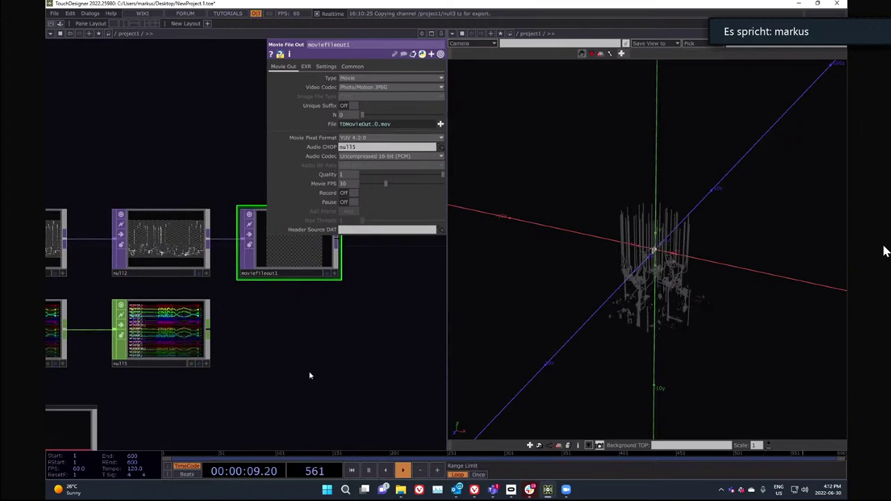
- Bring the audio file ENTANGLEMENT_3OA_220505_03_Print into the network as an Audio File In CHOP below null5
{"action": "scroll", "coordinate": [339, 332], "scroll_direction": "down", "scroll_amount": 2}
{"action": "scroll", "coordinate": [337, 333], "scroll_direction": "down", "scroll_amount": 3}
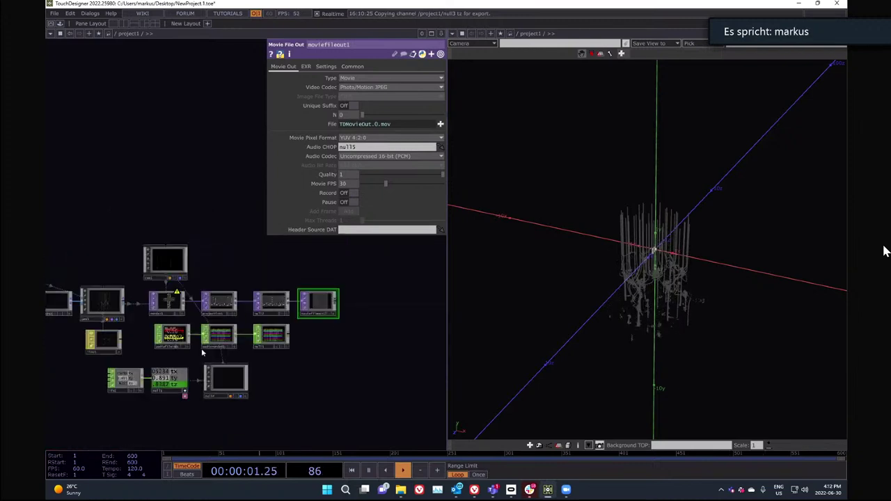
{"action": "scroll", "coordinate": [279, 382], "scroll_direction": "up", "scroll_amount": 3}
{"action": "left_click_drag", "start_coordinate": [279, 381], "coordinate": [318, 368]}
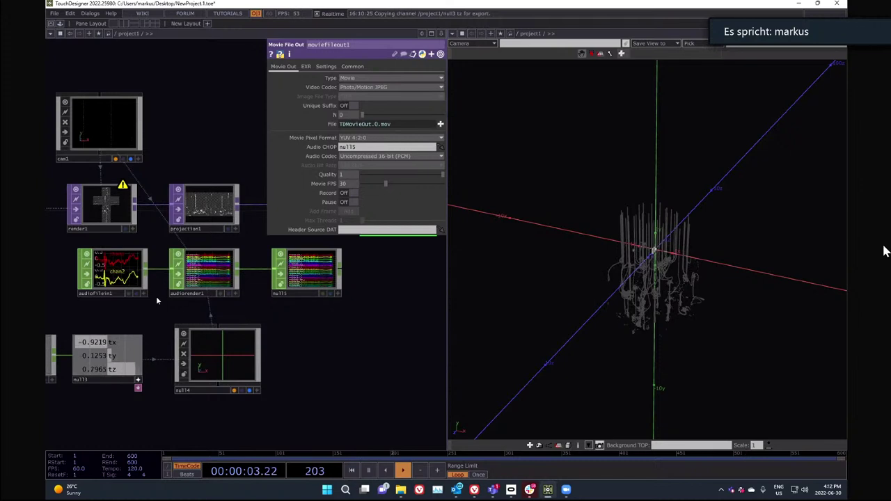
{"action": "left_click", "coordinate": [211, 287]}
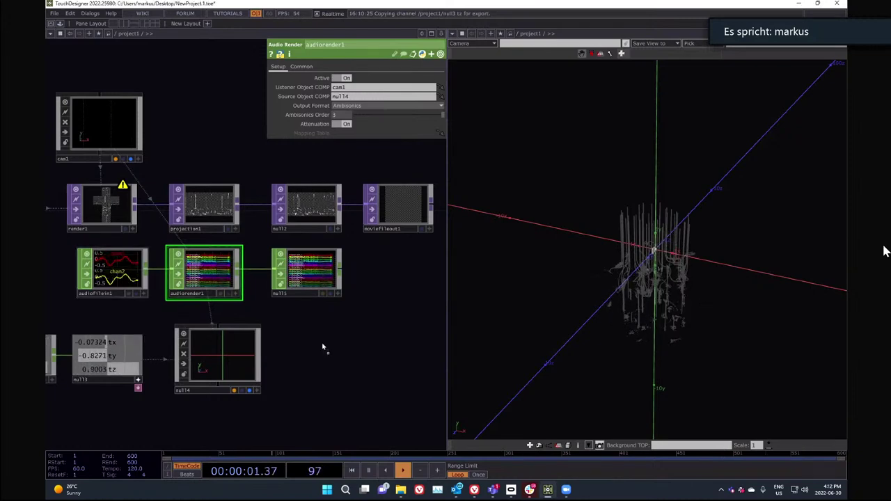
{"action": "left_click_drag", "start_coordinate": [323, 344], "coordinate": [279, 337]}
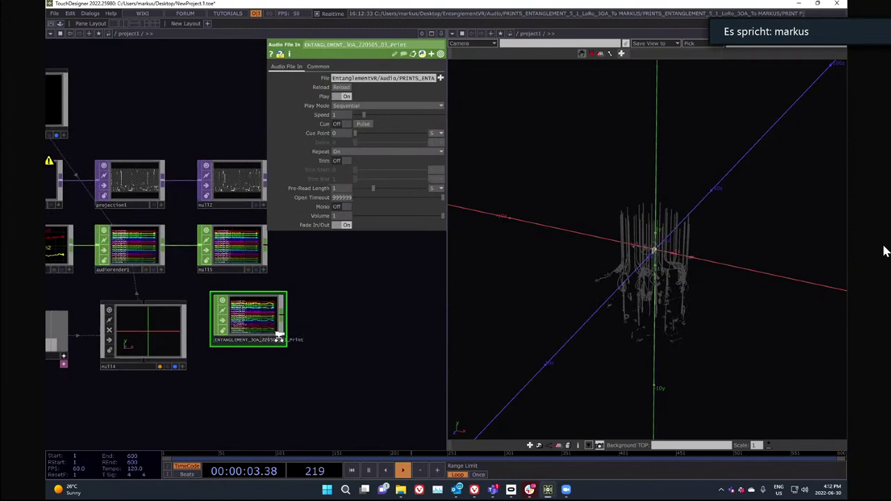
{"action": "scroll", "coordinate": [221, 255], "scroll_direction": "up", "scroll_amount": 4}
{"action": "scroll", "coordinate": [218, 292], "scroll_direction": "down", "scroll_amount": 3}
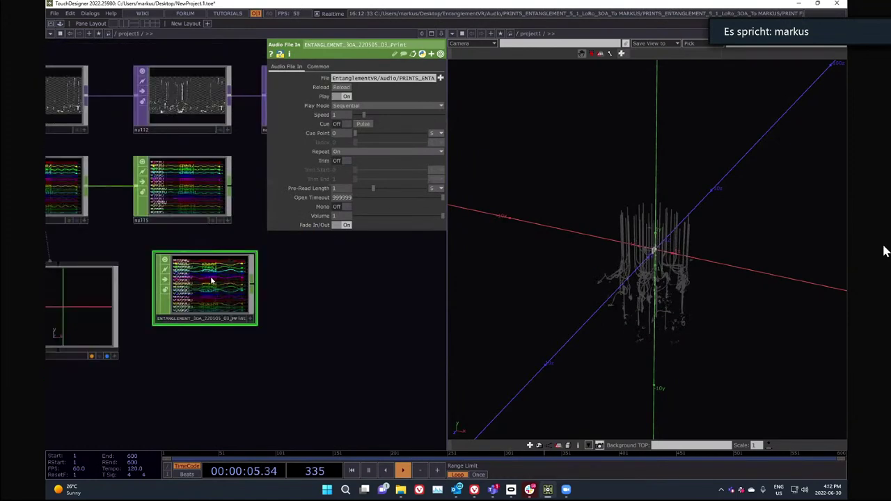
{"action": "scroll", "coordinate": [306, 313], "scroll_direction": "down", "scroll_amount": 1}
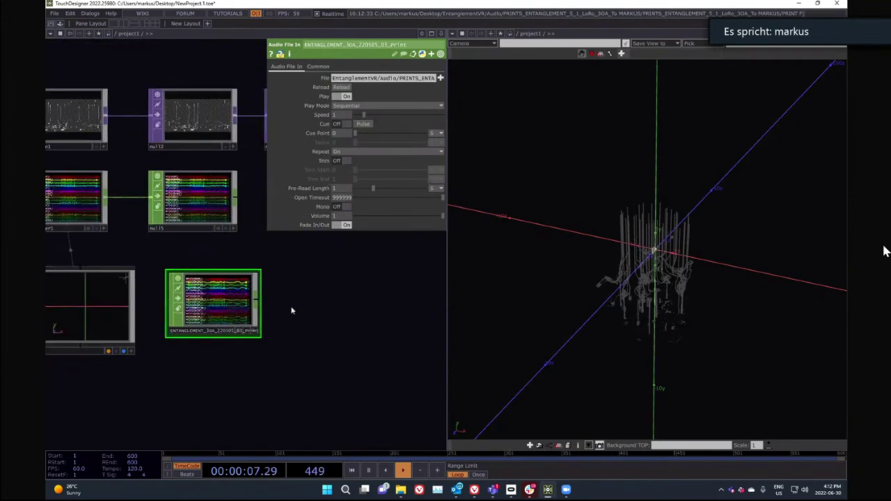
{"action": "scroll", "coordinate": [292, 310], "scroll_direction": "down", "scroll_amount": 2}
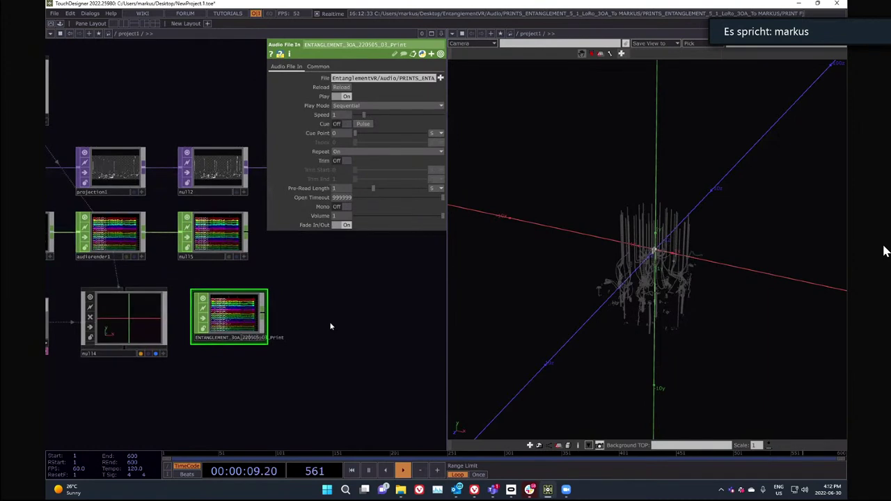
- Append an Audio Binaural CHOP to the ENTANGLEMENT audio file node and set its Input Format to Ambisonics
{"action": "right_click", "coordinate": [264, 318]}
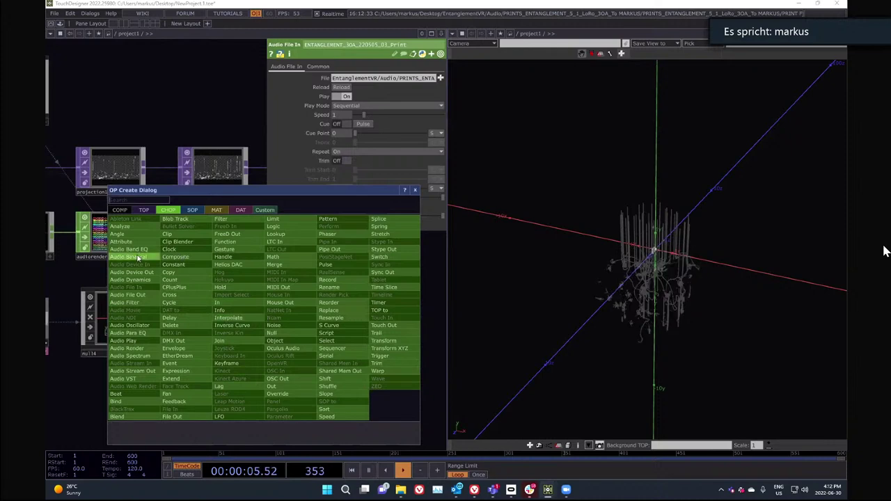
{"action": "left_click", "coordinate": [137, 258]}
{"action": "left_click", "coordinate": [332, 330]}
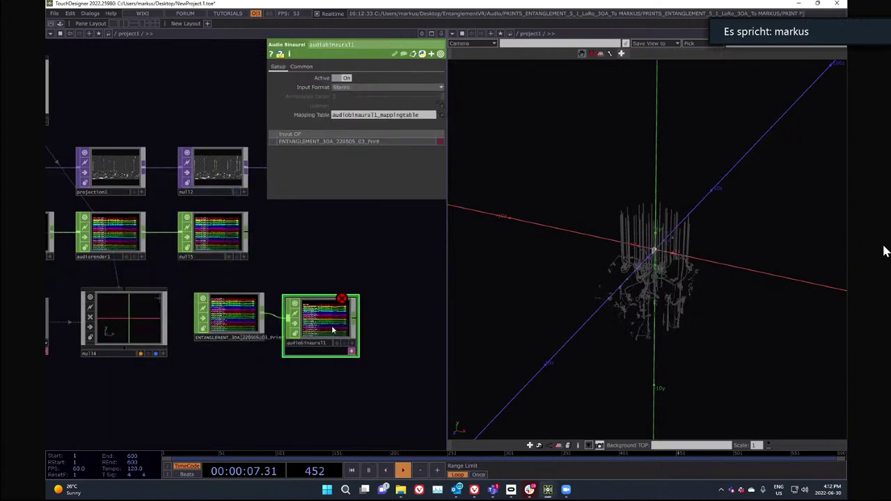
{"action": "left_click", "coordinate": [353, 88]}
{"action": "left_click", "coordinate": [356, 137]}
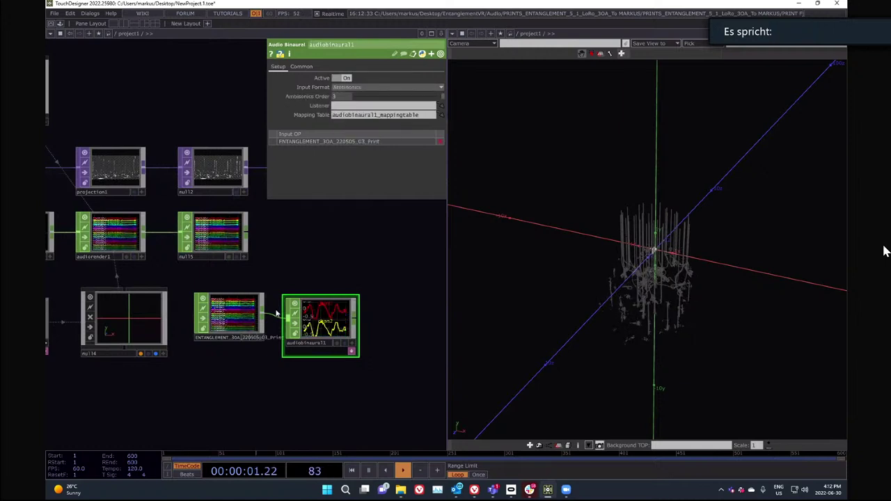
- Assign cam1 as the Audio Binaural CHOP's Listener and align its node with the ENTANGLEMENT audio file node
{"action": "scroll", "coordinate": [324, 317], "scroll_direction": "down", "scroll_amount": 3}
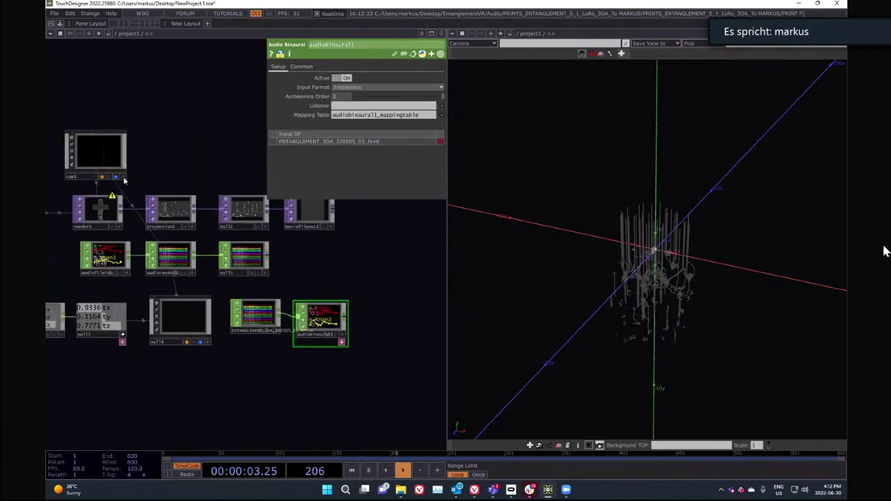
{"action": "left_click_drag", "start_coordinate": [124, 180], "coordinate": [367, 109]}
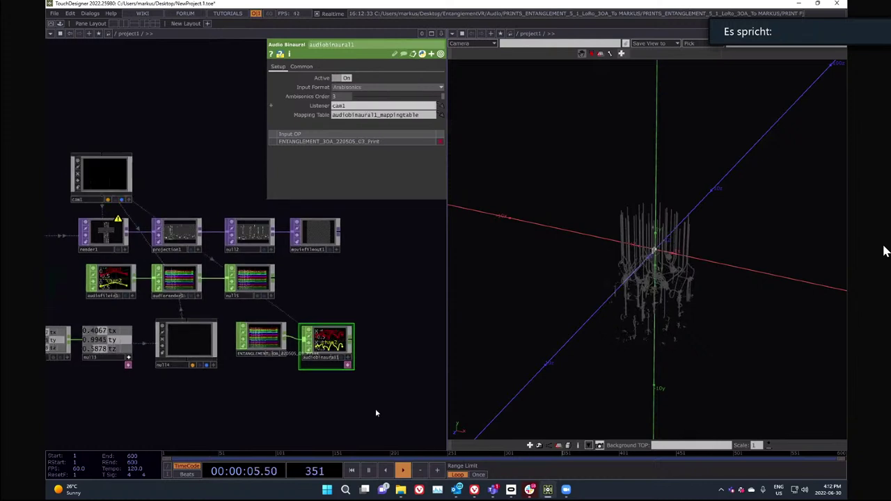
{"action": "scroll", "coordinate": [293, 300], "scroll_direction": "up", "scroll_amount": 3}
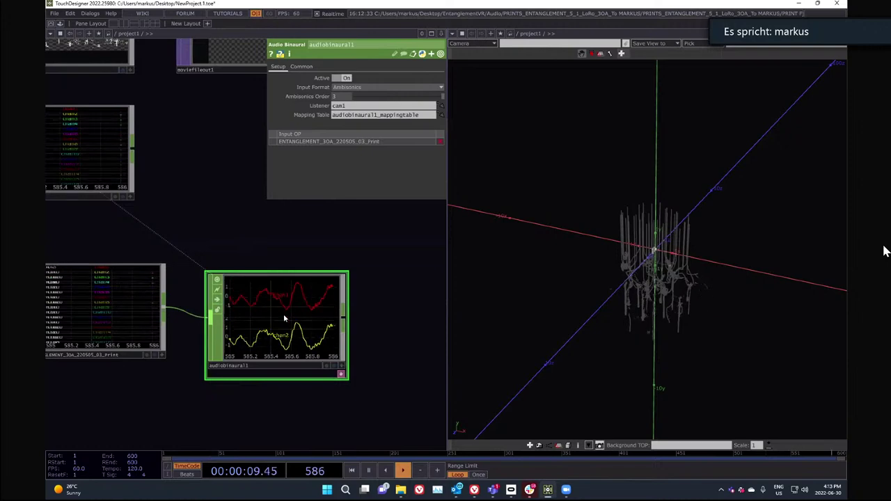
{"action": "left_click_drag", "start_coordinate": [313, 327], "coordinate": [323, 309]}
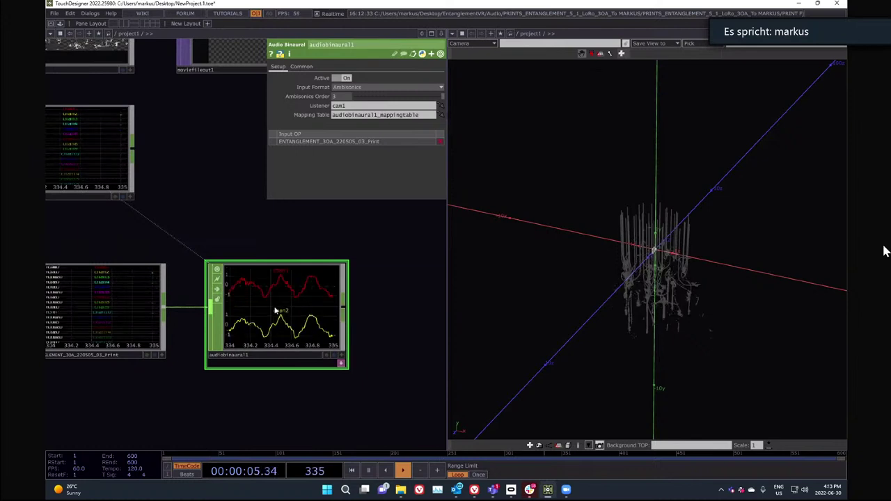
- Examine the Audio Binaural CHOP's Input Format options and the Audio Render CHOP's ambisonic settings and channels within the network
{"action": "scroll", "coordinate": [279, 313], "scroll_direction": "down", "scroll_amount": 5}
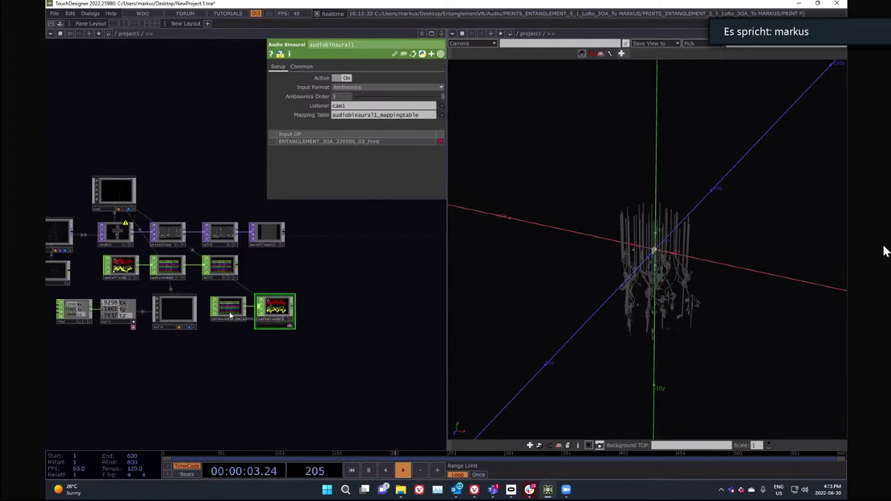
{"action": "scroll", "coordinate": [245, 369], "scroll_direction": "up", "scroll_amount": 5}
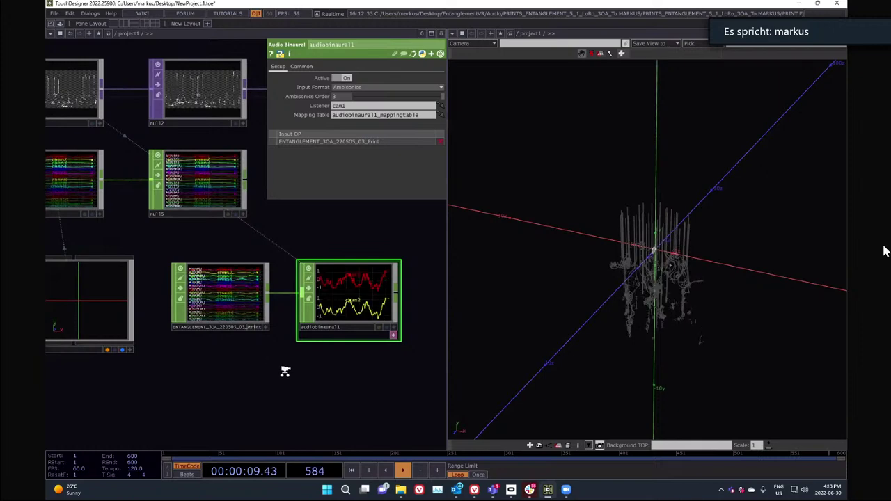
{"action": "scroll", "coordinate": [282, 370], "scroll_direction": "down", "scroll_amount": 6}
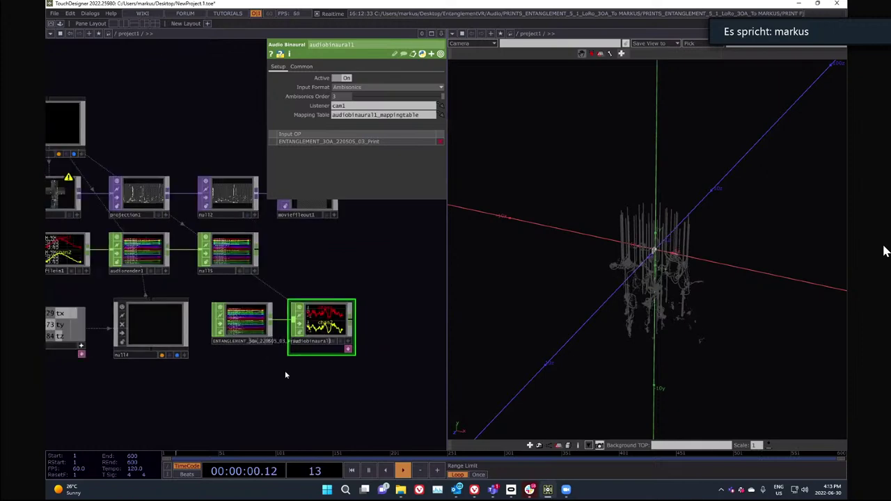
{"action": "right_click", "coordinate": [348, 392]}
{"action": "left_click", "coordinate": [296, 143]}
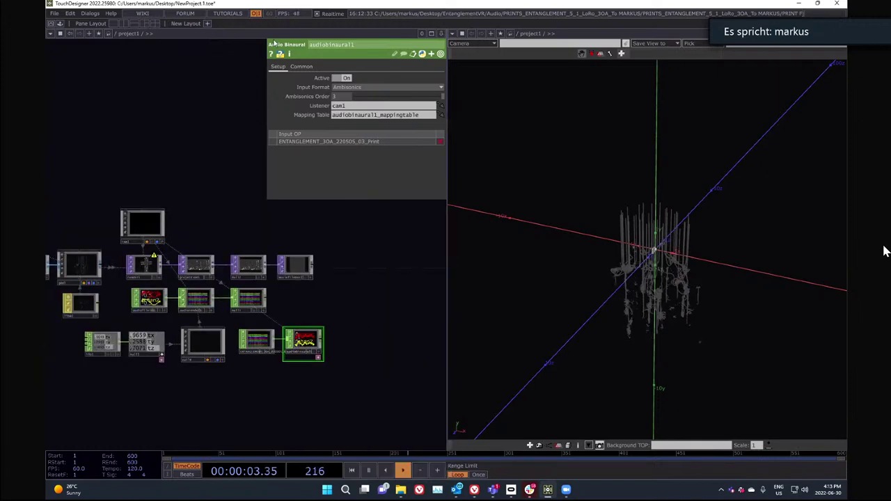
{"action": "left_click", "coordinate": [364, 89]}
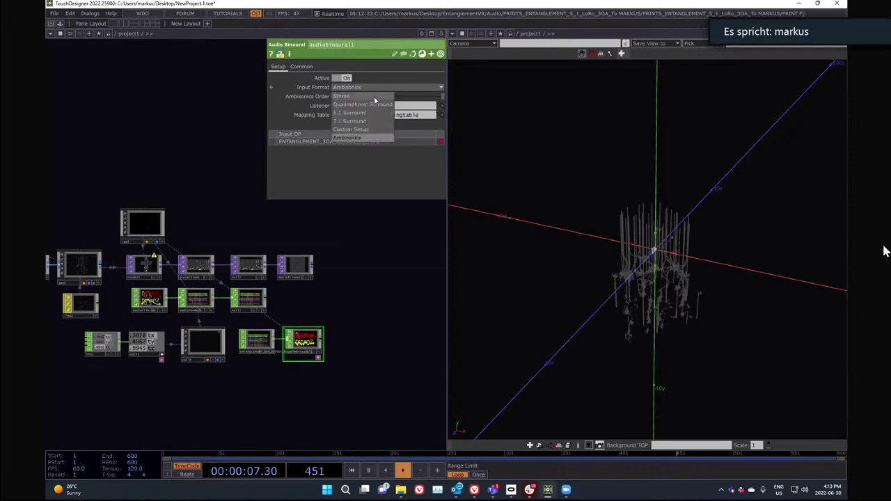
{"action": "left_click", "coordinate": [368, 288]}
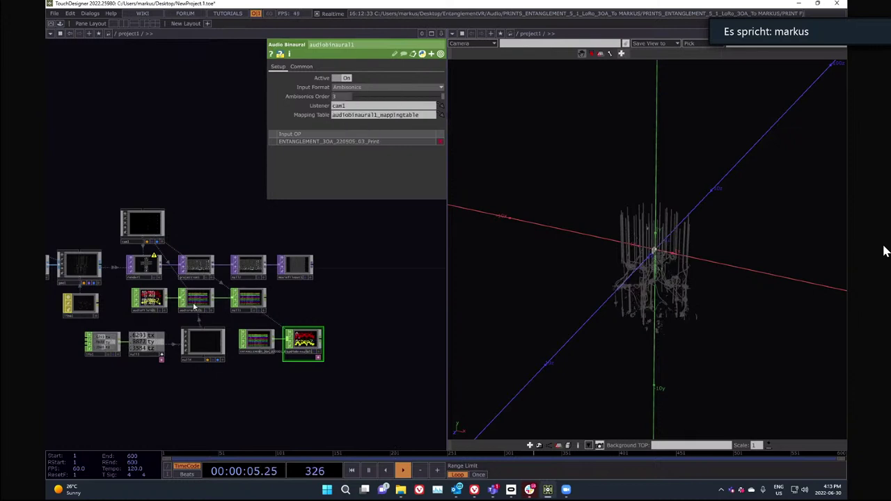
{"action": "left_click", "coordinate": [191, 305]}
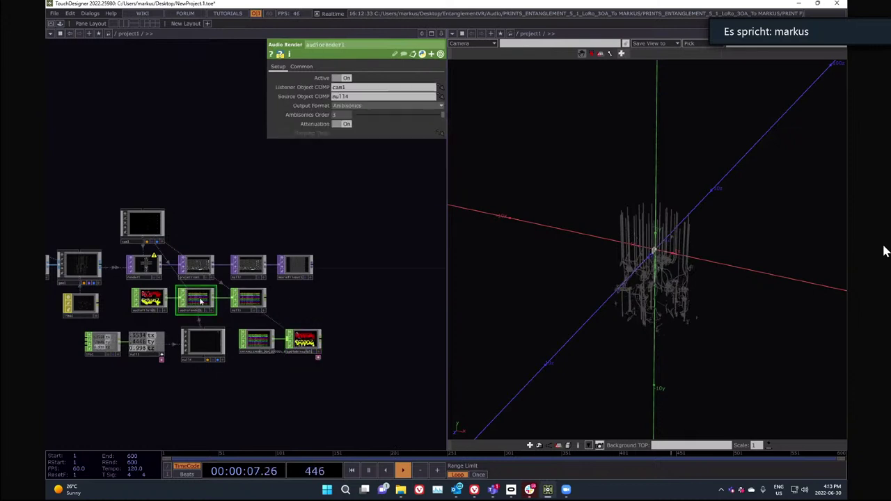
{"action": "scroll", "coordinate": [196, 306], "scroll_direction": "up", "scroll_amount": 5}
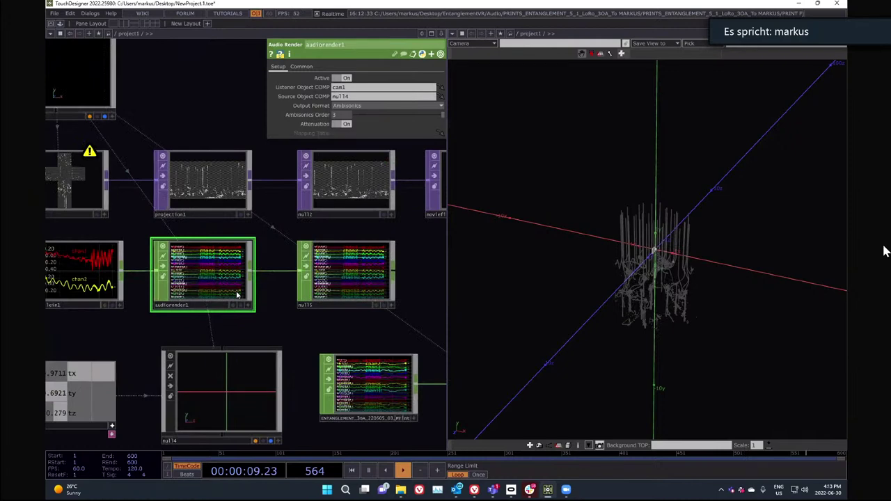
{"action": "scroll", "coordinate": [237, 295], "scroll_direction": "down", "scroll_amount": 2}
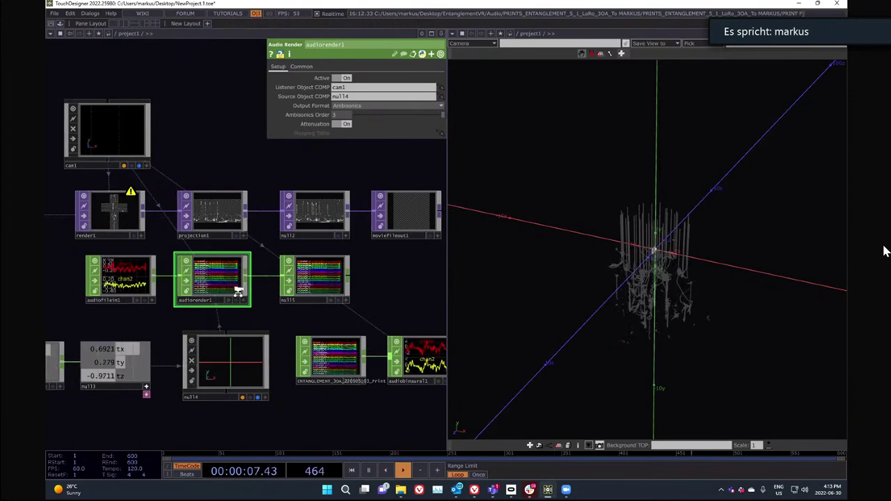
- Move the audio, LFO and sound-source nodes down as a group, clear of the render chain
{"action": "scroll", "coordinate": [280, 362], "scroll_direction": "down", "scroll_amount": 5}
{"action": "left_click_drag", "start_coordinate": [306, 328], "coordinate": [131, 277]}
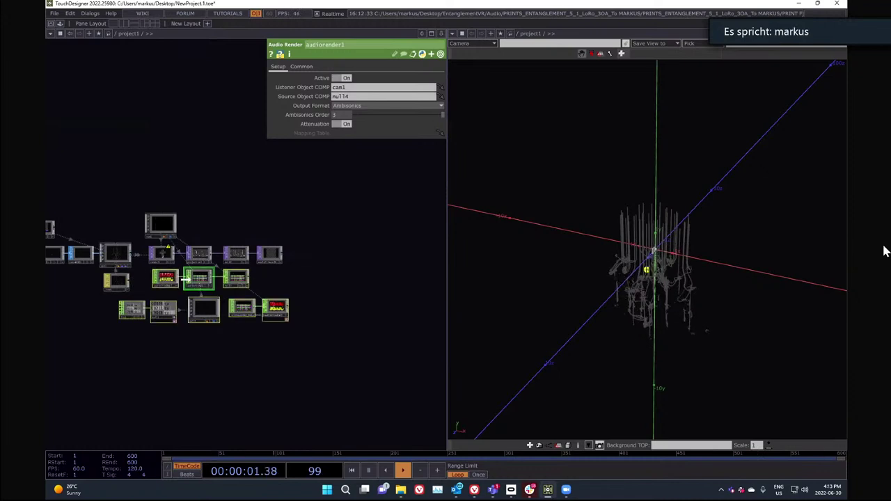
{"action": "left_click_drag", "start_coordinate": [193, 282], "coordinate": [163, 324]}
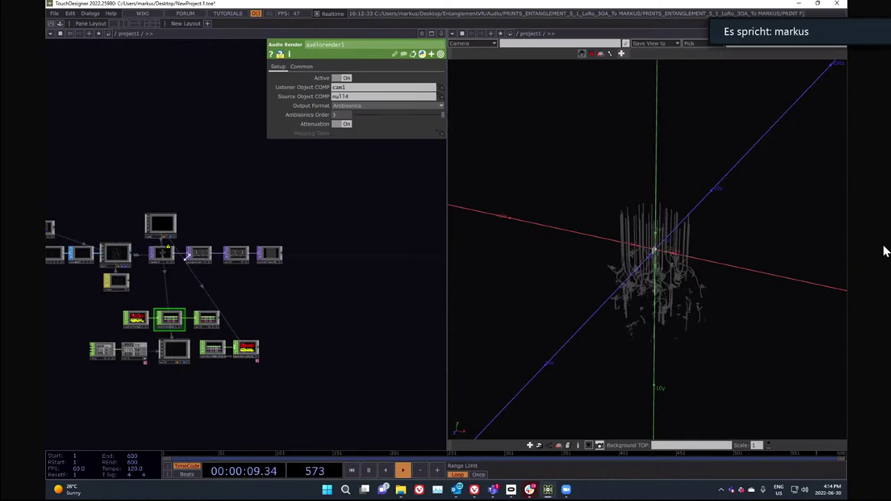
- Turn off the node viewers of the camera and render chain, and of the group of audio and LFO nodes below
{"action": "scroll", "coordinate": [183, 260], "scroll_direction": "up", "scroll_amount": 5}
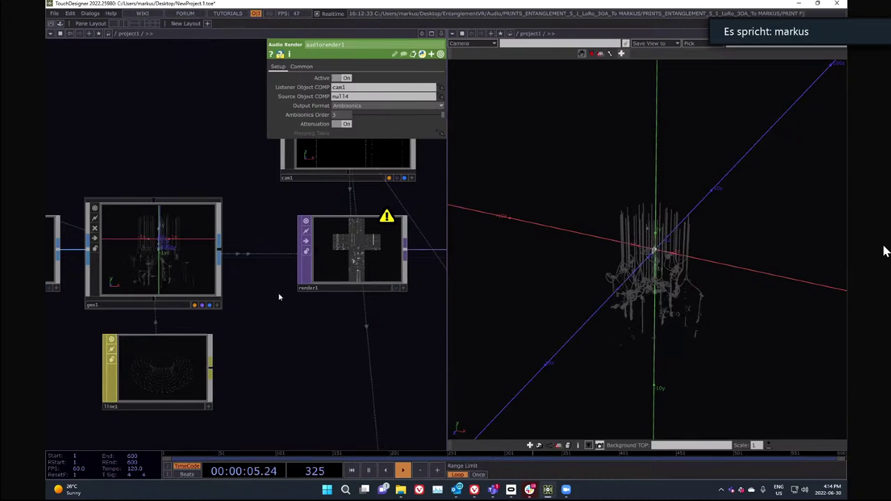
{"action": "scroll", "coordinate": [280, 295], "scroll_direction": "down", "scroll_amount": 6}
{"action": "left_click_drag", "start_coordinate": [356, 302], "coordinate": [204, 238]}
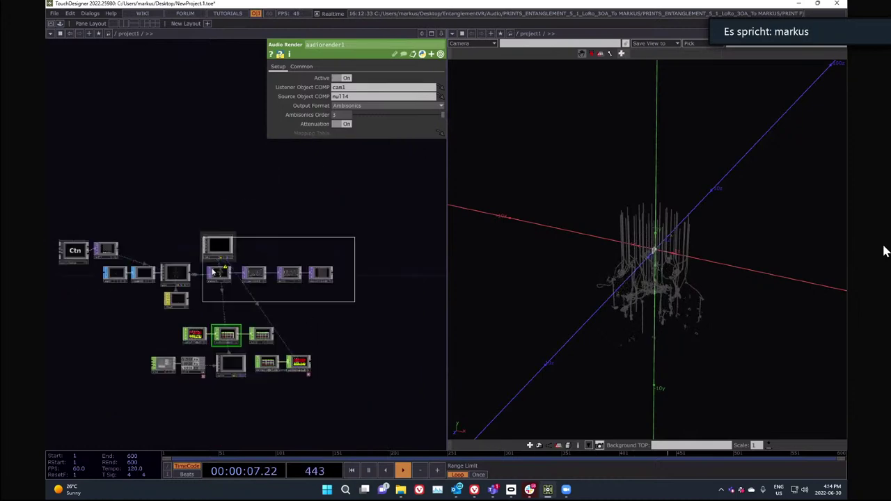
{"action": "scroll", "coordinate": [209, 271], "scroll_direction": "up", "scroll_amount": 3}
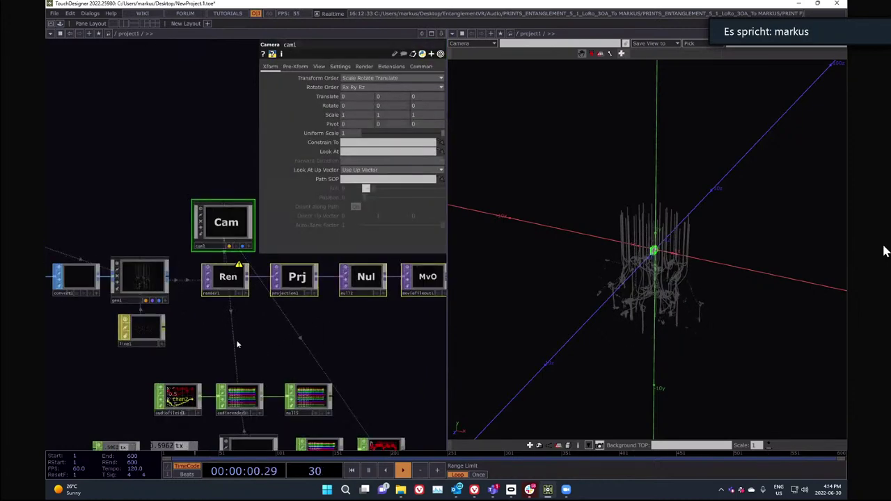
{"action": "scroll", "coordinate": [235, 344], "scroll_direction": "down", "scroll_amount": 4}
{"action": "left_click_drag", "start_coordinate": [316, 410], "coordinate": [192, 362]}
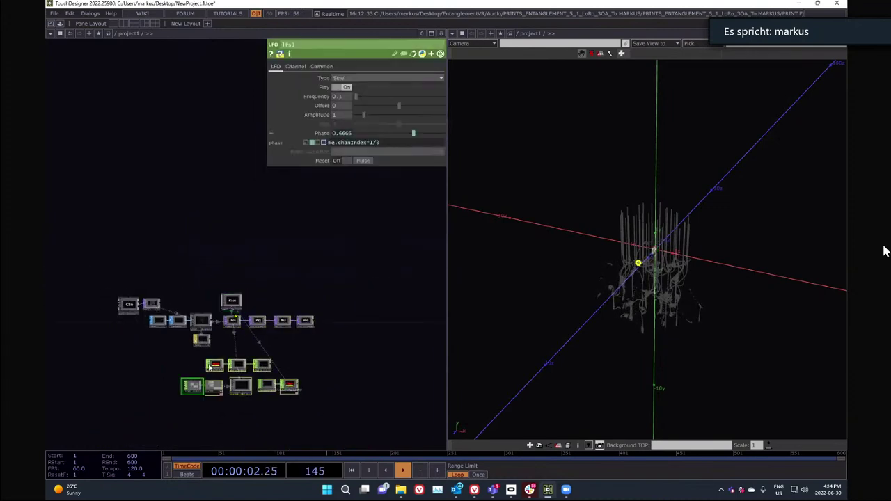
{"action": "scroll", "coordinate": [202, 363], "scroll_direction": "up", "scroll_amount": 5}
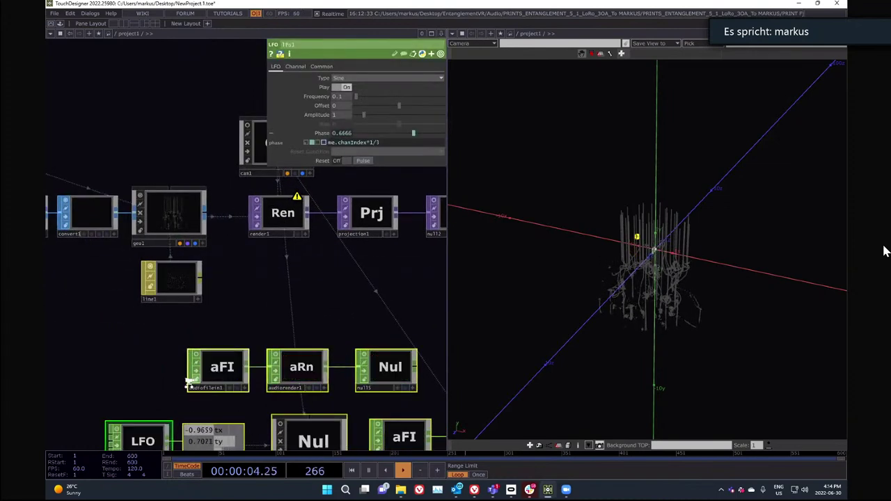
- Add an Oculus Rift CHOP in the empty network area above the geometry and camera nodes
{"action": "scroll", "coordinate": [206, 316], "scroll_direction": "down", "scroll_amount": 6}
{"action": "scroll", "coordinate": [171, 364], "scroll_direction": "up", "scroll_amount": 6}
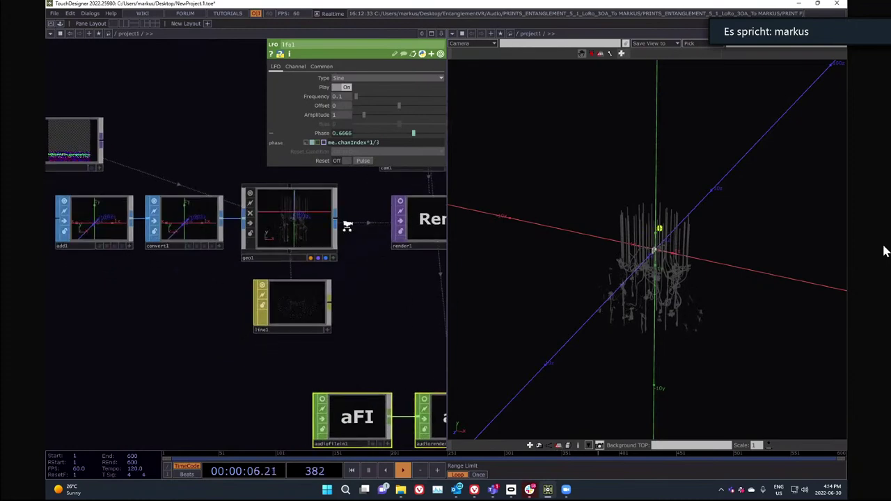
{"action": "scroll", "coordinate": [330, 197], "scroll_direction": "up", "scroll_amount": 3}
{"action": "scroll", "coordinate": [227, 269], "scroll_direction": "down", "scroll_amount": 6}
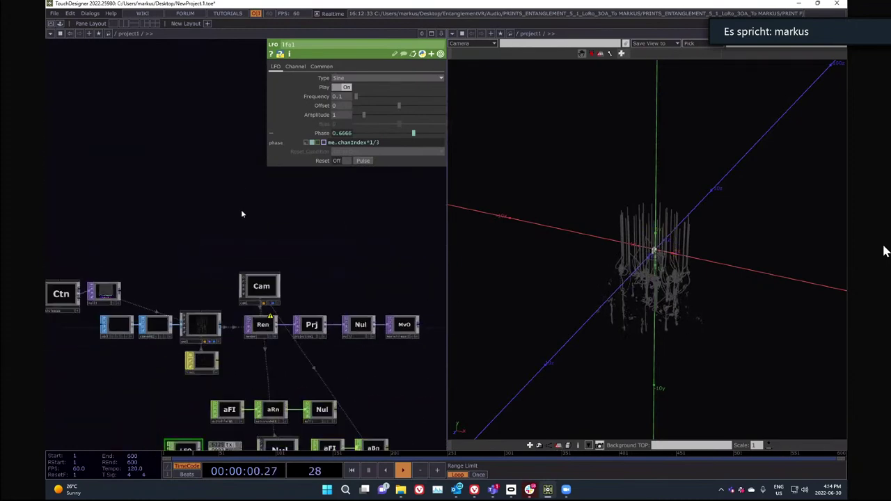
{"action": "left_click_drag", "start_coordinate": [177, 185], "coordinate": [183, 200]}
{"action": "key", "text": "Tab"}
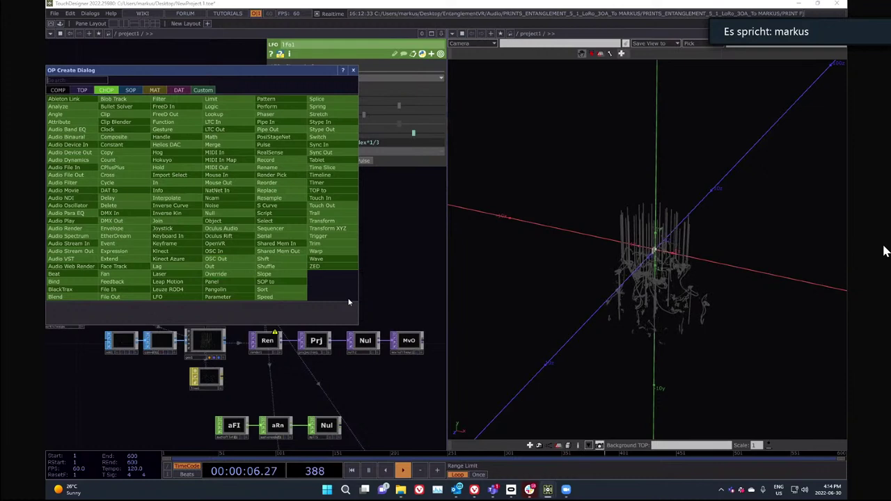
{"action": "left_click", "coordinate": [389, 303]}
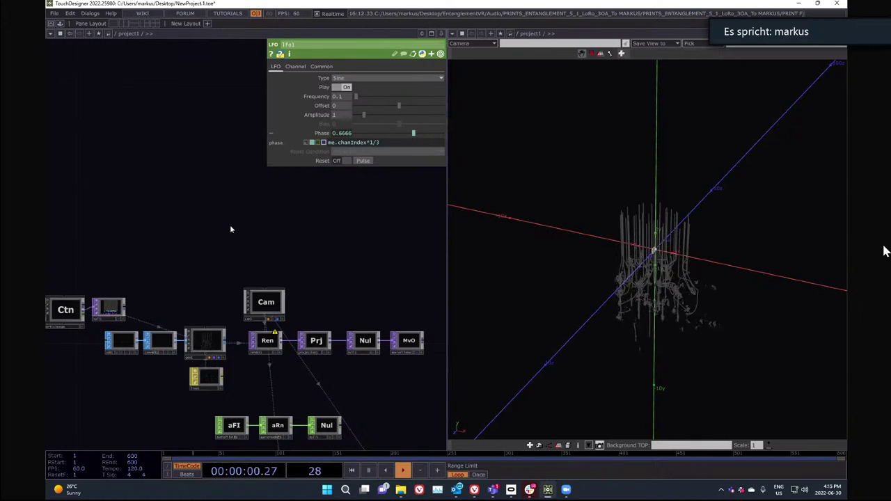
{"action": "key", "text": "Tab"}
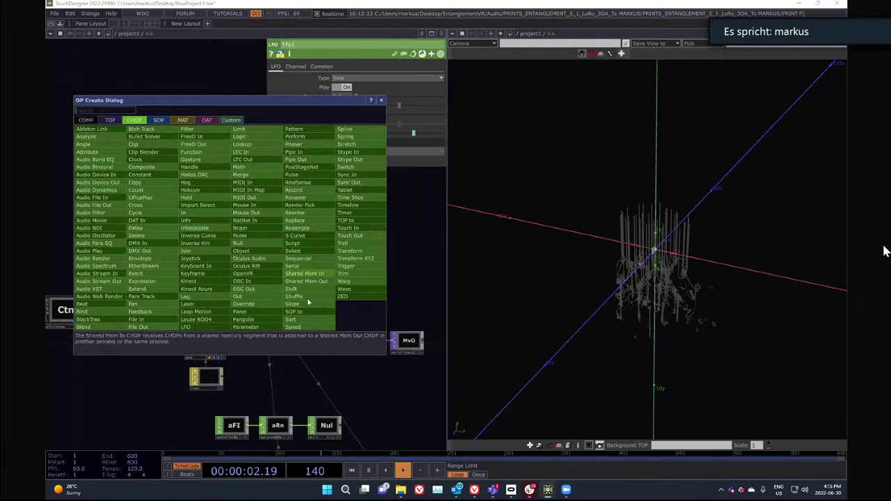
{"action": "left_click", "coordinate": [268, 263]}
{"action": "left_click", "coordinate": [185, 215]}
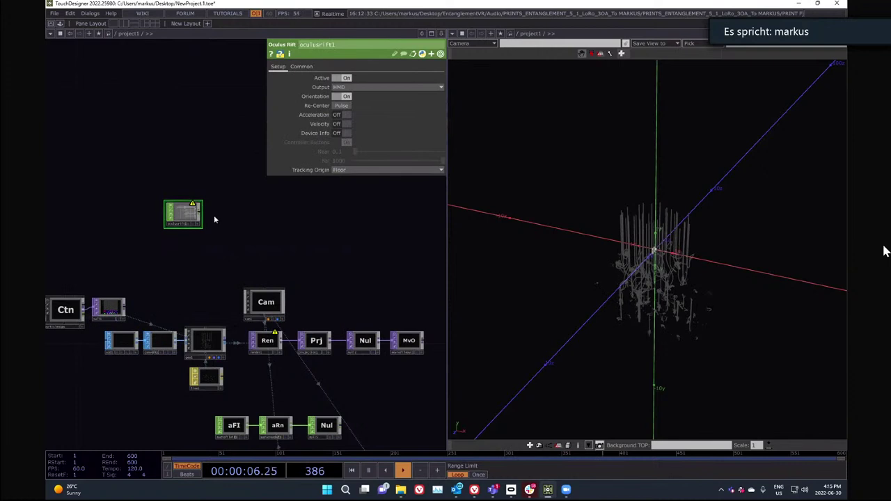
- Examine the Oculus Rift CHOP's headset position, rotation and per-eye matrix channels
{"action": "scroll", "coordinate": [209, 222], "scroll_direction": "up", "scroll_amount": 5}
{"action": "middle_click_drag", "start_coordinate": [199, 224], "coordinate": [199, 215]}
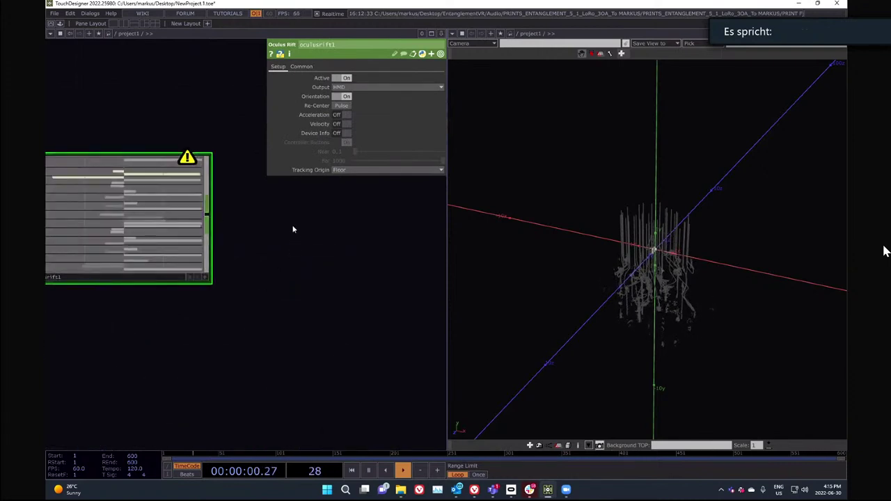
{"action": "left_click_drag", "start_coordinate": [196, 332], "coordinate": [260, 338]}
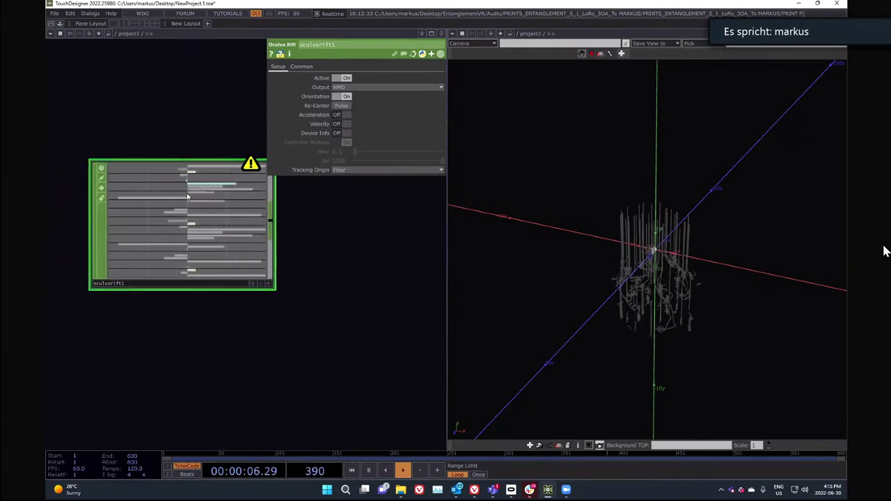
{"action": "scroll", "coordinate": [233, 255], "scroll_direction": "up", "scroll_amount": 3}
{"action": "scroll", "coordinate": [200, 214], "scroll_direction": "up", "scroll_amount": 2}
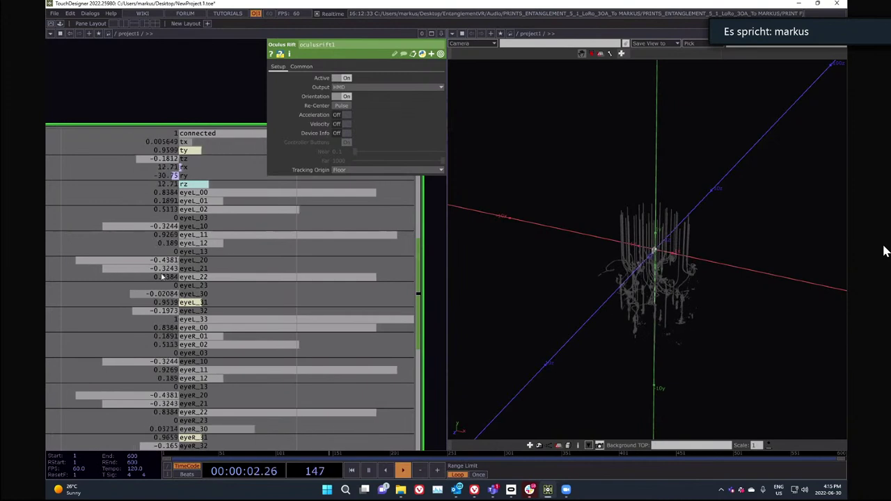
{"action": "scroll", "coordinate": [165, 272], "scroll_direction": "down", "scroll_amount": 5}
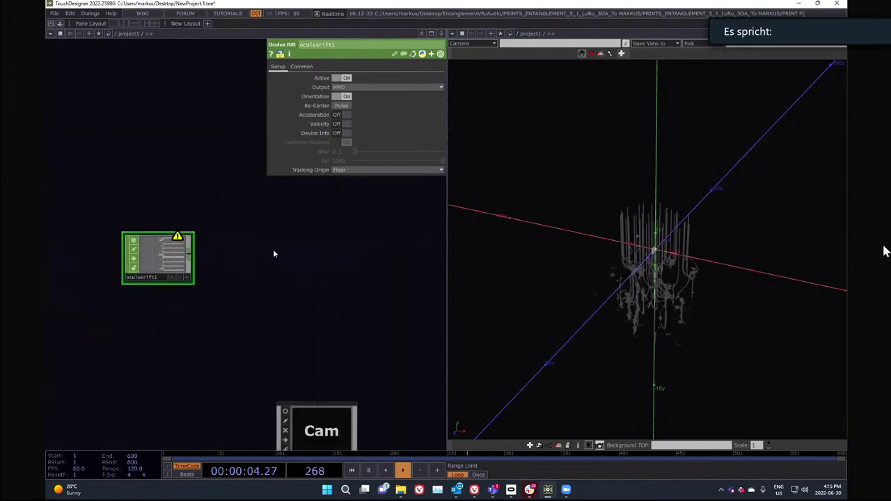
- Append a Select CHOP to the Oculus Rift CHOP's output
{"action": "right_click", "coordinate": [191, 258]}
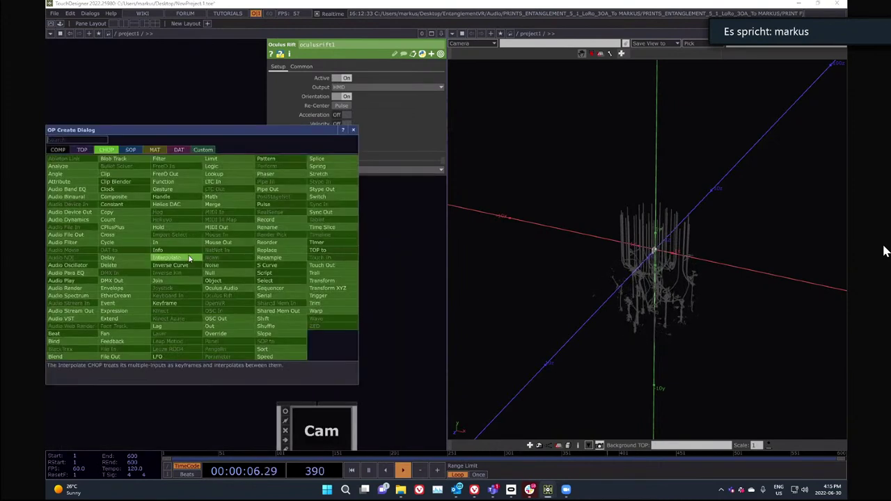
{"action": "type", "text": "Sele"}
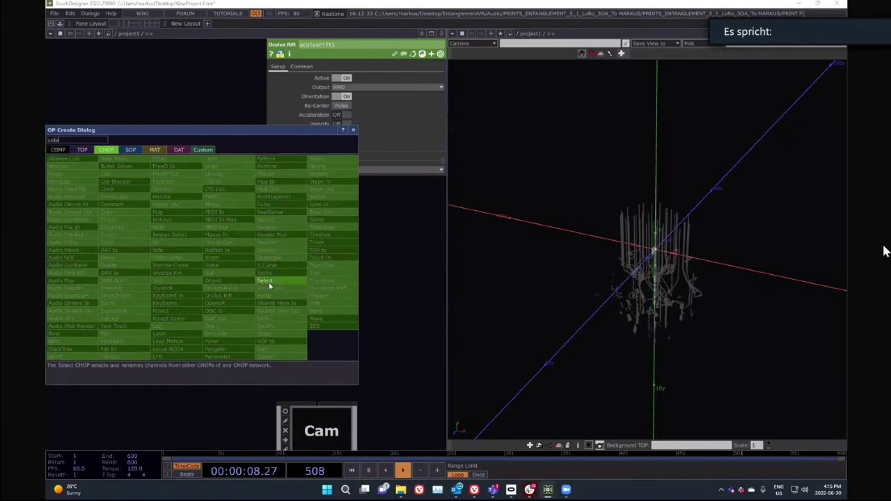
{"action": "left_click", "coordinate": [267, 281]}
{"action": "left_click", "coordinate": [266, 202]}
{"action": "scroll", "coordinate": [345, 158], "scroll_direction": "up", "scroll_amount": 2}
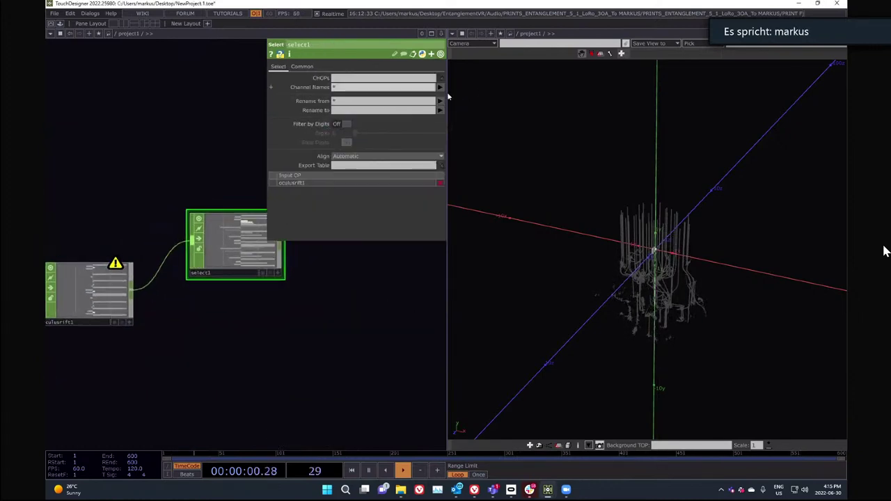
- Set the Select CHOP's Channel Names to eyeL_* to isolate the left-eye matrix channels
{"action": "left_click", "coordinate": [441, 87]}
{"action": "left_click", "coordinate": [449, 163]}
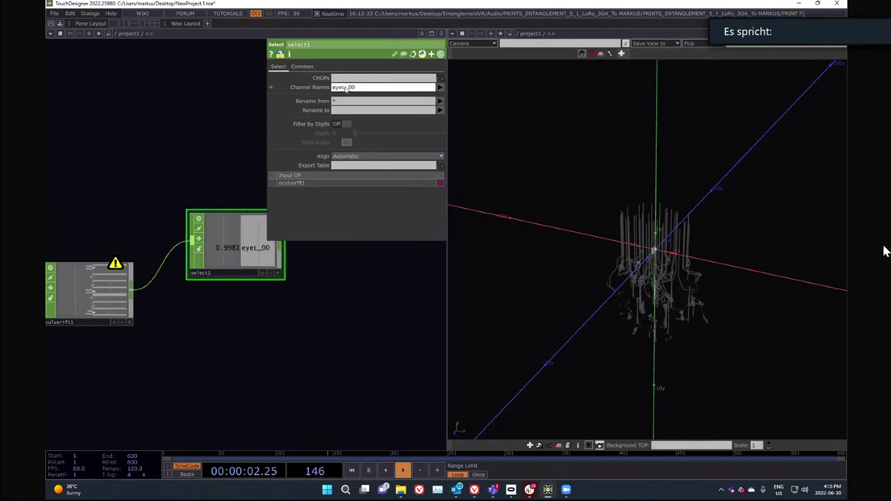
{"action": "type", "text": "*"}
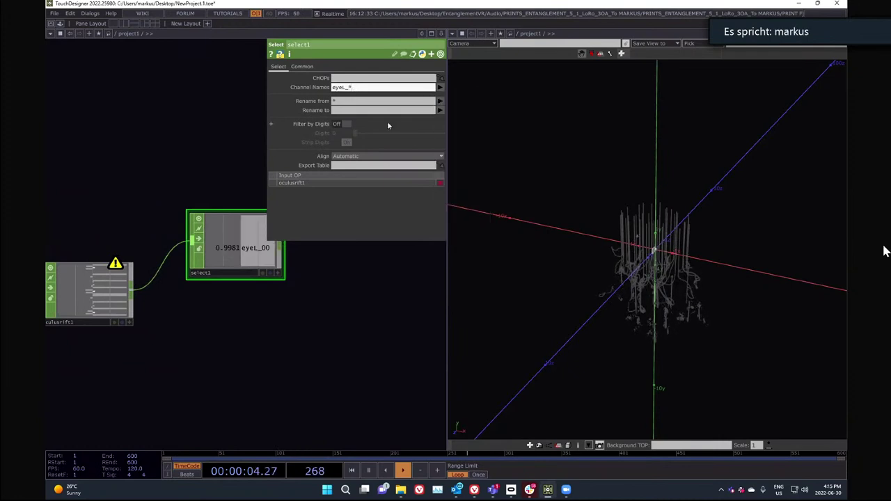
{"action": "key", "text": "Return"}
{"action": "left_click_drag", "start_coordinate": [249, 383], "coordinate": [198, 394]}
{"action": "scroll", "coordinate": [191, 219], "scroll_direction": "up", "scroll_amount": 5}
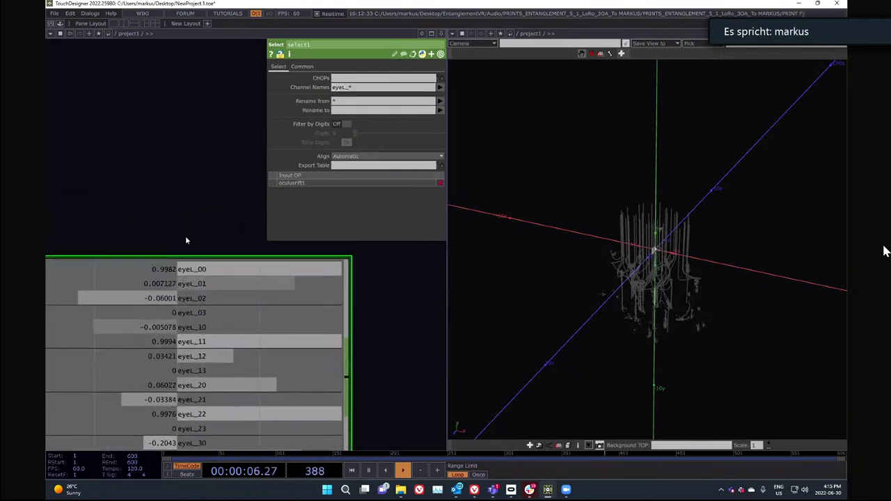
- Append a Null CHOP to the left-eye Select CHOP and name it null_eyeLPos
{"action": "scroll", "coordinate": [187, 236], "scroll_direction": "down", "scroll_amount": 3}
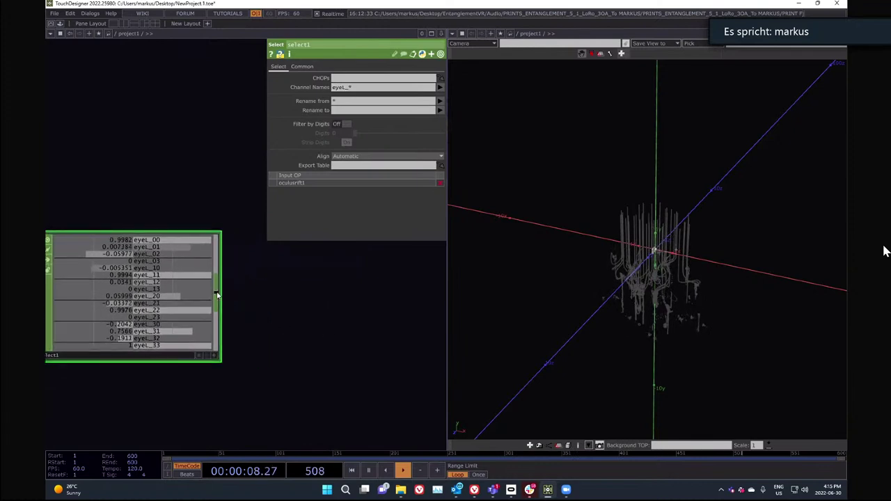
{"action": "key", "text": "Tab"}
{"action": "left_click", "coordinate": [241, 310]}
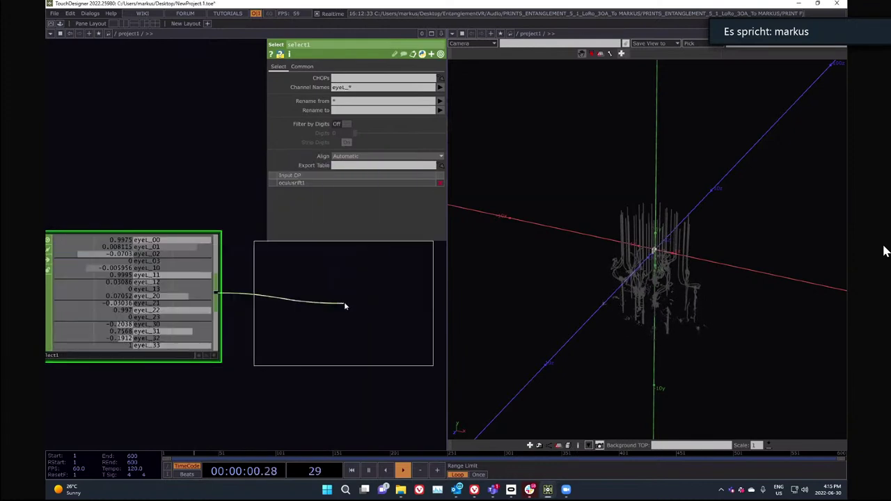
{"action": "left_click", "coordinate": [348, 297]}
{"action": "scroll", "coordinate": [117, 295], "scroll_direction": "down", "scroll_amount": 3}
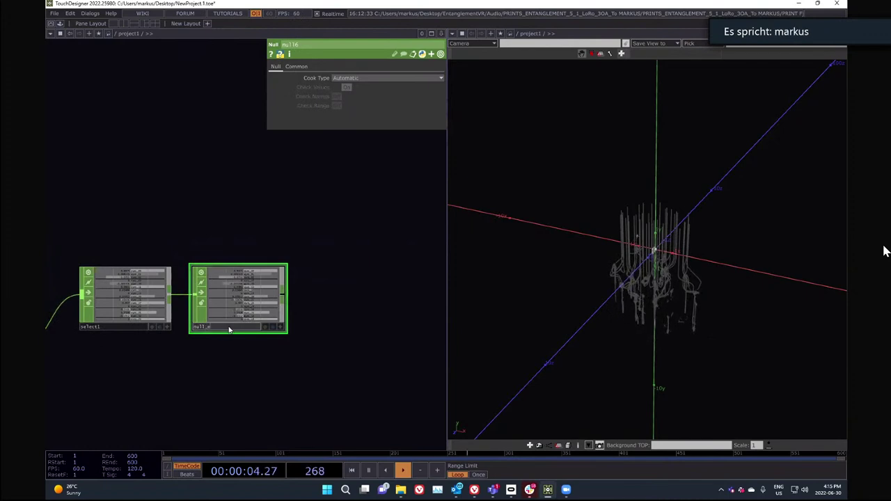
{"action": "key", "text": "Return"}
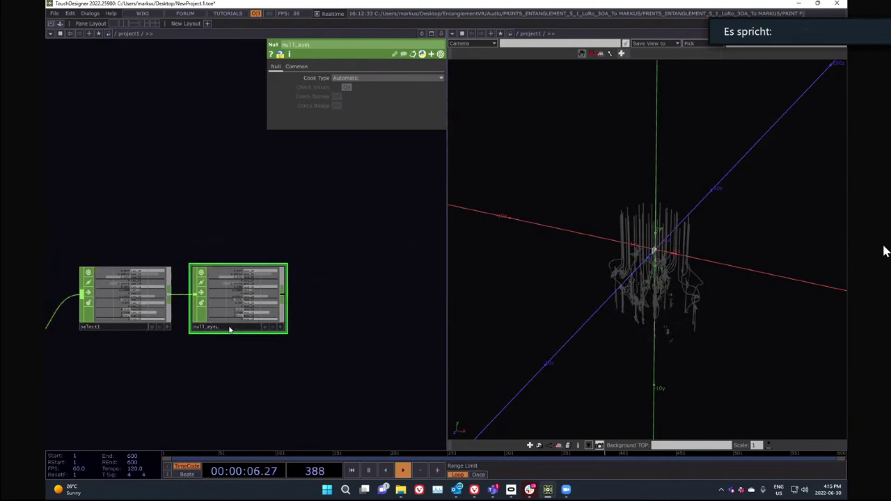
{"action": "left_click", "coordinate": [232, 328]}
- Duplicate the left-eye Select and Null pair below the originals and switch the copied Select's Channel Names to the right-eye channels
{"action": "left_click_drag", "start_coordinate": [310, 362], "coordinate": [117, 224]}
{"action": "key", "text": "ctrl+c"}
{"action": "key", "text": "ctrl+v"}
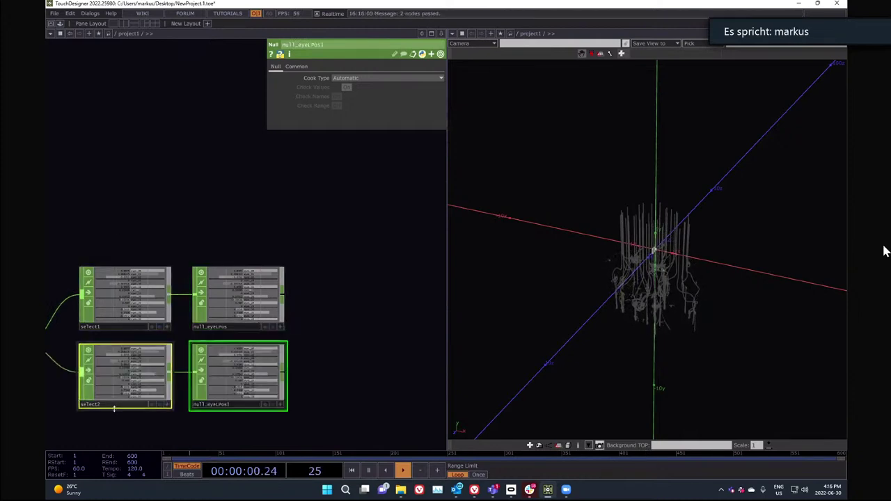
{"action": "left_click", "coordinate": [125, 376]}
{"action": "left_click", "coordinate": [341, 91]}
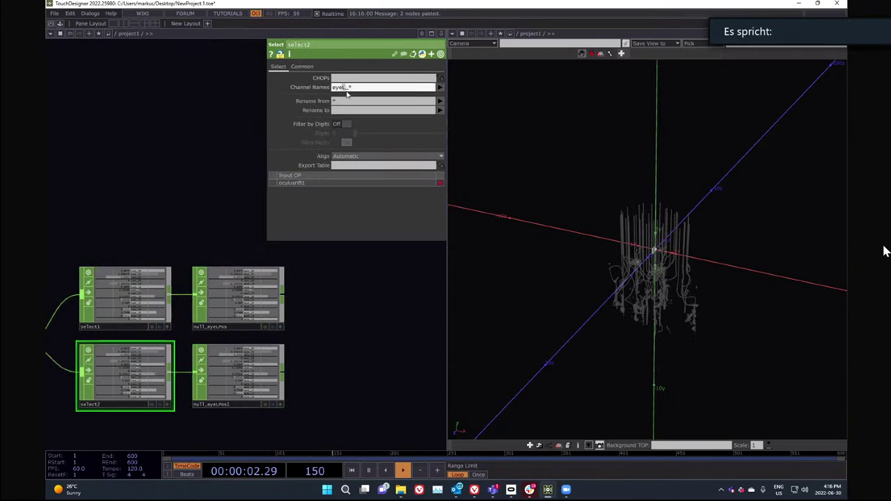
- Rename the duplicated Null CHOP null_eyeRPos
{"action": "left_click", "coordinate": [226, 404]}
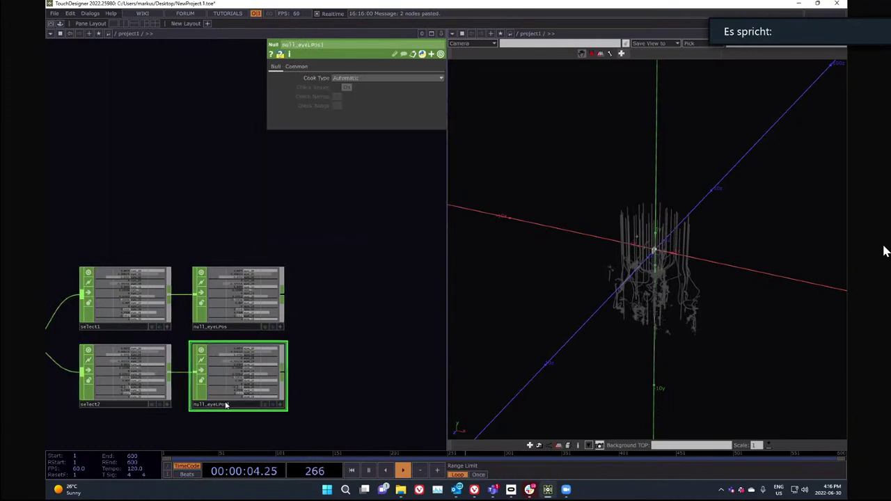
{"action": "left_click", "coordinate": [216, 409]}
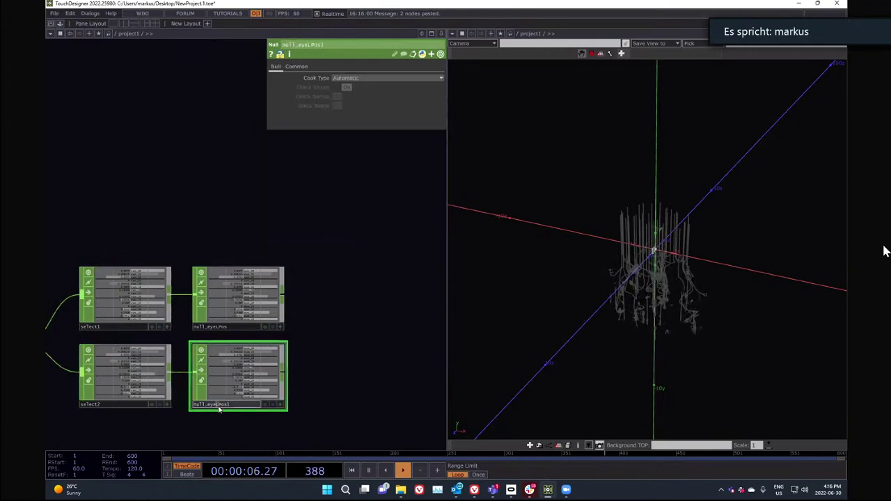
{"action": "key", "text": "Return"}
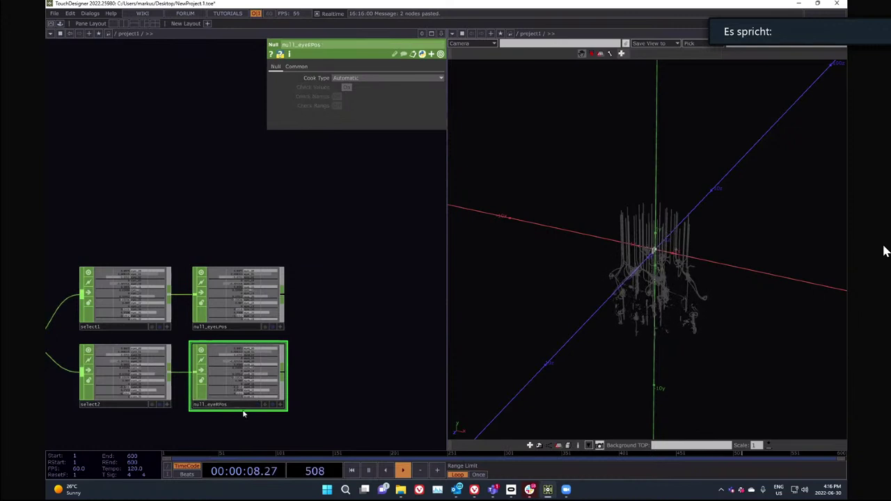
- Add a Camera COMP beside the two eye-position nulls and name it cam_left
{"action": "left_click_drag", "start_coordinate": [334, 360], "coordinate": [268, 344]}
{"action": "key", "text": "Tab"}
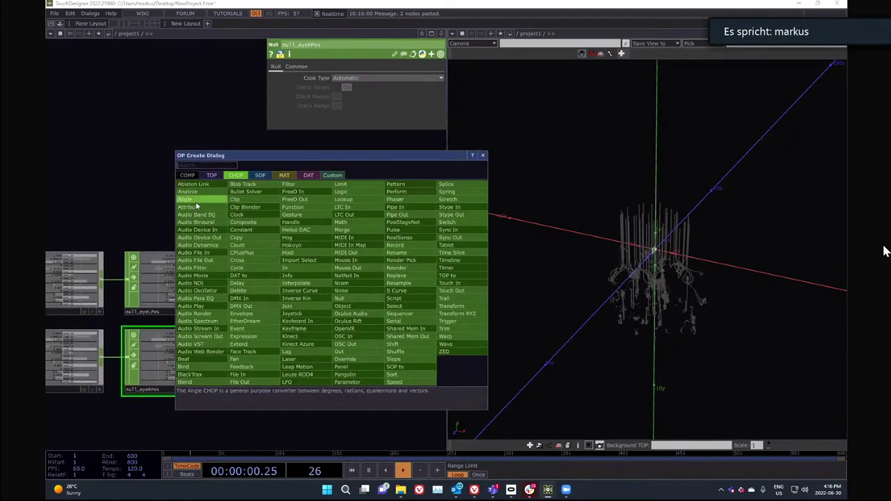
{"action": "left_click", "coordinate": [188, 175]}
{"action": "left_click", "coordinate": [188, 214]}
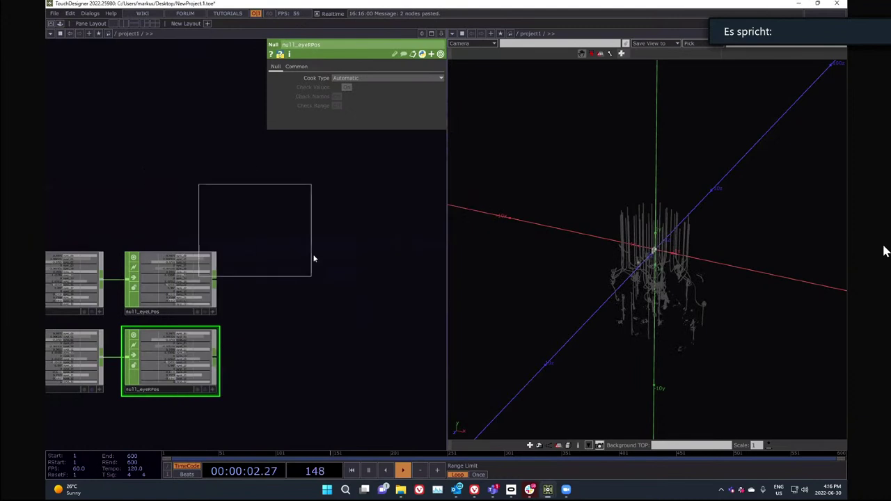
{"action": "left_click", "coordinate": [308, 272]}
{"action": "left_click", "coordinate": [288, 313]}
{"action": "type", "text": "cam_left"}
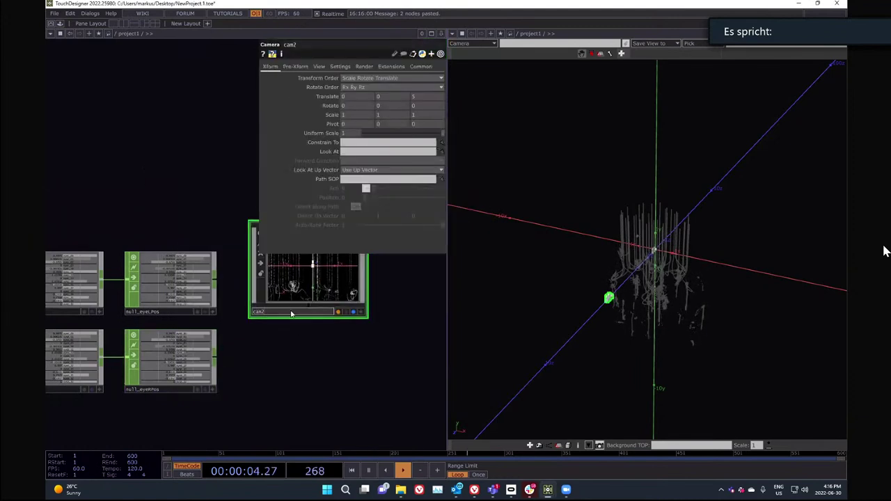
- Confirm the camera name cam_left and set the camera's Z translation to 0
{"action": "key", "text": "Return"}
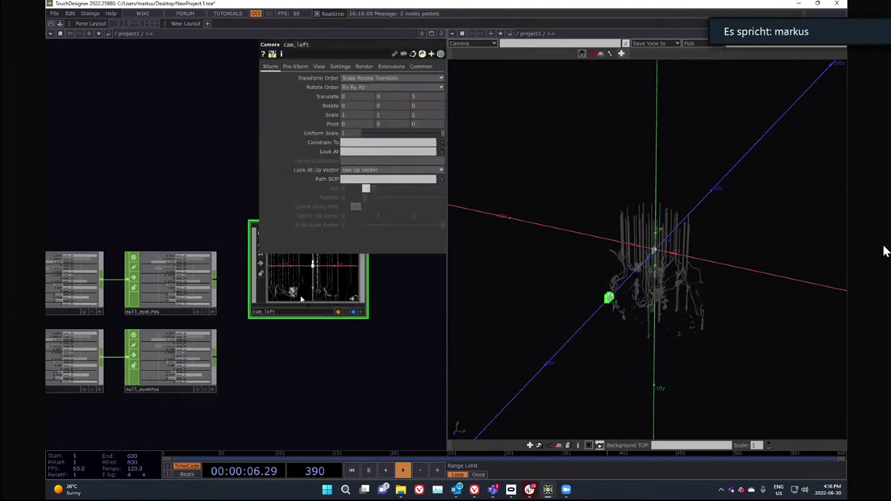
{"action": "key", "text": "ctrl+c"}
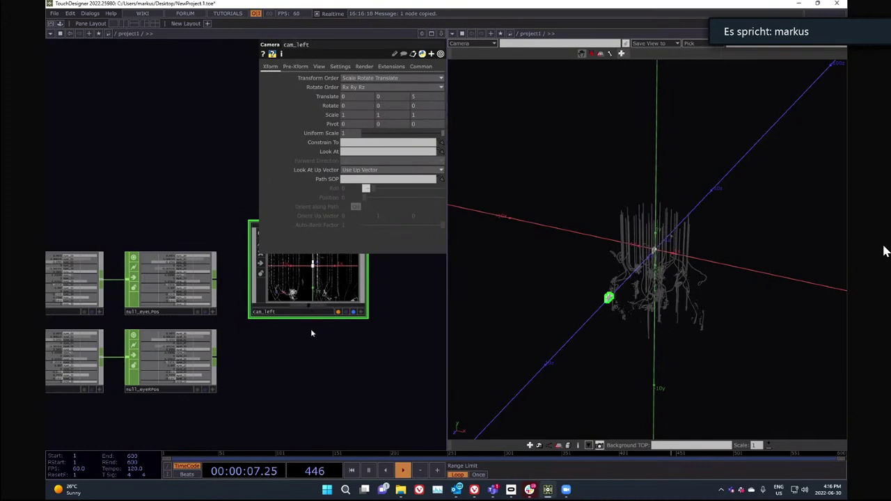
{"action": "left_click", "coordinate": [427, 98]}
{"action": "type", "text": "0"}
{"action": "key", "text": "Return"}
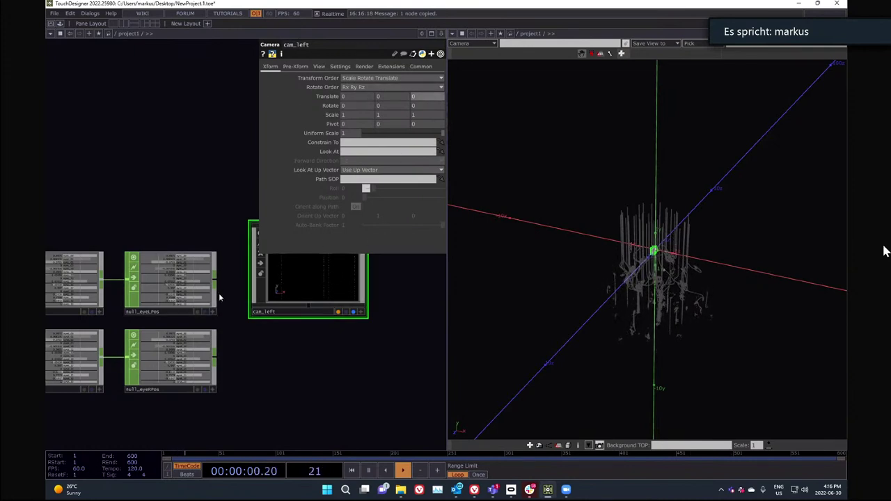
- Enable Apply Pre-Transform on cam_left and assign null_eyeLPos as its Xform Matrix/CHOP/DAT
{"action": "left_click", "coordinate": [295, 67]}
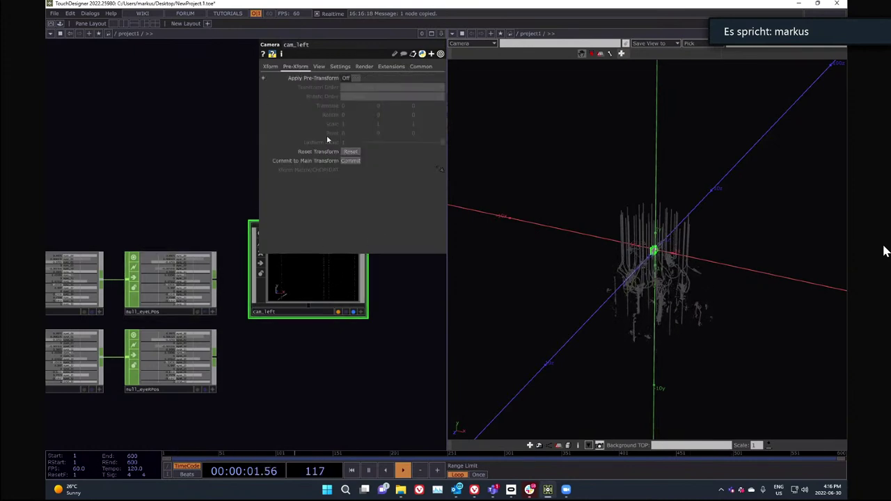
{"action": "left_click", "coordinate": [350, 79]}
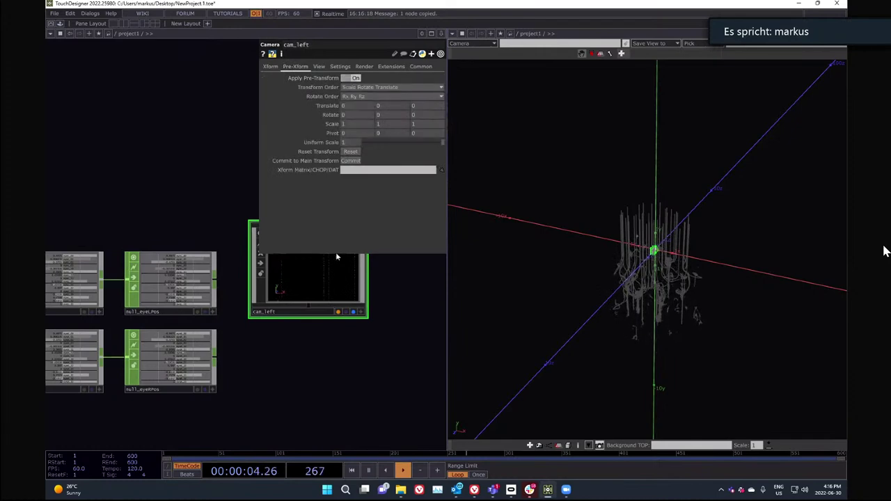
{"action": "middle_click_drag", "start_coordinate": [183, 299], "coordinate": [143, 79]}
{"action": "middle_click_drag", "start_coordinate": [169, 283], "coordinate": [293, 64]}
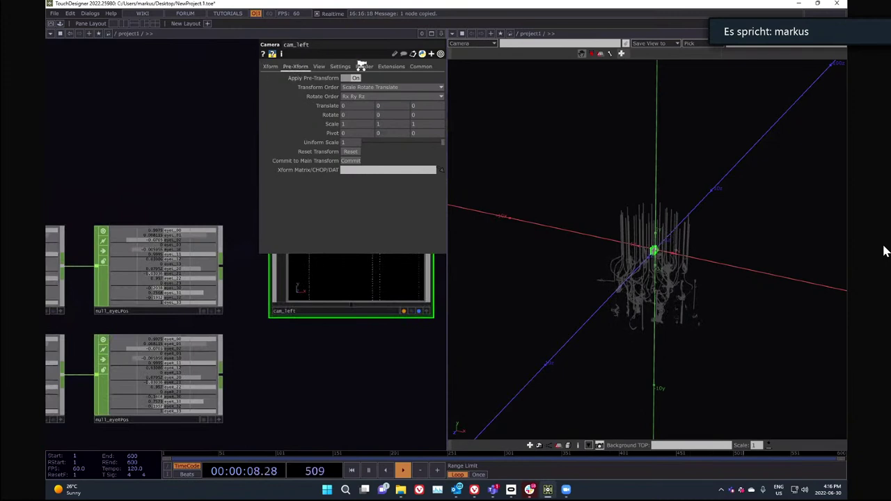
{"action": "left_click_drag", "start_coordinate": [240, 309], "coordinate": [354, 173]}
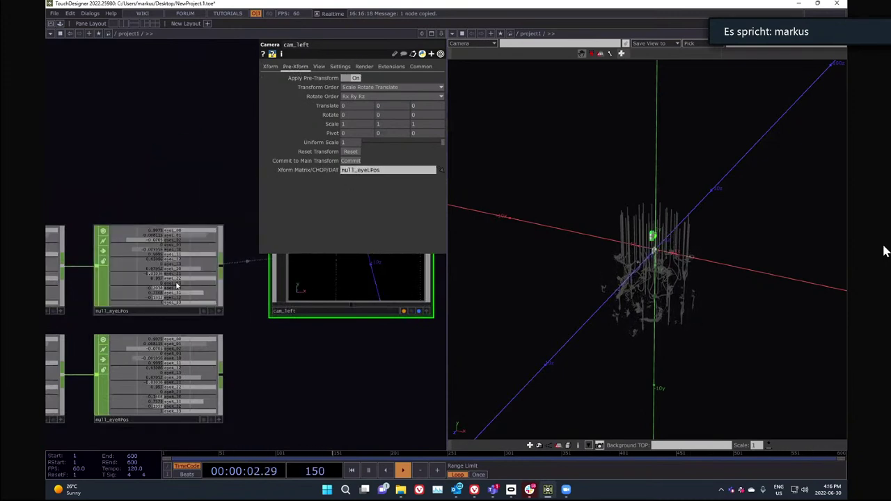
{"action": "scroll", "coordinate": [183, 281], "scroll_direction": "up", "scroll_amount": 1}
{"action": "scroll", "coordinate": [182, 280], "scroll_direction": "up", "scroll_amount": 1}
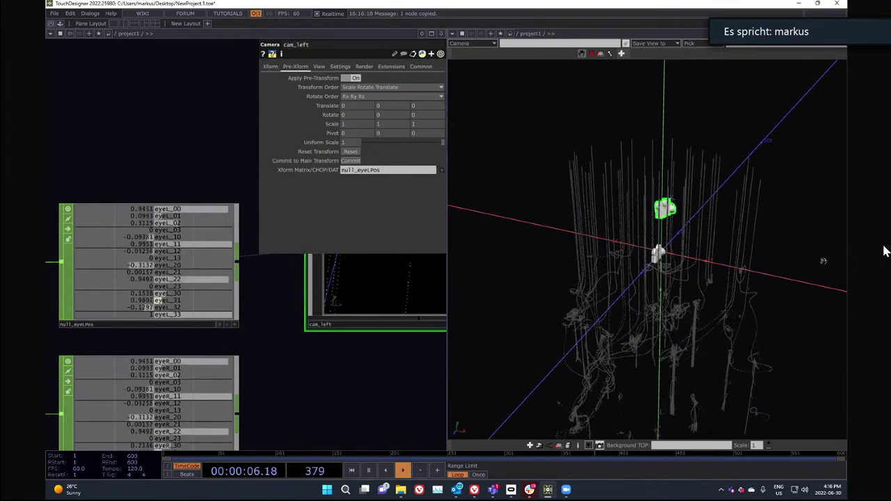
- Duplicate the left-eye camera directly below the original and name the copy cam_right
{"action": "scroll", "coordinate": [109, 147], "scroll_direction": "down", "scroll_amount": 5}
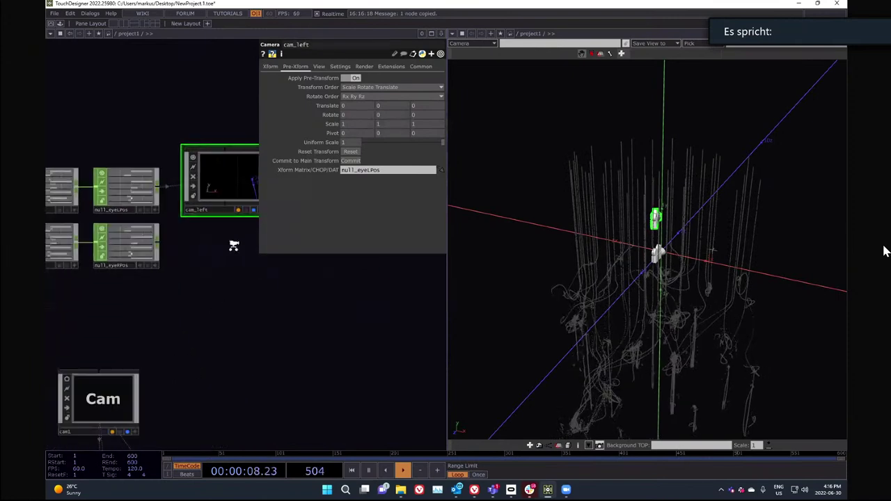
{"action": "left_click", "coordinate": [220, 298]}
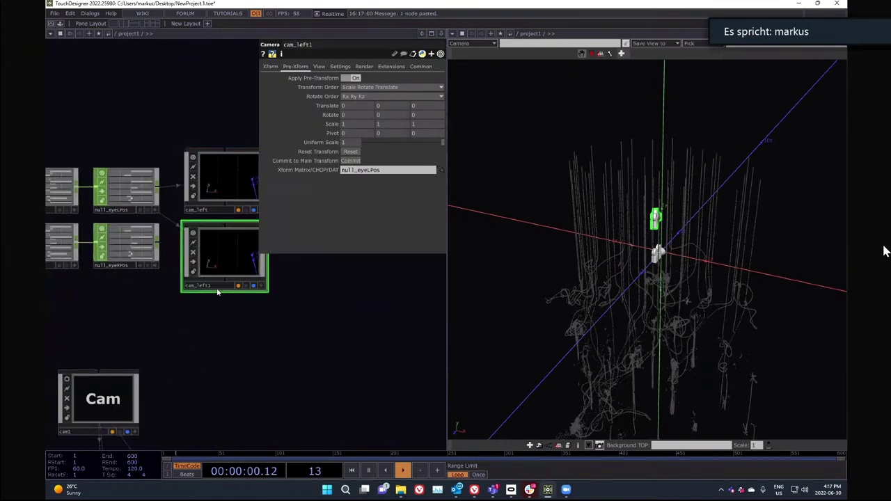
{"action": "left_click", "coordinate": [208, 288]}
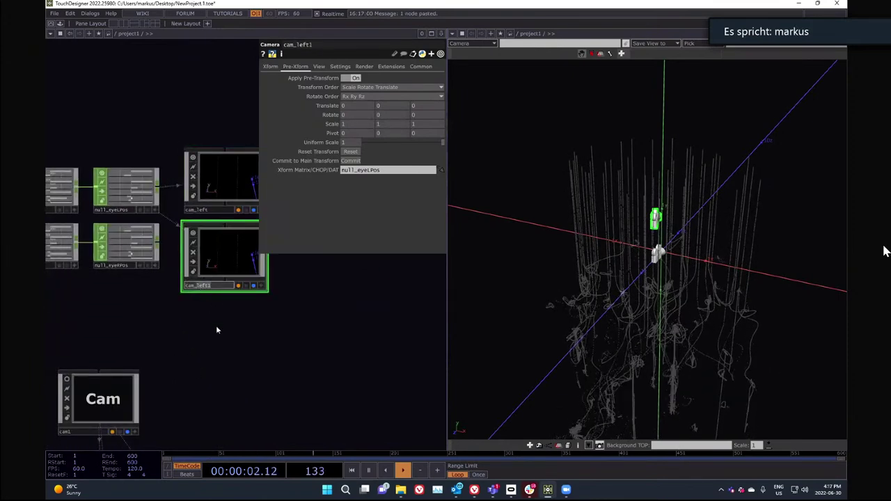
{"action": "type", "text": "cam_right"}
{"action": "key", "text": "Return"}
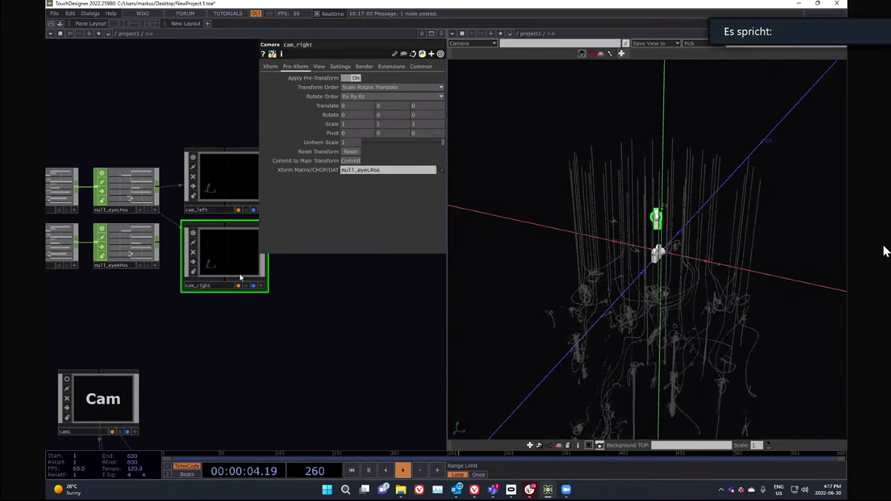
- Assign null_eyeRPos as cam_right's Xform Matrix/CHOP/DAT and inspect both eye cameras up close in the 3D view
{"action": "left_click_drag", "start_coordinate": [119, 253], "coordinate": [365, 174]}
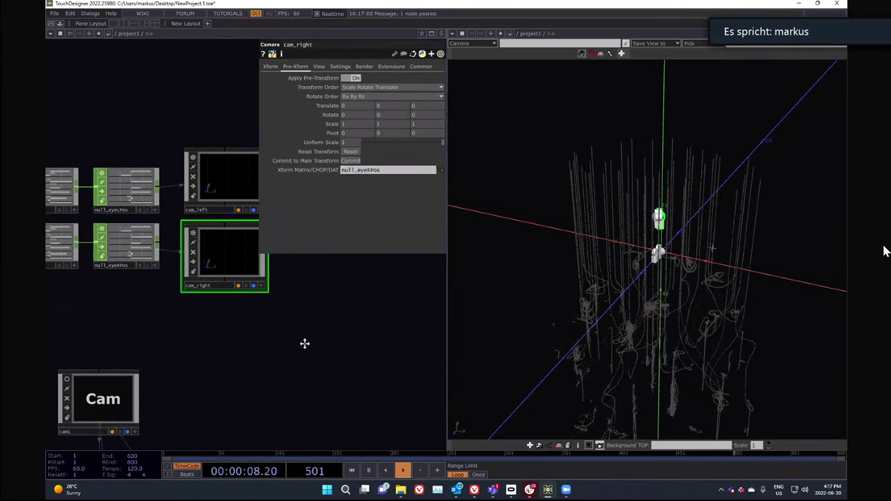
{"action": "left_click_drag", "start_coordinate": [304, 344], "coordinate": [303, 369]}
{"action": "middle_click_drag", "start_coordinate": [660, 244], "coordinate": [809, 237]}
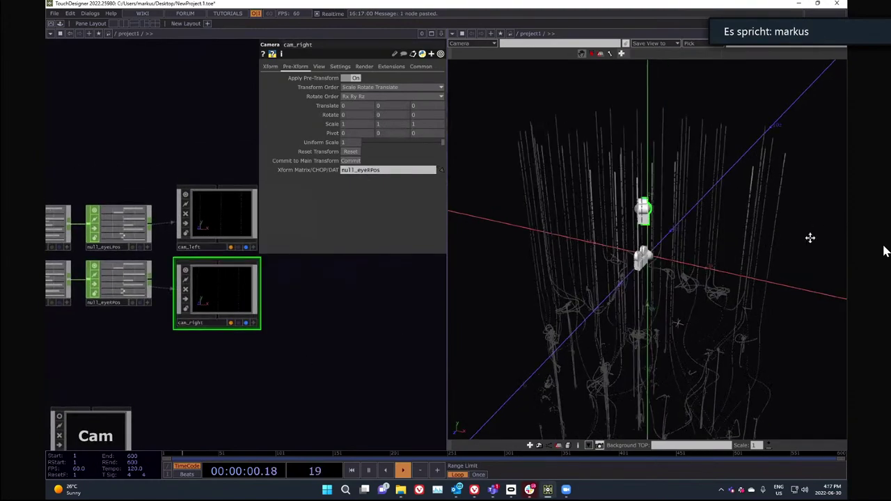
{"action": "middle_click_drag", "start_coordinate": [536, 229], "coordinate": [654, 231]}
{"action": "middle_click_drag", "start_coordinate": [525, 218], "coordinate": [790, 217]}
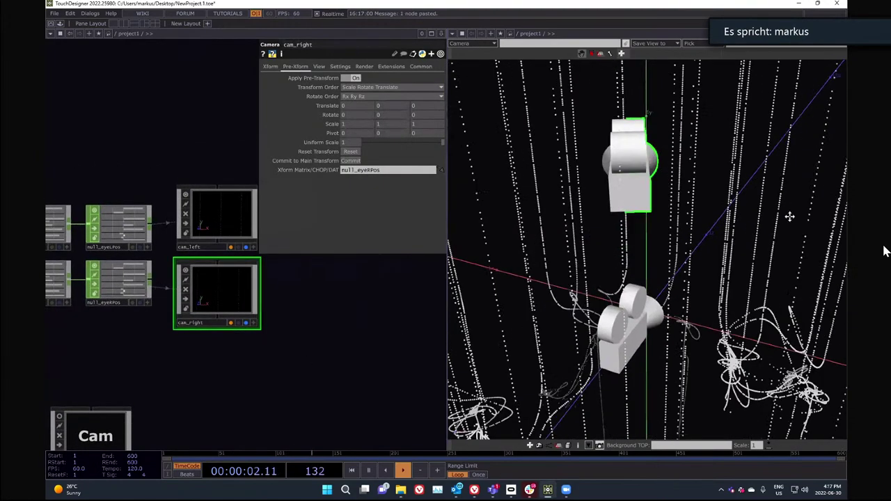
{"action": "right_click_drag", "start_coordinate": [637, 243], "coordinate": [679, 212]}
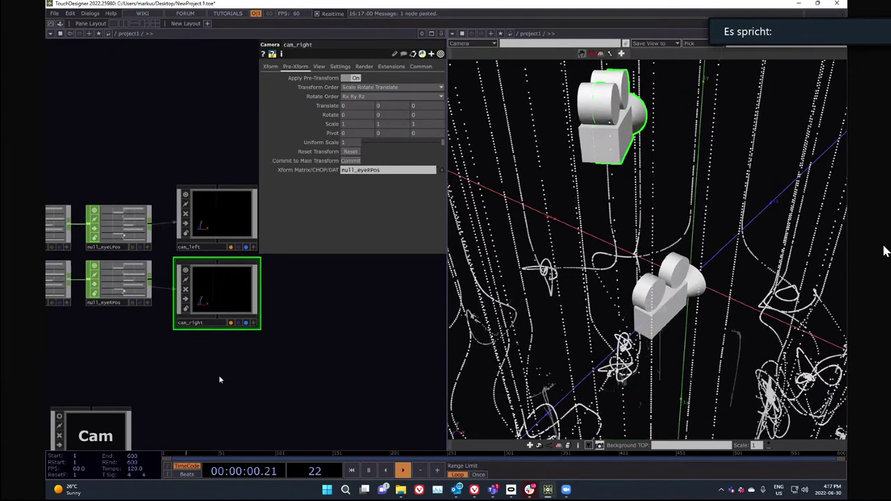
- Add a Render TOP beside the left- and right-eye cameras
{"action": "scroll", "coordinate": [239, 342], "scroll_direction": "down", "scroll_amount": 5}
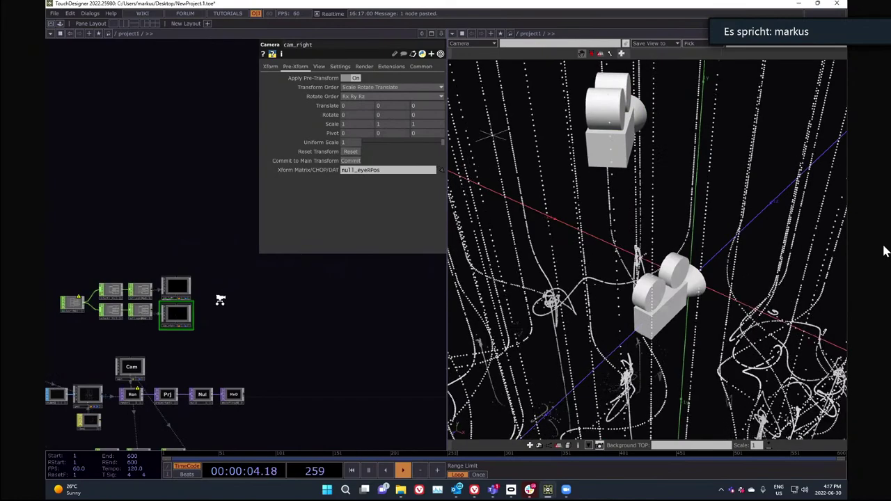
{"action": "key", "text": "Tab"}
{"action": "left_click", "coordinate": [107, 195]}
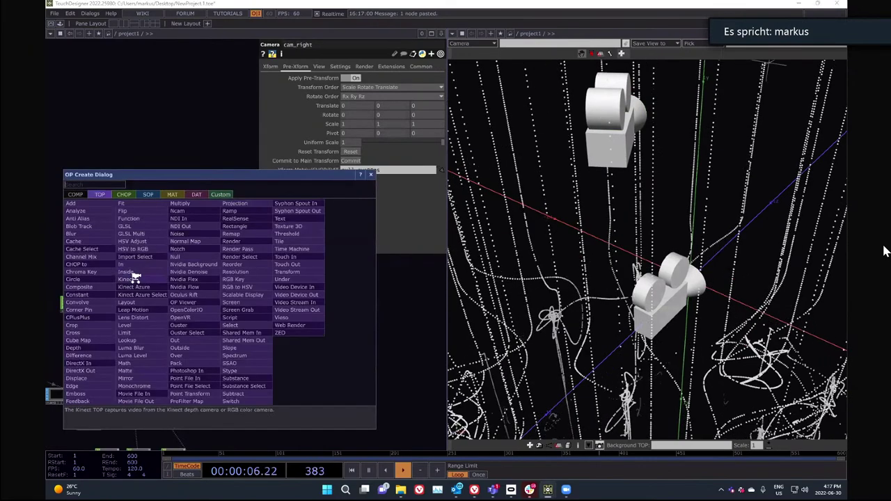
{"action": "type", "text": "re"}
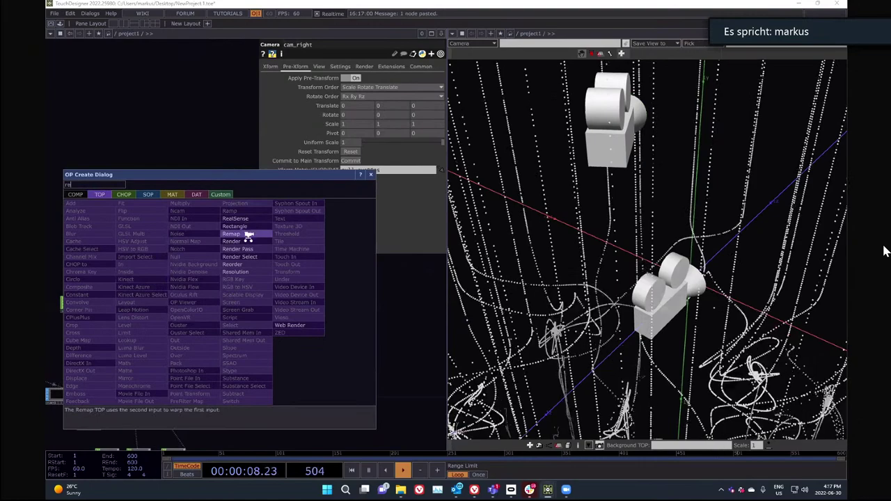
{"action": "left_click", "coordinate": [237, 241]}
{"action": "left_click", "coordinate": [226, 293]}
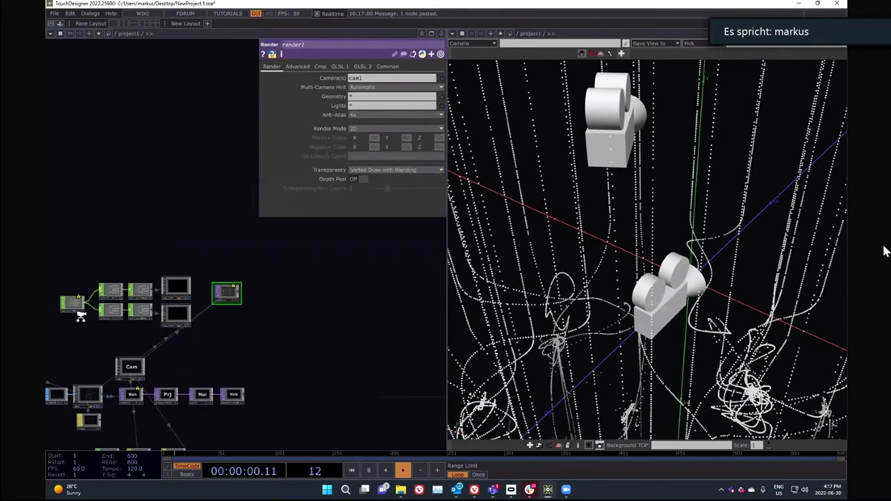
- Turn on Device Info for the Oculus Rift CHOP and examine its added render resolution channels
{"action": "scroll", "coordinate": [80, 315], "scroll_direction": "up", "scroll_amount": 6}
{"action": "left_click", "coordinate": [158, 305]}
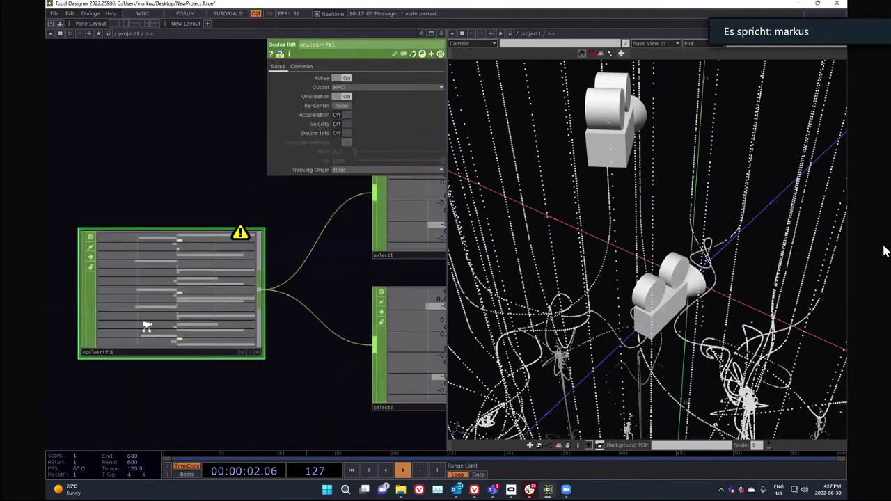
{"action": "left_click", "coordinate": [340, 132]}
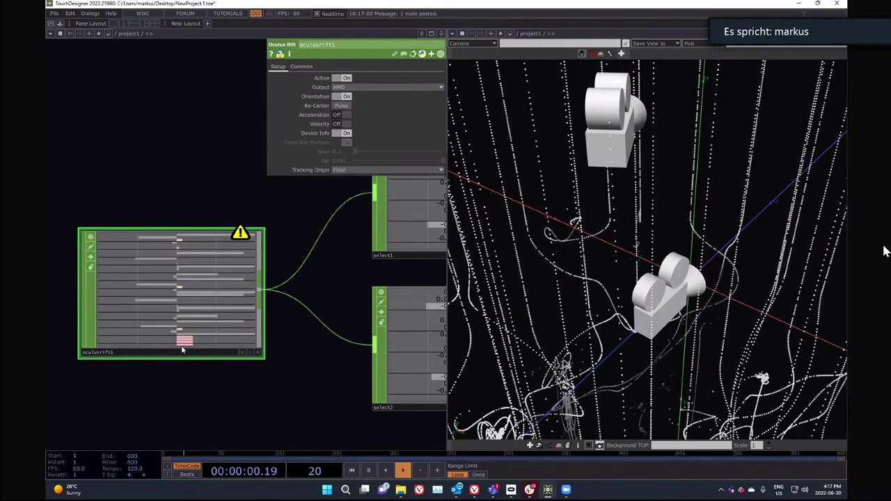
{"action": "scroll", "coordinate": [182, 350], "scroll_direction": "up", "scroll_amount": 5}
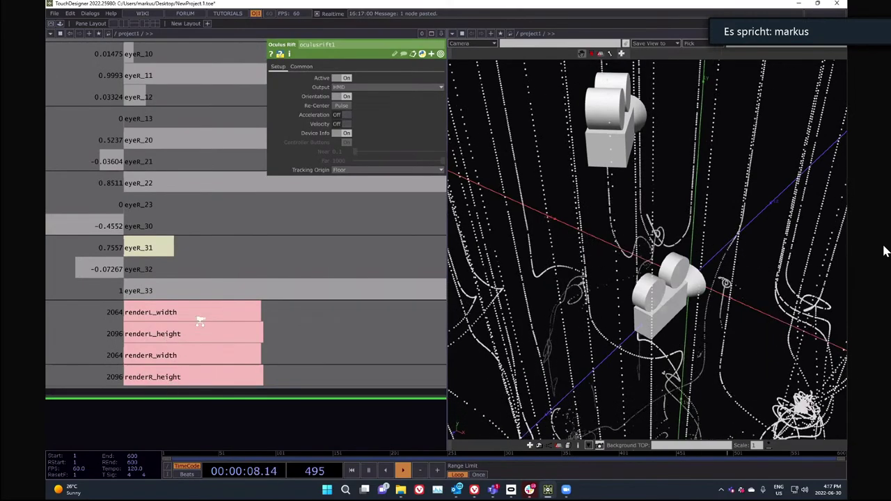
{"action": "scroll", "coordinate": [133, 349], "scroll_direction": "down", "scroll_amount": 10}
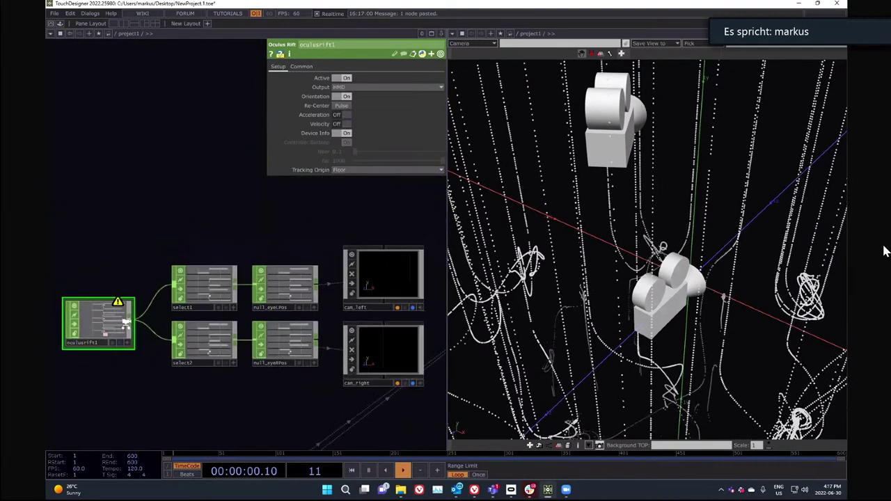
- Branch a new Select CHOP off oculusrift1 and place it above the left-eye chain
{"action": "right_click", "coordinate": [129, 320]}
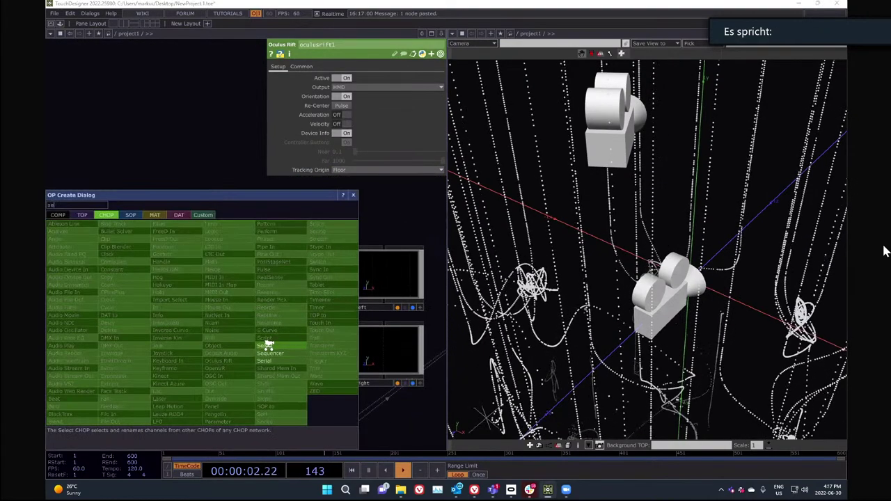
{"action": "left_click", "coordinate": [265, 344]}
{"action": "left_click", "coordinate": [304, 203]}
{"action": "left_click_drag", "start_coordinate": [213, 174], "coordinate": [105, 279]}
{"action": "left_click_drag", "start_coordinate": [212, 306], "coordinate": [289, 293]}
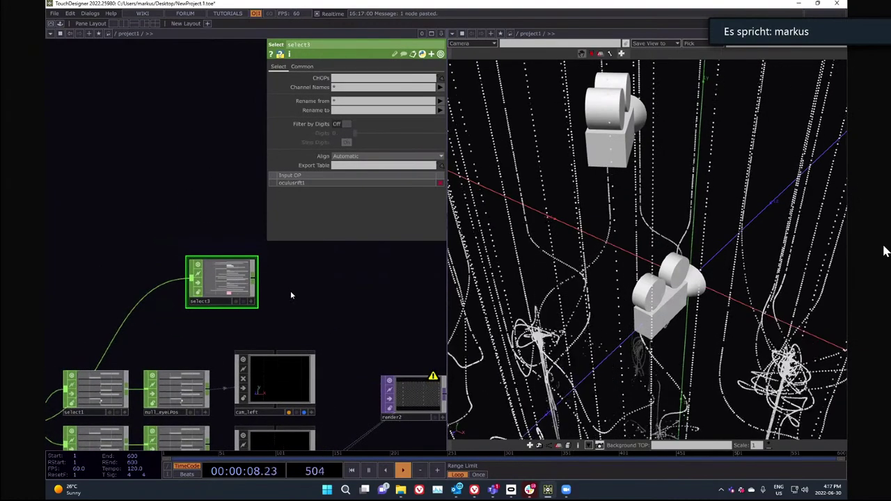
{"action": "scroll", "coordinate": [313, 387], "scroll_direction": "down", "scroll_amount": 2}
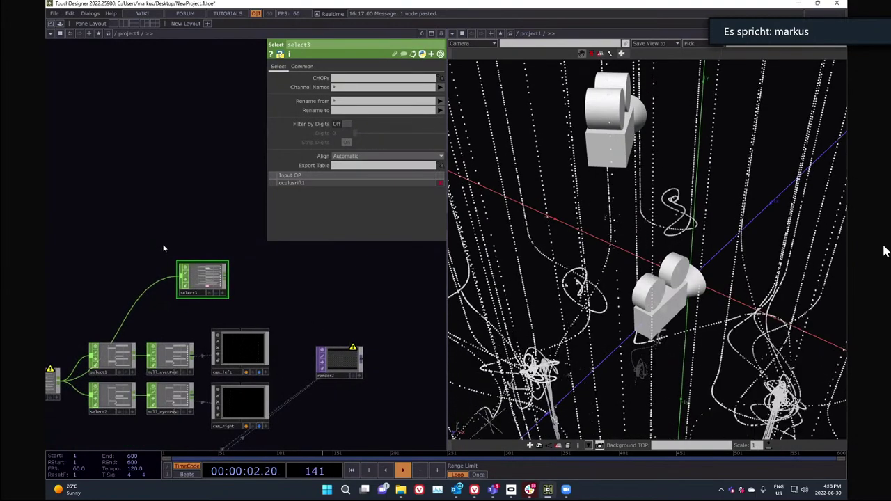
- Set the new Select CHOP's Channel Names to renderL_* for the left-eye render width and height
{"action": "scroll", "coordinate": [213, 302], "scroll_direction": "up", "scroll_amount": 5}
{"action": "left_click", "coordinate": [440, 87]}
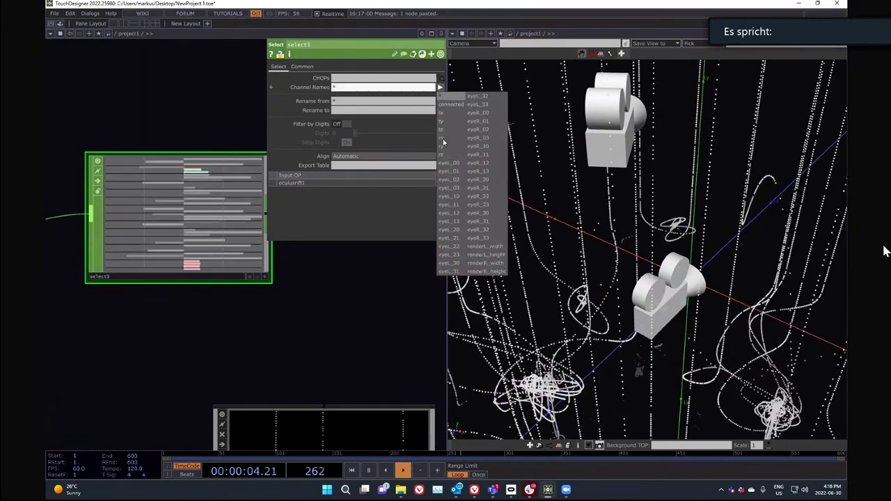
{"action": "left_click", "coordinate": [481, 248]}
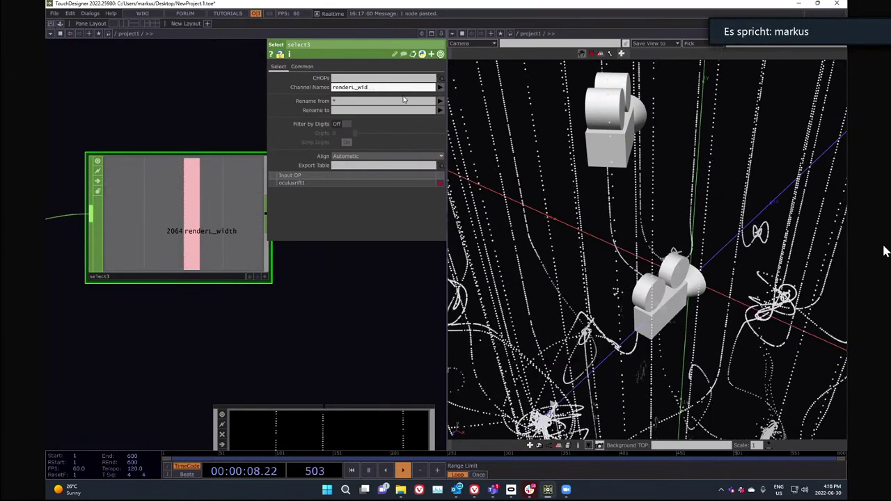
{"action": "key", "text": "Return"}
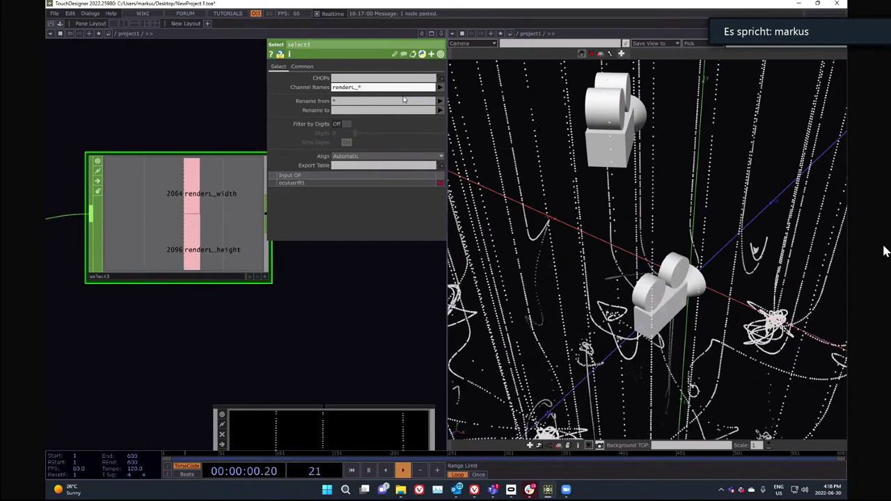
- Append a Null CHOP to the Select CHOP that carries the left-eye render resolution channels
{"action": "scroll", "coordinate": [220, 300], "scroll_direction": "down", "scroll_amount": 3}
{"action": "scroll", "coordinate": [185, 300], "scroll_direction": "up", "scroll_amount": 3}
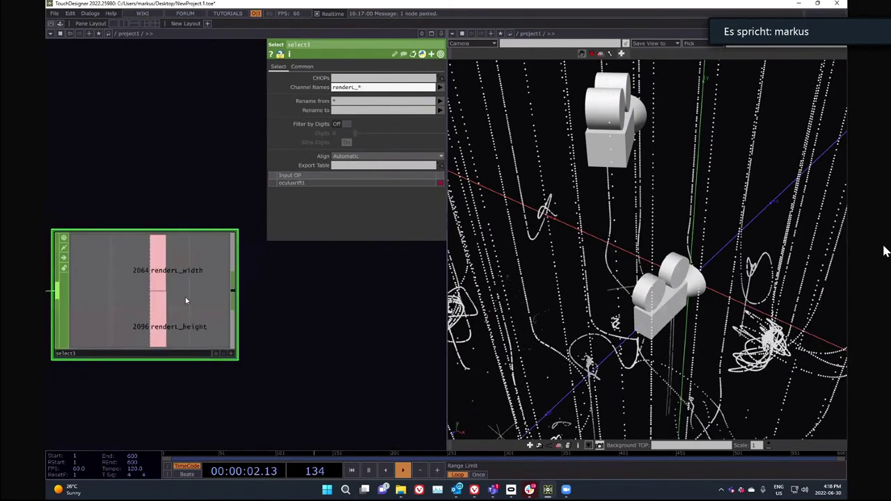
{"action": "right_click", "coordinate": [234, 294]}
{"action": "type", "text": "n"}
{"action": "left_click", "coordinate": [257, 305]}
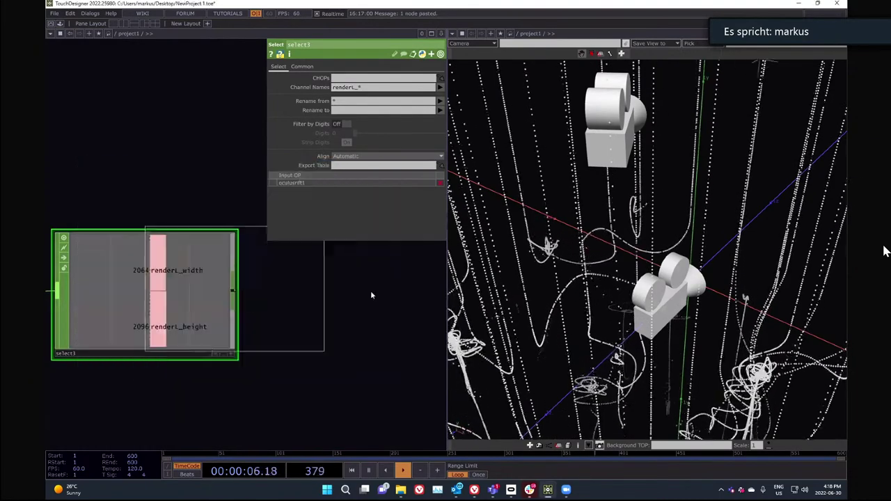
{"action": "left_click", "coordinate": [363, 295]}
{"action": "middle_click_drag", "start_coordinate": [130, 280], "coordinate": [334, 391]}
{"action": "scroll", "coordinate": [268, 283], "scroll_direction": "down", "scroll_amount": 4}
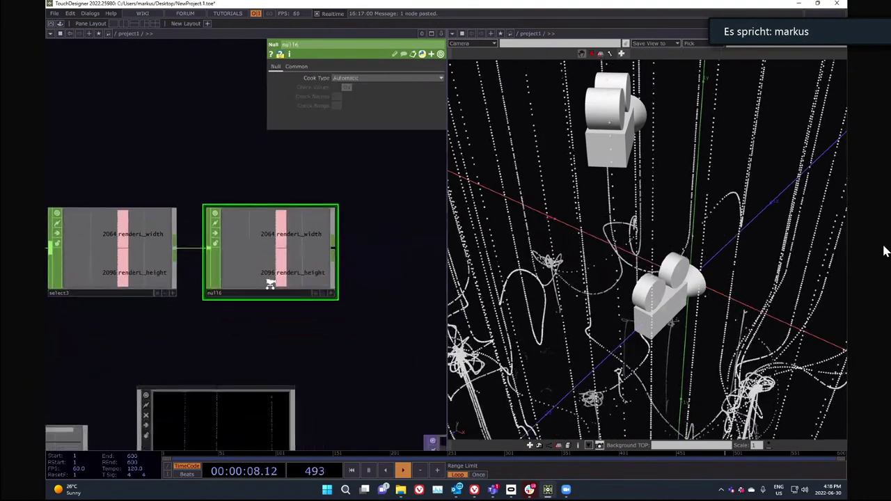
- Drive render2's resolution with null6 by exporting renderL_width to its width and renderL_height to its height
{"action": "left_click", "coordinate": [334, 328]}
{"action": "scroll", "coordinate": [297, 249], "scroll_direction": "up", "scroll_amount": 3}
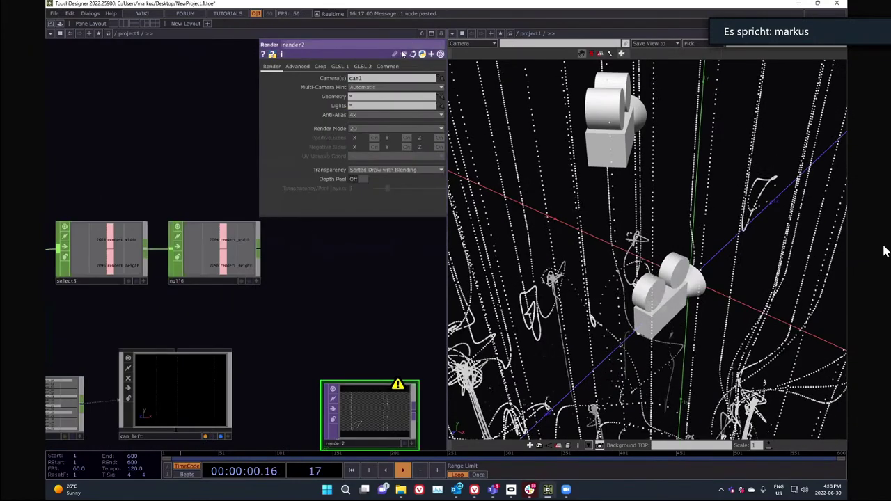
{"action": "left_click", "coordinate": [394, 67]}
{"action": "left_click", "coordinate": [257, 280]}
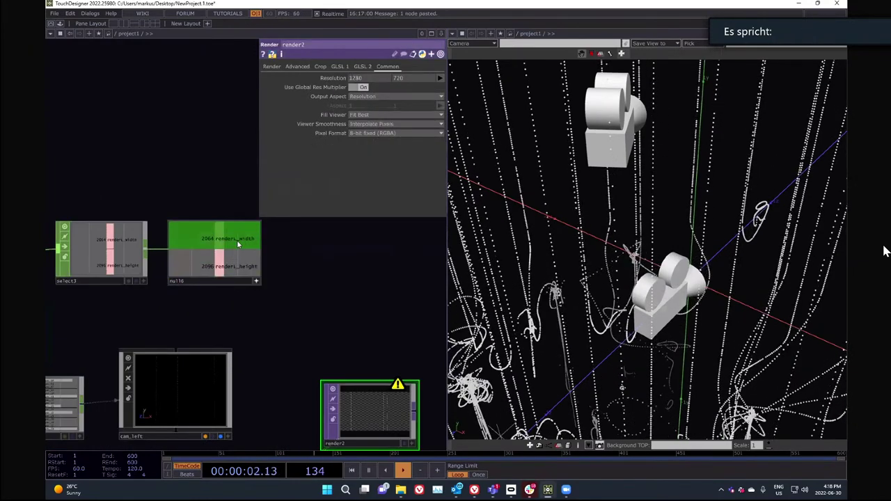
{"action": "left_click_drag", "start_coordinate": [237, 239], "coordinate": [364, 71]}
{"action": "left_click", "coordinate": [368, 69]}
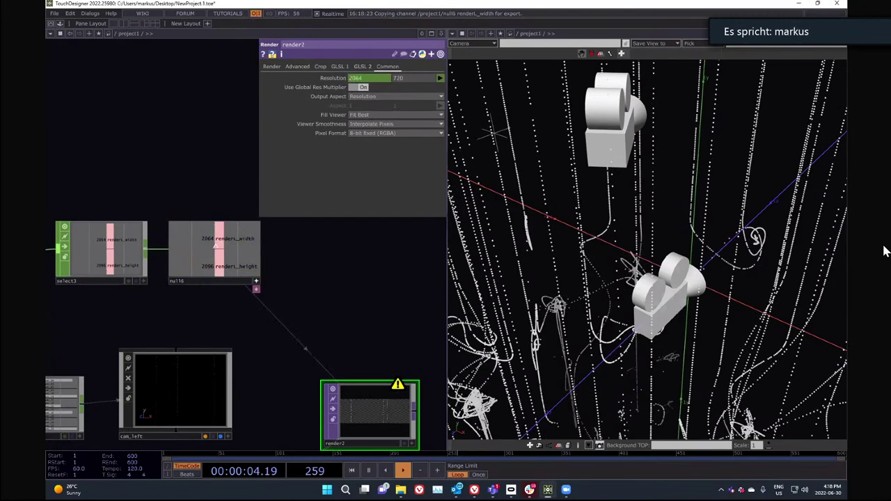
{"action": "left_click_drag", "start_coordinate": [228, 266], "coordinate": [407, 79]}
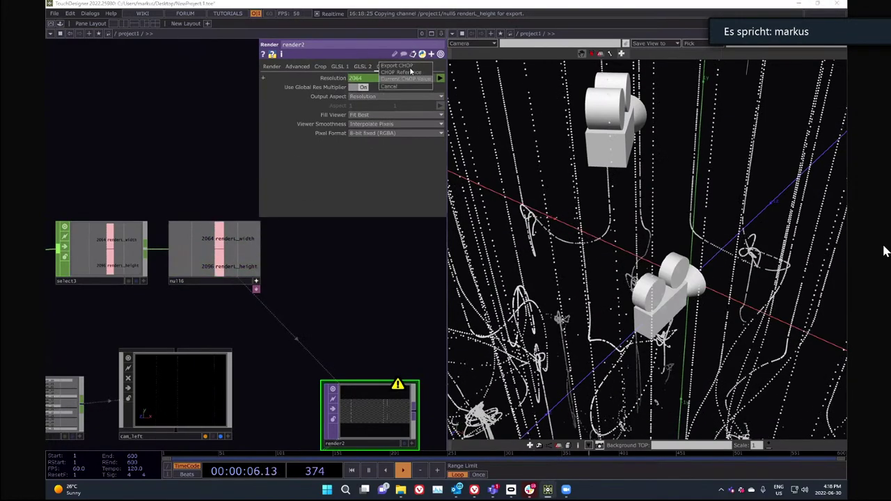
{"action": "left_click", "coordinate": [411, 70]}
{"action": "left_click_drag", "start_coordinate": [376, 269], "coordinate": [262, 218]}
{"action": "left_click_drag", "start_coordinate": [303, 385], "coordinate": [285, 376]}
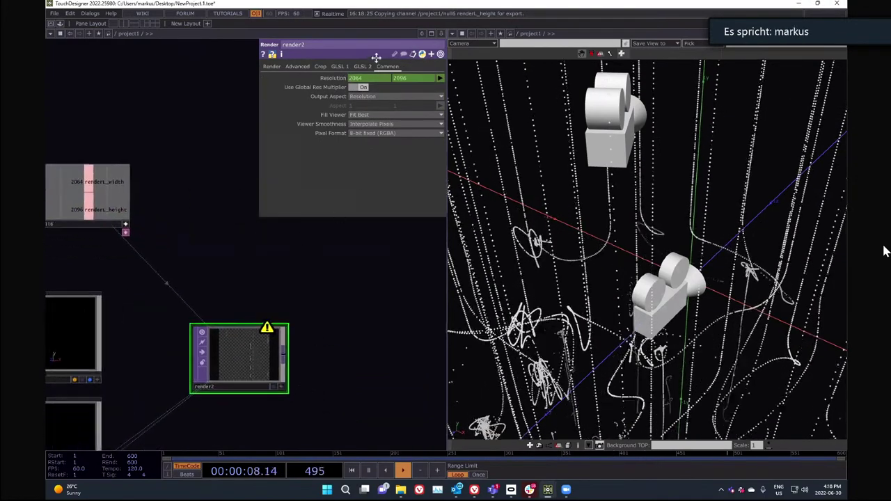
- Set render2's Camera(s) parameter to cam_left cam_right so it renders both eye cameras
{"action": "left_click", "coordinate": [275, 66]}
{"action": "left_click_drag", "start_coordinate": [245, 277], "coordinate": [318, 260]}
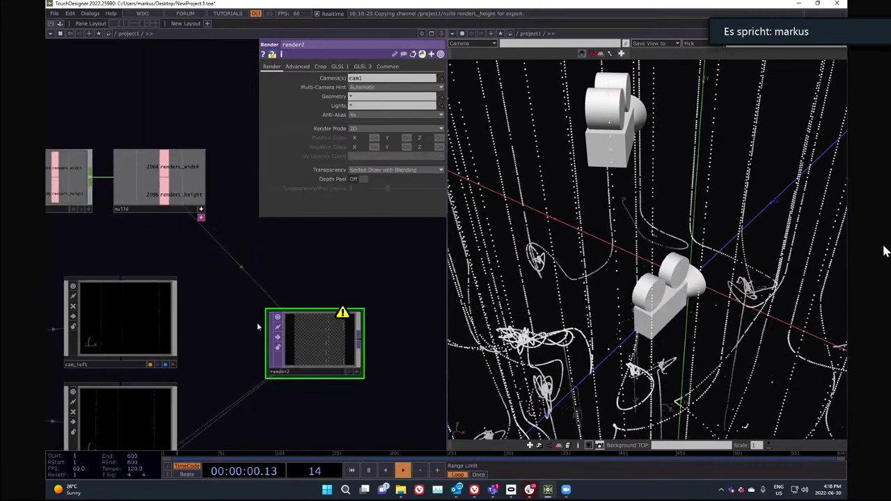
{"action": "scroll", "coordinate": [317, 275], "scroll_direction": "down", "scroll_amount": 2}
{"action": "left_click", "coordinate": [388, 78]}
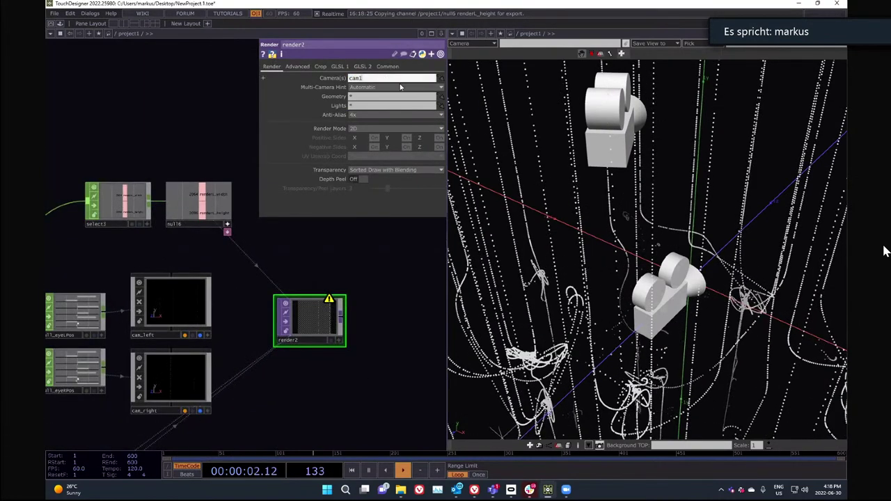
{"action": "key", "text": "BackSpace"}
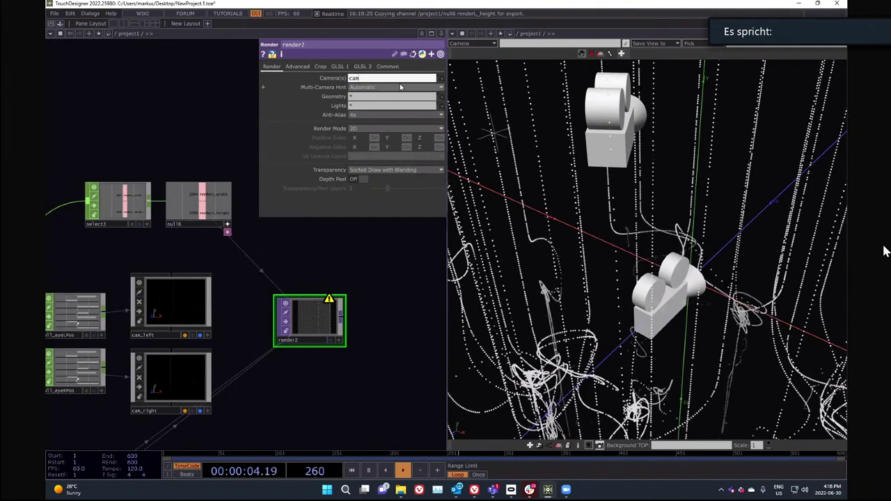
{"action": "type", "text": "_left cam"}
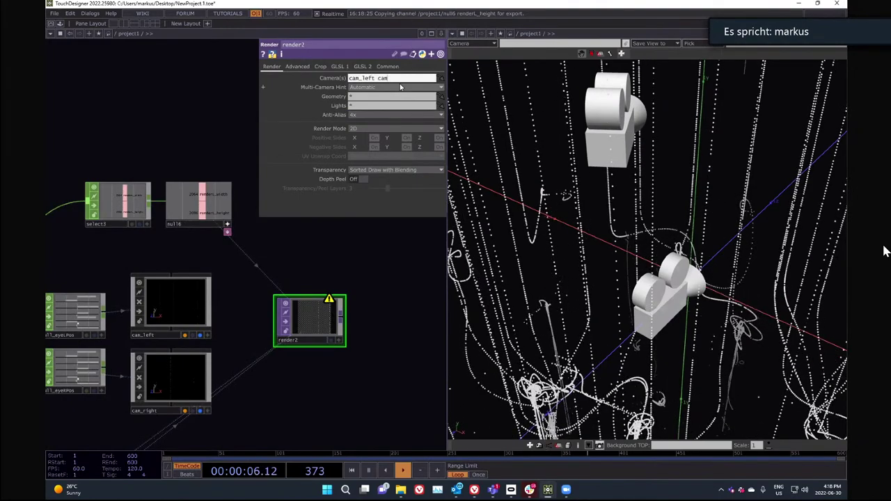
{"action": "type", "text": "_righ"}
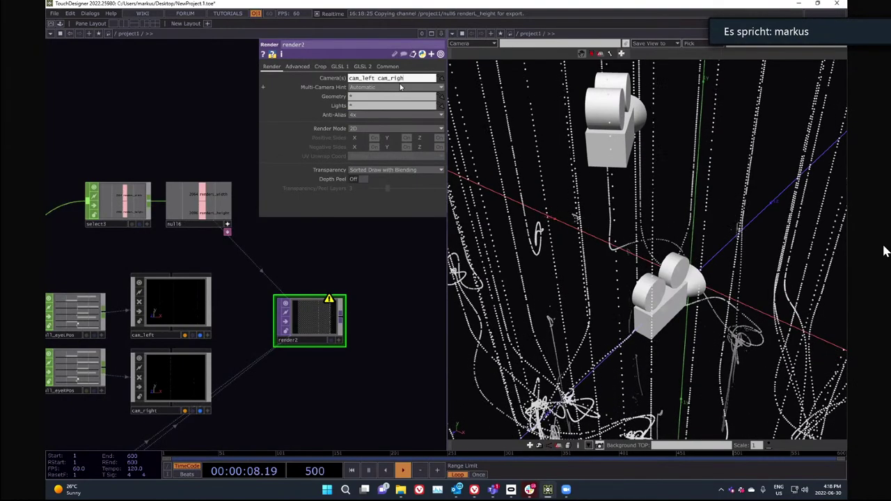
{"action": "type", "text": "t"}
- Add a Render Select TOP below render2, reference render2 as its TOP, and set Camera Index to 1
{"action": "left_click_drag", "start_coordinate": [372, 320], "coordinate": [252, 226]}
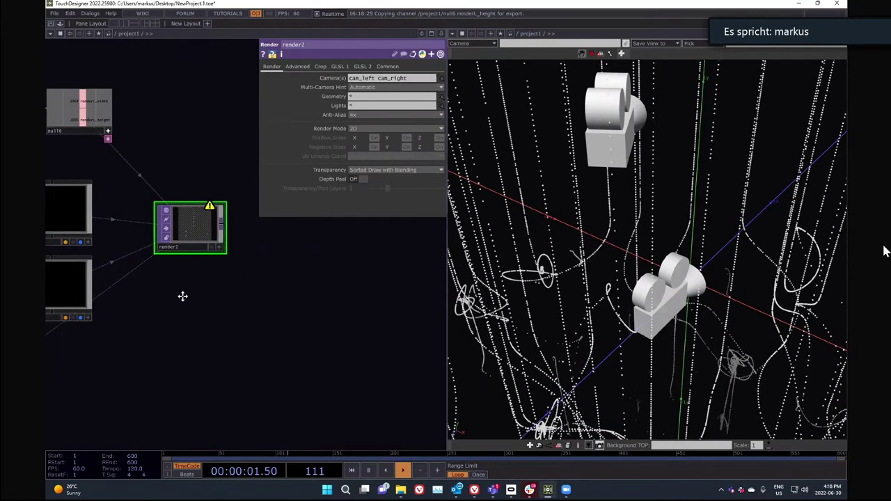
{"action": "key", "text": "Tab"}
{"action": "left_click", "coordinate": [82, 192]}
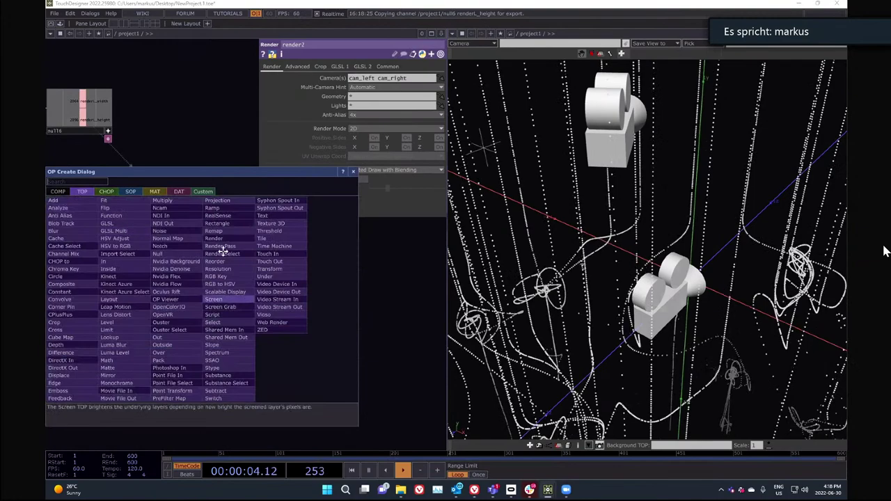
{"action": "type", "text": "render"}
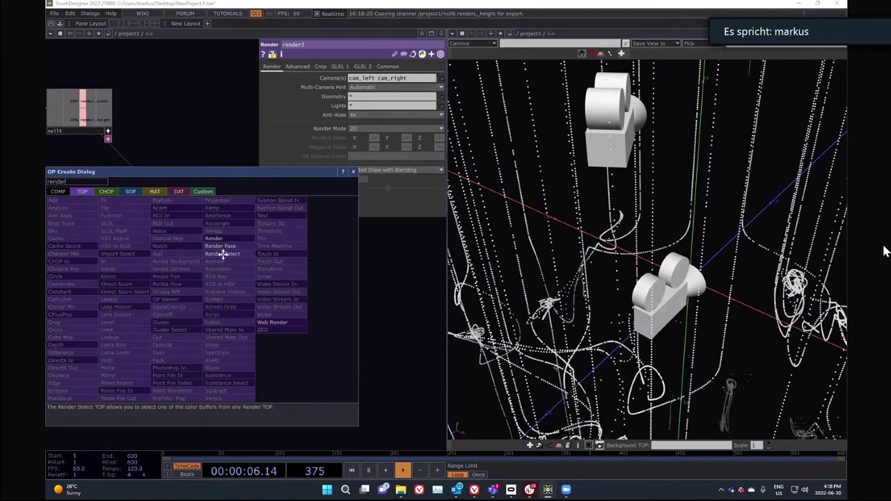
{"action": "left_click", "coordinate": [223, 253]}
{"action": "left_click", "coordinate": [186, 298]}
{"action": "left_click_drag", "start_coordinate": [190, 232], "coordinate": [352, 78]}
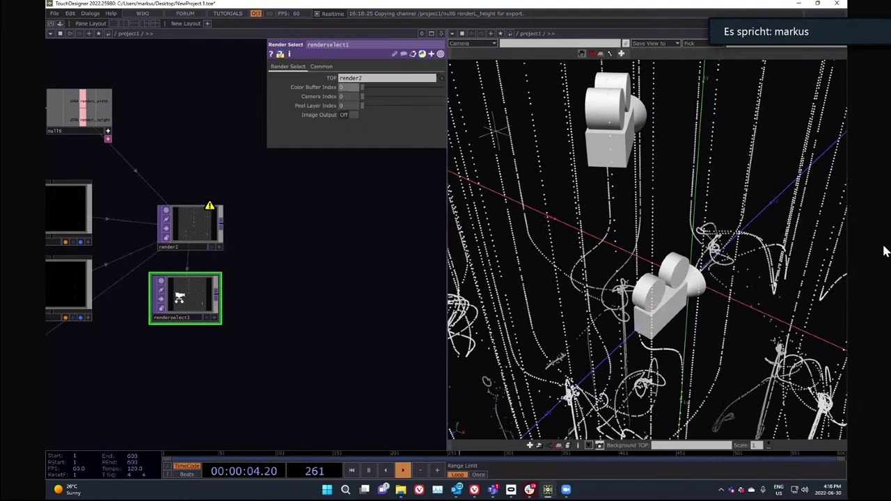
{"action": "scroll", "coordinate": [184, 299], "scroll_direction": "up", "scroll_amount": 2}
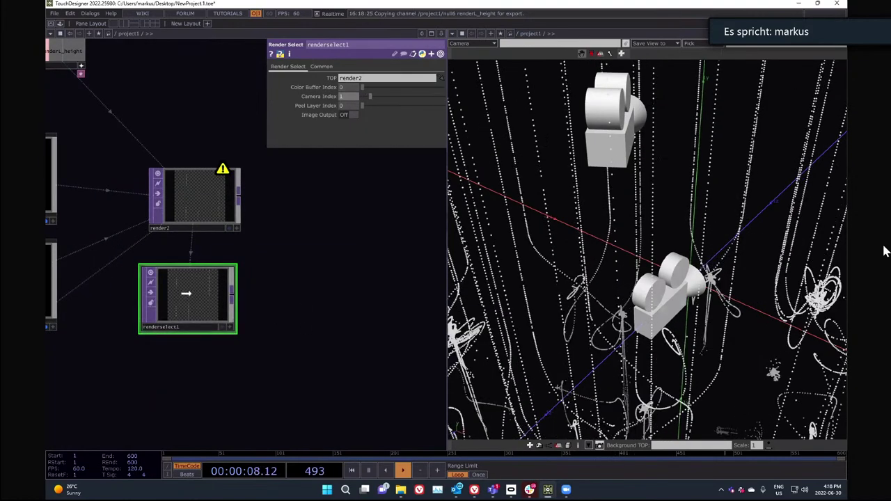
{"action": "left_click_drag", "start_coordinate": [175, 293], "coordinate": [182, 292]}
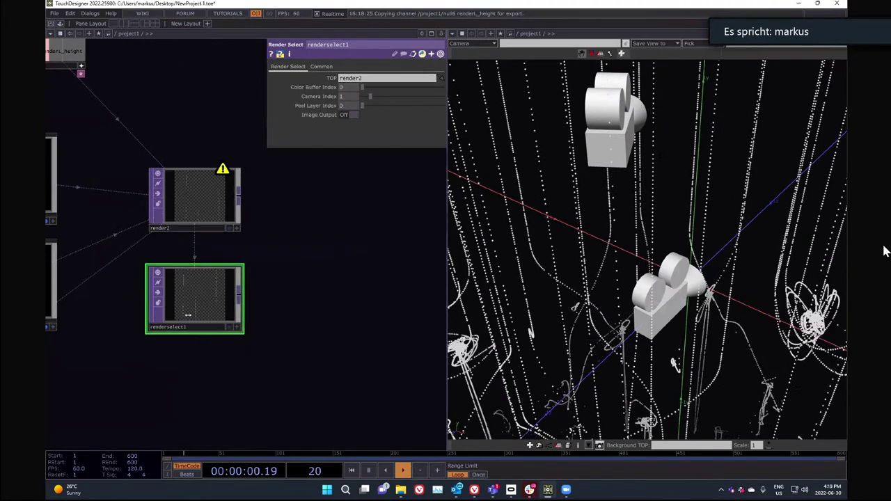
- Wire render2 and renderselect1 into a new Difference TOP to compare the two eye images
{"action": "left_click_drag", "start_coordinate": [309, 244], "coordinate": [288, 253]}
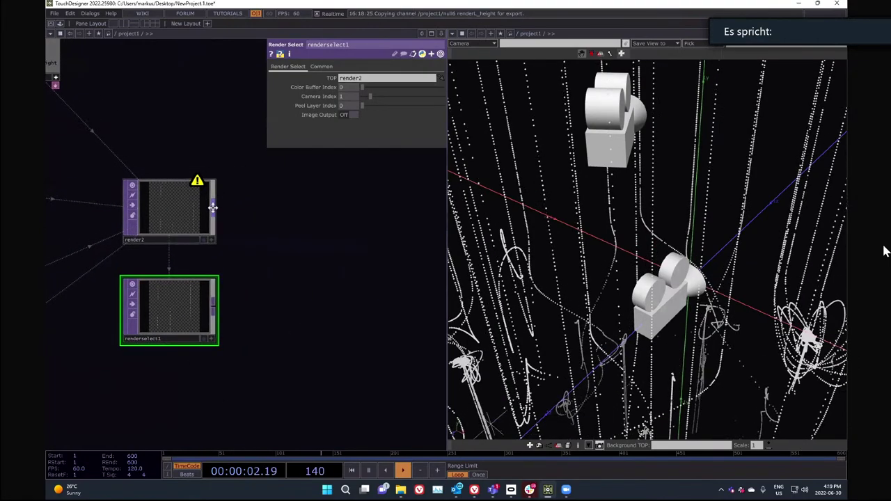
{"action": "key", "text": "Tab"}
{"action": "type", "text": "diff"}
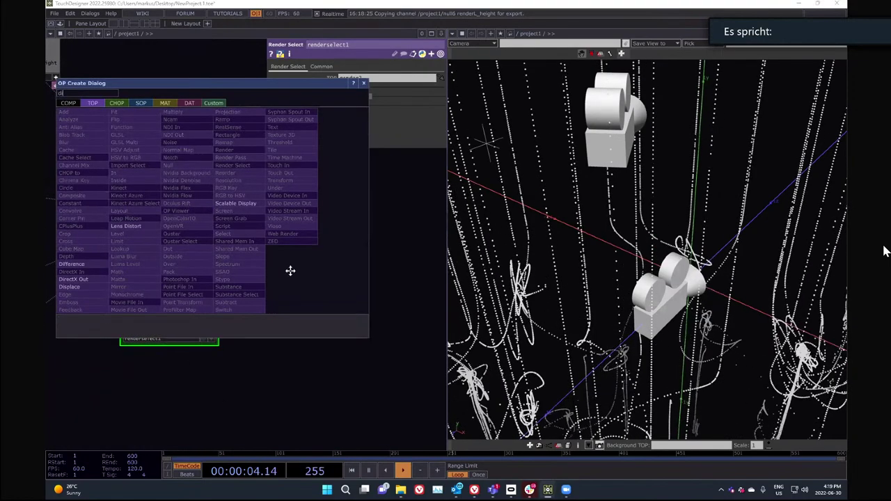
{"action": "left_click", "coordinate": [88, 264]}
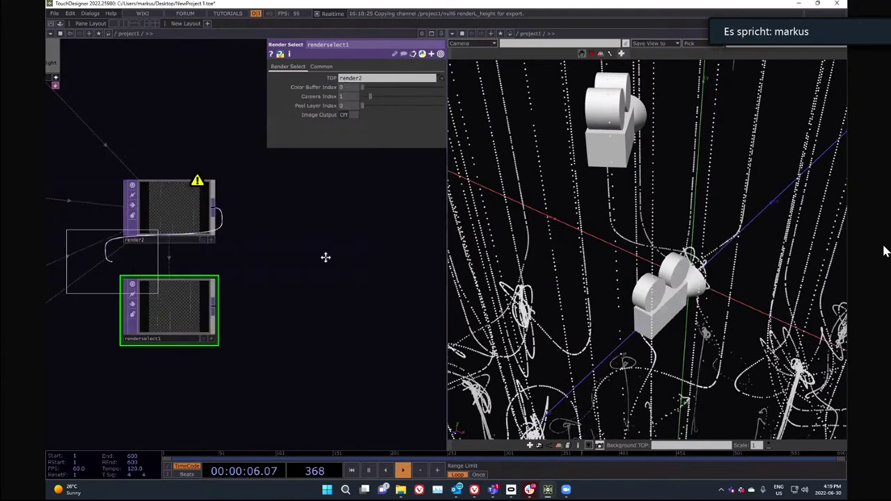
{"action": "left_click", "coordinate": [324, 255]}
{"action": "left_click_drag", "start_coordinate": [214, 306], "coordinate": [273, 259]}
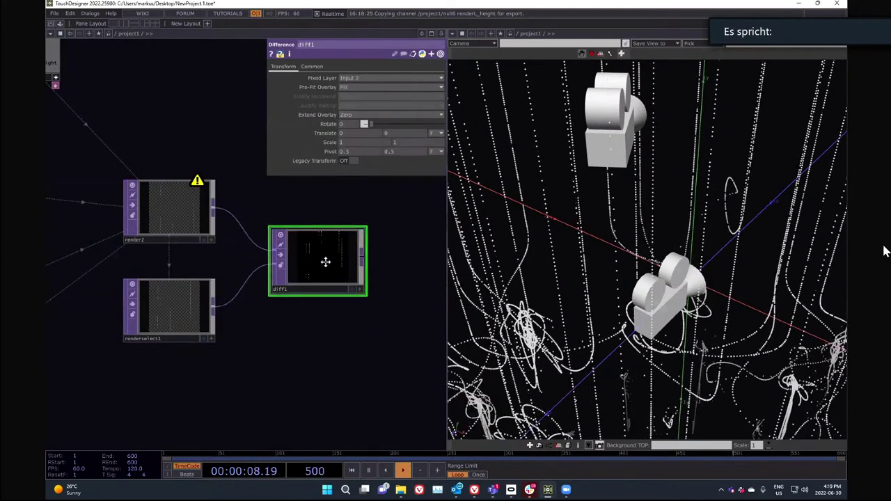
- Examine the Difference TOP's image for an offset between the eyes, and delete the operator
{"action": "scroll", "coordinate": [325, 260], "scroll_direction": "up", "scroll_amount": 5}
{"action": "scroll", "coordinate": [240, 299], "scroll_direction": "down", "scroll_amount": 4}
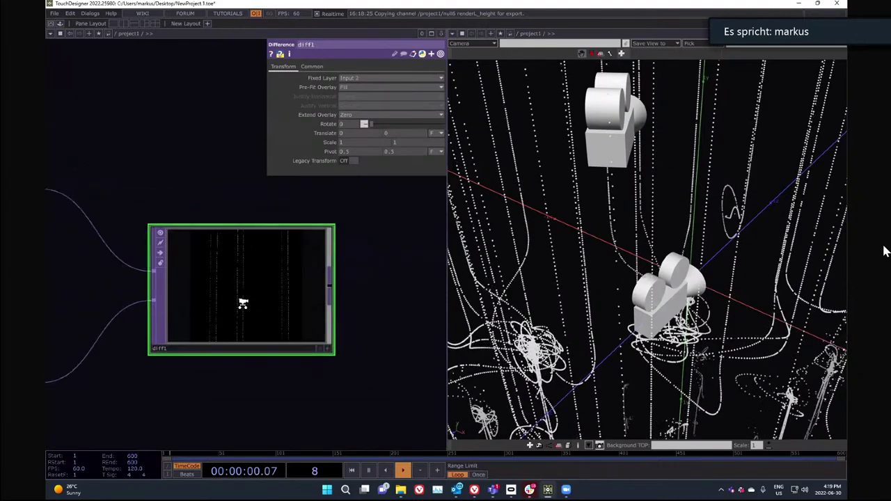
{"action": "scroll", "coordinate": [295, 283], "scroll_direction": "down", "scroll_amount": 2}
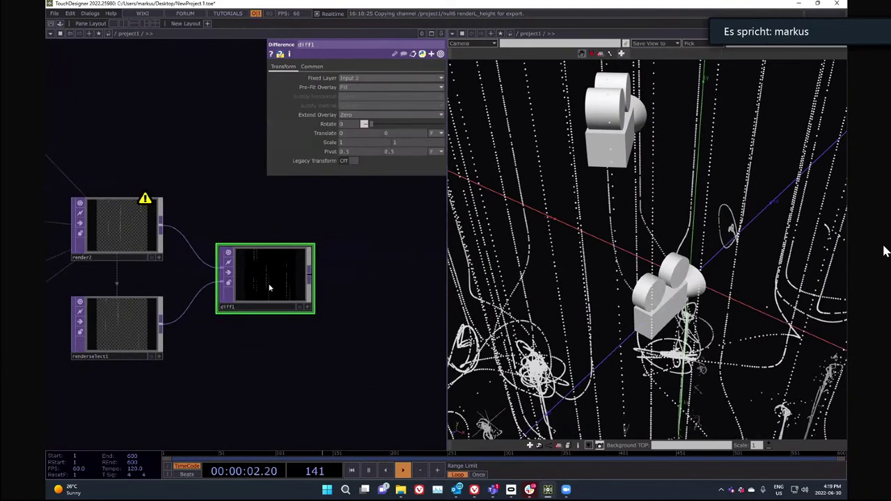
{"action": "right_click", "coordinate": [271, 287]}
{"action": "left_click", "coordinate": [299, 380]}
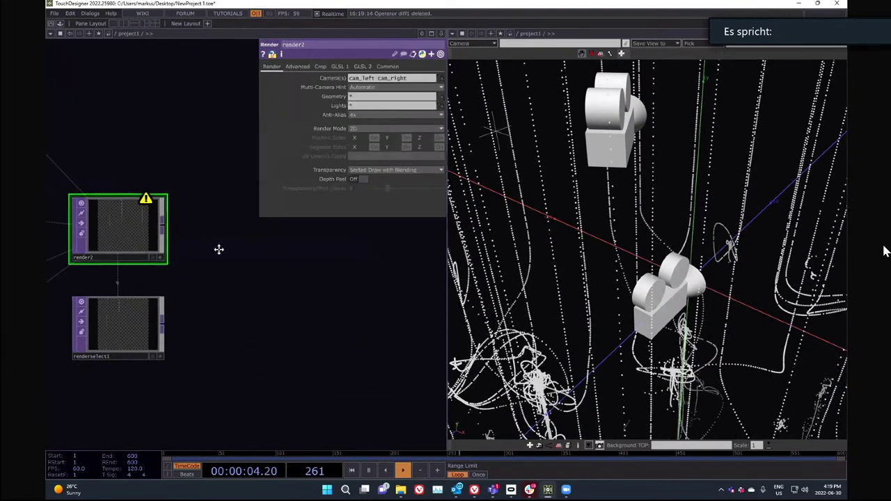
- Append an Oculus Rift TOP to render2 and connect renderselect1 to its second input
{"action": "left_click_drag", "start_coordinate": [219, 251], "coordinate": [234, 238]}
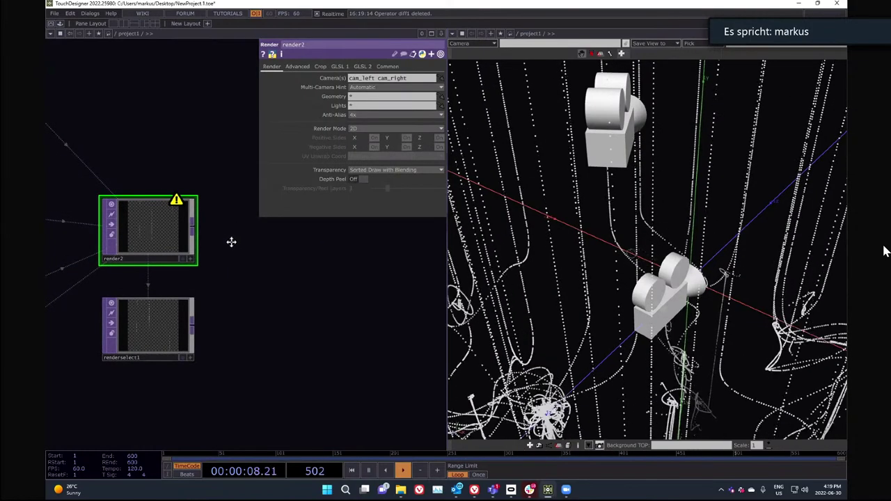
{"action": "left_click", "coordinate": [194, 227]}
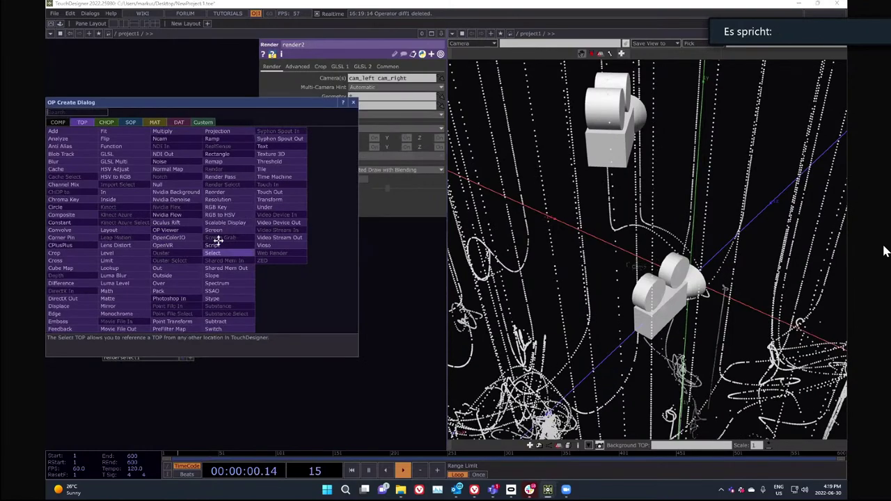
{"action": "type", "text": "re"}
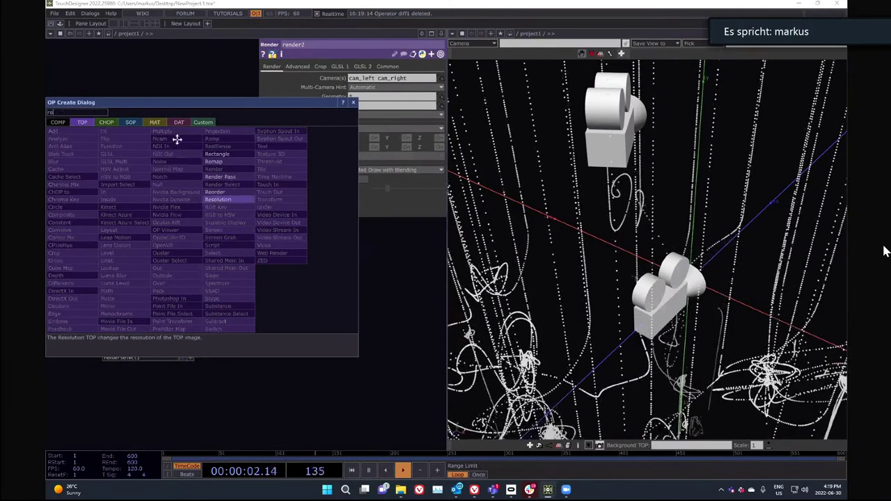
{"action": "key", "text": "BackSpace"}
{"action": "key", "text": "BackSpace"}
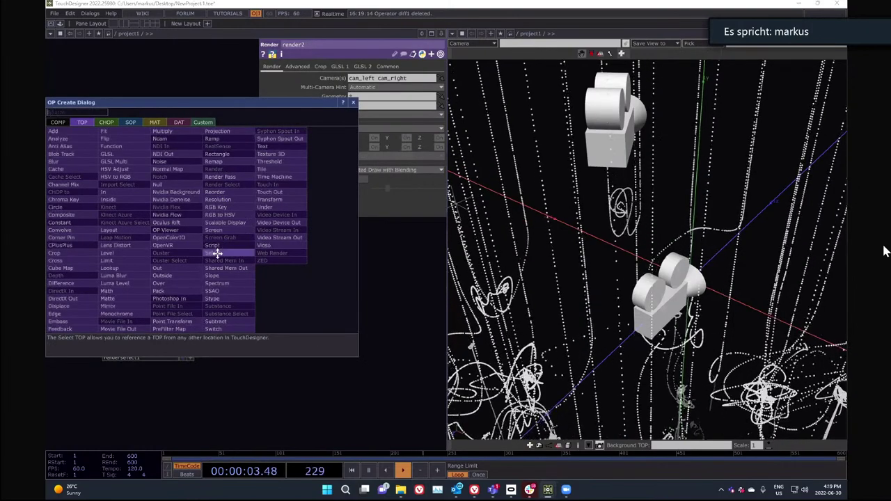
{"action": "left_click", "coordinate": [179, 221]}
{"action": "left_click", "coordinate": [287, 275]}
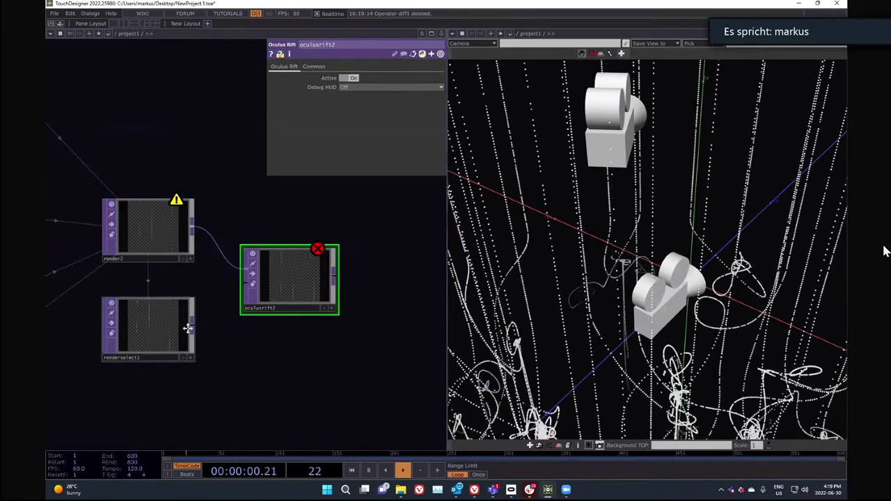
{"action": "left_click_drag", "start_coordinate": [191, 324], "coordinate": [252, 282]}
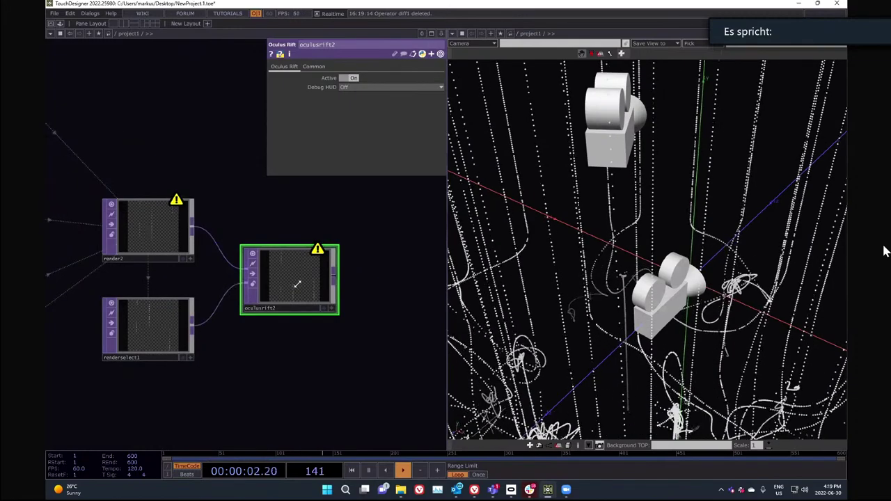
- Check the Oculus Rift TOP's node info and review the stereo render chain feeding it
{"action": "middle_click", "coordinate": [297, 284]}
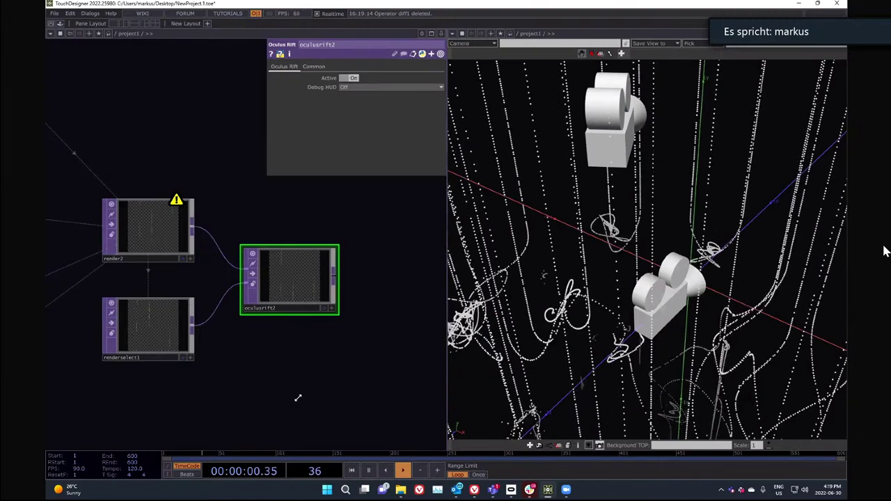
{"action": "left_click_drag", "start_coordinate": [374, 311], "coordinate": [345, 312]}
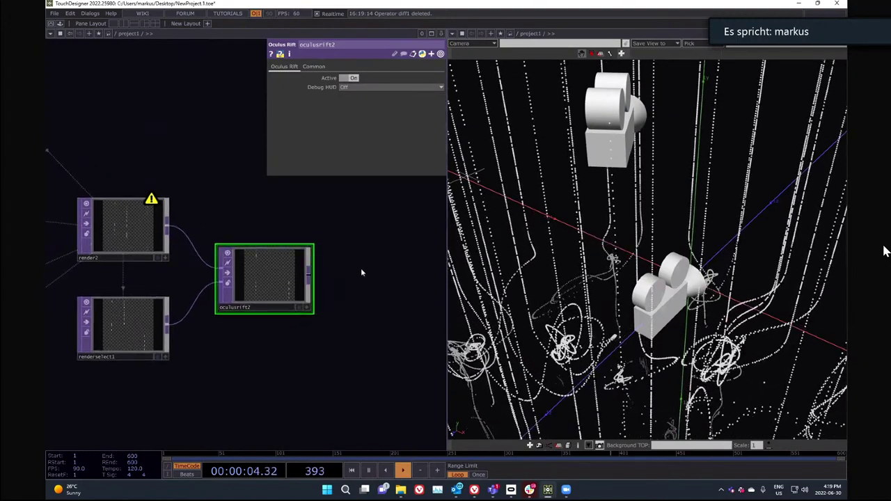
{"action": "scroll", "coordinate": [360, 269], "scroll_direction": "down", "scroll_amount": 3}
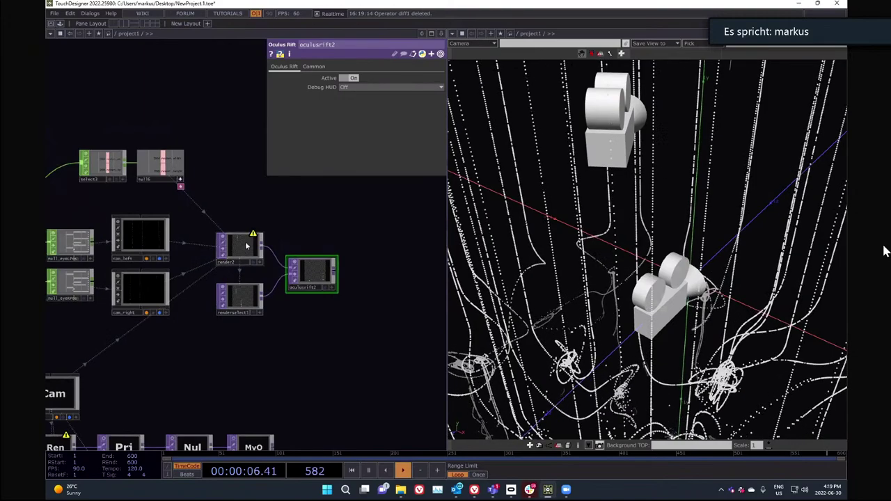
- Inspect the render and Oculus Rift output nodes, and review the View parameters of the cam_left camera
{"action": "scroll", "coordinate": [316, 284], "scroll_direction": "up", "scroll_amount": 6}
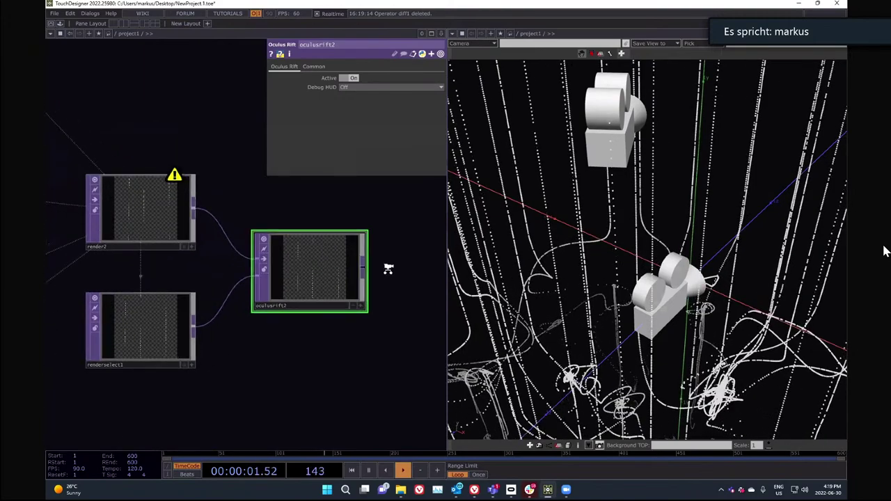
{"action": "scroll", "coordinate": [348, 288], "scroll_direction": "down", "scroll_amount": 5}
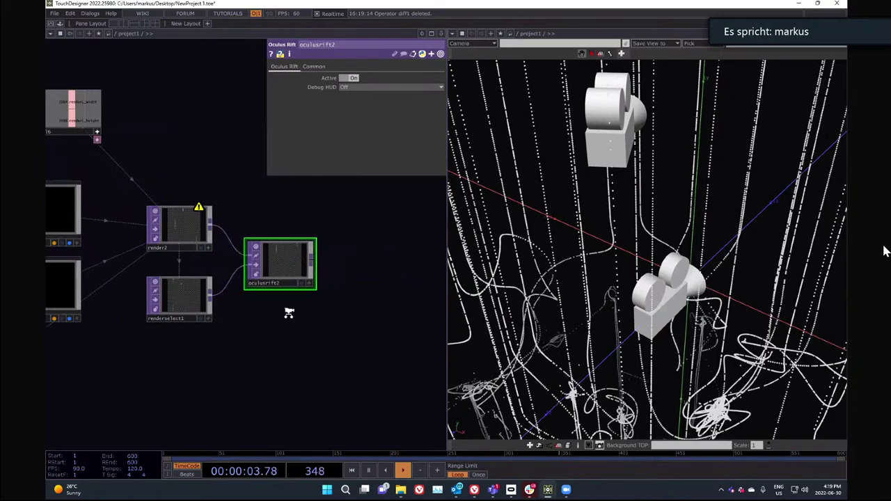
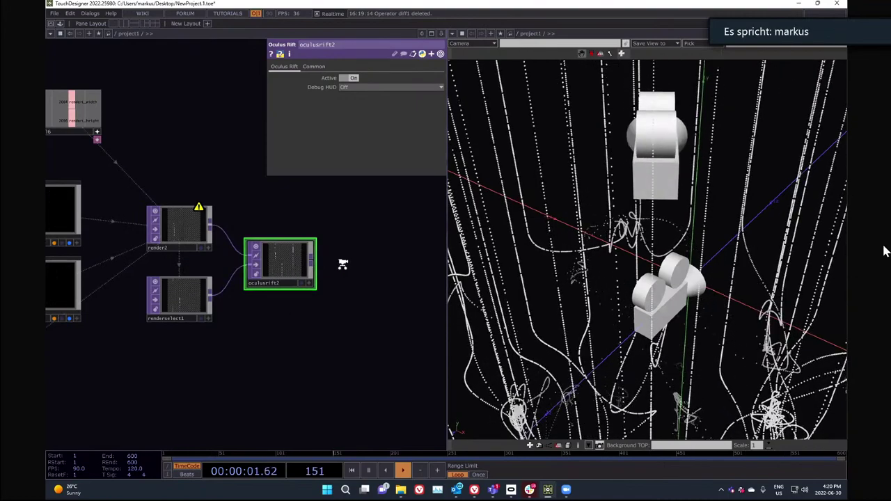
{"action": "scroll", "coordinate": [343, 265], "scroll_direction": "down", "scroll_amount": 5}
{"action": "scroll", "coordinate": [269, 313], "scroll_direction": "up", "scroll_amount": 8}
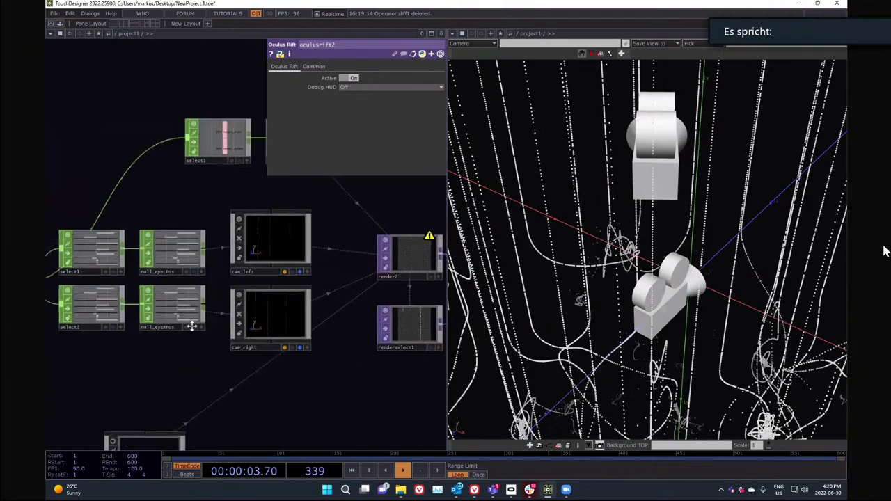
{"action": "left_click", "coordinate": [257, 216]}
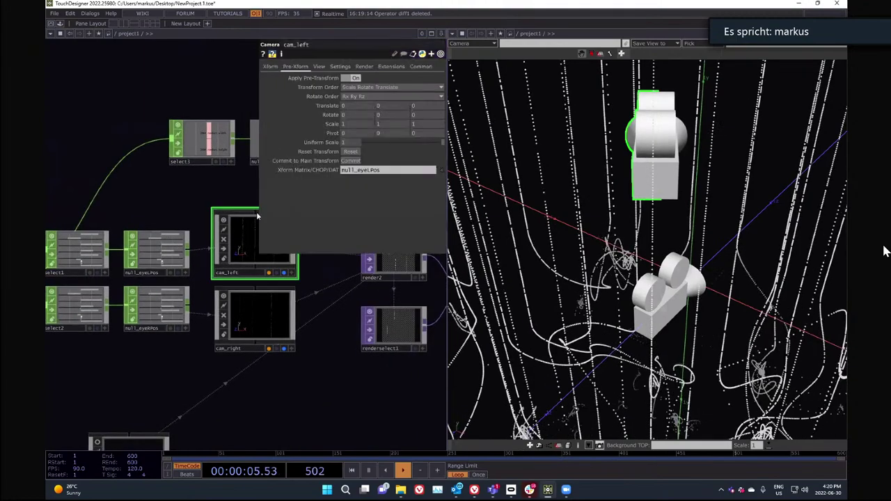
{"action": "left_click", "coordinate": [320, 67]}
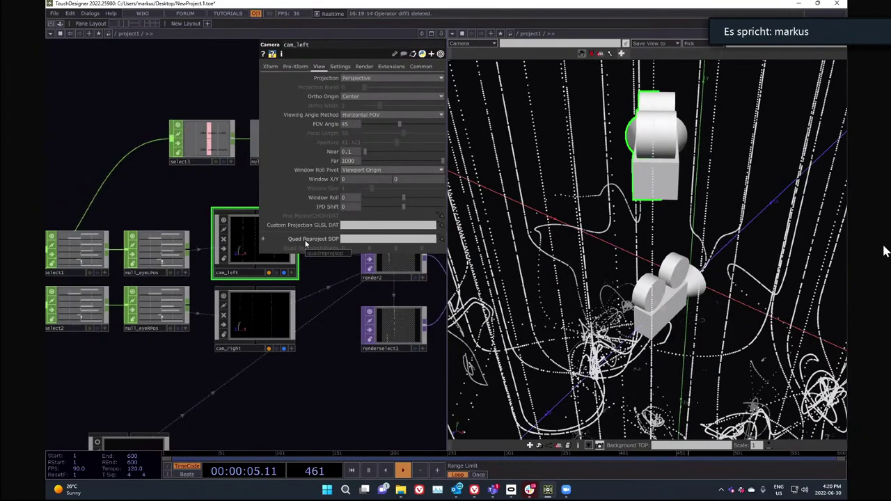
- Add an Oculus Rift CHOP beneath the select2 node and set its output to Left Projection Matrix
{"action": "scroll", "coordinate": [248, 333], "scroll_direction": "down", "scroll_amount": 10}
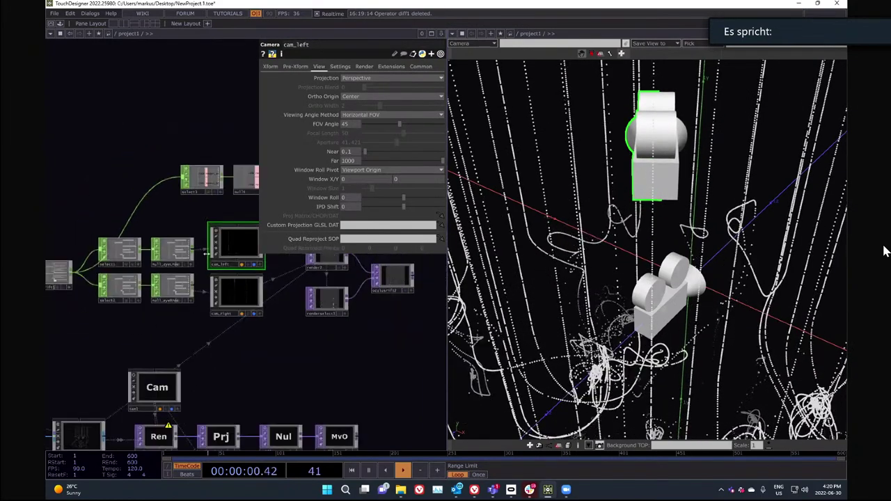
{"action": "scroll", "coordinate": [156, 327], "scroll_direction": "up", "scroll_amount": 5}
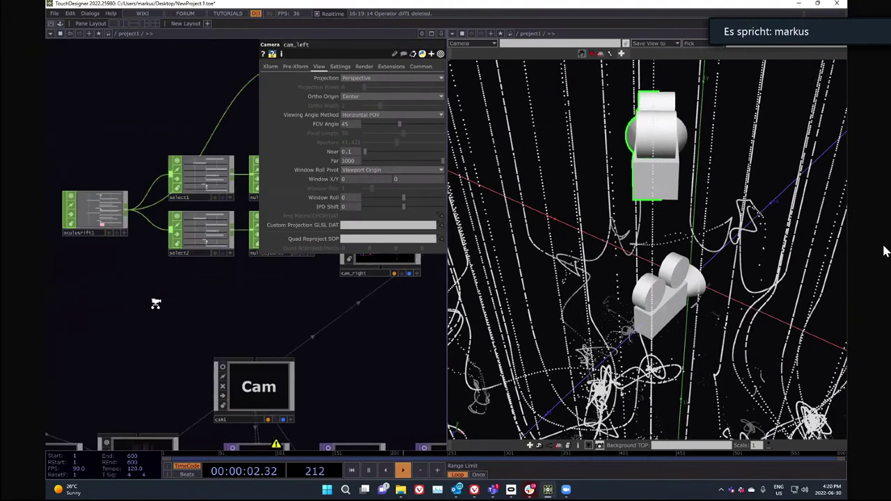
{"action": "key", "text": "Tab"}
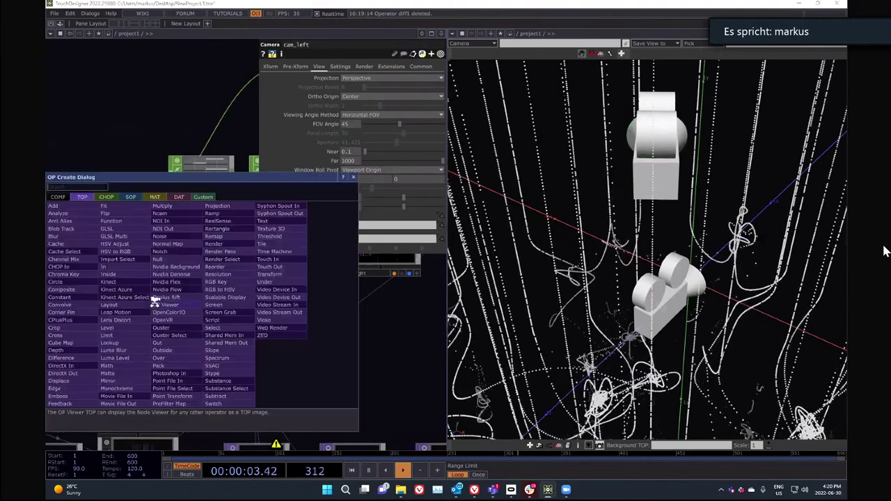
{"action": "left_click", "coordinate": [105, 197]}
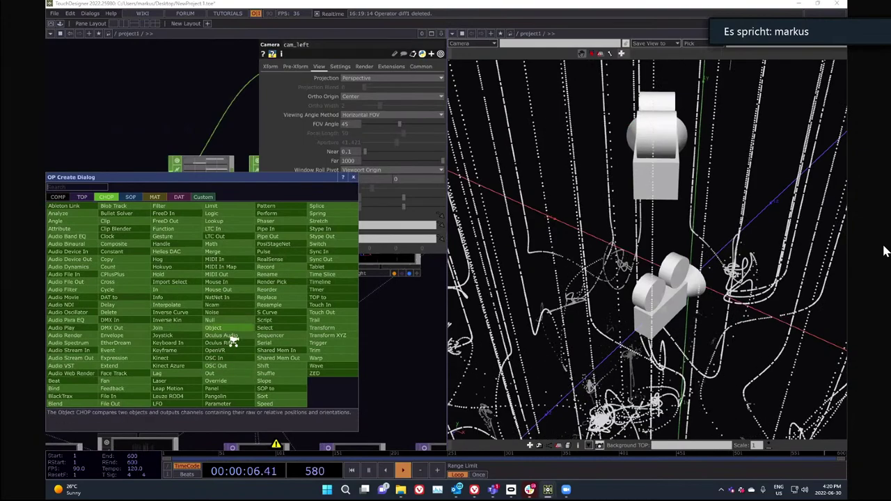
{"action": "left_click", "coordinate": [233, 344]}
{"action": "left_click", "coordinate": [150, 294]}
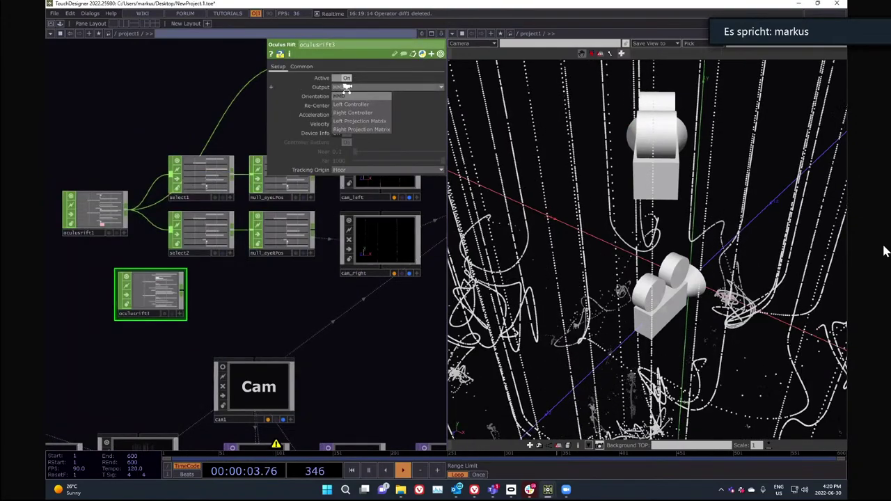
{"action": "left_click", "coordinate": [352, 86]}
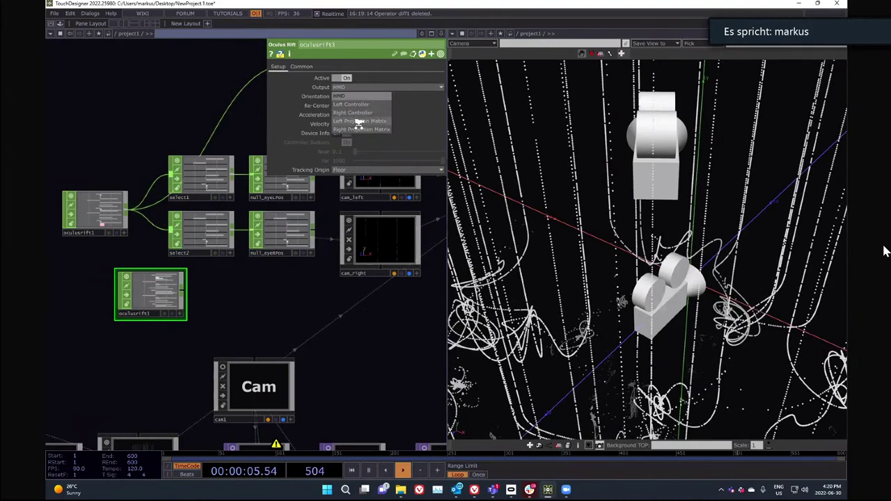
{"action": "left_click", "coordinate": [358, 123]}
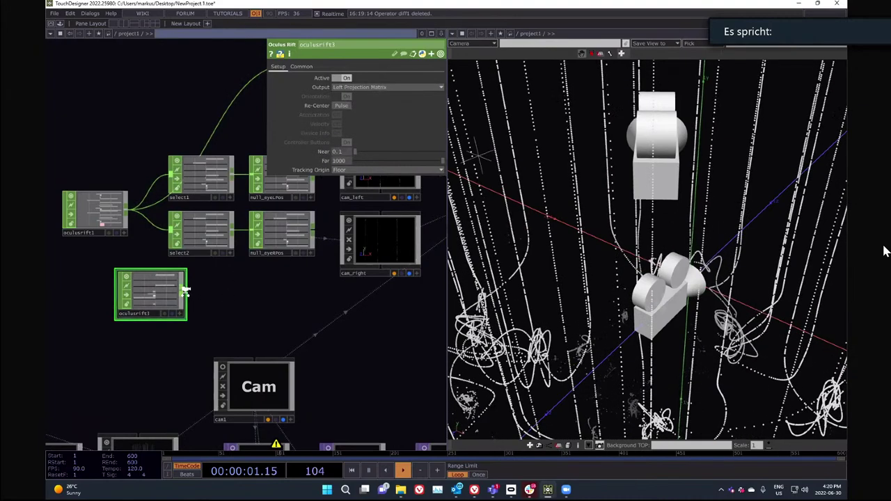
- Append a Null CHOP to the output of the new left-projection Oculus Rift CHOP
{"action": "right_click", "coordinate": [187, 287]}
{"action": "left_click", "coordinate": [224, 307]}
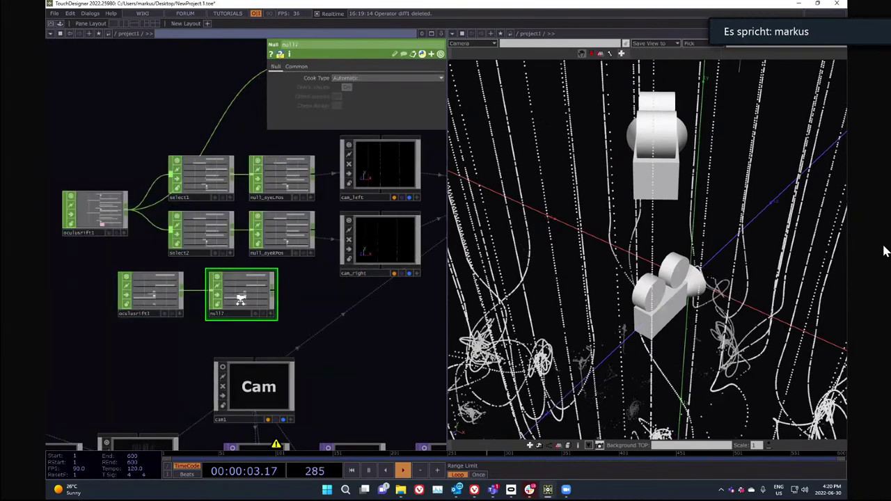
{"action": "left_click", "coordinate": [239, 295]}
- Set cam_left's projection to Custom Projection Matrix and assign null7 as its projection matrix
{"action": "left_click", "coordinate": [346, 183]}
{"action": "left_click_drag", "start_coordinate": [261, 326], "coordinate": [142, 327]}
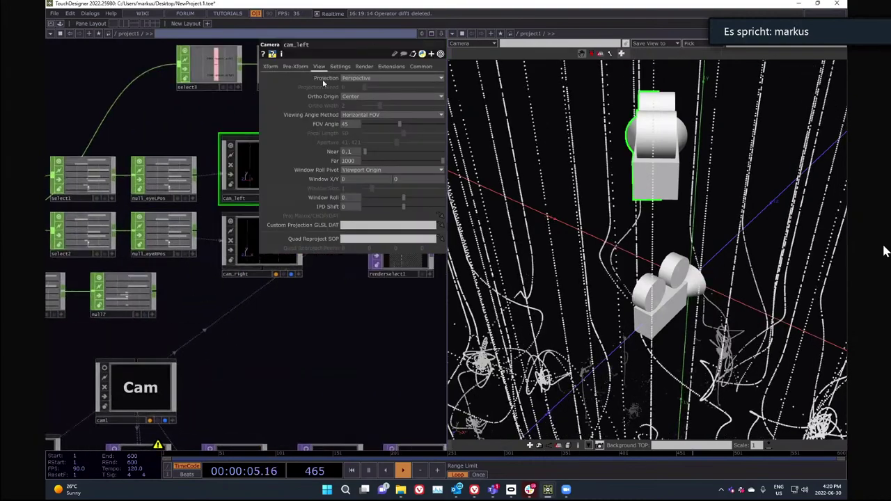
{"action": "left_click", "coordinate": [364, 80]}
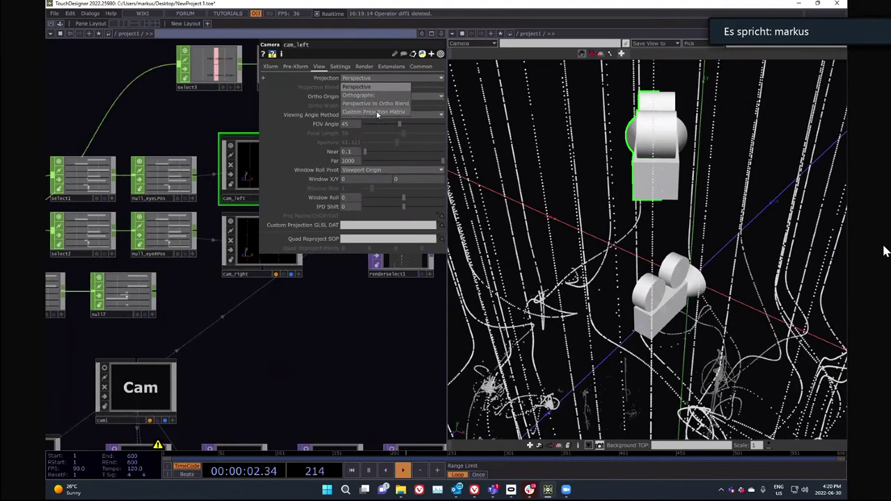
{"action": "left_click", "coordinate": [376, 112]}
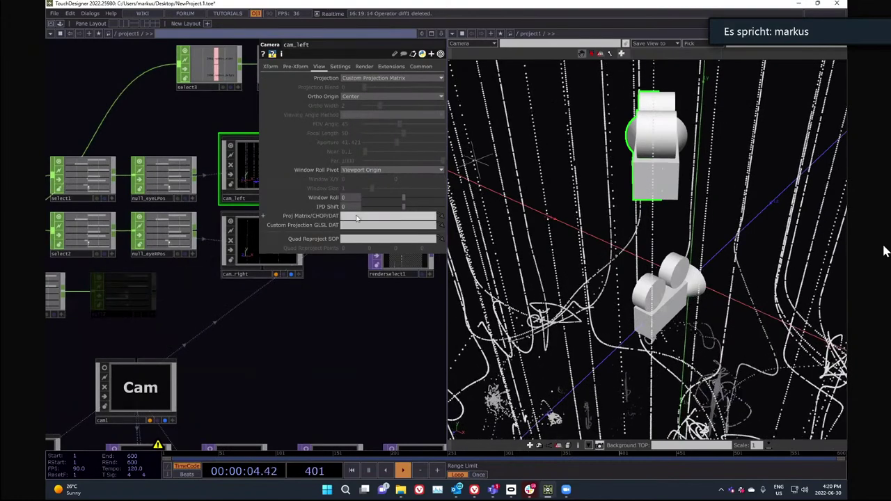
{"action": "left_click_drag", "start_coordinate": [356, 219], "coordinate": [357, 218]}
- Duplicate the oculusrift3 and null7 pair and set the copied Oculus Rift CHOP's output to Right Projection Matrix
{"action": "scroll", "coordinate": [277, 316], "scroll_direction": "down", "scroll_amount": 2}
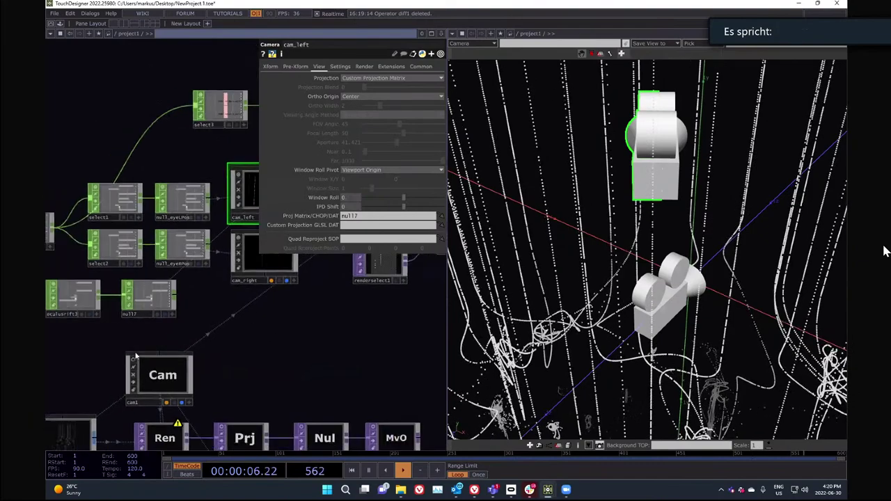
{"action": "left_click_drag", "start_coordinate": [80, 339], "coordinate": [197, 300]}
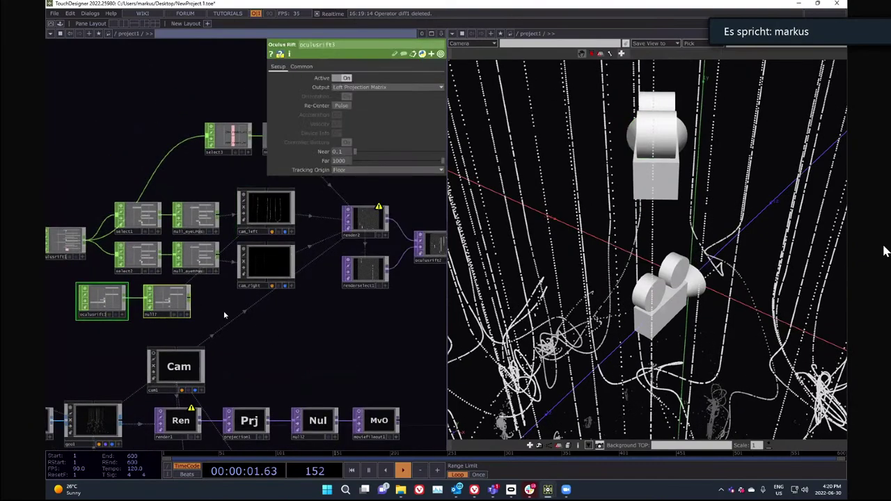
{"action": "key", "text": "ctrl+c"}
{"action": "key", "text": "ctrl+v"}
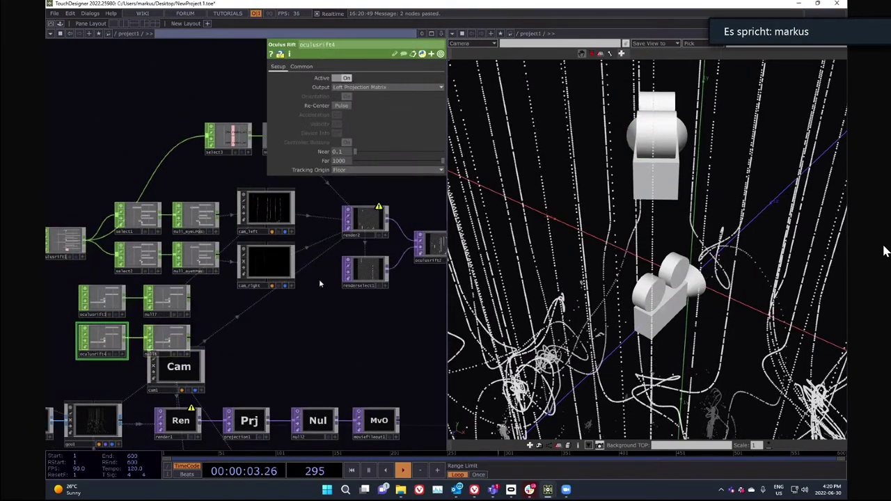
{"action": "left_click", "coordinate": [361, 87]}
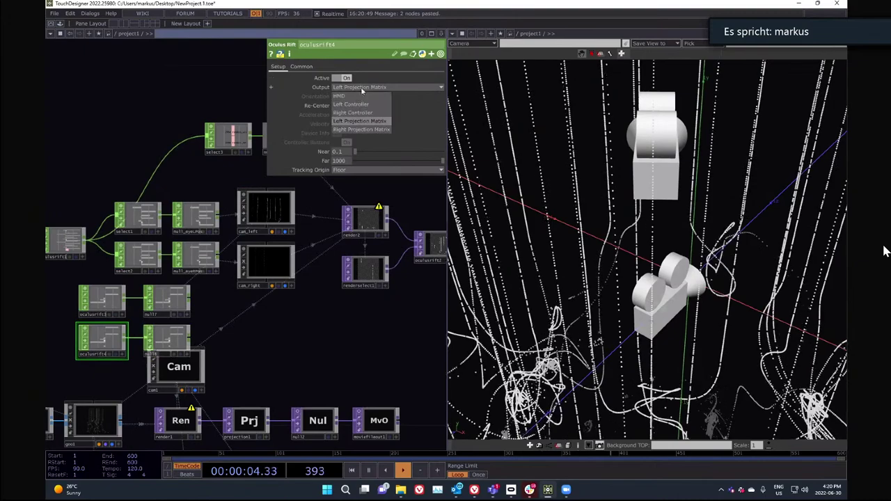
{"action": "left_click", "coordinate": [362, 130]}
- Set cam_right's projection to Custom Projection Matrix and assign null8 as its projection matrix
{"action": "left_click", "coordinate": [266, 265]}
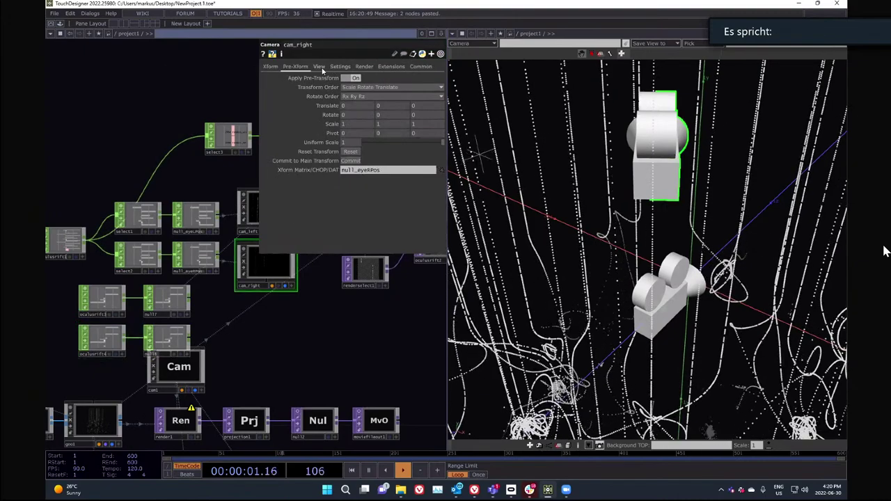
{"action": "left_click", "coordinate": [319, 67]}
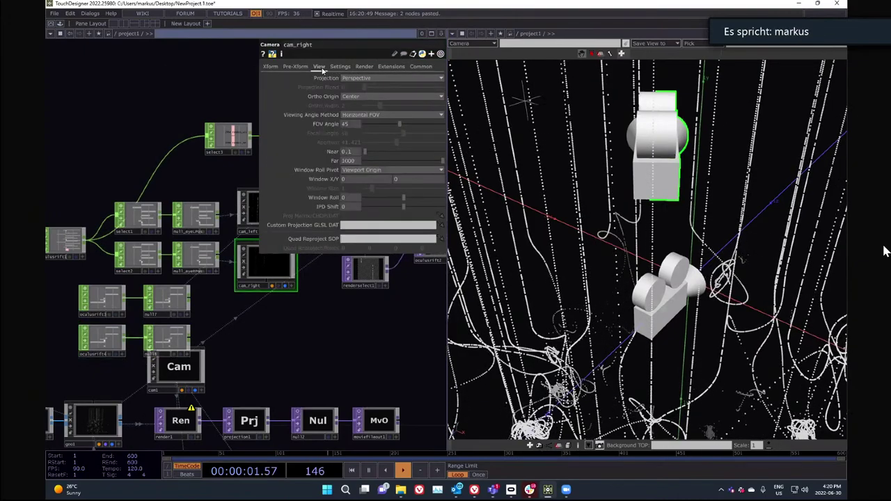
{"action": "left_click", "coordinate": [362, 79]}
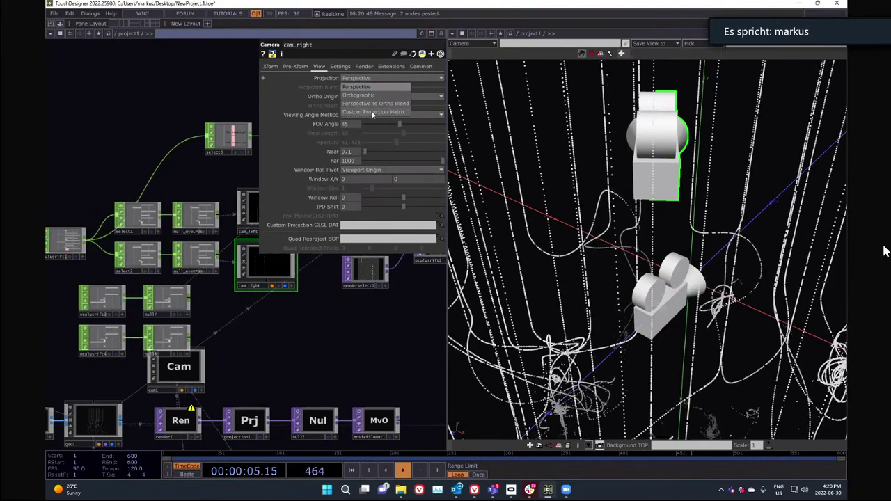
{"action": "left_click", "coordinate": [373, 113]}
{"action": "left_click_drag", "start_coordinate": [170, 343], "coordinate": [365, 220]}
{"action": "left_click_drag", "start_coordinate": [316, 338], "coordinate": [174, 364]}
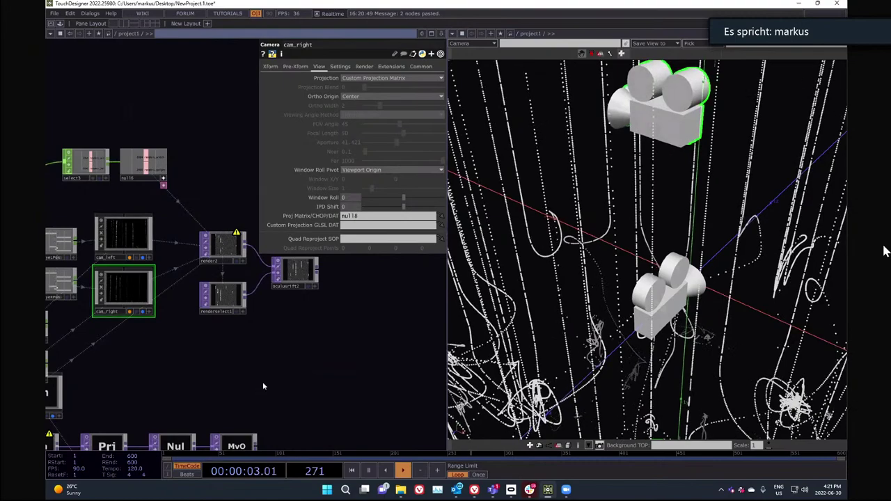
- Move the ENTANGLEMENT Audio File In and its connected Audio Binaural node up beneath the VR render nodes
{"action": "scroll", "coordinate": [275, 325], "scroll_direction": "down", "scroll_amount": 5}
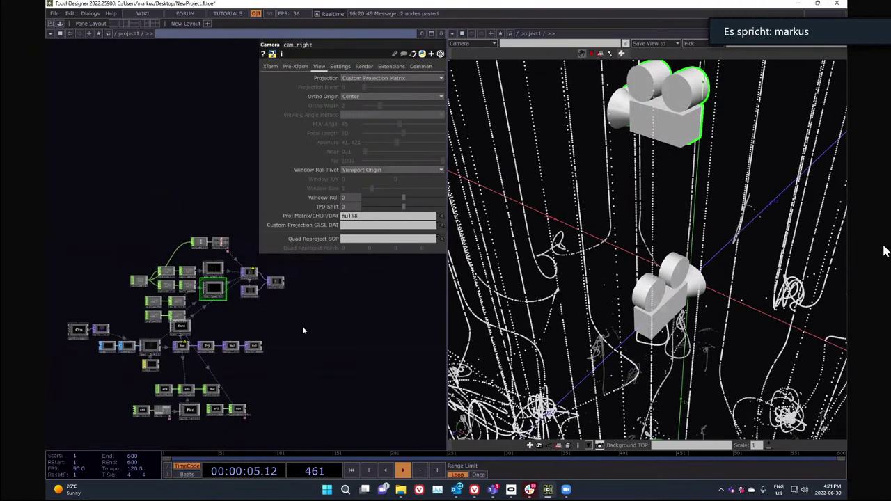
{"action": "scroll", "coordinate": [279, 285], "scroll_direction": "up", "scroll_amount": 8}
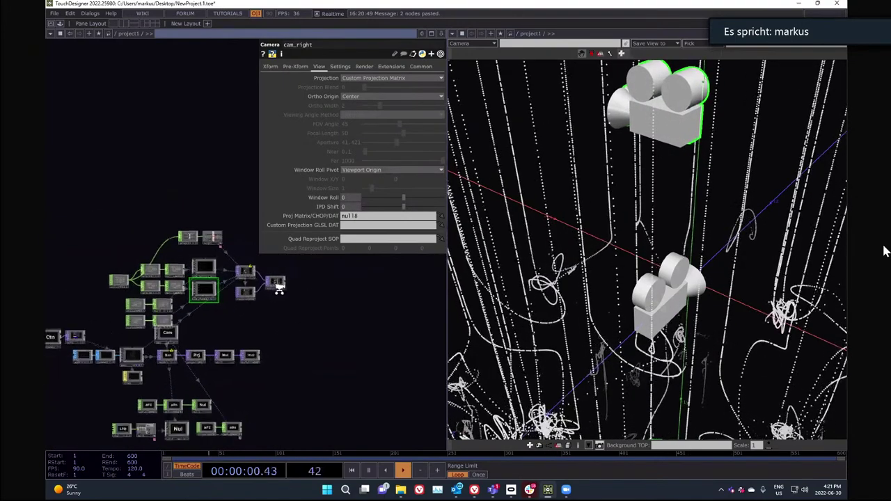
{"action": "left_click", "coordinate": [234, 313]}
{"action": "middle_click_drag", "start_coordinate": [238, 310], "coordinate": [249, 362]}
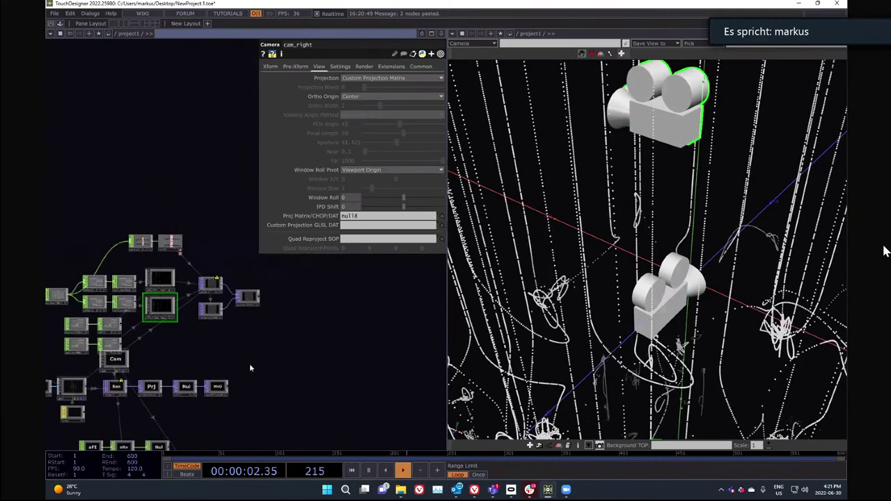
{"action": "left_click_drag", "start_coordinate": [264, 330], "coordinate": [293, 275]}
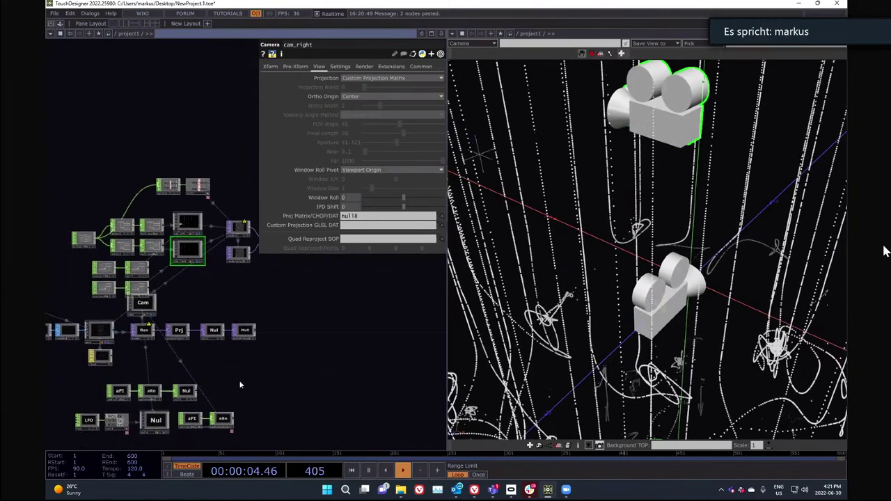
{"action": "scroll", "coordinate": [151, 404], "scroll_direction": "up", "scroll_amount": 1}
{"action": "scroll", "coordinate": [151, 403], "scroll_direction": "up", "scroll_amount": 3}
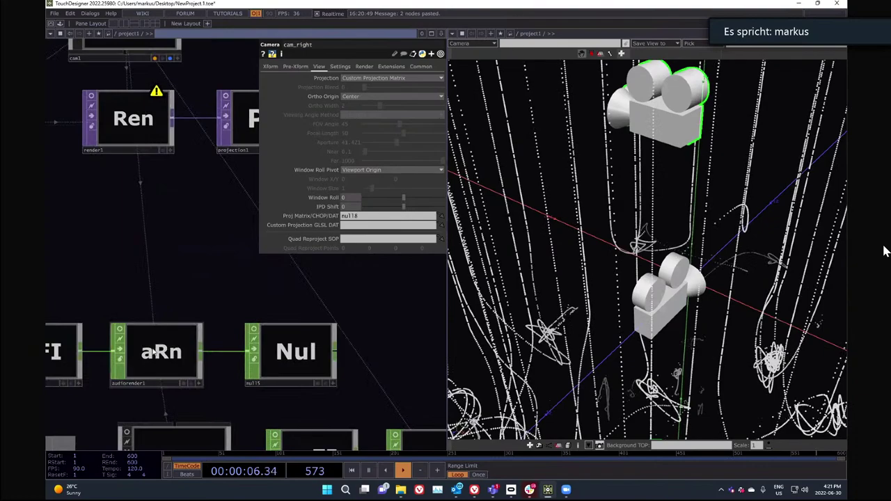
{"action": "scroll", "coordinate": [142, 354], "scroll_direction": "down", "scroll_amount": 5}
{"action": "scroll", "coordinate": [183, 387], "scroll_direction": "up", "scroll_amount": 4}
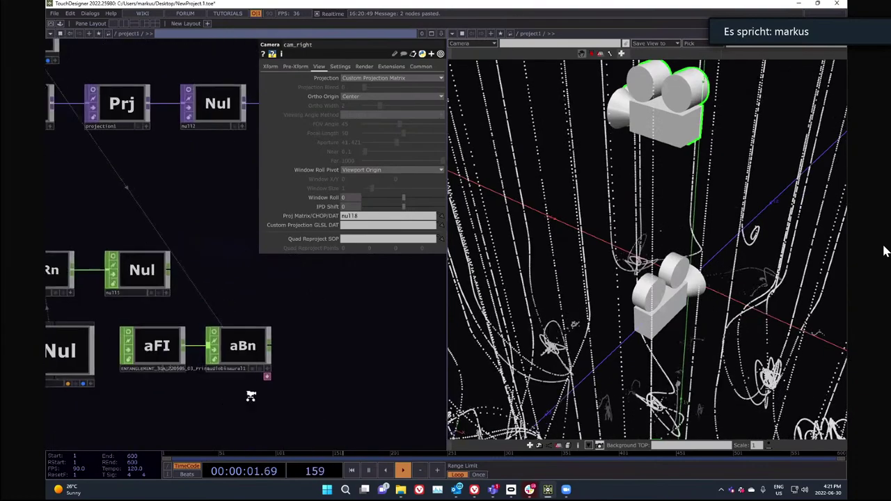
{"action": "right_click_drag", "start_coordinate": [262, 402], "coordinate": [173, 353]}
{"action": "left_click_drag", "start_coordinate": [142, 402], "coordinate": [166, 209]}
- Examine the channels of the ENTANGLEMENT audio file and the setup parameters of the Audio Binaural node
{"action": "scroll", "coordinate": [149, 388], "scroll_direction": "down", "scroll_amount": 2}
{"action": "scroll", "coordinate": [166, 208], "scroll_direction": "up", "scroll_amount": 1}
{"action": "scroll", "coordinate": [143, 196], "scroll_direction": "up", "scroll_amount": 3}
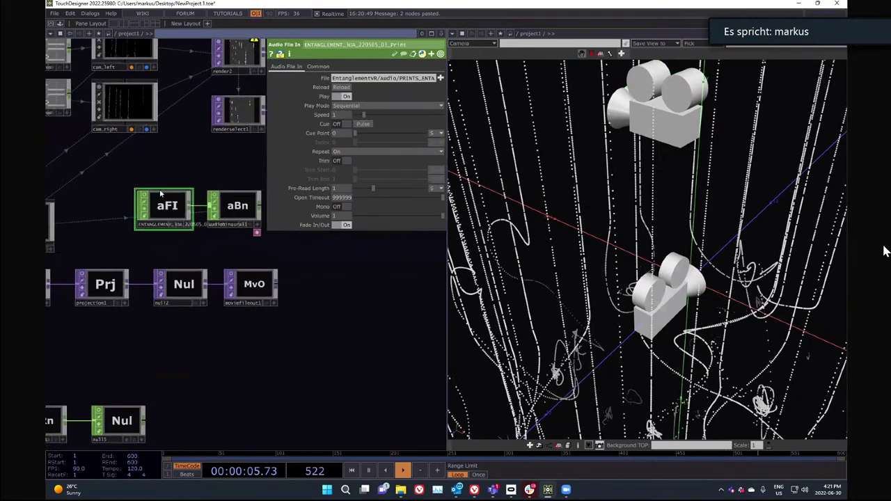
{"action": "left_click", "coordinate": [140, 192]}
{"action": "scroll", "coordinate": [172, 212], "scroll_direction": "up", "scroll_amount": 4}
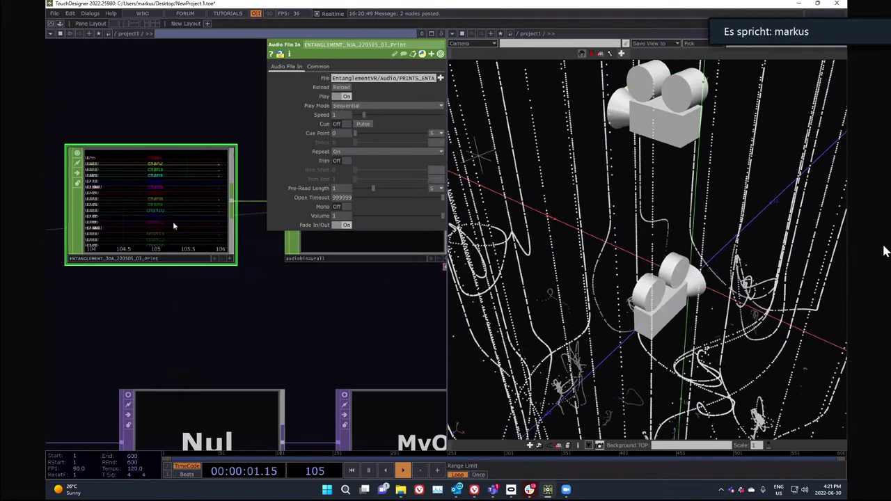
{"action": "scroll", "coordinate": [135, 198], "scroll_direction": "up", "scroll_amount": 2}
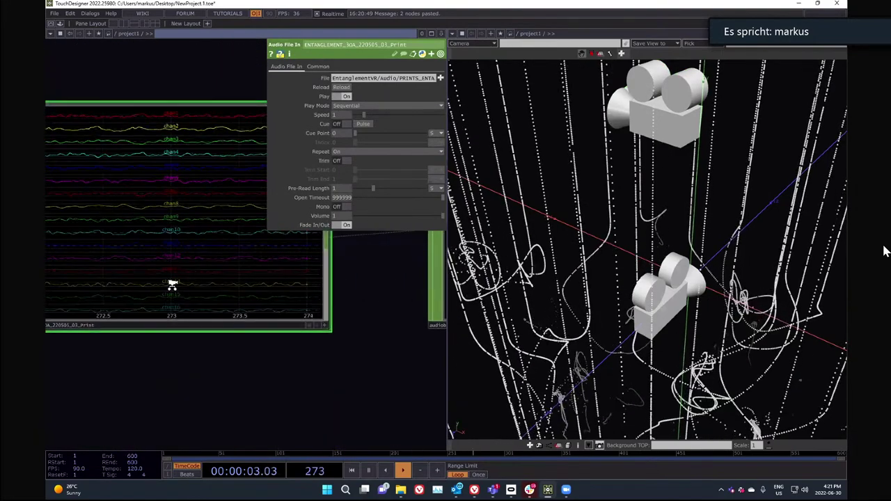
{"action": "scroll", "coordinate": [188, 278], "scroll_direction": "down", "scroll_amount": 5}
{"action": "scroll", "coordinate": [161, 241], "scroll_direction": "up", "scroll_amount": 3}
{"action": "left_click", "coordinate": [164, 241]}
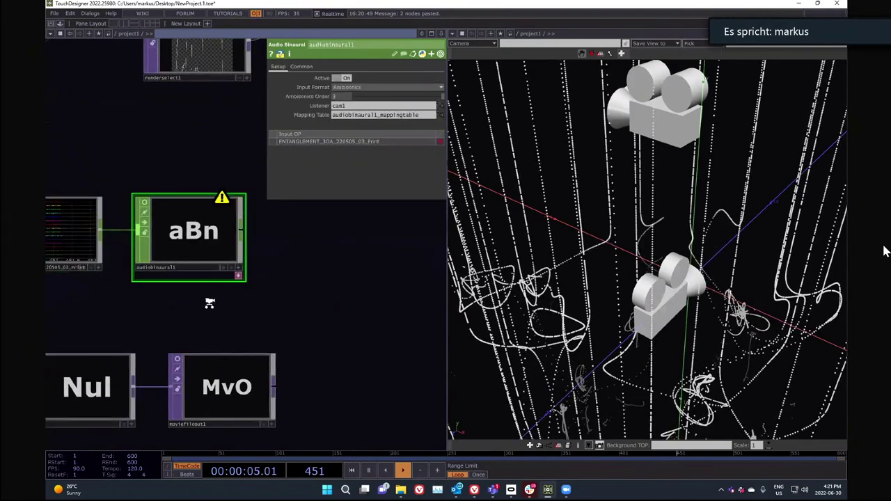
- Branch a new Select CHOP off the oculusrift1 output, placed above the existing Select nodes
{"action": "scroll", "coordinate": [209, 298], "scroll_direction": "down", "scroll_amount": 4}
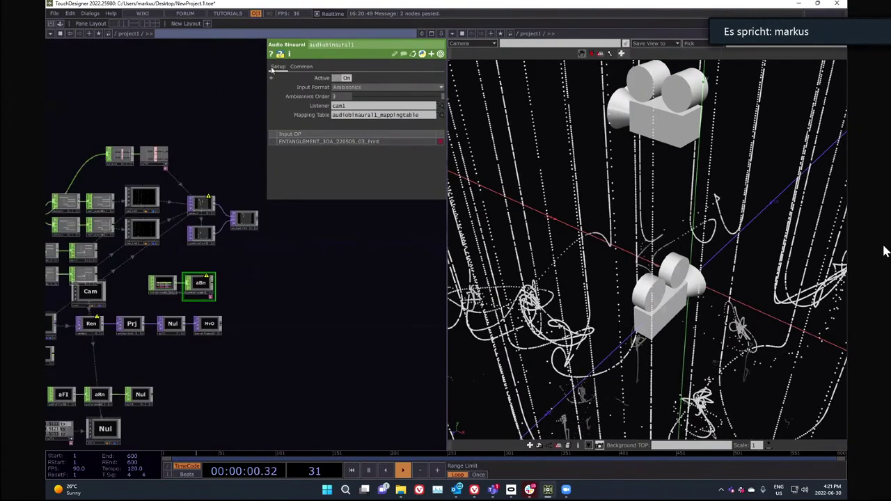
{"action": "scroll", "coordinate": [211, 252], "scroll_direction": "up", "scroll_amount": 4}
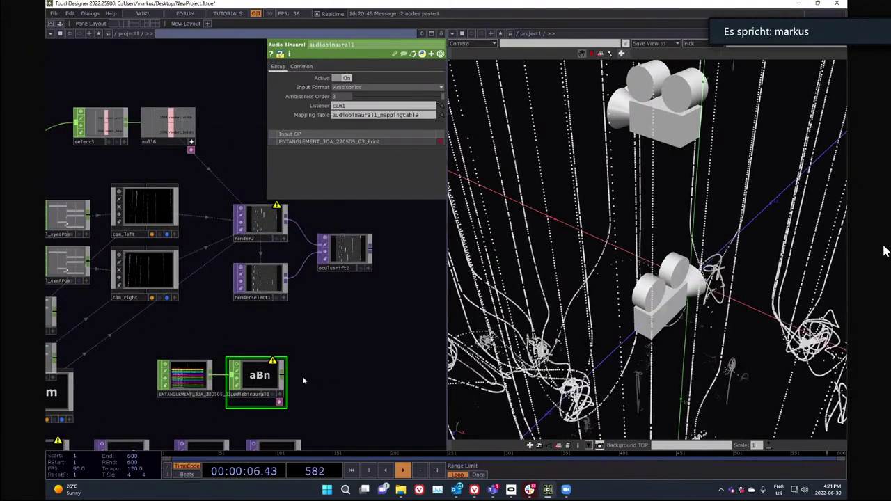
{"action": "scroll", "coordinate": [307, 376], "scroll_direction": "down", "scroll_amount": 5}
{"action": "scroll", "coordinate": [170, 333], "scroll_direction": "up", "scroll_amount": 8}
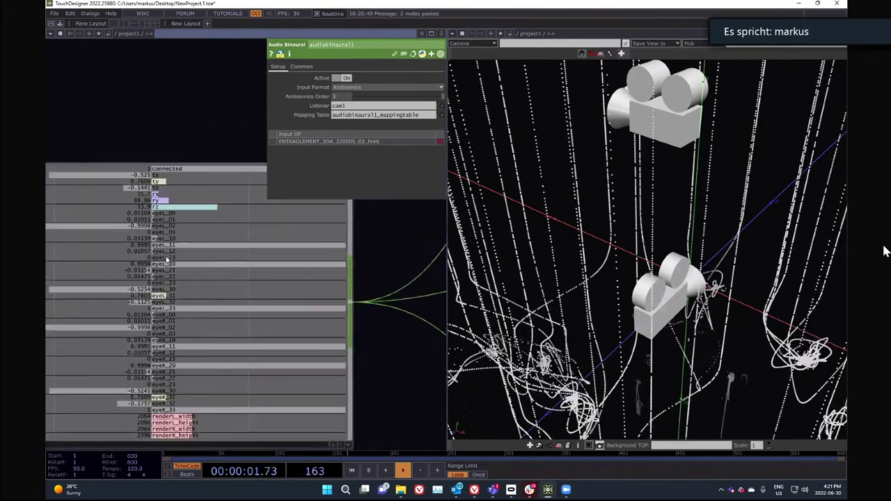
{"action": "scroll", "coordinate": [171, 212], "scroll_direction": "down", "scroll_amount": 5}
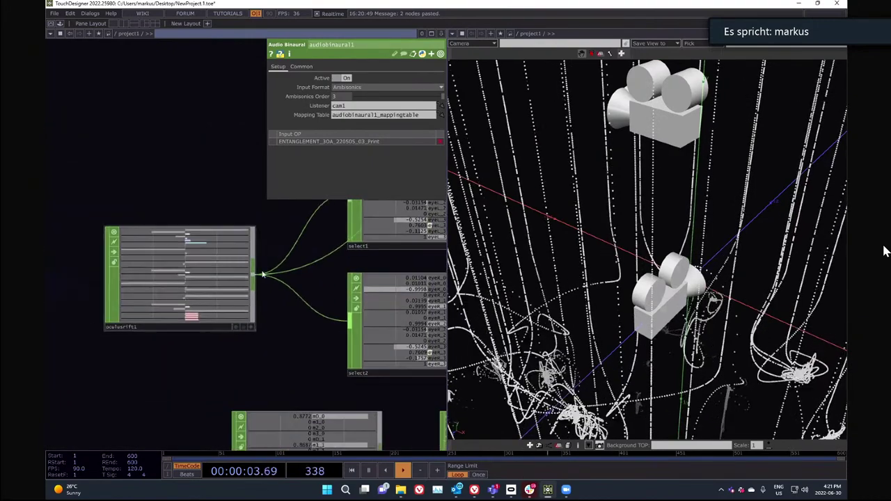
{"action": "left_click", "coordinate": [156, 277]}
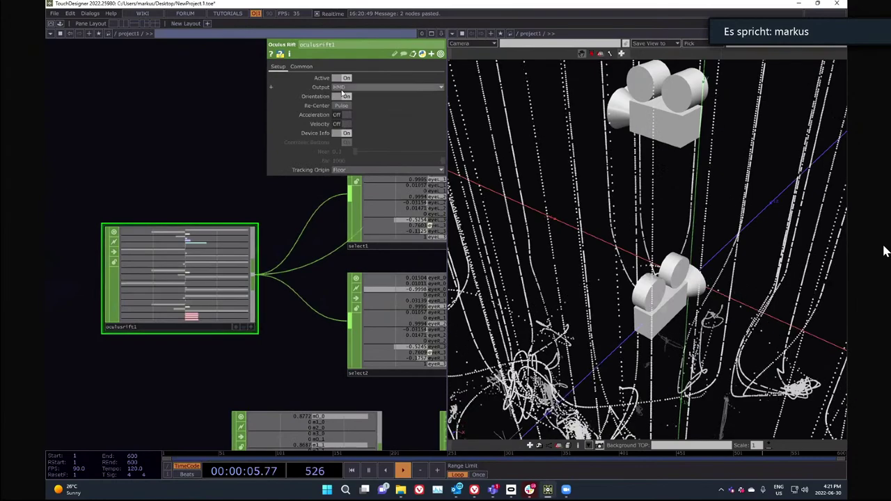
{"action": "left_click_drag", "start_coordinate": [254, 345], "coordinate": [172, 376]}
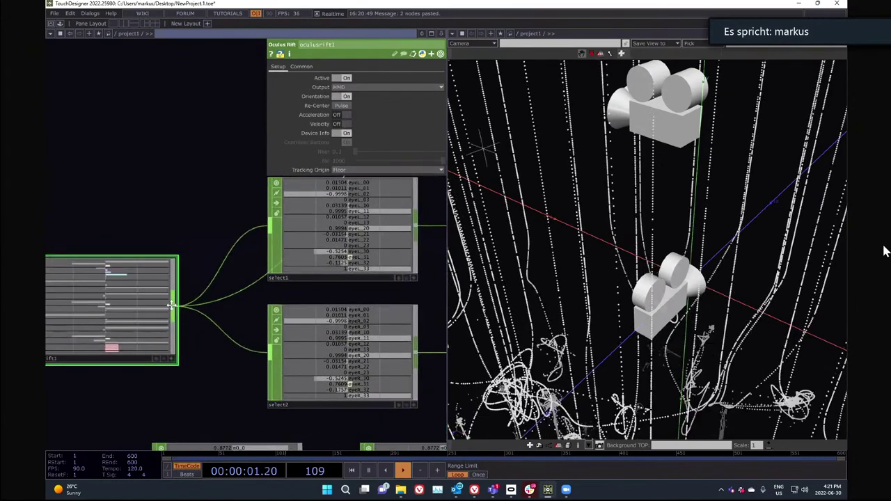
{"action": "right_click", "coordinate": [171, 305]}
{"action": "left_click", "coordinate": [255, 334]}
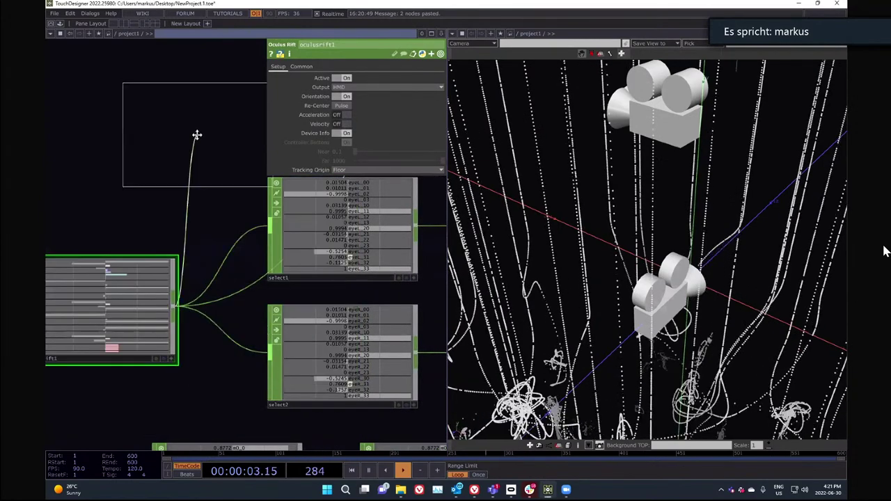
{"action": "left_click", "coordinate": [197, 134]}
{"action": "scroll", "coordinate": [181, 276], "scroll_direction": "down", "scroll_amount": 5}
{"action": "left_click_drag", "start_coordinate": [172, 274], "coordinate": [230, 230]}
- Limit the new Select CHOP to the headset's translation and rotation channels with the channel names t* r[xyz]
{"action": "left_click", "coordinate": [439, 87]}
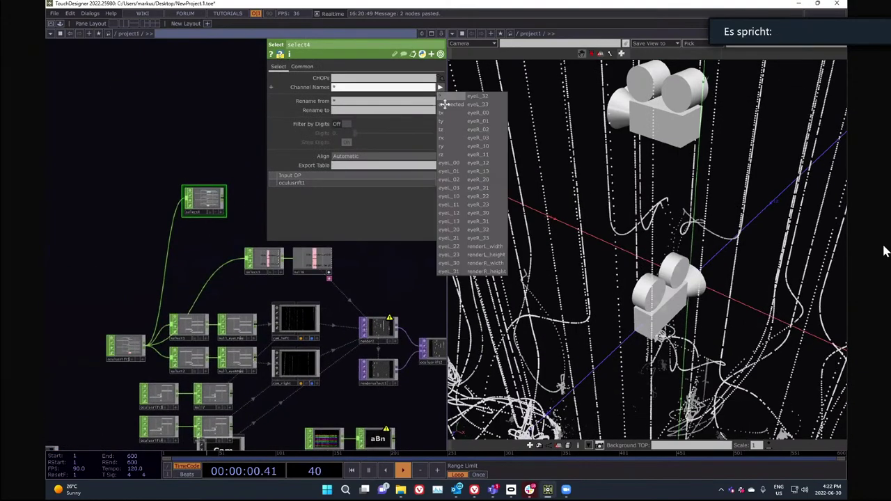
{"action": "left_click", "coordinate": [450, 113]}
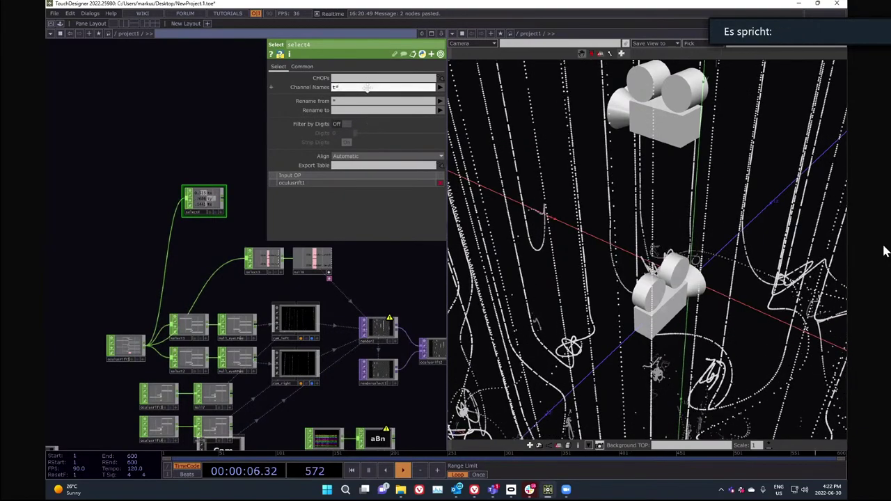
{"action": "type", "text": "*"}
{"action": "key", "text": "Return"}
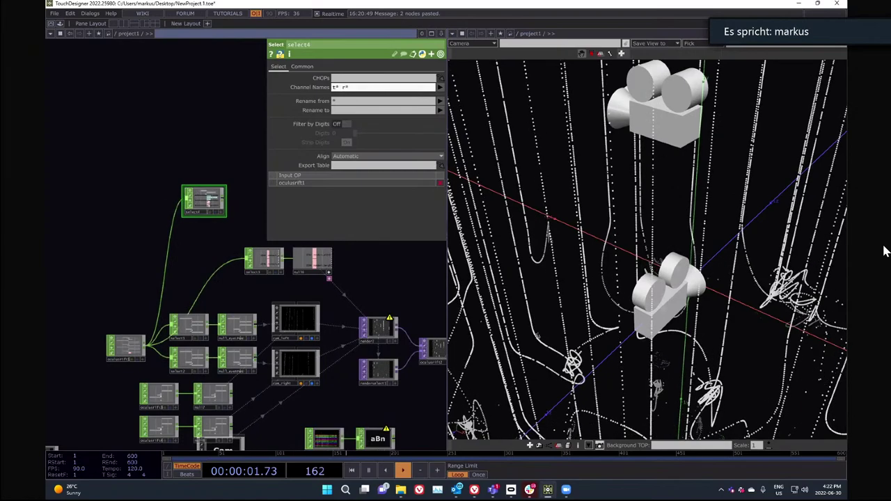
{"action": "scroll", "coordinate": [209, 207], "scroll_direction": "up", "scroll_amount": 7}
{"action": "scroll", "coordinate": [234, 183], "scroll_direction": "up", "scroll_amount": 2}
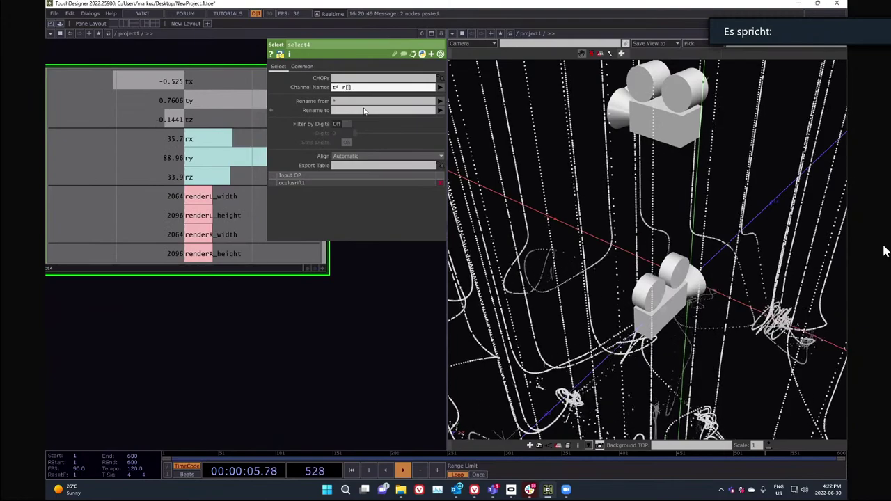
{"action": "type", "text": "yz"}
{"action": "key", "text": "Return"}
- Connect a Null CHOP to the output of the head-tracking Select CHOP
{"action": "scroll", "coordinate": [189, 272], "scroll_direction": "down", "scroll_amount": 4}
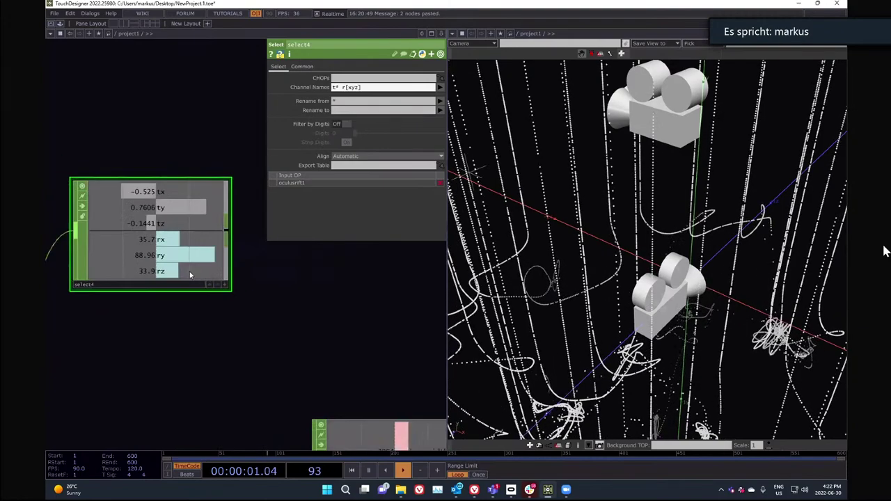
{"action": "right_click", "coordinate": [176, 273]}
{"action": "left_click", "coordinate": [206, 286]}
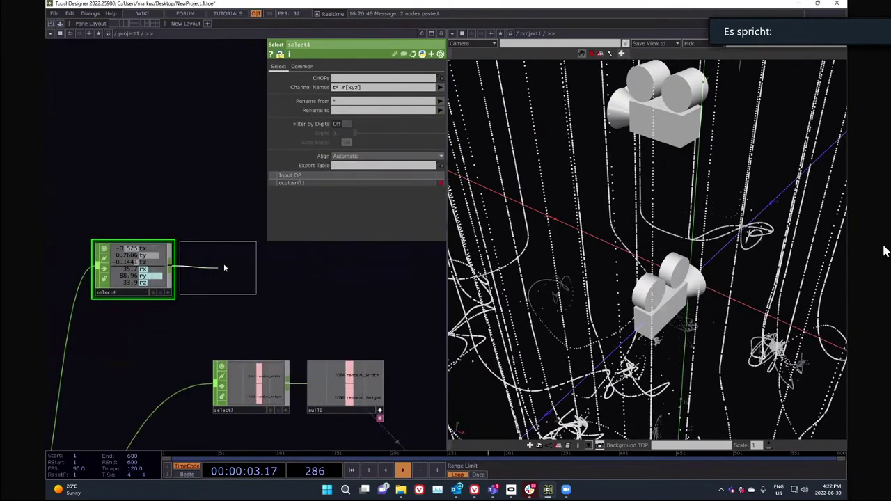
{"action": "left_click", "coordinate": [213, 254]}
- Add a Null COMP beside the head-tracking Null CHOP
{"action": "scroll", "coordinate": [213, 255], "scroll_direction": "down", "scroll_amount": 5}
{"action": "key", "text": "Tab"}
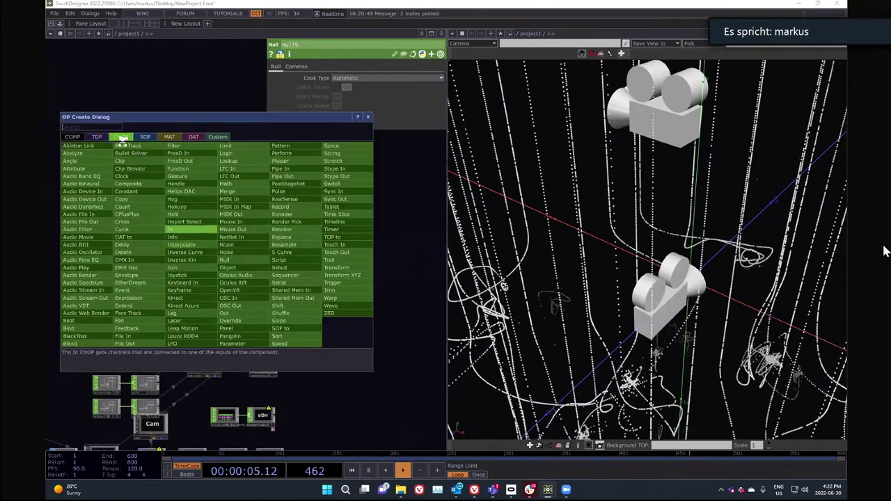
{"action": "left_click", "coordinate": [86, 137]}
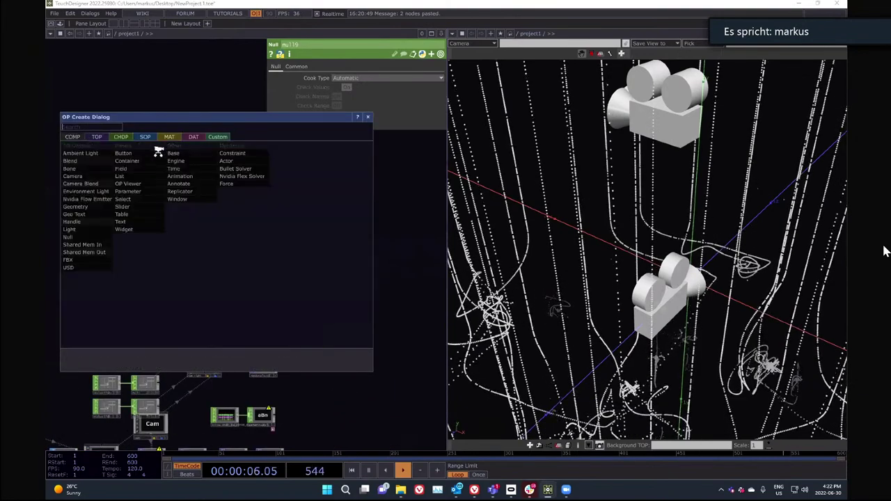
{"action": "left_click", "coordinate": [86, 237]}
{"action": "left_click", "coordinate": [218, 243]}
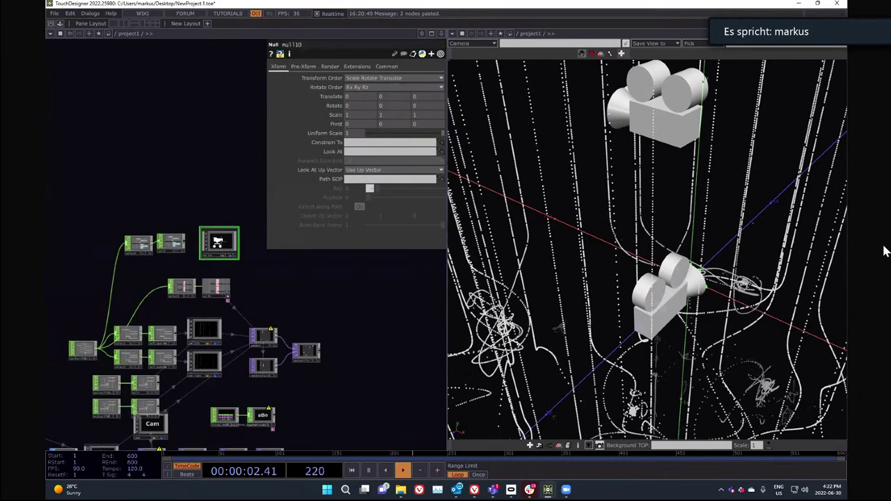
- Export the tx, ty and tz channels of null9 to the Translate values of null10
{"action": "scroll", "coordinate": [211, 245], "scroll_direction": "up", "scroll_amount": 3}
{"action": "left_click_drag", "start_coordinate": [116, 231], "coordinate": [359, 97]}
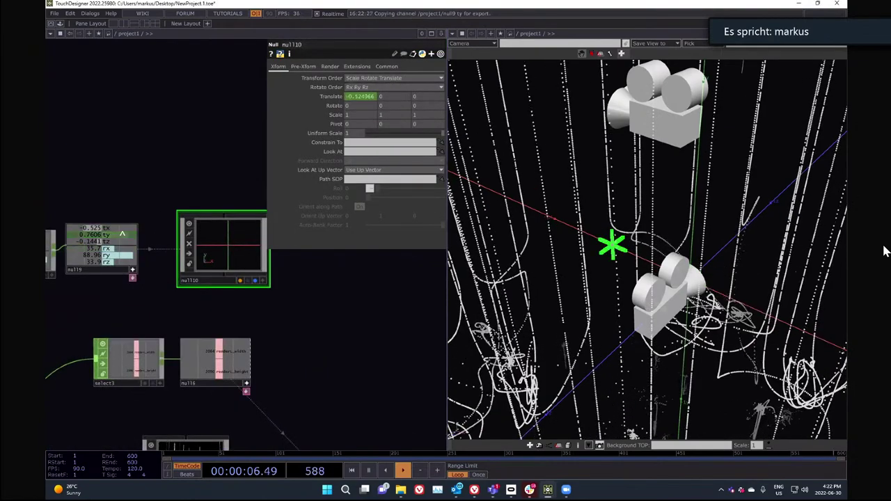
{"action": "left_click_drag", "start_coordinate": [122, 234], "coordinate": [401, 96]}
{"action": "left_click", "coordinate": [400, 88]}
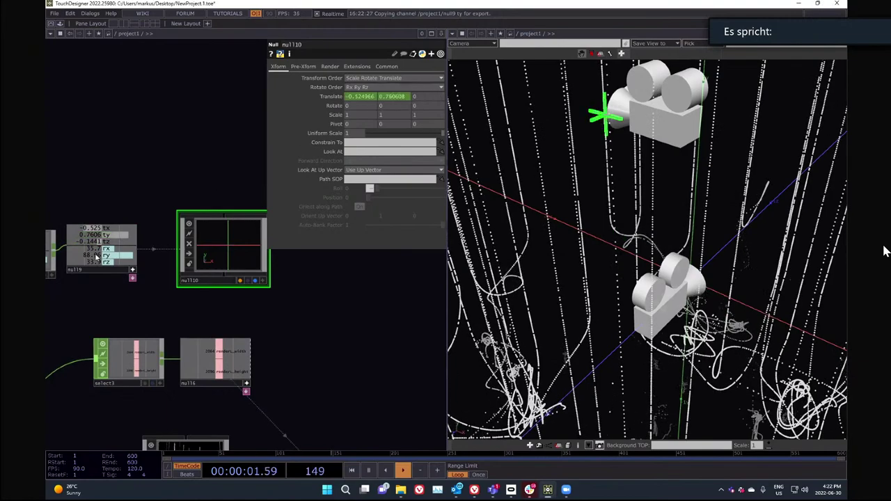
{"action": "left_click_drag", "start_coordinate": [337, 116], "coordinate": [423, 96]}
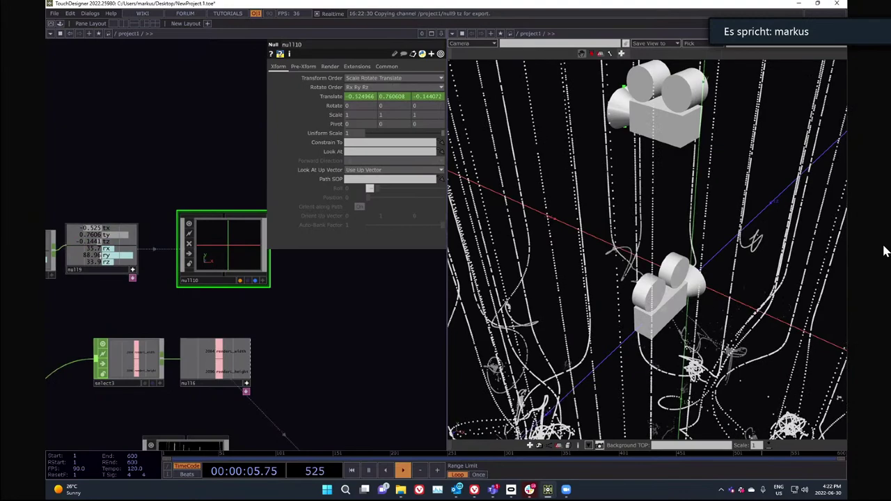
- Export the rx, ry and rz channels of null9 to the Rotate values of null10
{"action": "left_click_drag", "start_coordinate": [127, 247], "coordinate": [358, 105]}
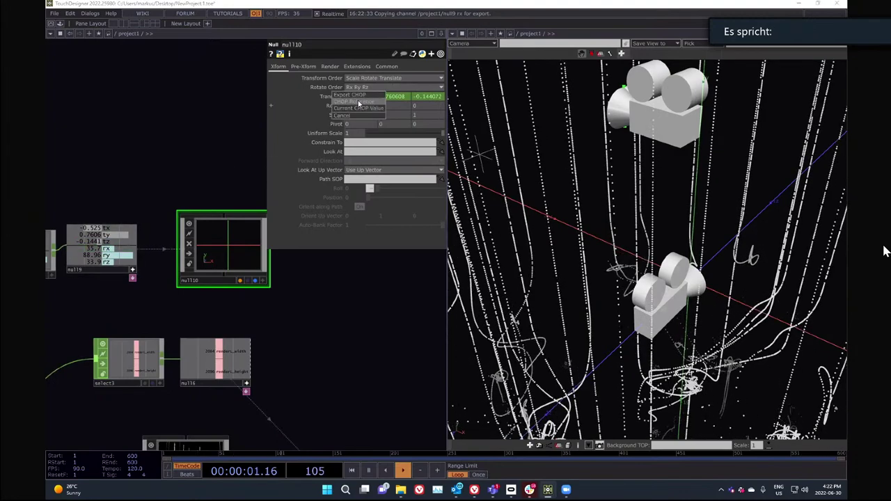
{"action": "left_click", "coordinate": [358, 96]}
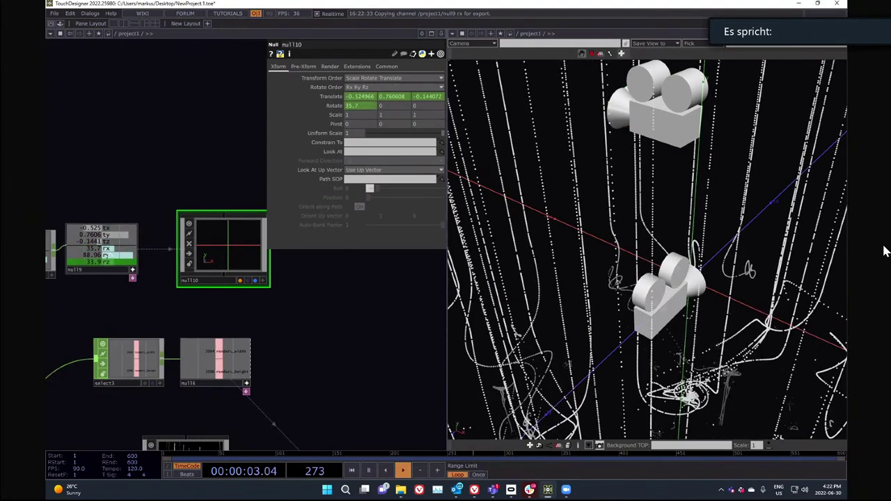
{"action": "left_click_drag", "start_coordinate": [109, 257], "coordinate": [380, 105]}
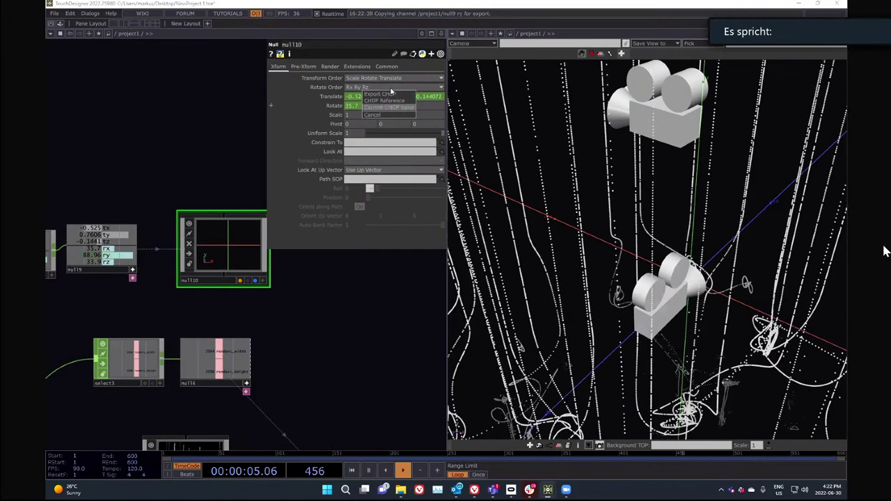
{"action": "left_click", "coordinate": [377, 94]}
{"action": "left_click_drag", "start_coordinate": [108, 264], "coordinate": [416, 106]}
{"action": "left_click", "coordinate": [425, 98]}
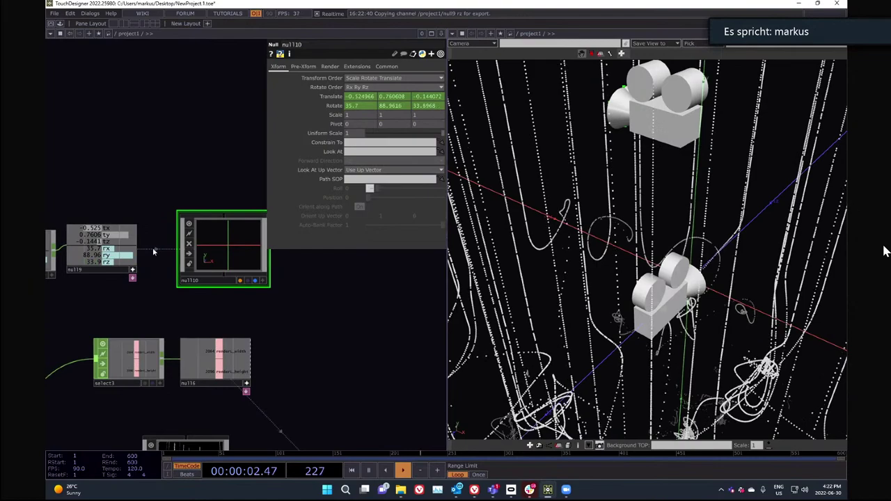
- Assign null10 as the listener of the Audio Binaural node
{"action": "scroll", "coordinate": [156, 249], "scroll_direction": "down", "scroll_amount": 6}
{"action": "scroll", "coordinate": [201, 403], "scroll_direction": "up", "scroll_amount": 2}
{"action": "scroll", "coordinate": [201, 409], "scroll_direction": "up", "scroll_amount": 3}
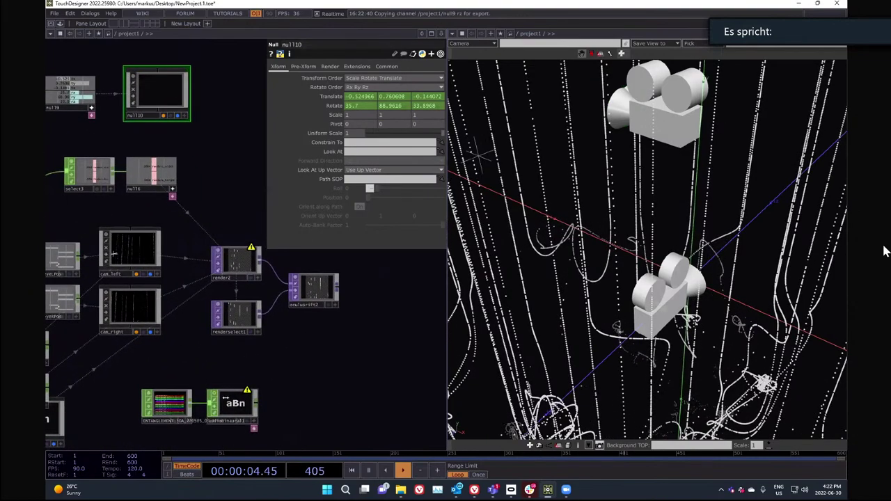
{"action": "left_click", "coordinate": [222, 413]}
{"action": "left_click_drag", "start_coordinate": [166, 91], "coordinate": [383, 106]}
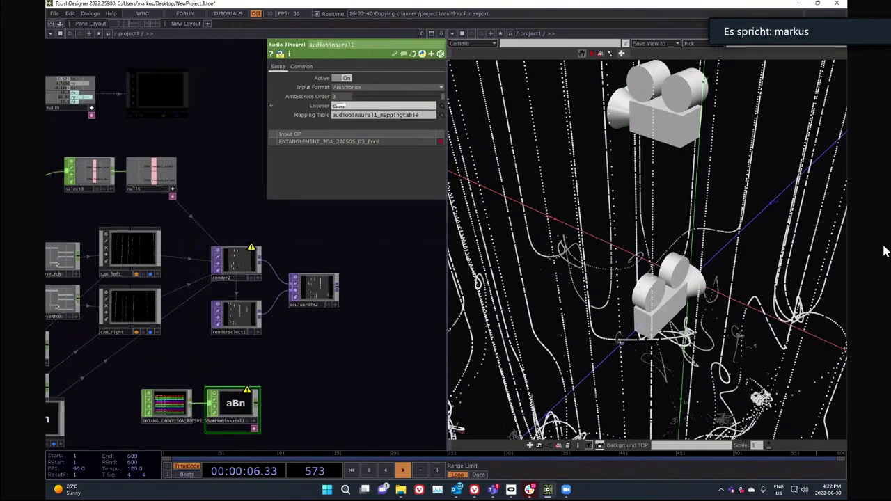
- Inspect the Audio Binaural node's operator information and turn on its viewer
{"action": "scroll", "coordinate": [230, 375], "scroll_direction": "up", "scroll_amount": 5}
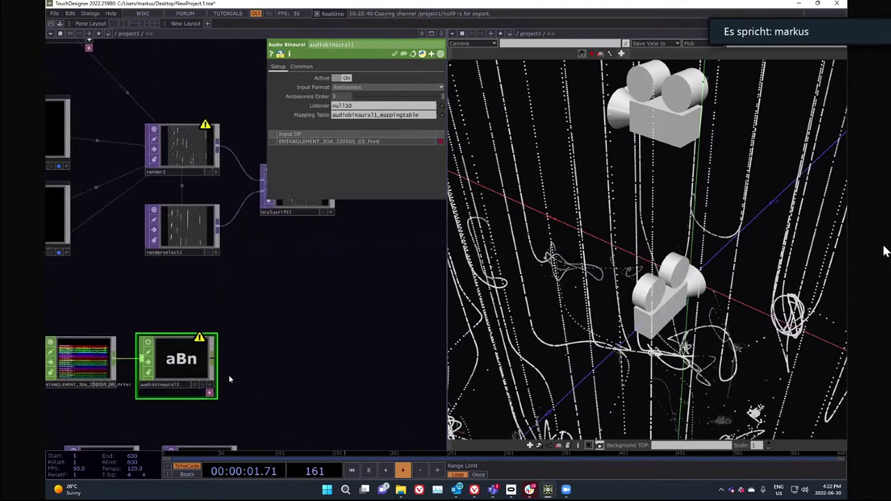
{"action": "middle_click", "coordinate": [137, 348]}
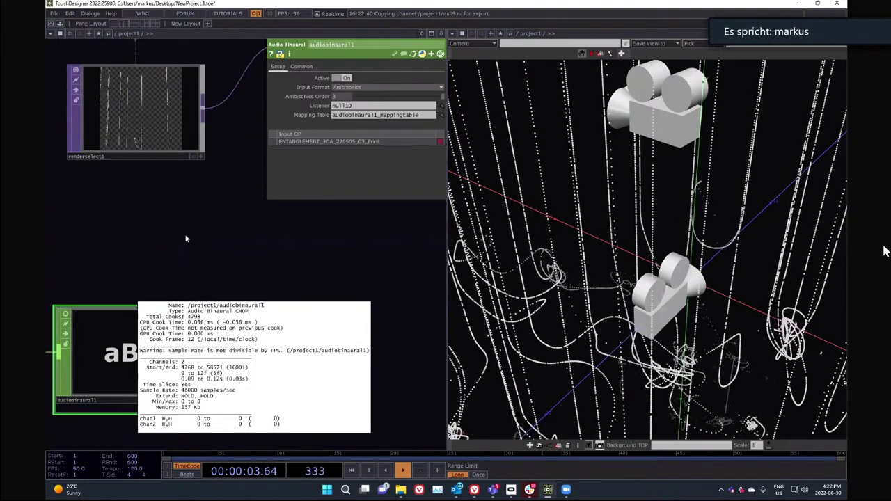
{"action": "scroll", "coordinate": [268, 294], "scroll_direction": "down", "scroll_amount": 4}
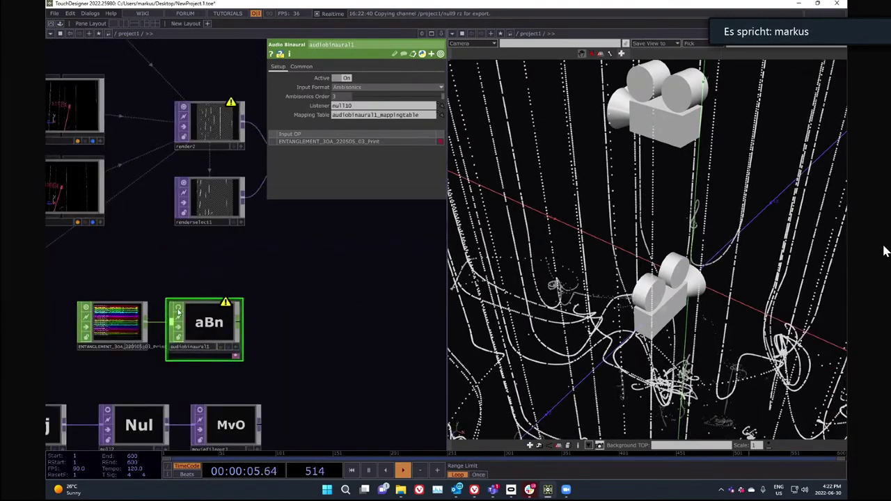
{"action": "left_click", "coordinate": [177, 310]}
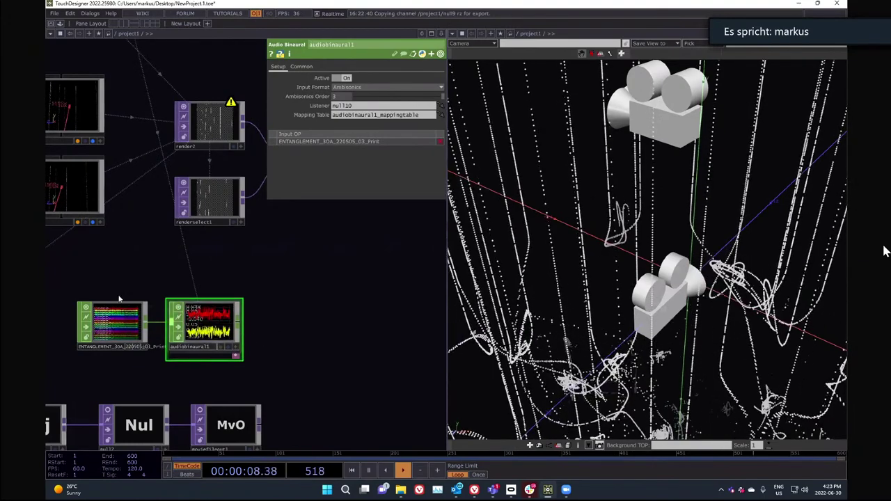
- Connect an Audio Device Out CHOP to the Audio Binaural node and set its device to Headphones (Oculus Virtual Audio Device)
{"action": "key", "text": "Tab"}
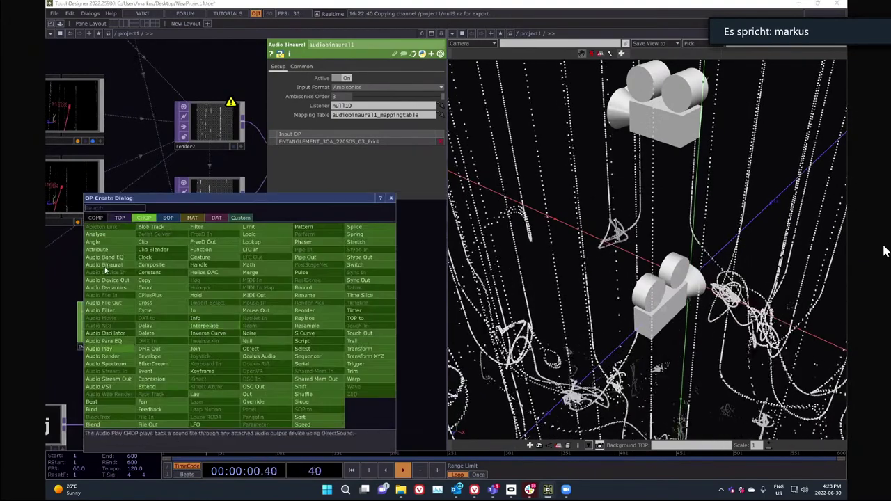
{"action": "key", "text": "Return"}
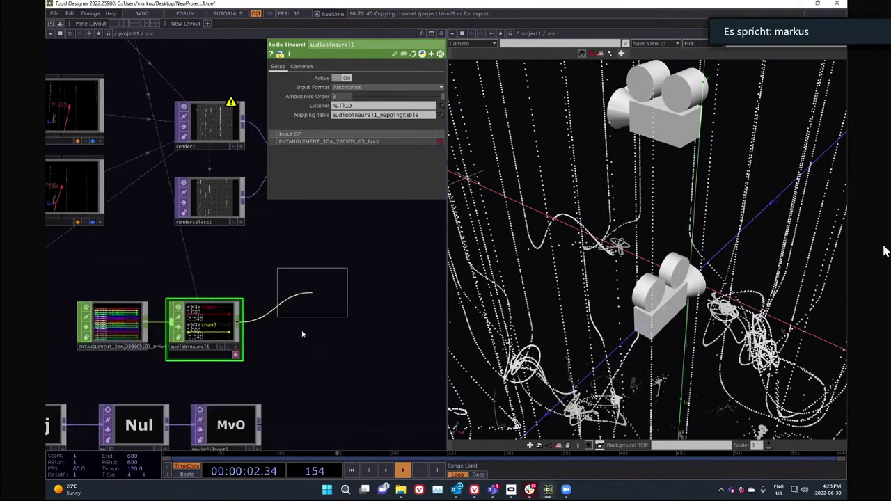
{"action": "left_click", "coordinate": [298, 328]}
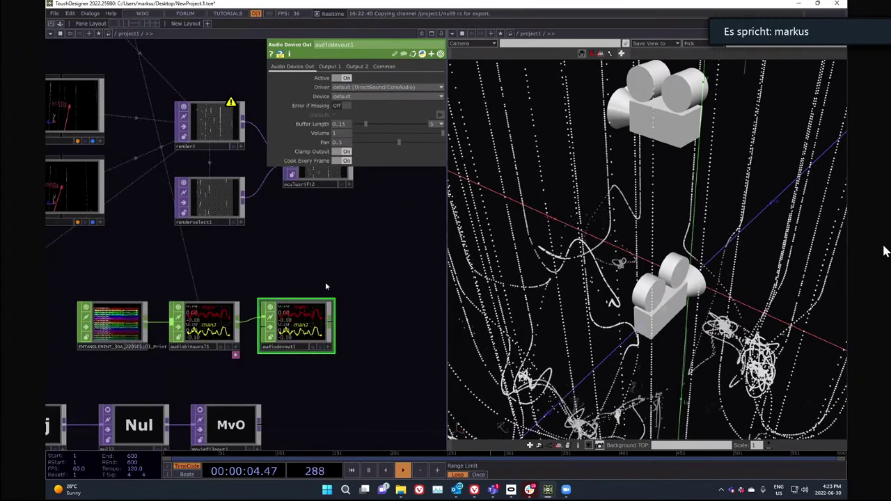
{"action": "left_click", "coordinate": [368, 96]}
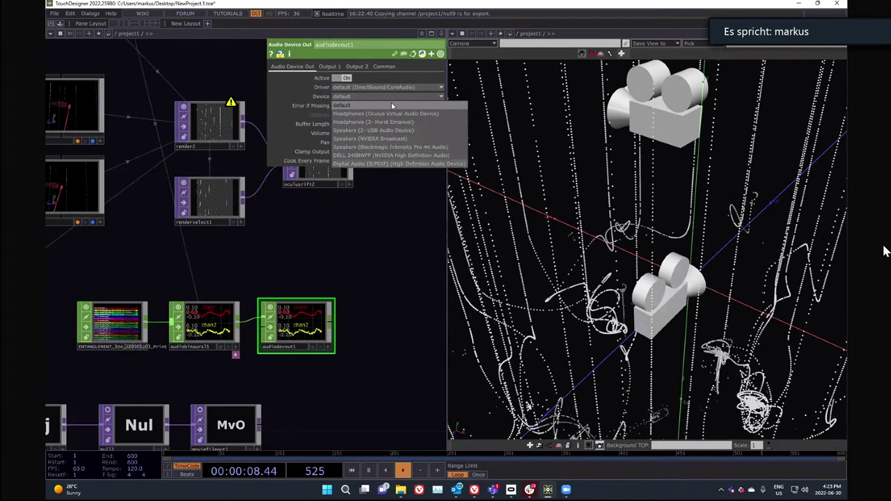
{"action": "left_click", "coordinate": [378, 112]}
{"action": "left_click_drag", "start_coordinate": [366, 256], "coordinate": [271, 295]}
{"action": "middle_click_drag", "start_coordinate": [272, 295], "coordinate": [283, 312]}
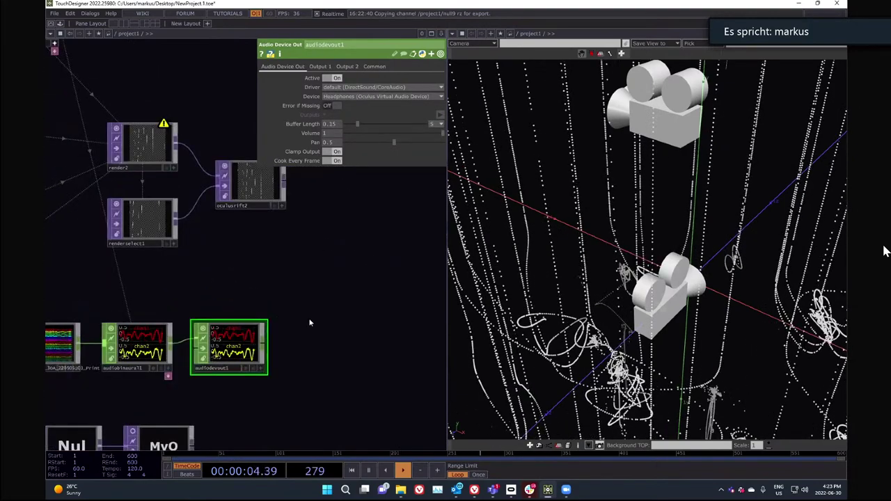
{"action": "scroll", "coordinate": [302, 314], "scroll_direction": "down", "scroll_amount": 3}
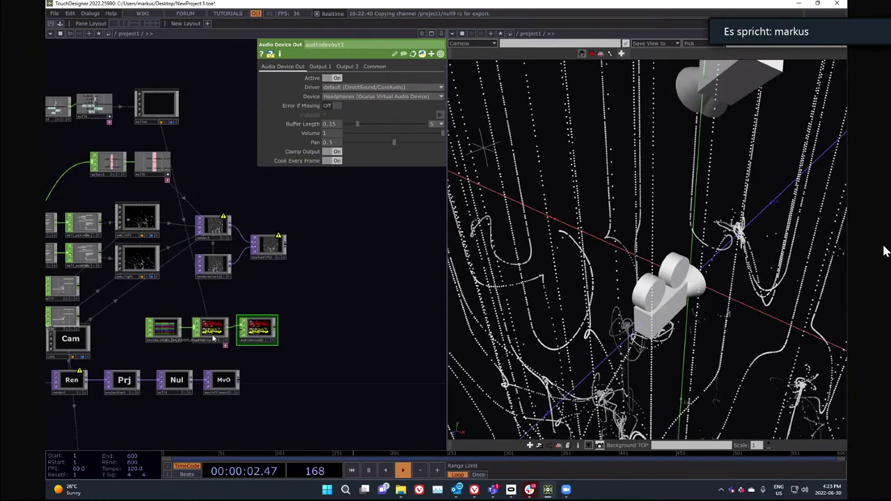
- Deactivate the Audio Device Out node so that it stops sending sound to the headphones
{"action": "scroll", "coordinate": [211, 339], "scroll_direction": "up", "scroll_amount": 3}
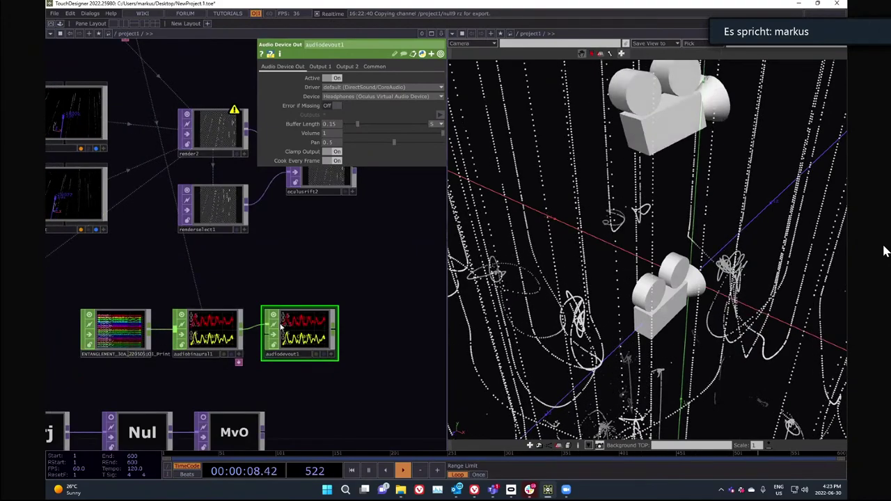
{"action": "left_click", "coordinate": [337, 79]}
{"action": "scroll", "coordinate": [247, 279], "scroll_direction": "down", "scroll_amount": 5}
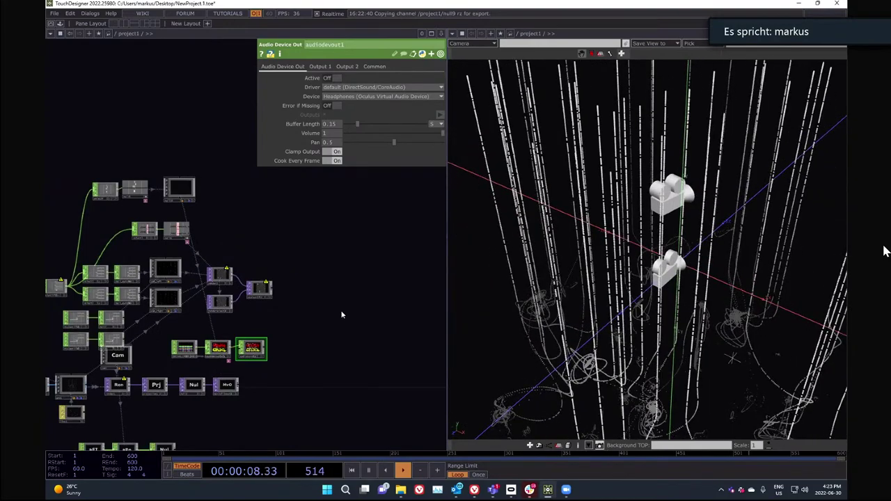
{"action": "left_click_drag", "start_coordinate": [322, 351], "coordinate": [342, 314]}
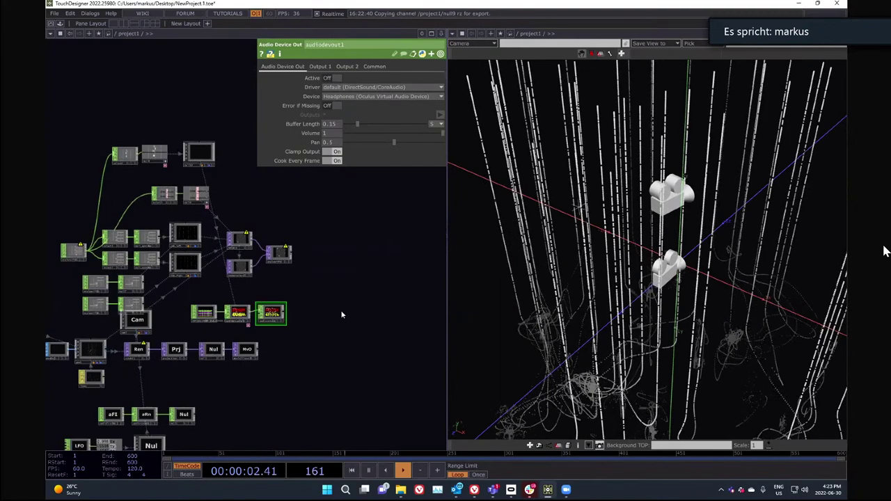
{"action": "scroll", "coordinate": [338, 293], "scroll_direction": "up", "scroll_amount": 2}
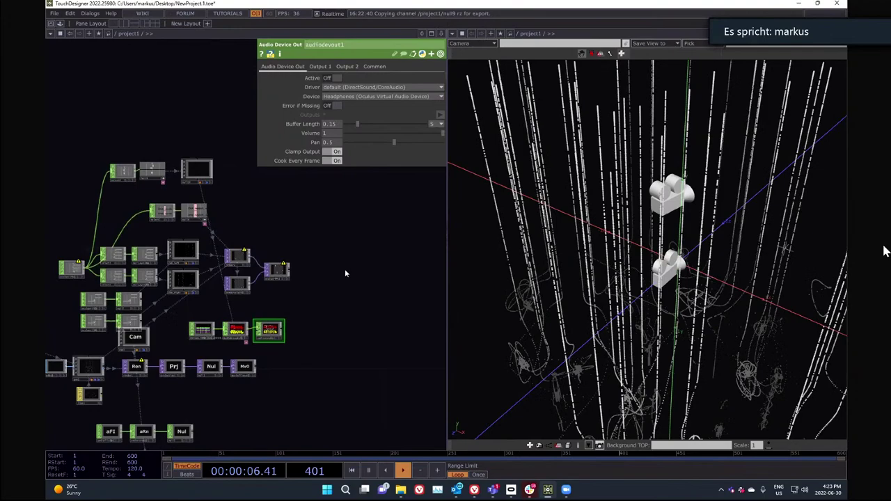
- Add a Box SOP in the empty network area beyond the Oculus Rift output node
{"action": "key", "text": "Tab"}
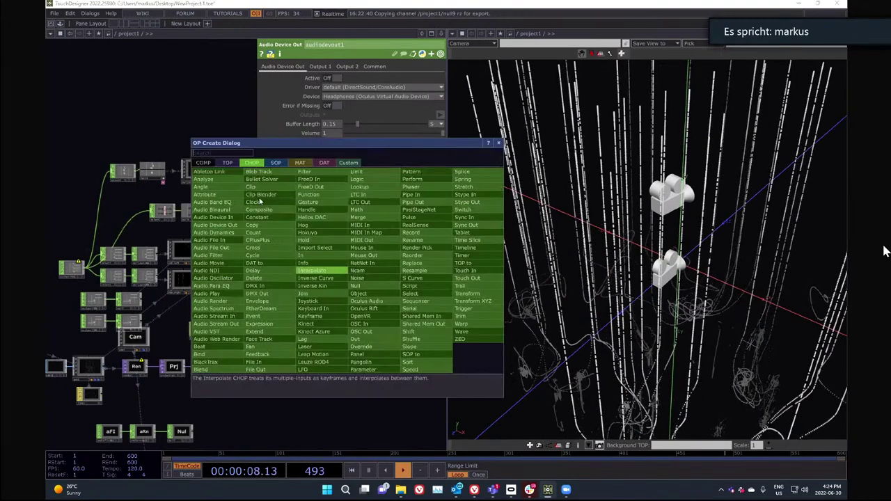
{"action": "left_click", "coordinate": [276, 162]}
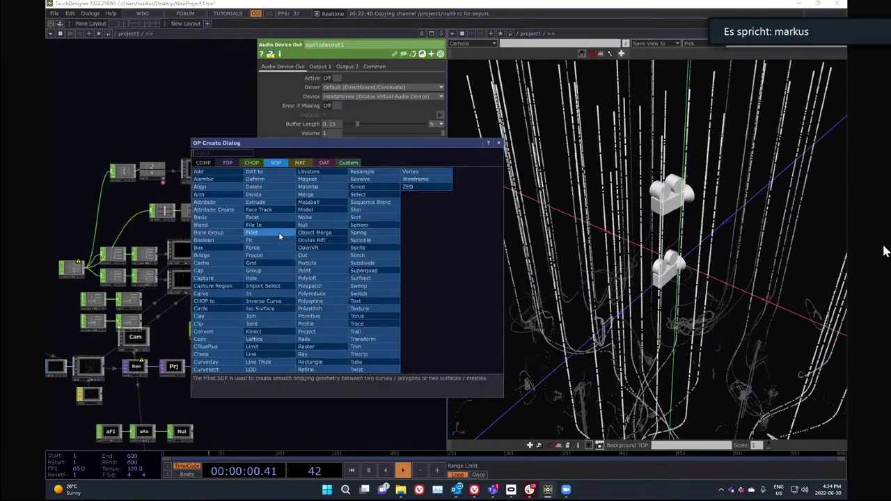
{"action": "type", "text": "box"}
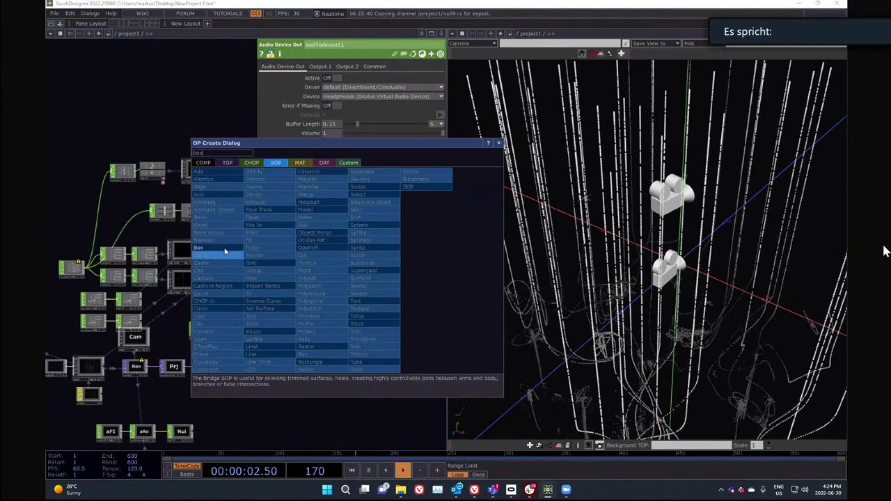
{"action": "left_click", "coordinate": [220, 250]}
{"action": "left_click", "coordinate": [329, 214]}
{"action": "left_click_drag", "start_coordinate": [335, 270], "coordinate": [303, 284]}
- Attach a Geometry COMP to the output of the Box SOP
{"action": "scroll", "coordinate": [330, 255], "scroll_direction": "up", "scroll_amount": 3}
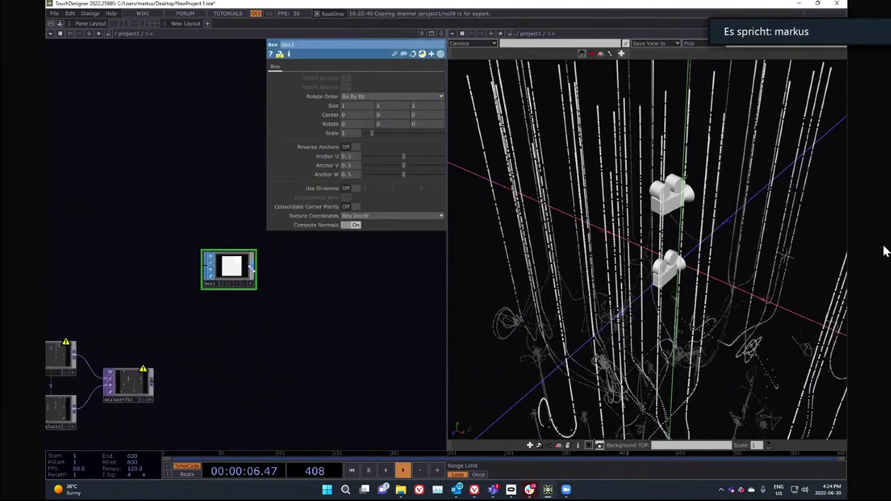
{"action": "key", "text": "Tab"}
{"action": "left_click", "coordinate": [107, 163]}
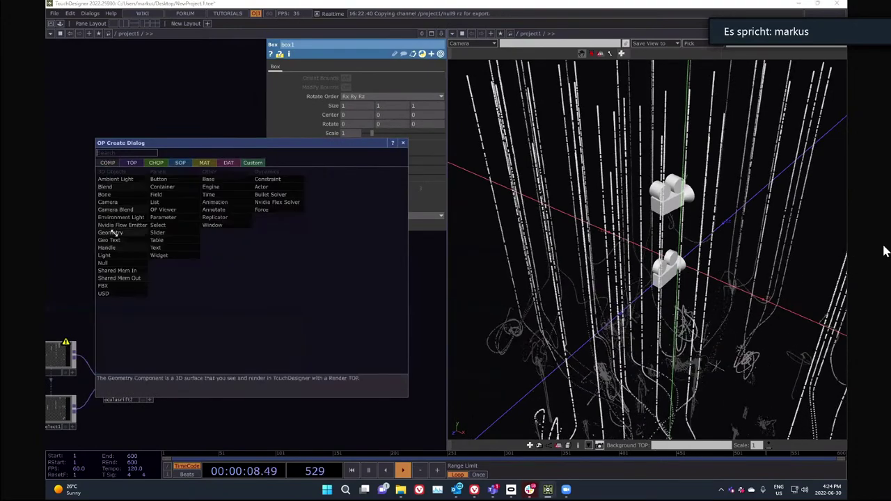
{"action": "left_click", "coordinate": [113, 232]}
{"action": "left_click", "coordinate": [315, 278]}
- Set the box geometry's Uniform Scale to 0.244 and its Translate Z to -3
{"action": "scroll", "coordinate": [194, 335], "scroll_direction": "down", "scroll_amount": 6}
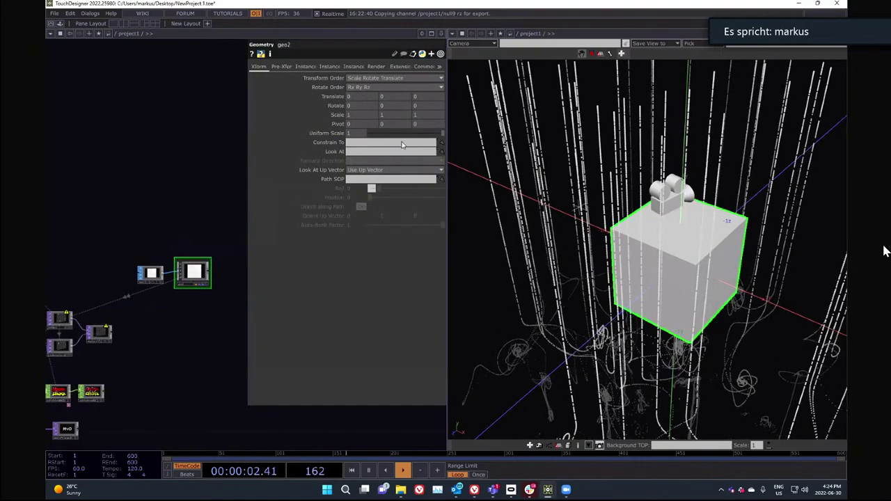
{"action": "left_click_drag", "start_coordinate": [415, 134], "coordinate": [388, 134]}
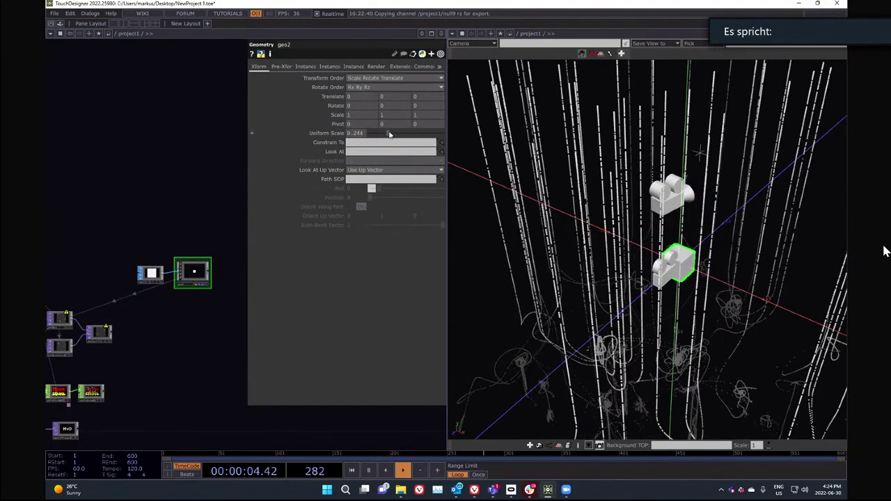
{"action": "mouse_move", "coordinate": [421, 96]}
{"action": "left_mouse_down"}
{"action": "mouse_move", "coordinate": [440, 90]}
{"action": "mouse_move", "coordinate": [422, 91]}
{"action": "left_mouse_up"}
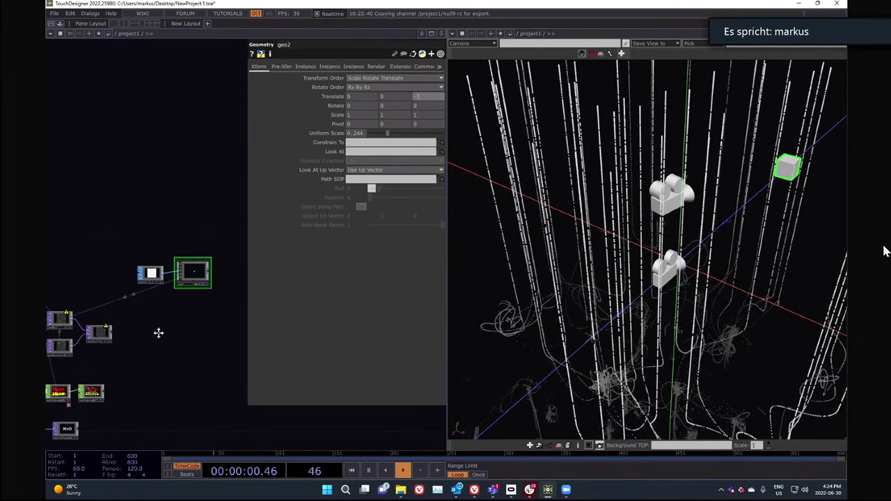
- Add an Oculus Rift CHOP in the free network space above the box nodes
{"action": "left_click_drag", "start_coordinate": [159, 333], "coordinate": [157, 328]}
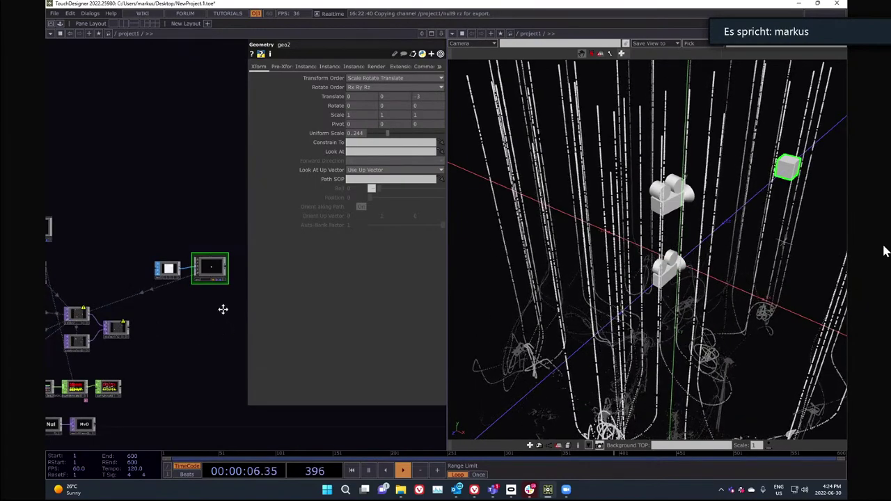
{"action": "left_click_drag", "start_coordinate": [213, 320], "coordinate": [179, 347]}
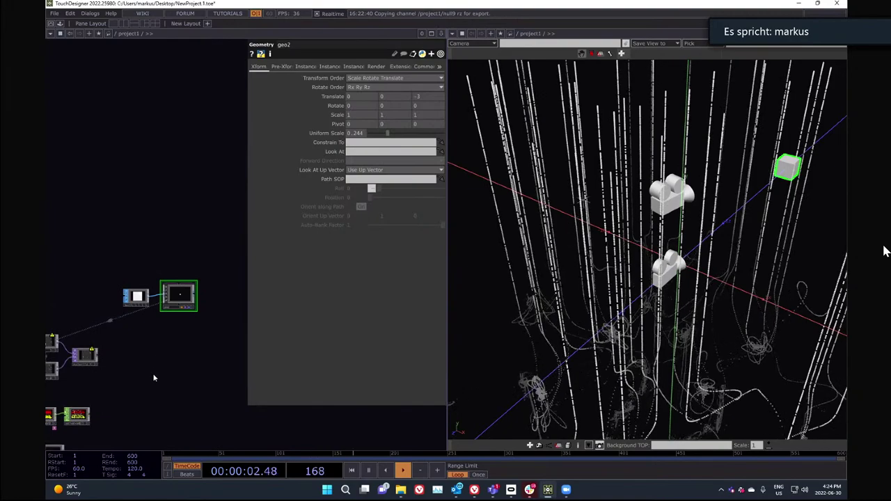
{"action": "scroll", "coordinate": [182, 291], "scroll_direction": "up", "scroll_amount": 5}
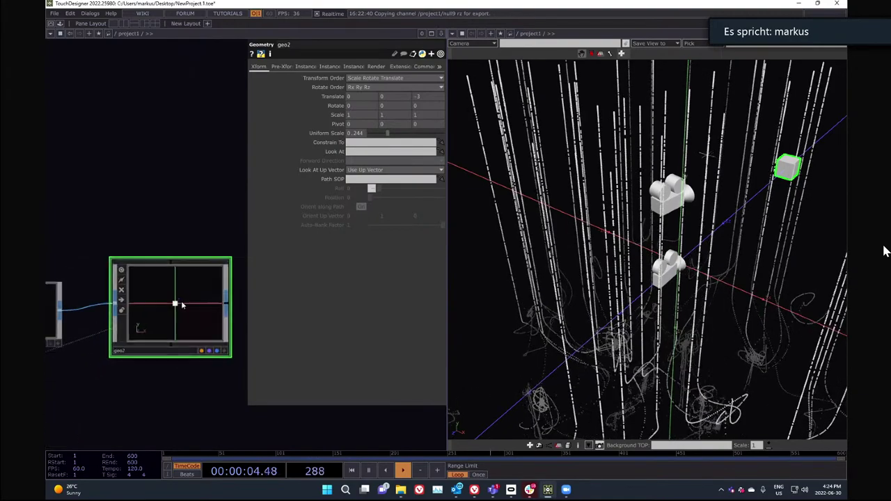
{"action": "scroll", "coordinate": [183, 300], "scroll_direction": "down", "scroll_amount": 5}
{"action": "left_click_drag", "start_coordinate": [179, 218], "coordinate": [354, 182]}
{"action": "key", "text": "p"}
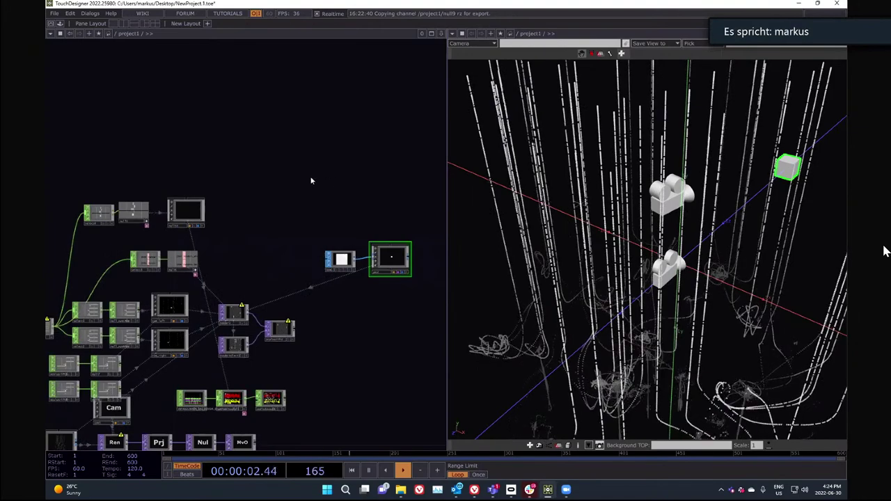
{"action": "double_click", "coordinate": [310, 175]}
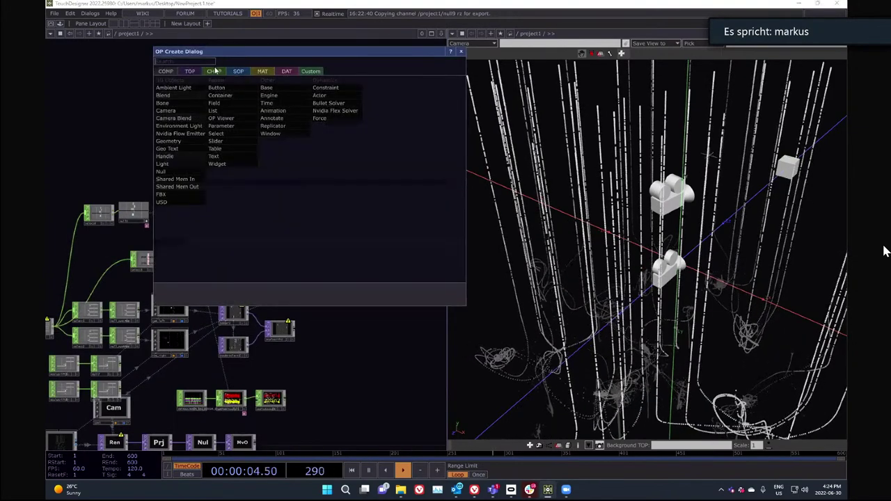
{"action": "left_click", "coordinate": [214, 71]}
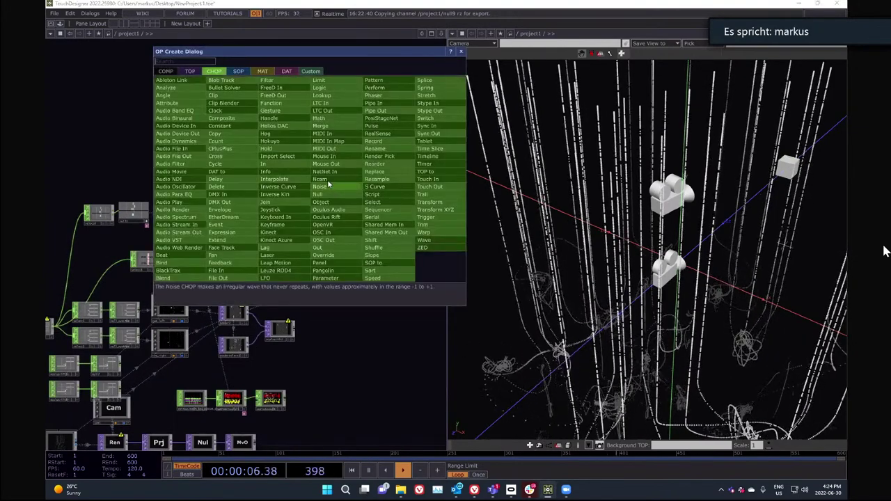
{"action": "left_click", "coordinate": [348, 220]}
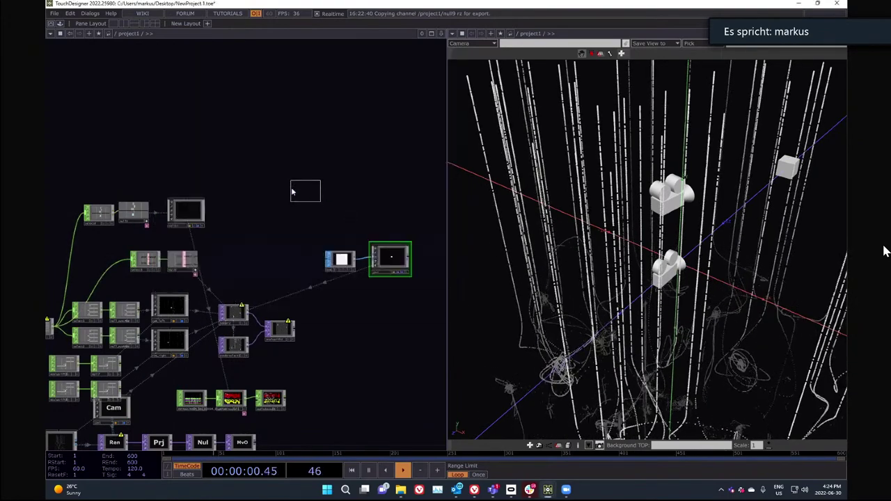
{"action": "left_click", "coordinate": [309, 189]}
- Set the Output of the new Oculus Rift CHOP to Right Controller and shift the node slightly towards the box nodes
{"action": "key", "text": "shift+h"}
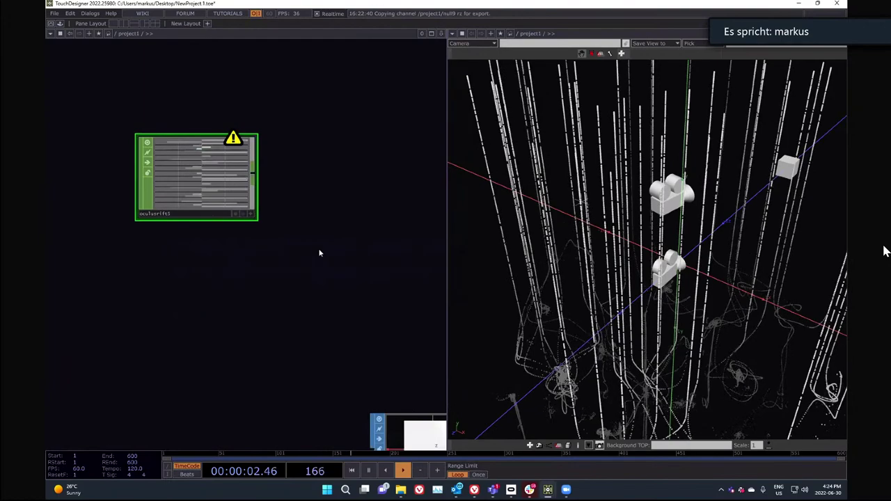
{"action": "key", "text": "p"}
{"action": "left_click", "coordinate": [342, 86]}
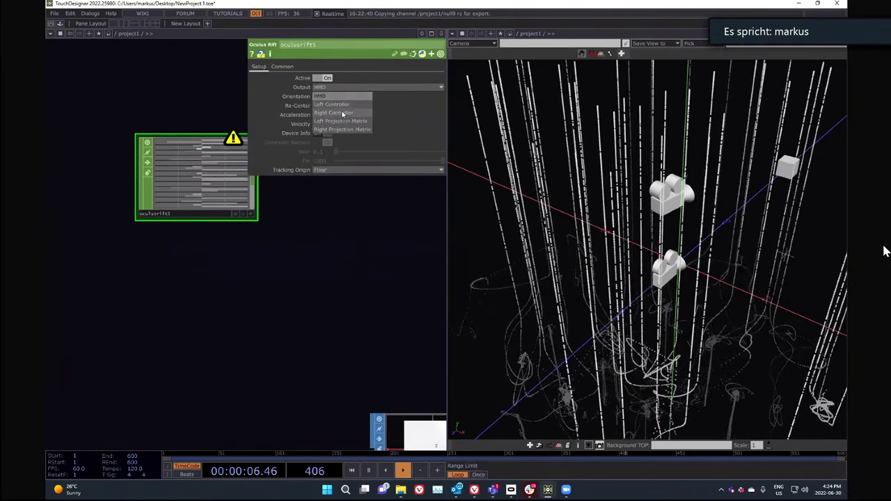
{"action": "left_click", "coordinate": [341, 113]}
{"action": "left_click_drag", "start_coordinate": [334, 253], "coordinate": [328, 277]}
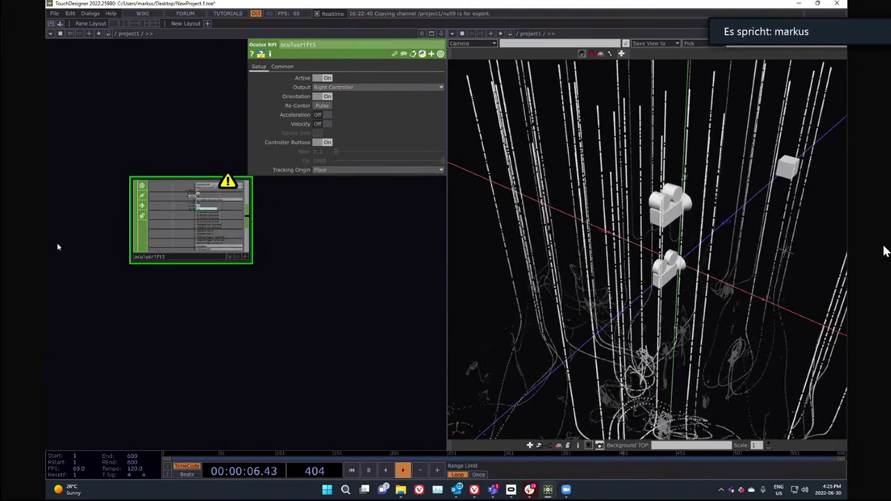
{"action": "scroll", "coordinate": [149, 207], "scroll_direction": "down", "scroll_amount": 4}
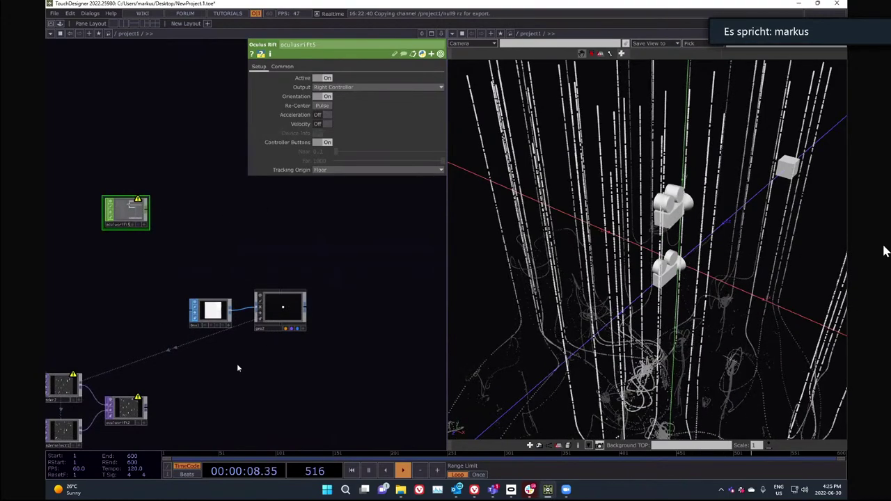
{"action": "left_click_drag", "start_coordinate": [126, 212], "coordinate": [157, 215]}
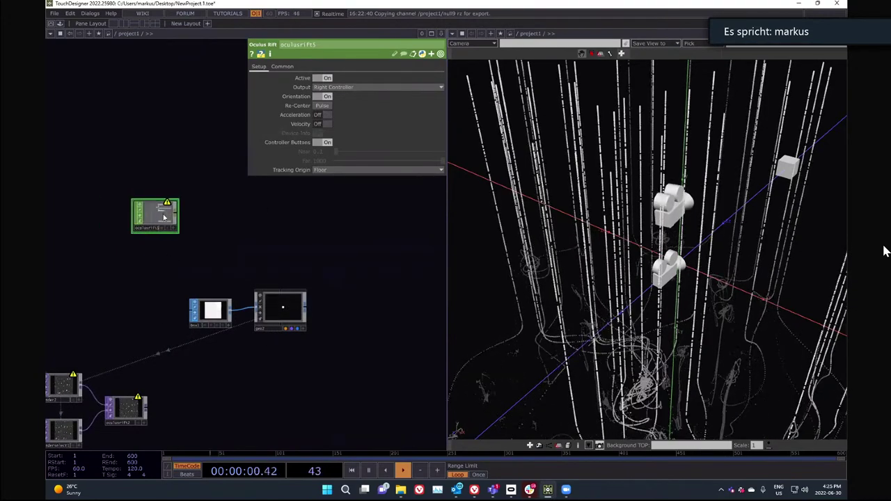
- Check the right controller's position and rotation channels, and add a Camera COMP beside the Oculus Rift CHOP
{"action": "scroll", "coordinate": [164, 211], "scroll_direction": "up", "scroll_amount": 4}
{"action": "scroll", "coordinate": [171, 198], "scroll_direction": "down", "scroll_amount": 4}
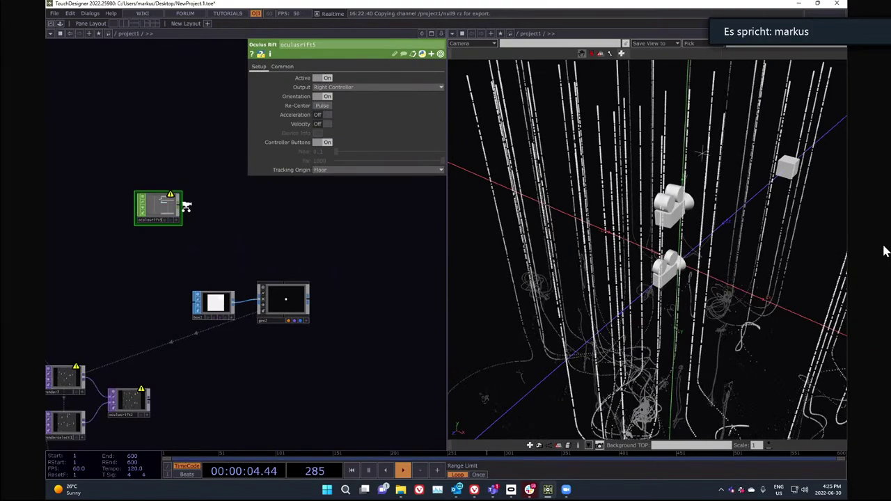
{"action": "scroll", "coordinate": [174, 206], "scroll_direction": "up", "scroll_amount": 4}
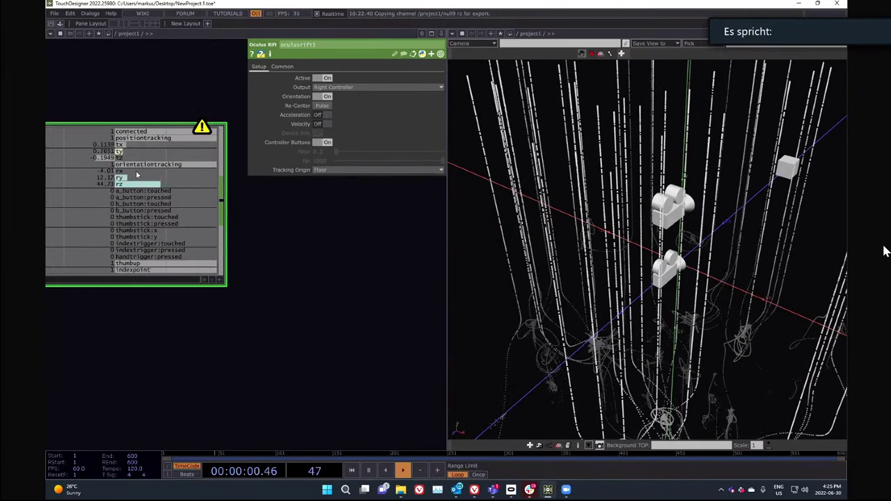
{"action": "scroll", "coordinate": [159, 217], "scroll_direction": "down", "scroll_amount": 3}
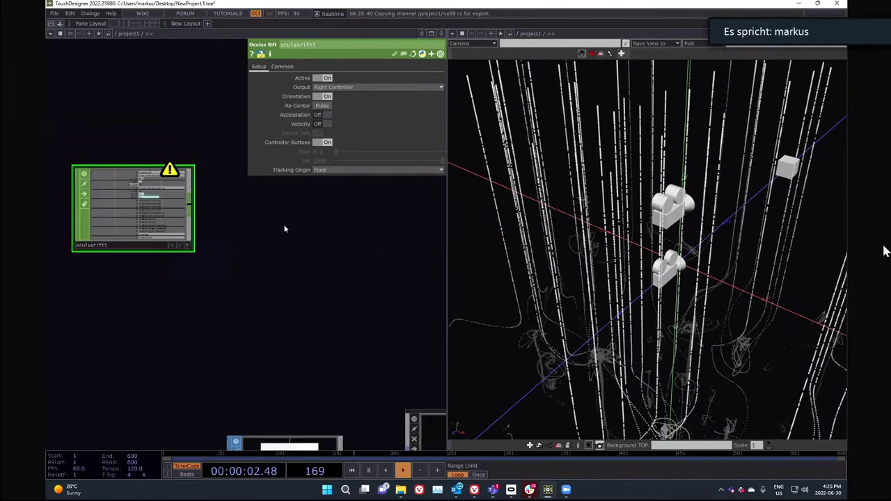
{"action": "left_click_drag", "start_coordinate": [287, 257], "coordinate": [221, 341]}
{"action": "key", "text": "Tab"}
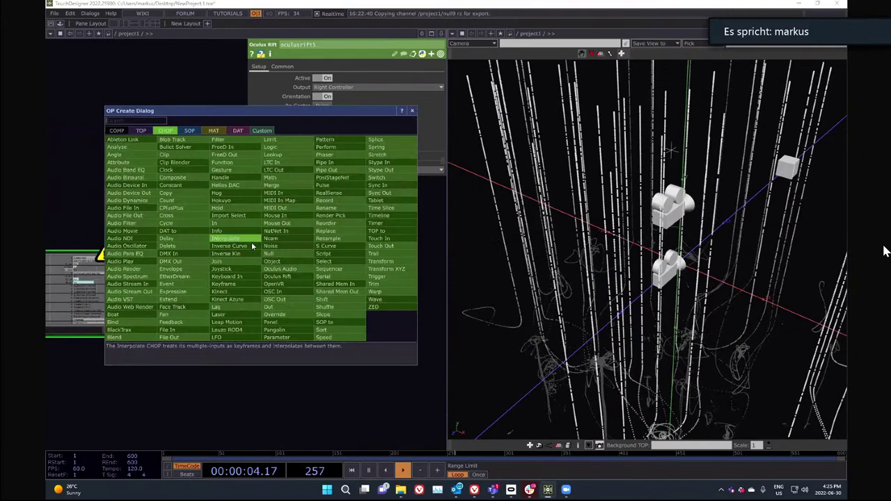
{"action": "left_click", "coordinate": [116, 131]}
{"action": "left_click", "coordinate": [137, 173]}
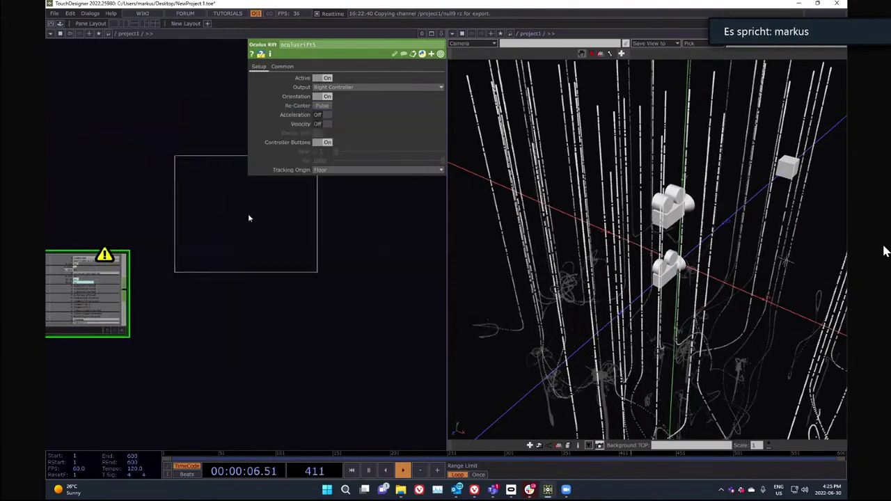
{"action": "left_click", "coordinate": [248, 218]}
- Reposition the new camera slightly and rename it cam_controller
{"action": "scroll", "coordinate": [240, 334], "scroll_direction": "up", "scroll_amount": 3}
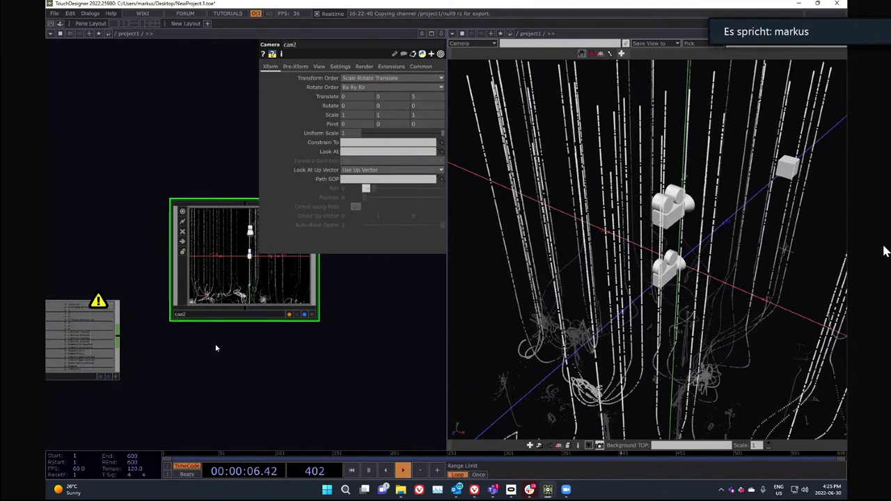
{"action": "left_click_drag", "start_coordinate": [222, 308], "coordinate": [232, 326]}
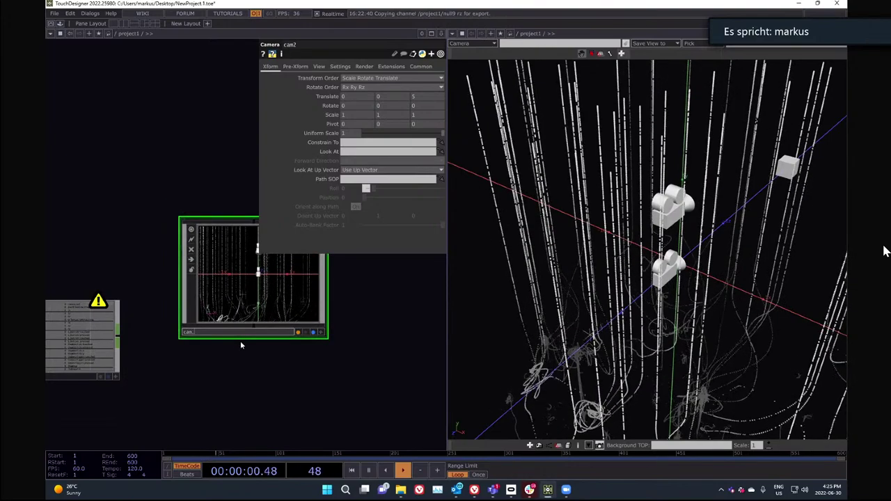
{"action": "type", "text": "controller"}
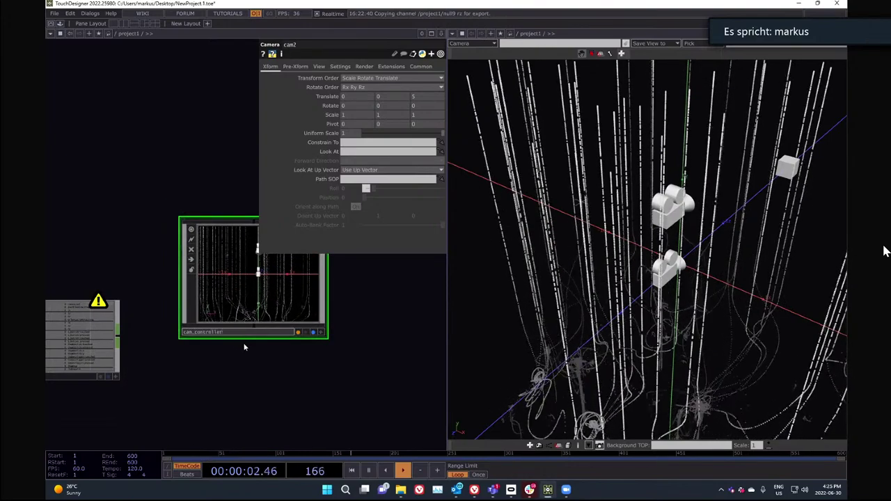
{"action": "key", "text": "Return"}
- Connect a Null CHOP to the output of the right controller's Oculus Rift CHOP
{"action": "scroll", "coordinate": [133, 327], "scroll_direction": "down", "scroll_amount": 3}
{"action": "scroll", "coordinate": [154, 323], "scroll_direction": "up", "scroll_amount": 5}
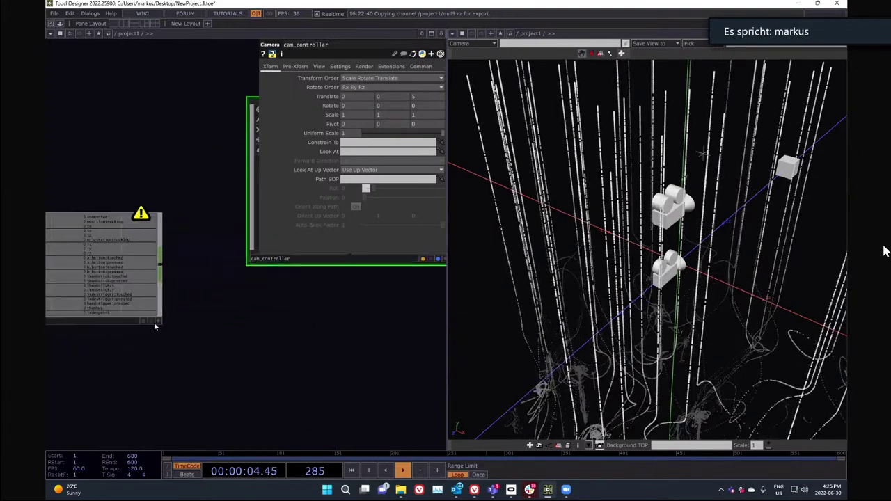
{"action": "key", "text": "Tab"}
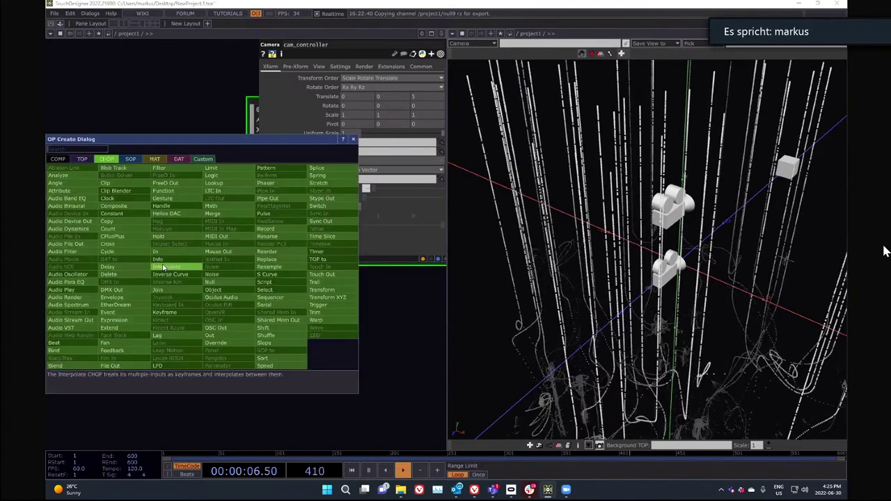
{"action": "left_click", "coordinate": [210, 282]}
{"action": "left_click", "coordinate": [260, 333]}
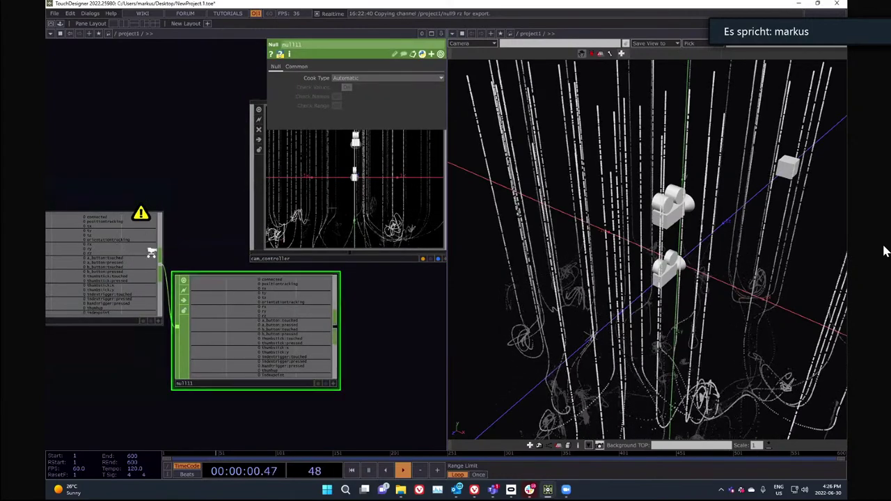
- Line up the Null CHOP in a row between the right controller's Oculus Rift CHOP and cam_controller
{"action": "scroll", "coordinate": [123, 263], "scroll_direction": "down", "scroll_amount": 2}
{"action": "left_click_drag", "start_coordinate": [122, 258], "coordinate": [95, 214]}
{"action": "left_click_drag", "start_coordinate": [202, 292], "coordinate": [164, 292]}
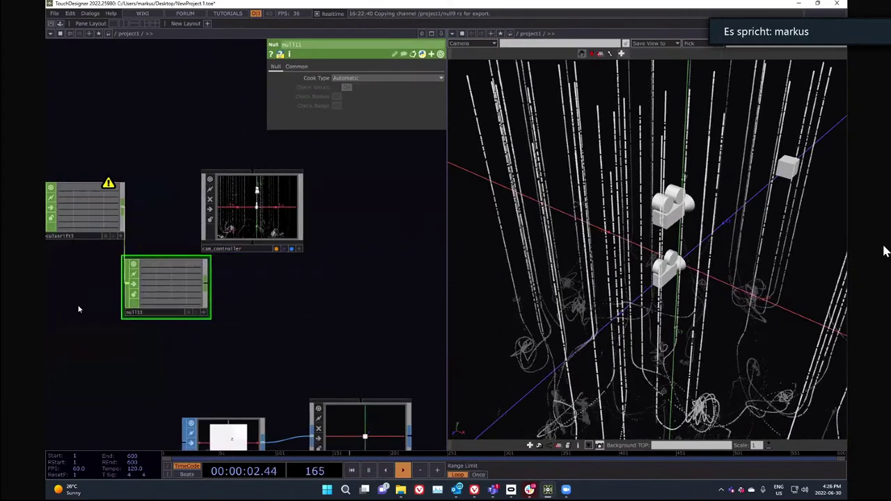
{"action": "left_click_drag", "start_coordinate": [199, 216], "coordinate": [331, 214]}
{"action": "left_click_drag", "start_coordinate": [195, 213], "coordinate": [134, 213]}
{"action": "left_click_drag", "start_coordinate": [304, 277], "coordinate": [263, 212]}
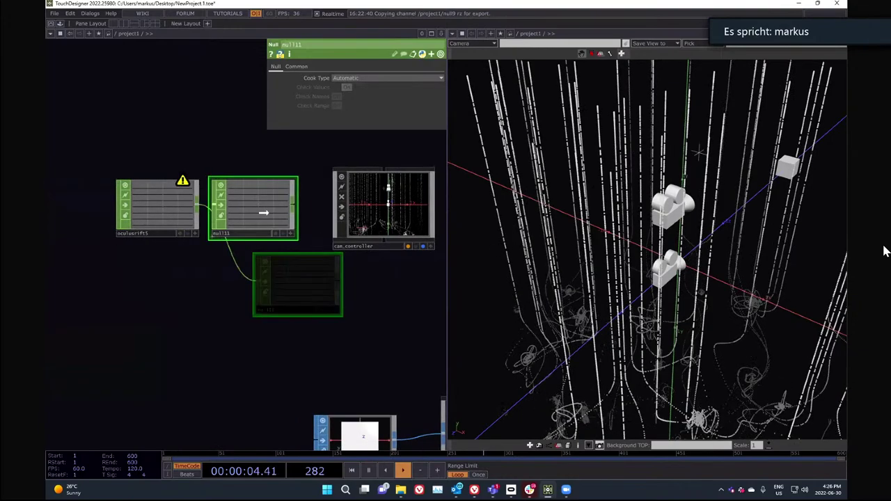
{"action": "left_click_drag", "start_coordinate": [322, 313], "coordinate": [185, 335]}
- Export the null's tx, ty and tz channels to the X, Y and Z Translate values of cam_controller
{"action": "left_click", "coordinate": [202, 250]}
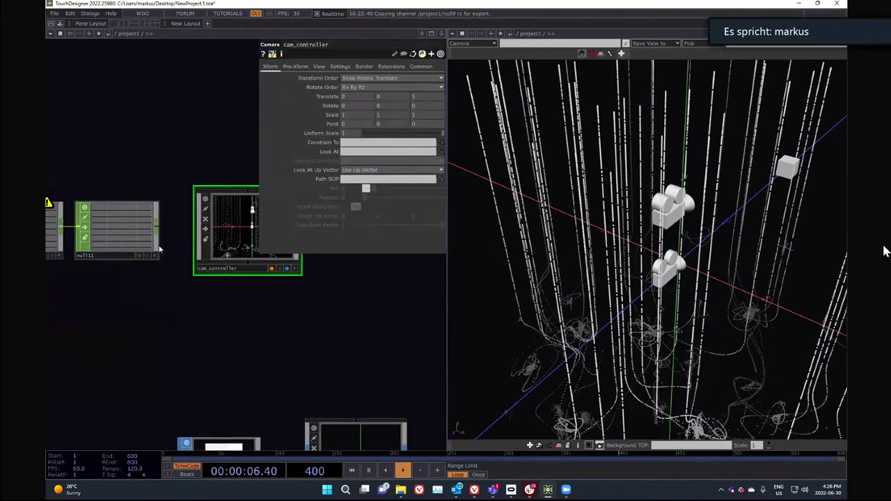
{"action": "scroll", "coordinate": [135, 219], "scroll_direction": "up", "scroll_amount": 3}
{"action": "left_click", "coordinate": [181, 297]}
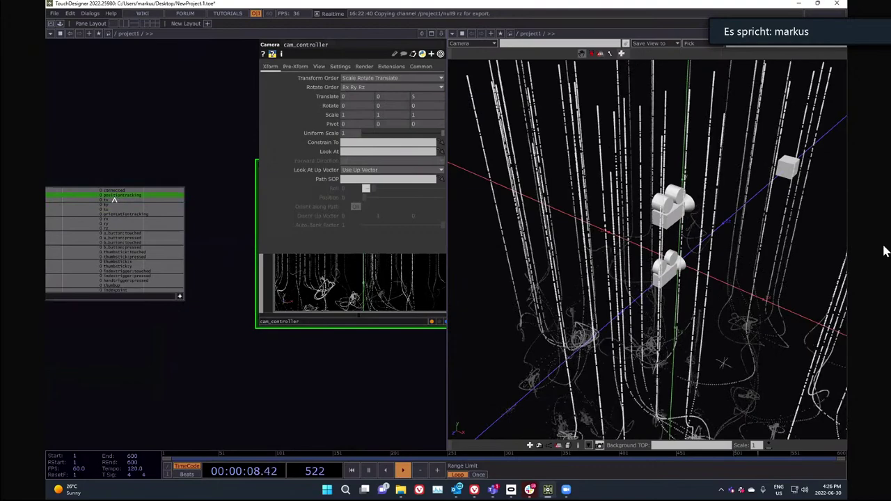
{"action": "left_click_drag", "start_coordinate": [112, 199], "coordinate": [361, 99]}
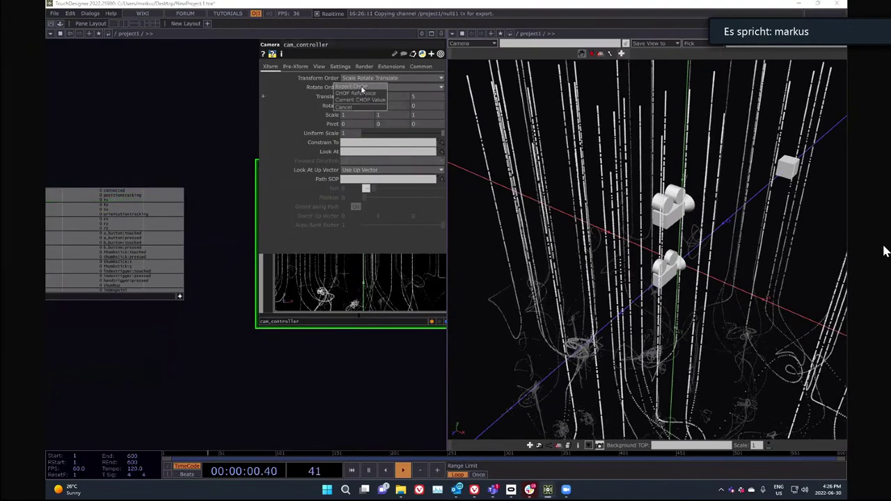
{"action": "left_click", "coordinate": [361, 88]}
{"action": "left_click_drag", "start_coordinate": [108, 207], "coordinate": [379, 96]}
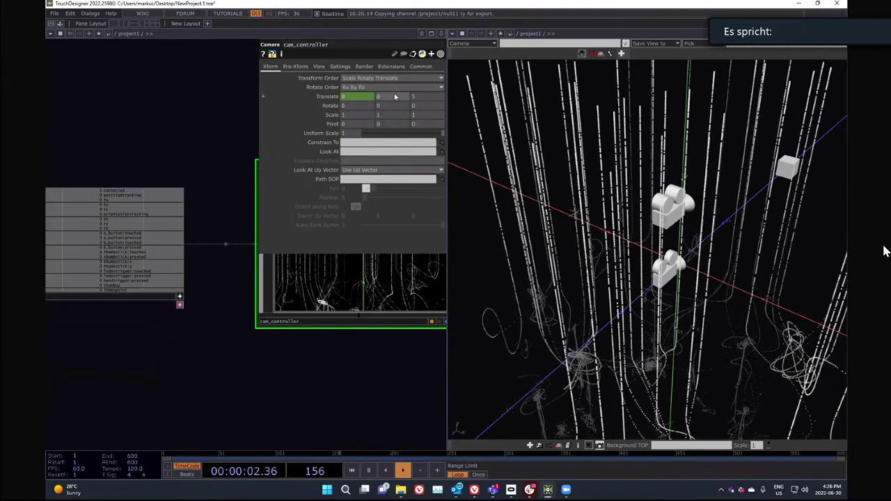
{"action": "left_click", "coordinate": [391, 84]}
{"action": "left_click_drag", "start_coordinate": [114, 208], "coordinate": [416, 97]}
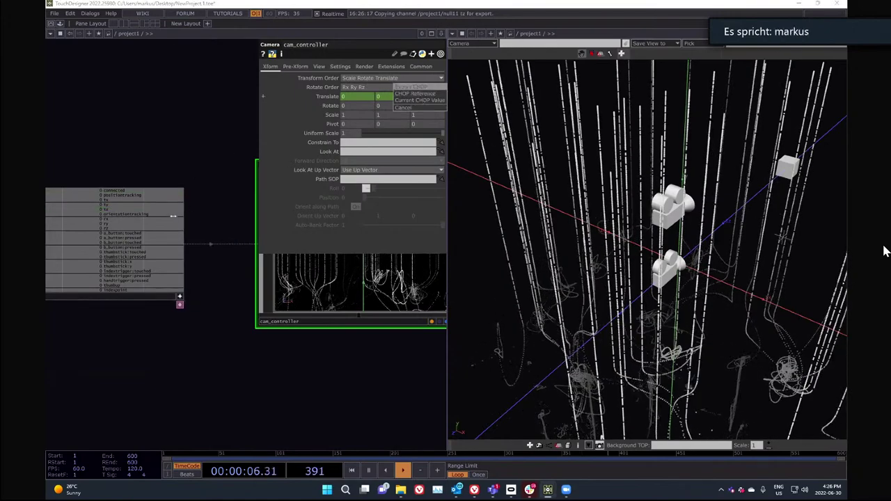
{"action": "left_click", "coordinate": [419, 87]}
- Export the null's rx, ry and rz channels to the X, Y and Z Rotate values of cam_controller
{"action": "left_click_drag", "start_coordinate": [345, 121], "coordinate": [354, 105]}
{"action": "left_click", "coordinate": [355, 96]}
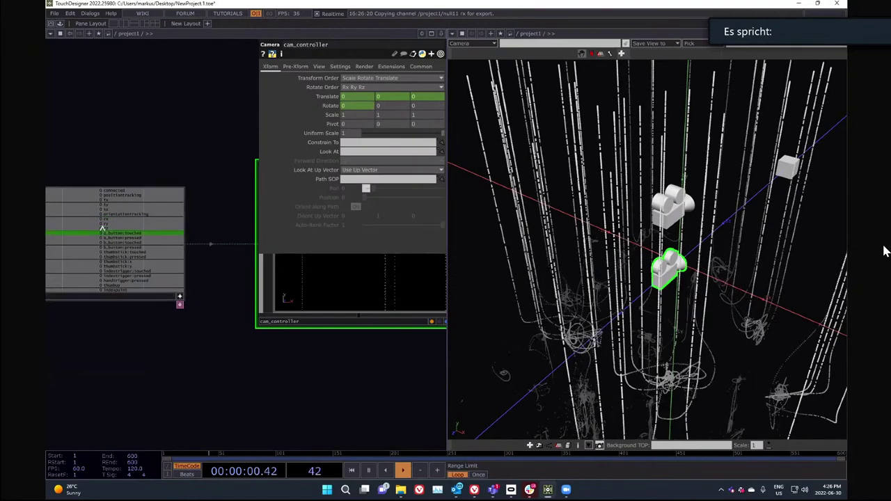
{"action": "left_click_drag", "start_coordinate": [113, 225], "coordinate": [387, 105]}
{"action": "left_click", "coordinate": [394, 95]}
{"action": "left_click_drag", "start_coordinate": [129, 228], "coordinate": [432, 104]}
{"action": "left_click", "coordinate": [436, 96]}
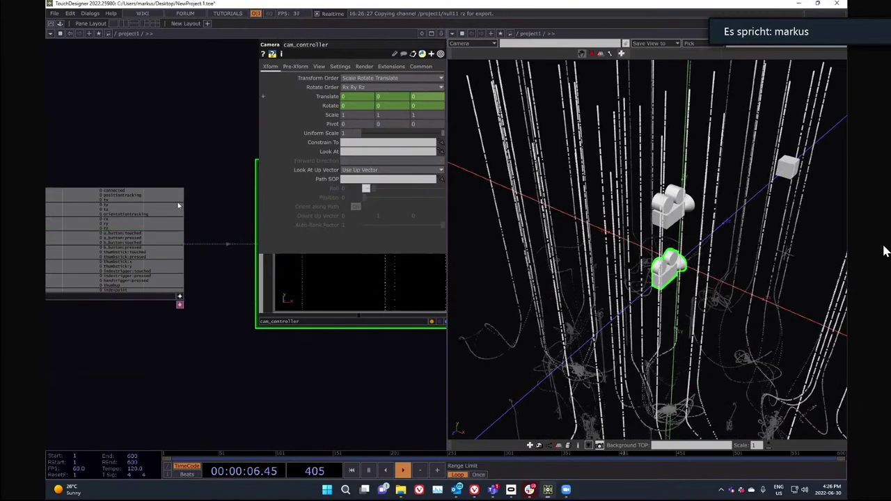
{"action": "scroll", "coordinate": [189, 302], "scroll_direction": "down", "scroll_amount": 5}
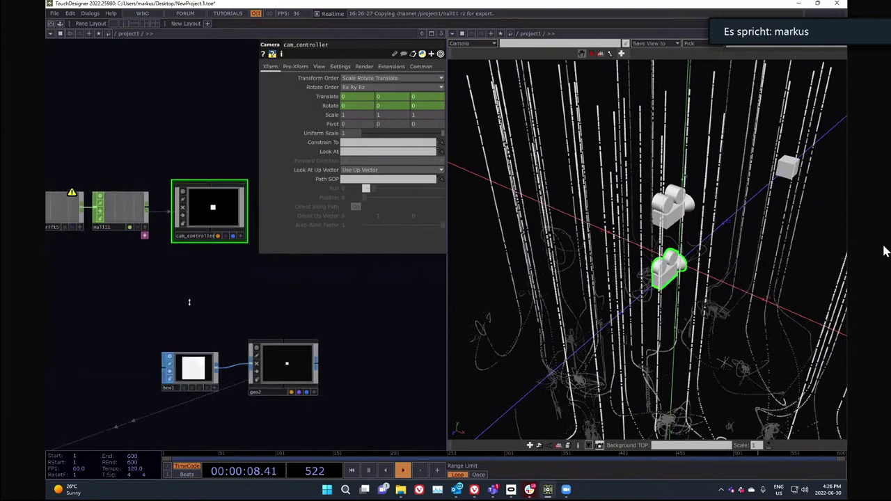
- Add an Oculus Rift SOP below cam_controller and set its Model to Right Controller
{"action": "scroll", "coordinate": [232, 229], "scroll_direction": "up", "scroll_amount": 5}
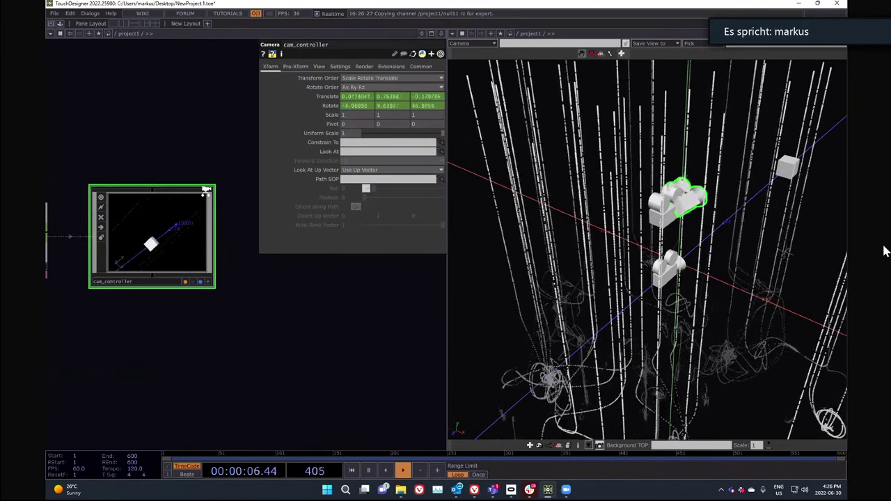
{"action": "scroll", "coordinate": [206, 189], "scroll_direction": "down", "scroll_amount": 4}
{"action": "scroll", "coordinate": [175, 258], "scroll_direction": "up", "scroll_amount": 4}
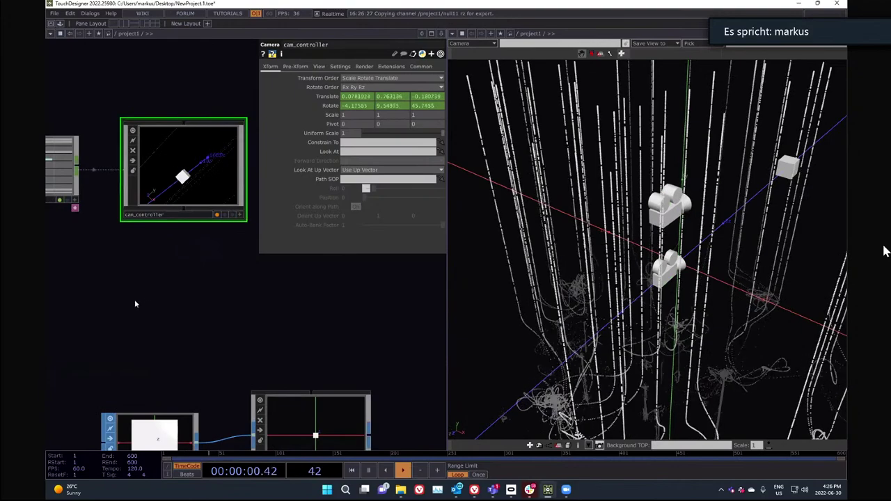
{"action": "left_click_drag", "start_coordinate": [134, 304], "coordinate": [157, 289]}
{"action": "key", "text": "Tab"}
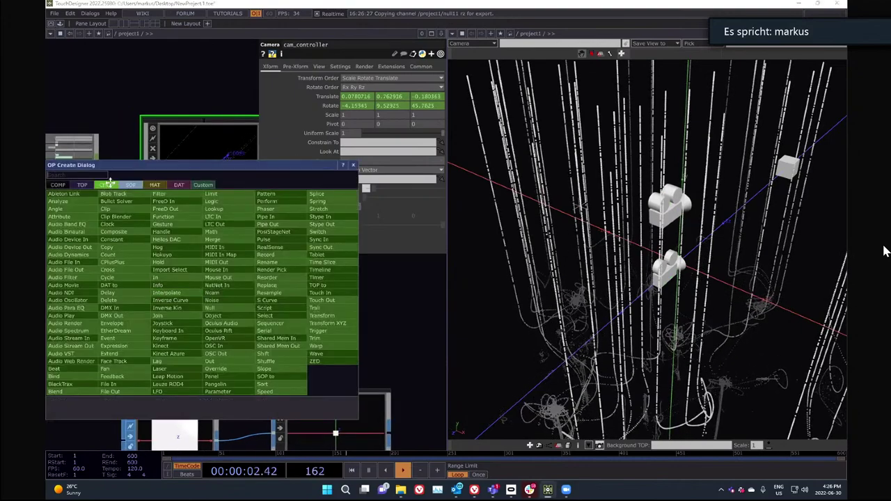
{"action": "left_click", "coordinate": [131, 185]}
{"action": "type", "text": "oc"}
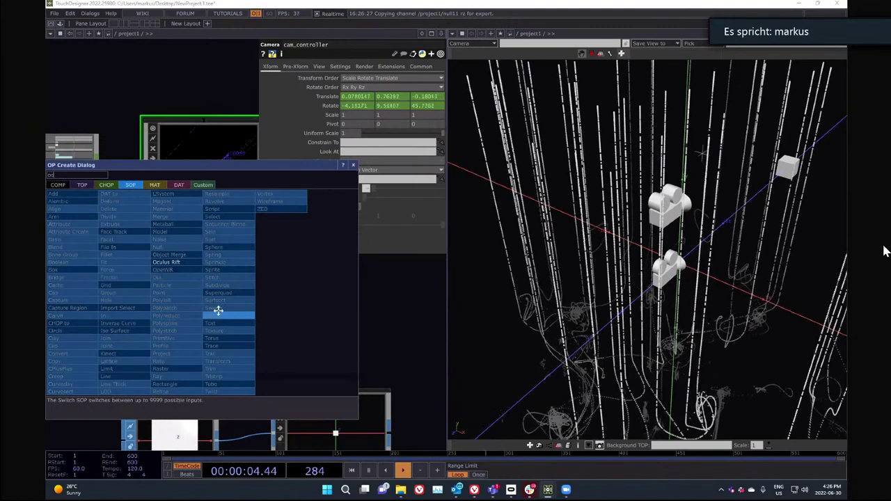
{"action": "left_click", "coordinate": [167, 262]}
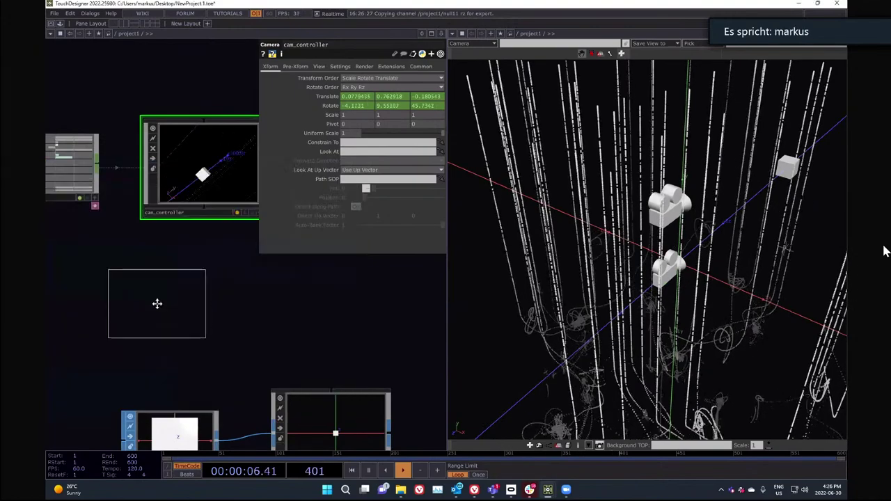
{"action": "left_click", "coordinate": [156, 302]}
{"action": "left_click", "coordinate": [351, 78]}
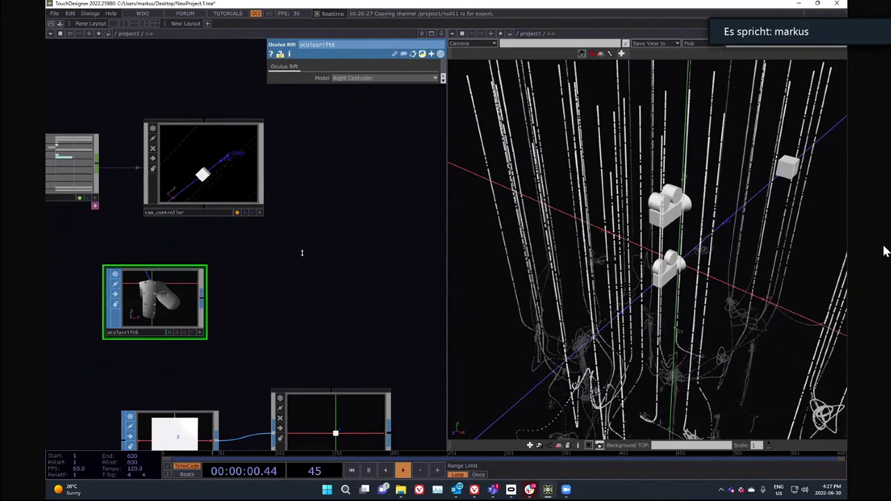
- Examine the right controller model from another angle in the Oculus Rift SOP's viewer
{"action": "scroll", "coordinate": [145, 317], "scroll_direction": "up", "scroll_amount": 2}
{"action": "scroll", "coordinate": [145, 316], "scroll_direction": "up", "scroll_amount": 2}
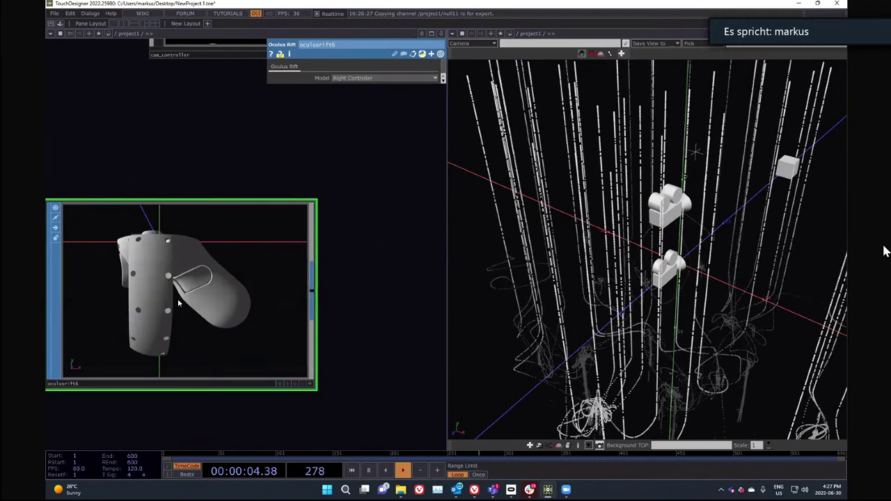
{"action": "left_click", "coordinate": [310, 384]}
{"action": "left_click_drag", "start_coordinate": [241, 307], "coordinate": [193, 329]}
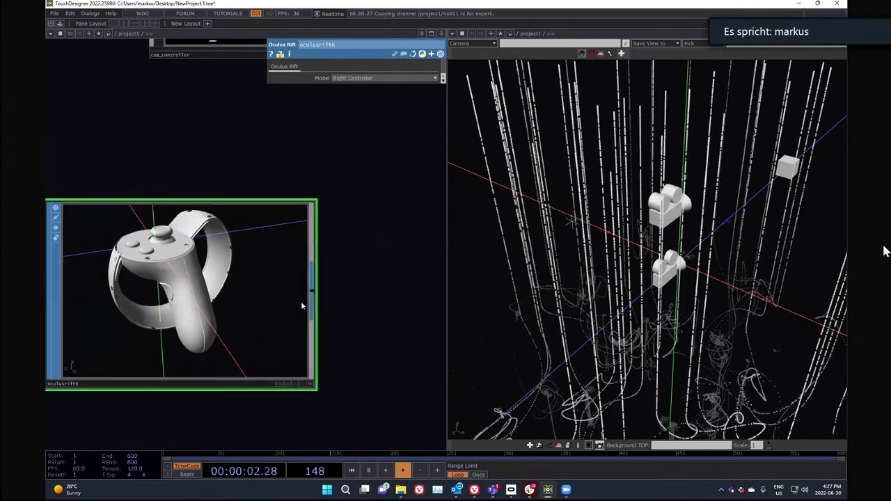
- Connect a Geometry COMP to the Oculus Rift SOP's output and parent that geometry to cam_controller
{"action": "scroll", "coordinate": [301, 301], "scroll_direction": "down", "scroll_amount": 3}
{"action": "key", "text": "Tab"}
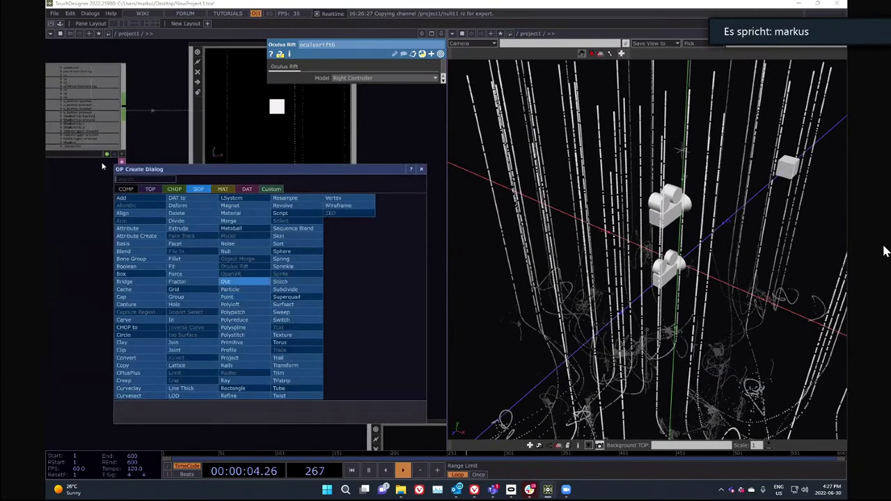
{"action": "left_click", "coordinate": [126, 189]}
{"action": "left_click", "coordinate": [135, 259]}
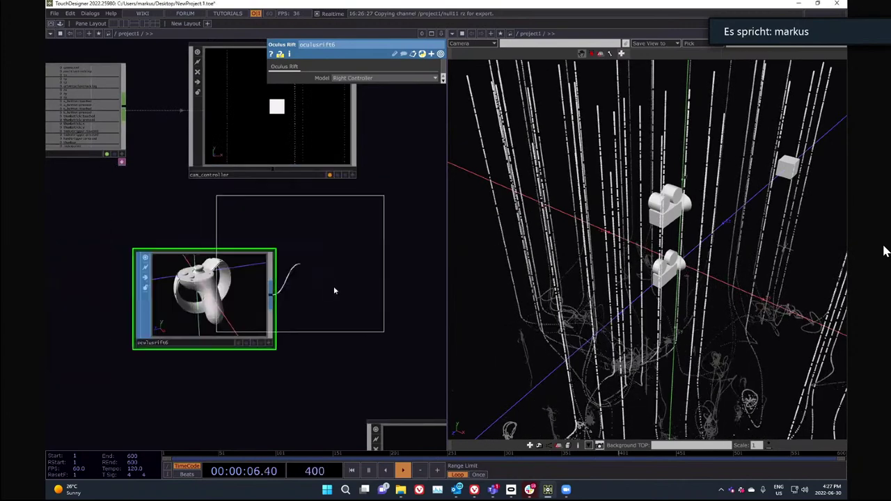
{"action": "left_click", "coordinate": [374, 293]}
{"action": "scroll", "coordinate": [173, 213], "scroll_direction": "up", "scroll_amount": 3}
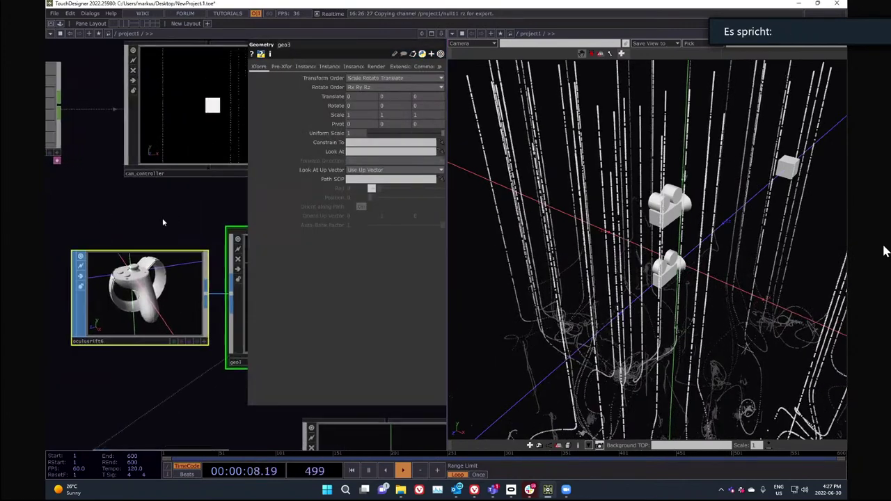
{"action": "left_click", "coordinate": [210, 186]}
{"action": "left_click_drag", "start_coordinate": [186, 167], "coordinate": [291, 227]}
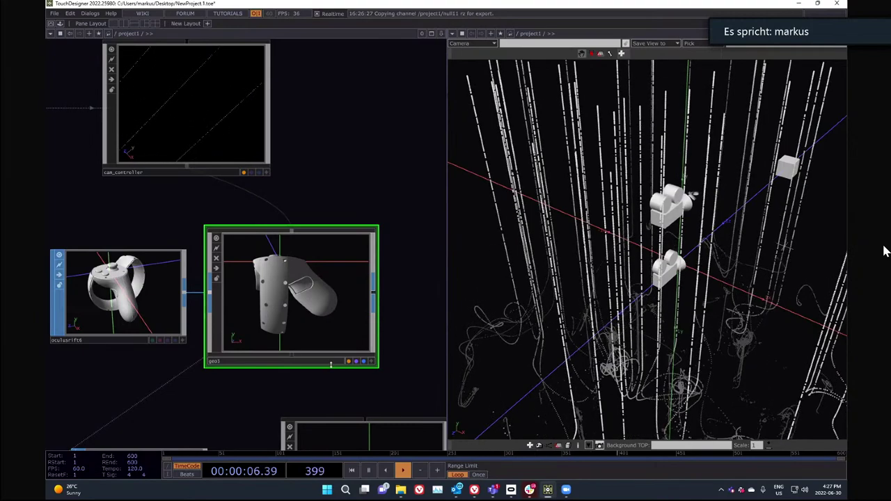
- Move the box and its geometry further down the network and align the controller model's nodes under cam_controller
{"action": "scroll", "coordinate": [314, 209], "scroll_direction": "down", "scroll_amount": 6}
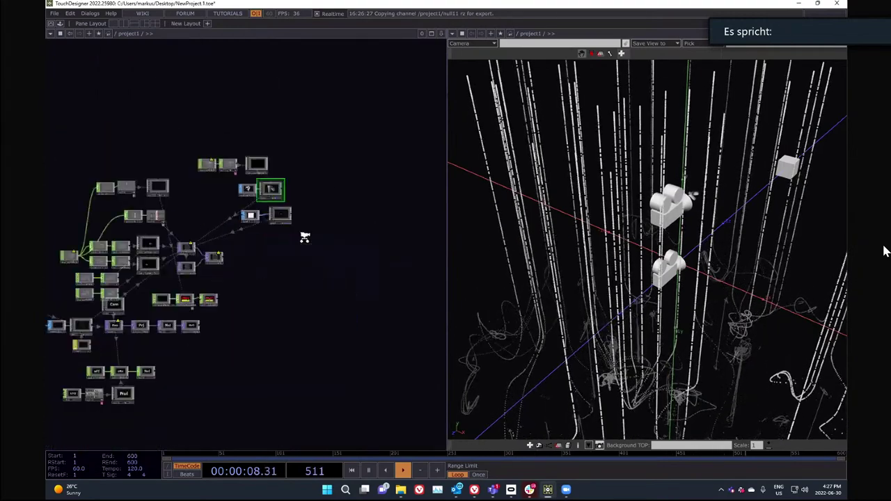
{"action": "left_click", "coordinate": [287, 219]}
{"action": "left_click_drag", "start_coordinate": [282, 218], "coordinate": [294, 281]}
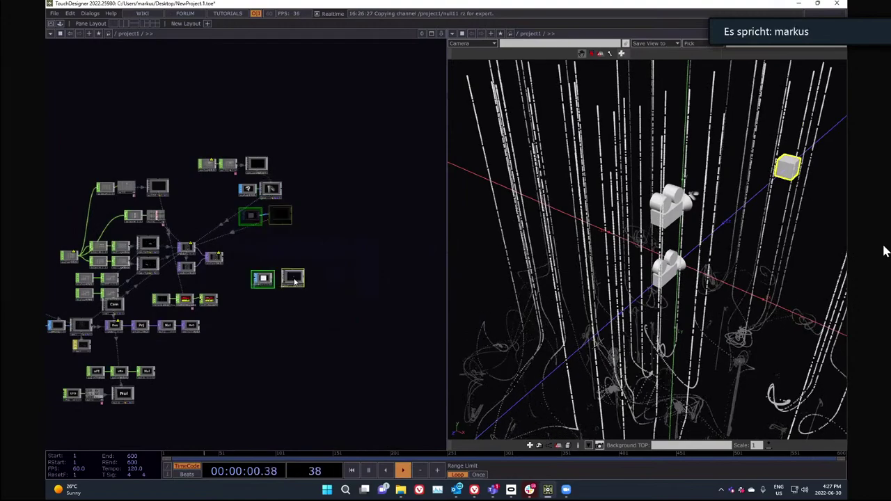
{"action": "middle_click_drag", "start_coordinate": [251, 199], "coordinate": [326, 216]}
{"action": "right_click_drag", "start_coordinate": [337, 219], "coordinate": [227, 154]}
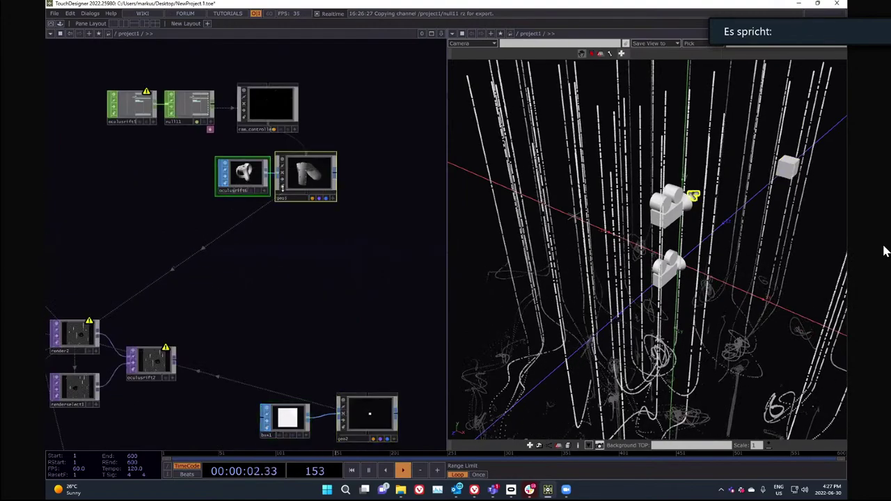
{"action": "left_click_drag", "start_coordinate": [301, 183], "coordinate": [263, 186]}
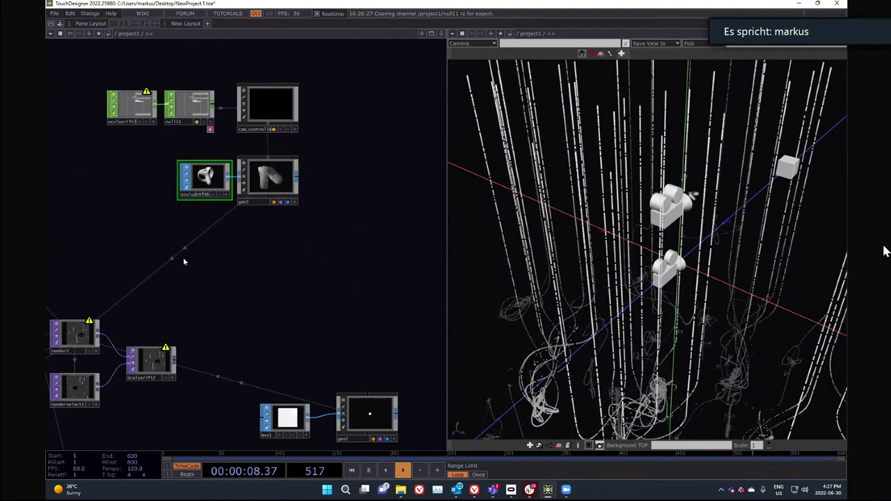
- Add a Line SOP below the controller model's Oculus Rift SOP
{"action": "key", "text": "Tab"}
{"action": "left_click", "coordinate": [121, 145]}
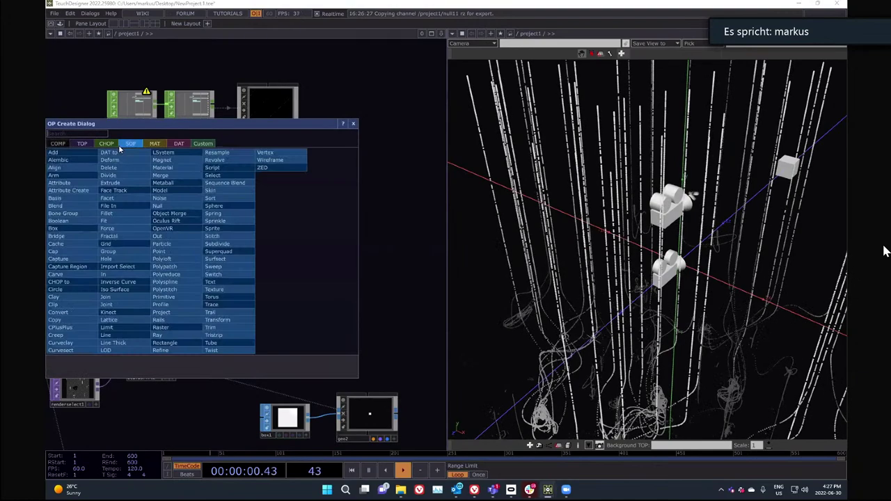
{"action": "type", "text": "line"}
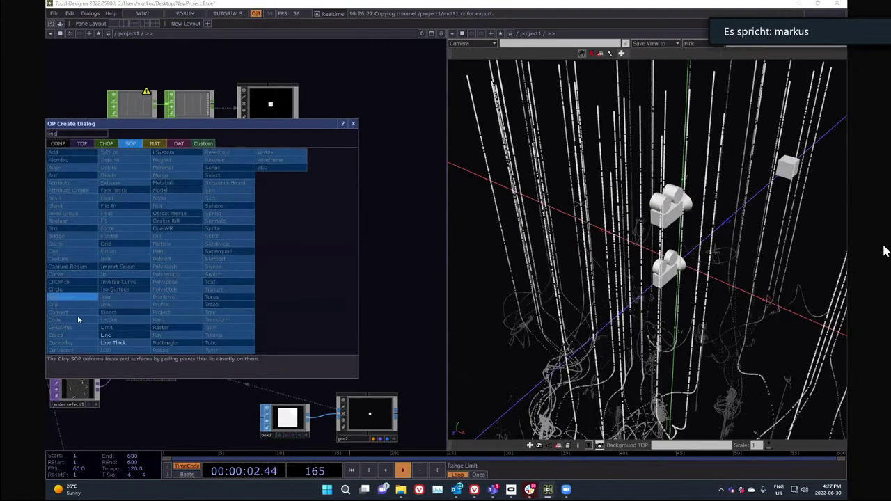
{"action": "key", "text": "Return"}
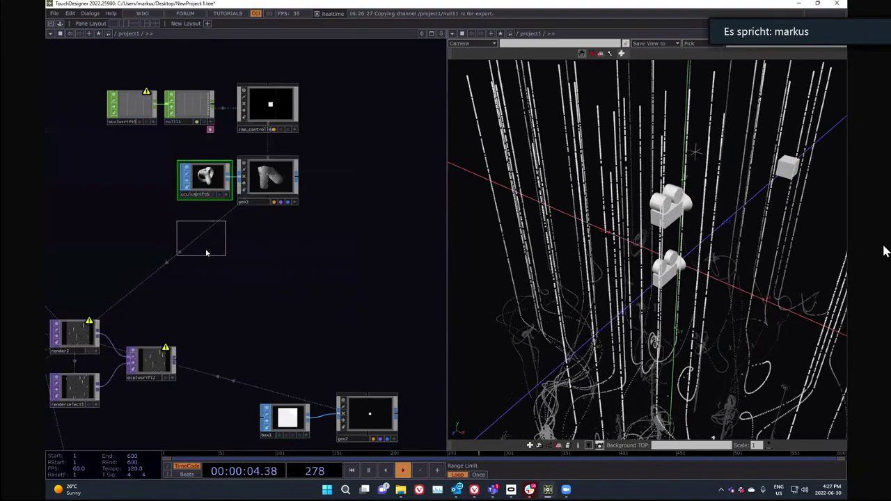
{"action": "left_click", "coordinate": [200, 238]}
- Set the line's Point B to 0, 0, -10
{"action": "key", "text": "p"}
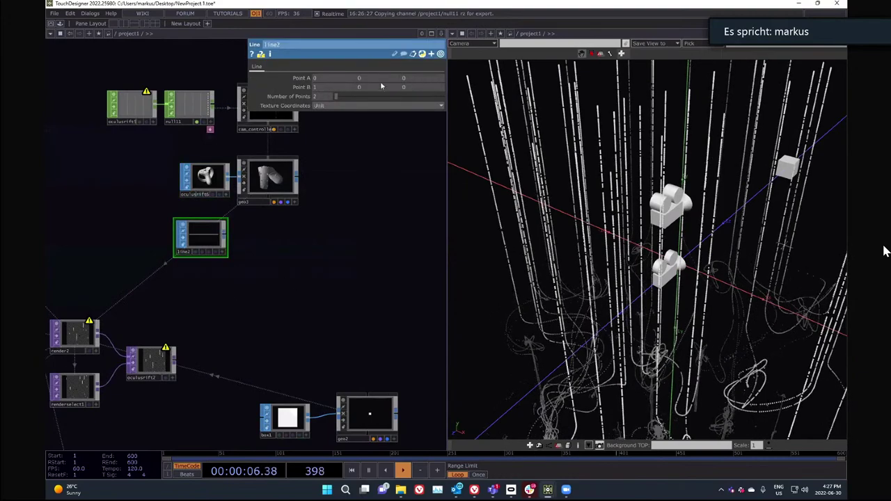
{"action": "type", "text": "0"}
{"action": "key", "text": "Tab"}
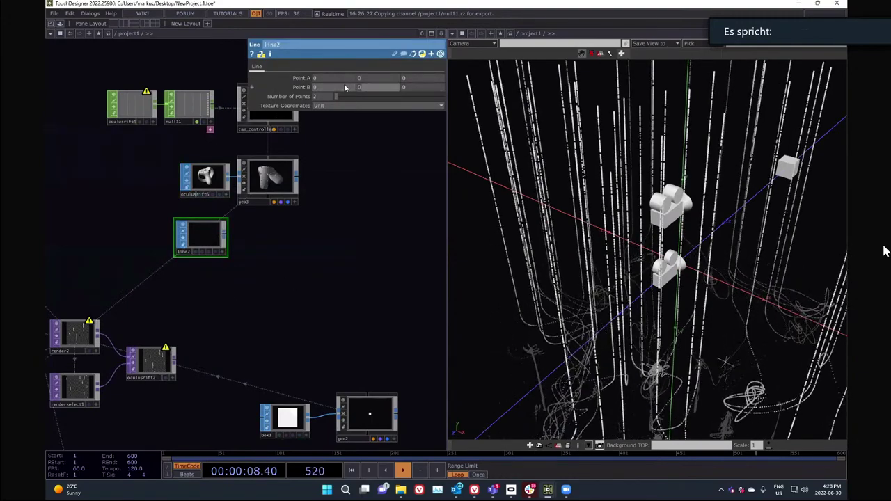
{"action": "key", "text": "Tab"}
{"action": "key", "text": "Tab"}
{"action": "key", "text": "shift+Tab"}
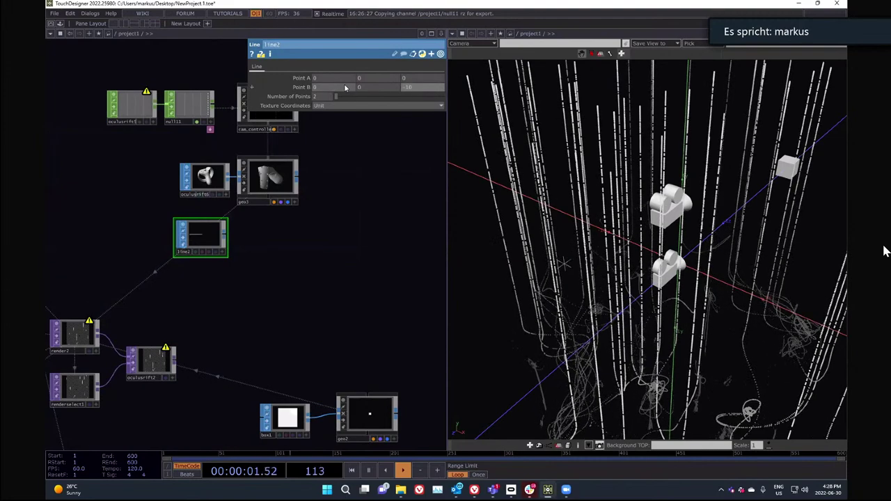
- Connect a Geometry COMP to the output of the Line SOP, placing it below the controller model's geometry
{"action": "scroll", "coordinate": [255, 255], "scroll_direction": "up", "scroll_amount": 5}
{"action": "right_click", "coordinate": [182, 213]}
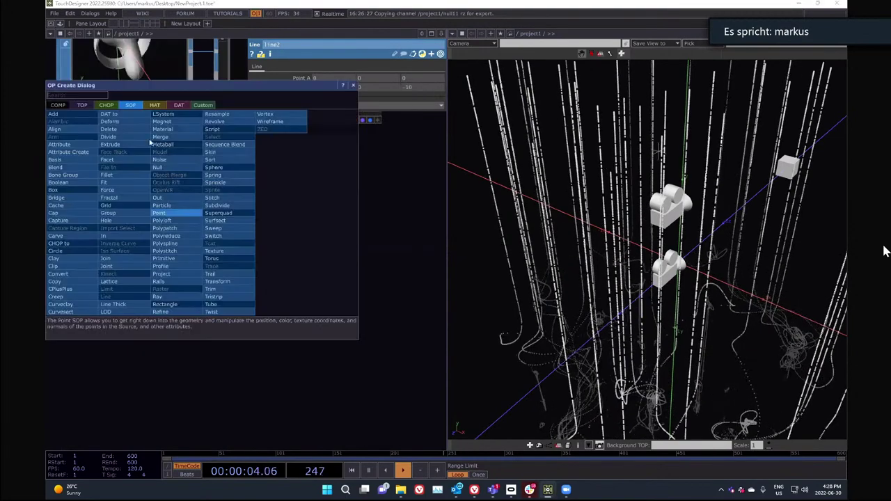
{"action": "left_click", "coordinate": [58, 105]}
{"action": "left_click", "coordinate": [61, 175]}
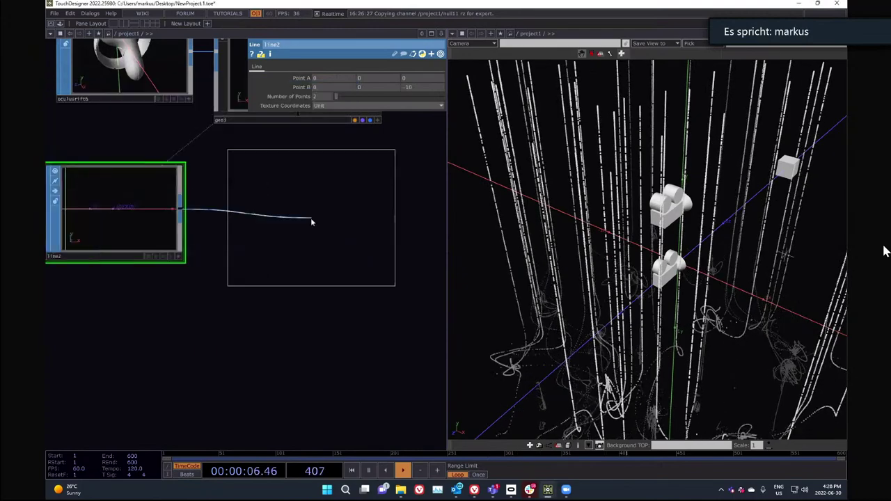
{"action": "left_click", "coordinate": [240, 260]}
{"action": "scroll", "coordinate": [120, 326], "scroll_direction": "down", "scroll_amount": 4}
{"action": "scroll", "coordinate": [174, 307], "scroll_direction": "up", "scroll_amount": 4}
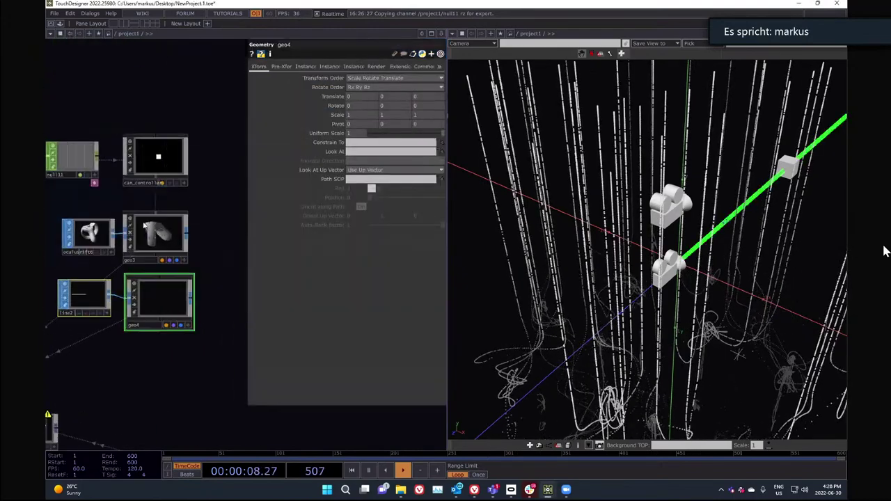
- Add a Line MAT below the pointer line's Geometry COMP and assign it as that geometry's material
{"action": "left_click_drag", "start_coordinate": [223, 239], "coordinate": [220, 193]}
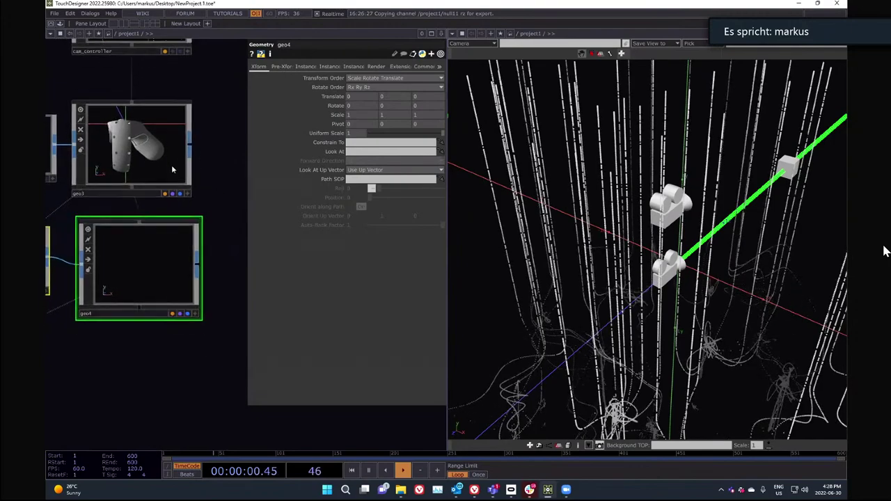
{"action": "scroll", "coordinate": [143, 179], "scroll_direction": "down", "scroll_amount": 2}
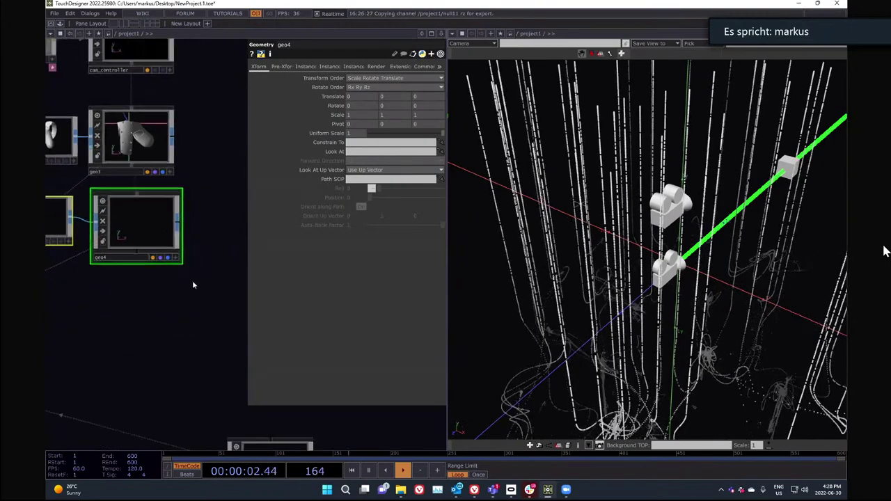
{"action": "key", "text": "Tab"}
{"action": "left_click", "coordinate": [152, 155]}
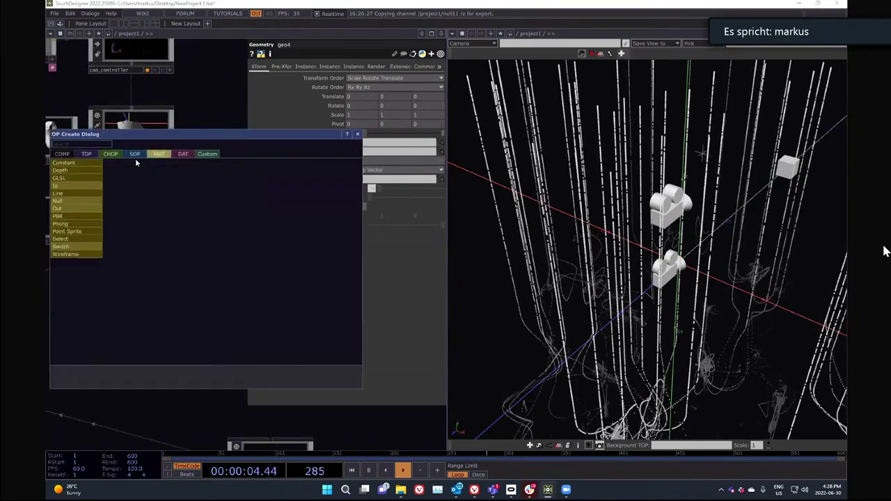
{"action": "left_click", "coordinate": [78, 200]}
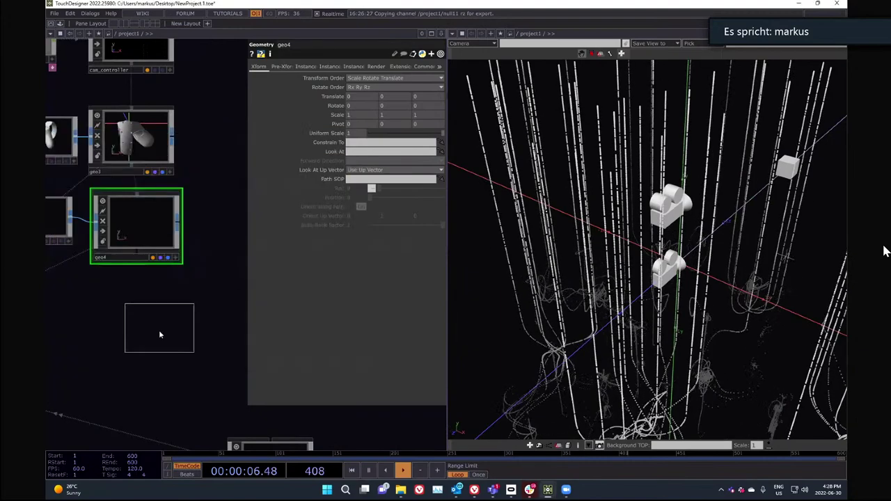
{"action": "left_click", "coordinate": [147, 309]}
{"action": "left_click_drag", "start_coordinate": [159, 316], "coordinate": [149, 241]}
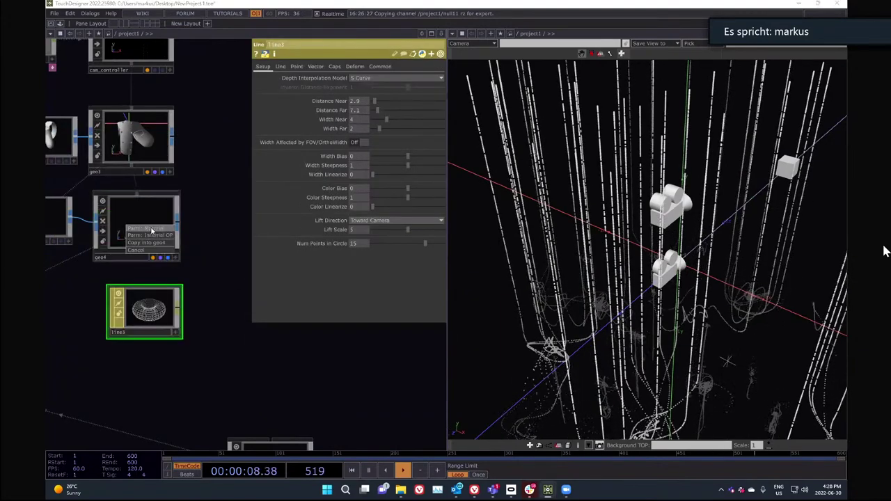
{"action": "left_click", "coordinate": [152, 230]}
{"action": "mouse_move", "coordinate": [167, 318]}
{"action": "left_mouse_down"}
{"action": "mouse_move", "coordinate": [157, 302]}
{"action": "mouse_move", "coordinate": [168, 318]}
{"action": "left_mouse_up"}
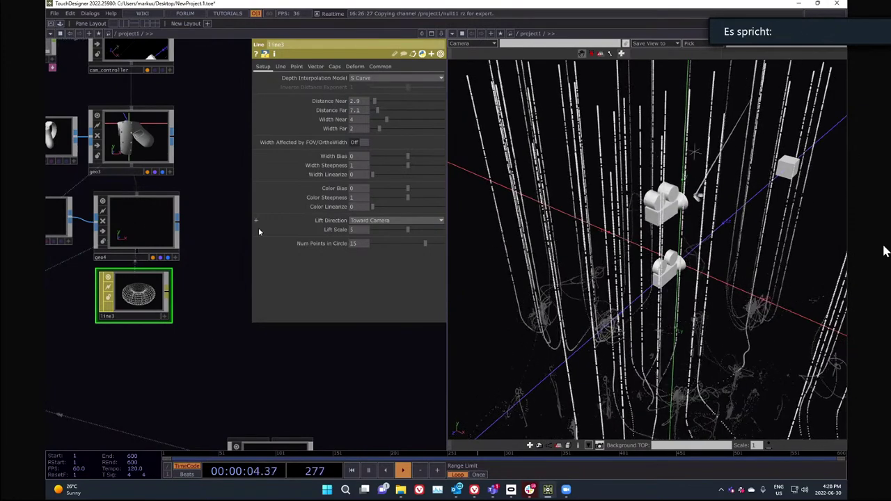
- Add a Constant MAT below the box's Geometry COMP and assign it as that geometry's material
{"action": "scroll", "coordinate": [248, 228], "scroll_direction": "down", "scroll_amount": 5}
{"action": "left_click_drag", "start_coordinate": [160, 346], "coordinate": [82, 359]}
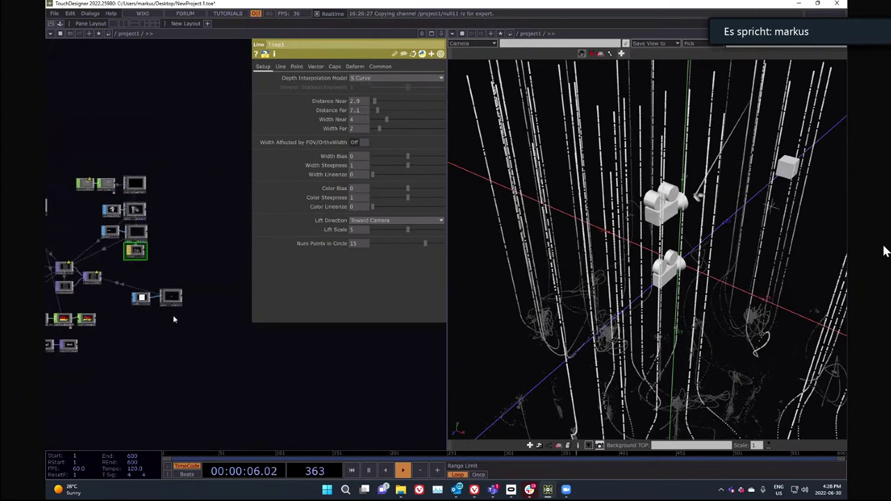
{"action": "scroll", "coordinate": [173, 315], "scroll_direction": "up", "scroll_amount": 5}
{"action": "key", "text": "Tab"}
{"action": "left_click", "coordinate": [87, 216]}
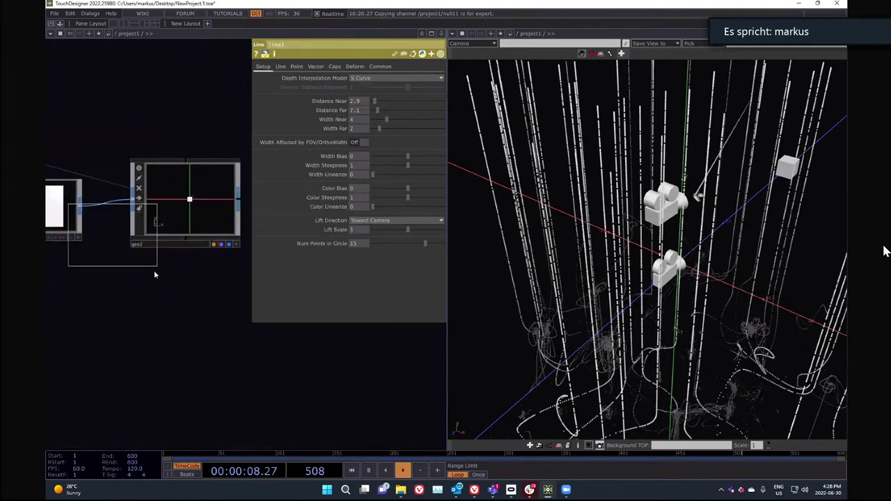
{"action": "left_click", "coordinate": [184, 295]}
{"action": "left_click_drag", "start_coordinate": [185, 293], "coordinate": [181, 201]}
{"action": "left_click", "coordinate": [180, 190]}
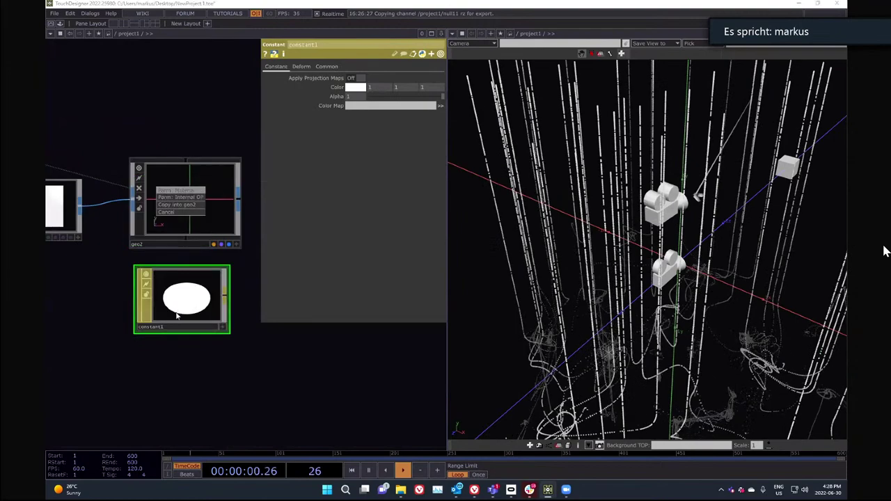
- Add a Render TOP beside the controller model's geometry
{"action": "scroll", "coordinate": [190, 327], "scroll_direction": "down", "scroll_amount": 6}
{"action": "left_click_drag", "start_coordinate": [198, 249], "coordinate": [198, 254]}
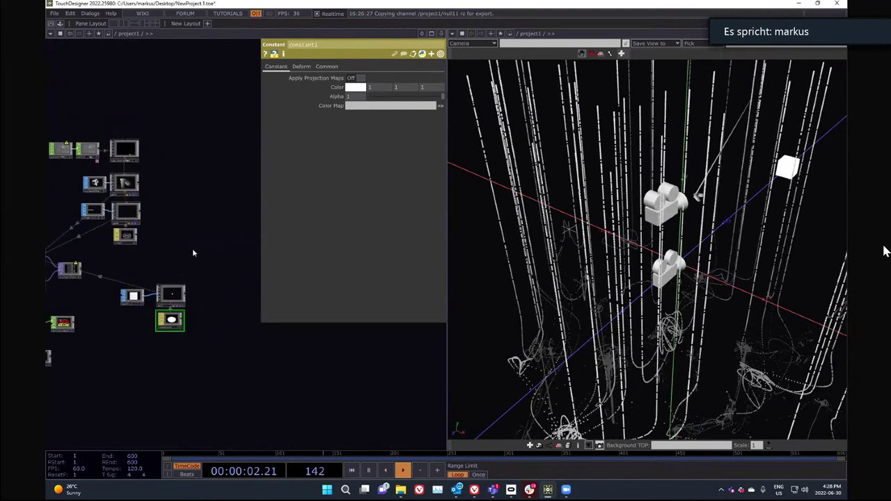
{"action": "scroll", "coordinate": [168, 230], "scroll_direction": "up", "scroll_amount": 3}
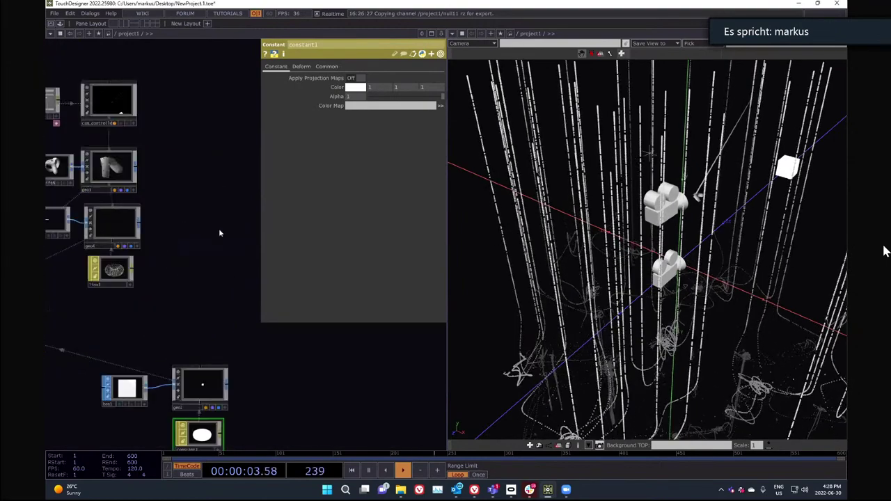
{"action": "left_click_drag", "start_coordinate": [169, 94], "coordinate": [200, 122]}
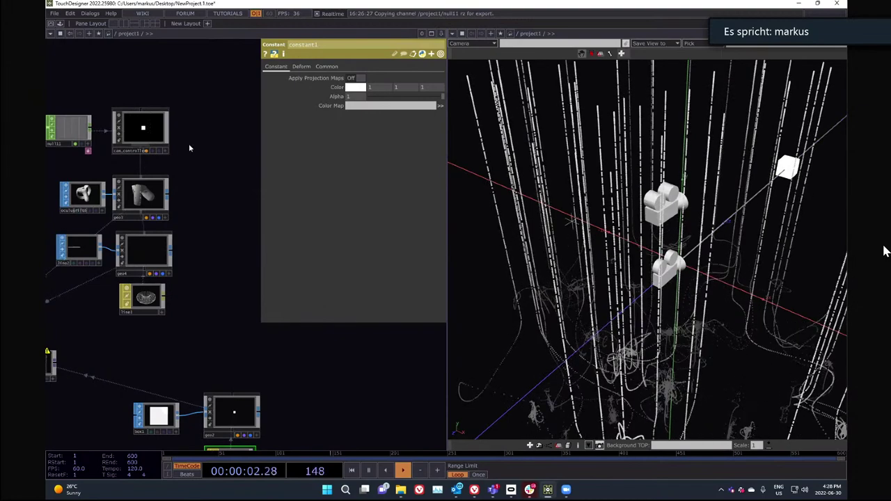
{"action": "double_click", "coordinate": [209, 187]}
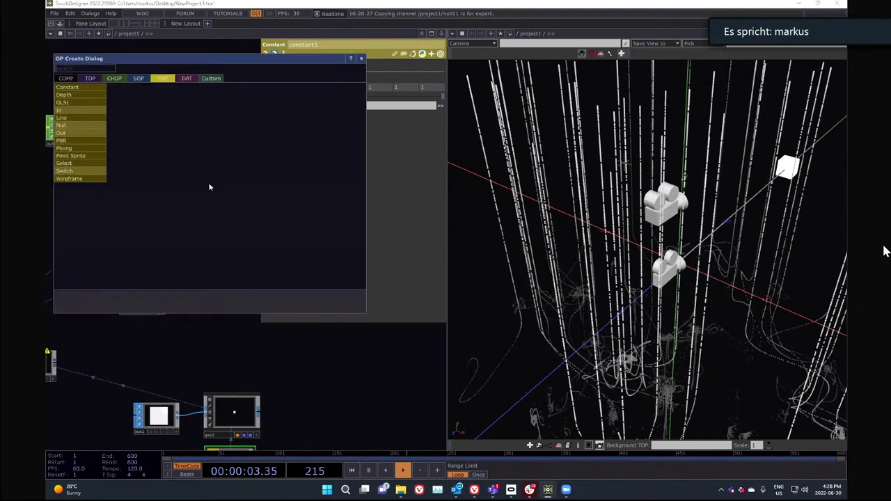
{"action": "left_click", "coordinate": [91, 79]}
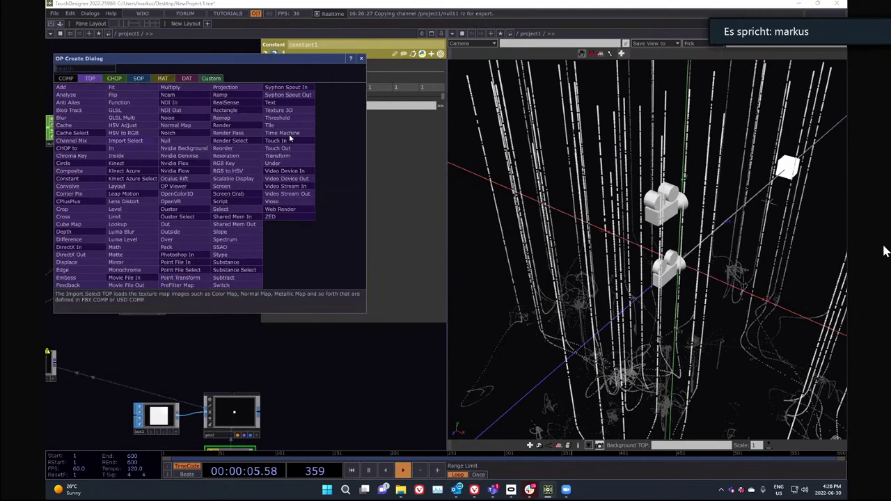
{"action": "type", "text": "re"}
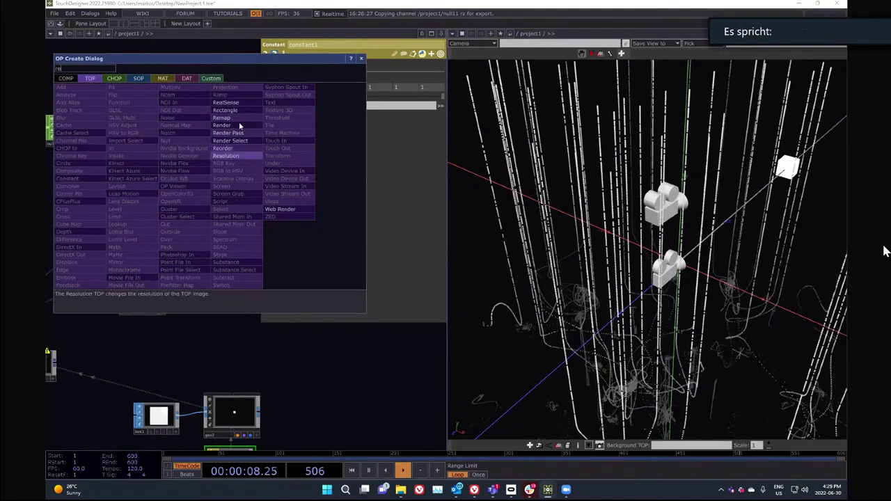
{"action": "left_click", "coordinate": [239, 125]}
{"action": "left_click", "coordinate": [227, 194]}
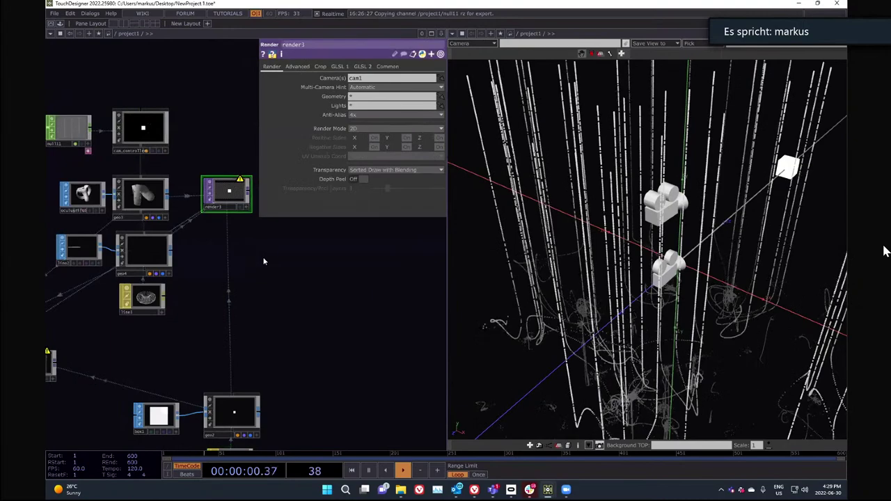
- Display the new Render TOP in the network background and set its resolution to 1 x 1
{"action": "key", "text": "d"}
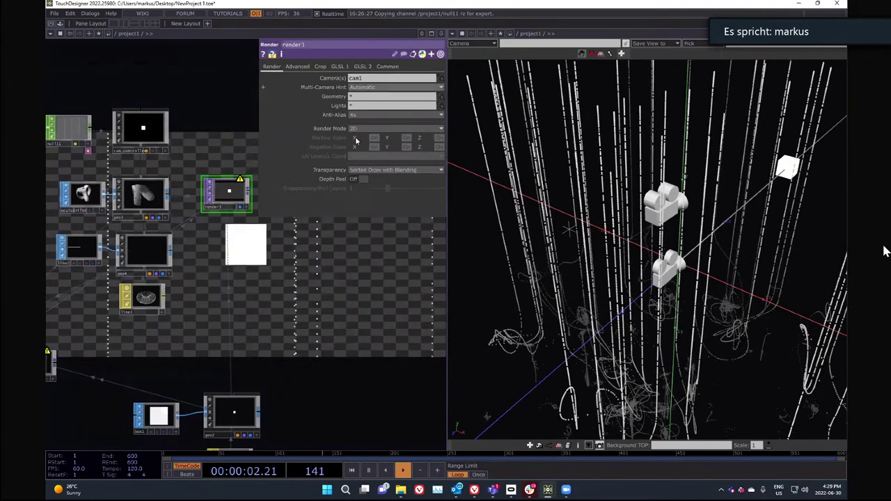
{"action": "left_click", "coordinate": [394, 67]}
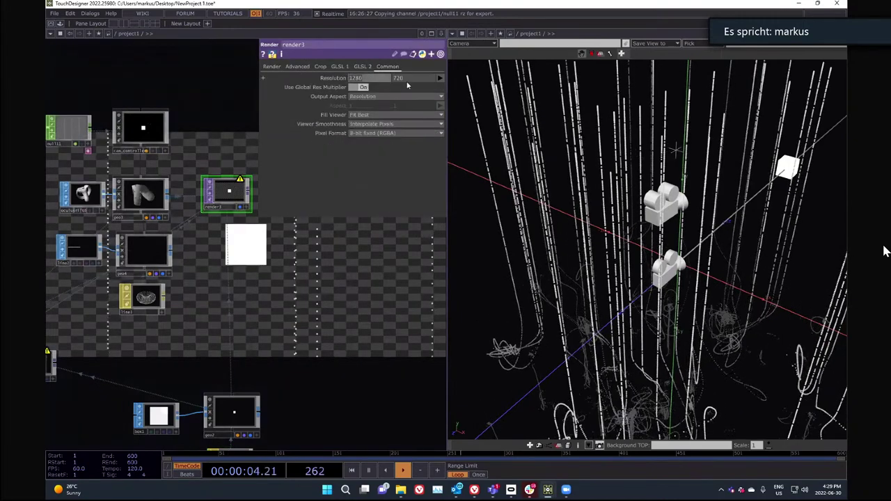
{"action": "type", "text": "1"}
{"action": "left_click", "coordinate": [424, 79]}
{"action": "left_click", "coordinate": [303, 326]}
{"action": "scroll", "coordinate": [247, 210], "scroll_direction": "up", "scroll_amount": 5}
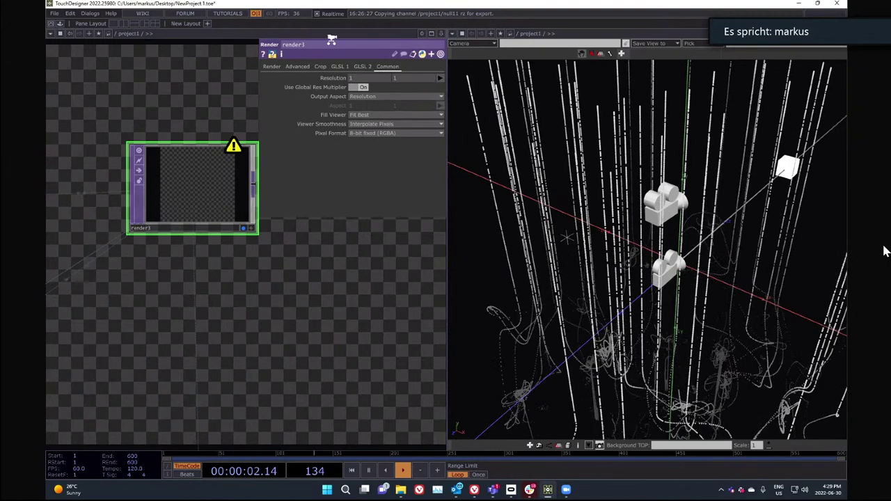
- Assign cam_controller as the camera of the new Render TOP
{"action": "left_click", "coordinate": [265, 67]}
{"action": "scroll", "coordinate": [236, 281], "scroll_direction": "down", "scroll_amount": 1}
{"action": "scroll", "coordinate": [234, 220], "scroll_direction": "down", "scroll_amount": 1}
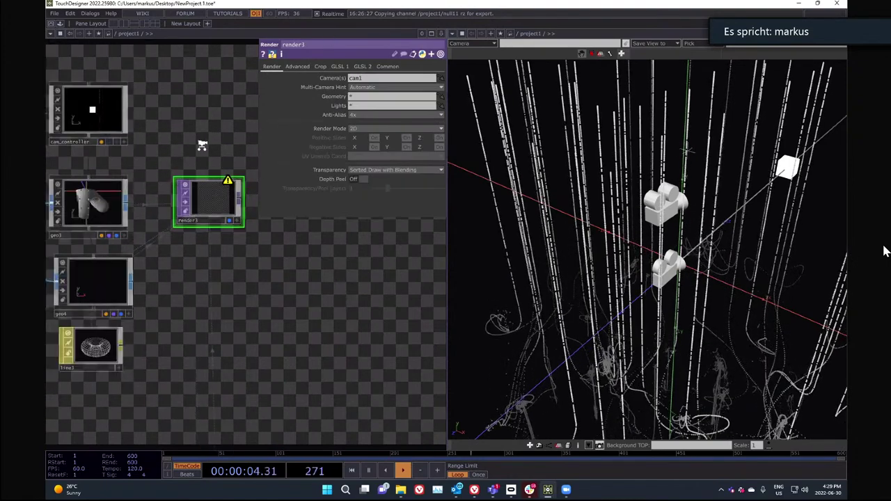
{"action": "scroll", "coordinate": [179, 150], "scroll_direction": "down", "scroll_amount": 1}
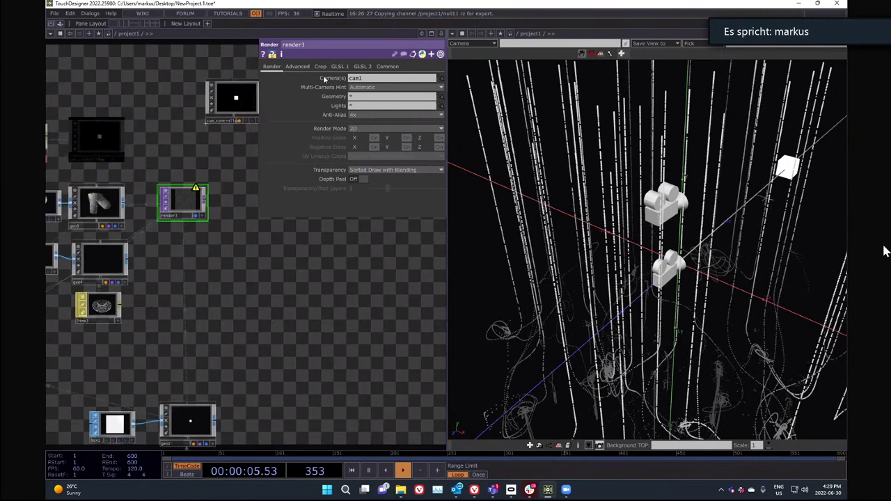
{"action": "left_click_drag", "start_coordinate": [323, 75], "coordinate": [327, 78]}
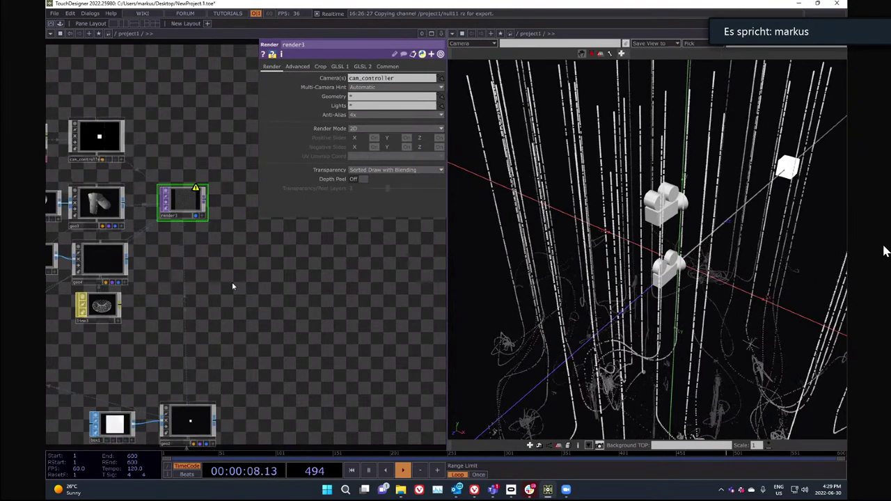
- Restrict the Render TOP's geometry to geo2
{"action": "left_click", "coordinate": [400, 99]}
{"action": "type", "text": "ge"}
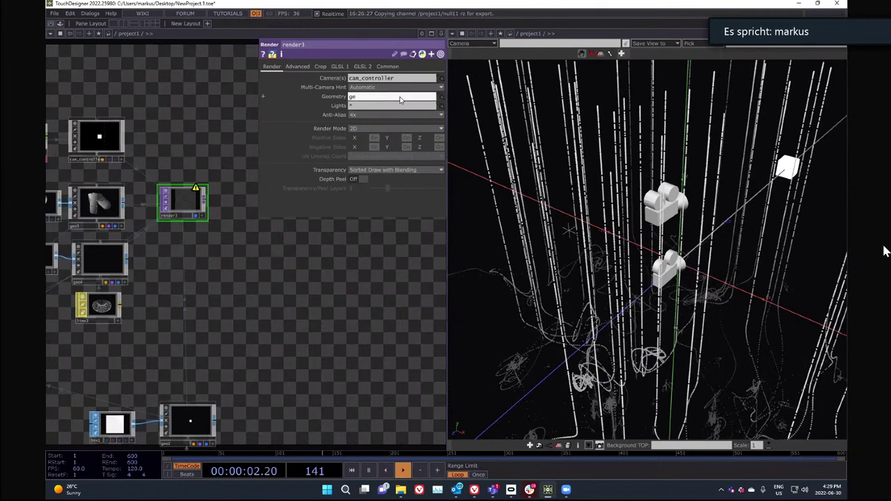
{"action": "type", "text": "o2"}
{"action": "key", "text": "Return"}
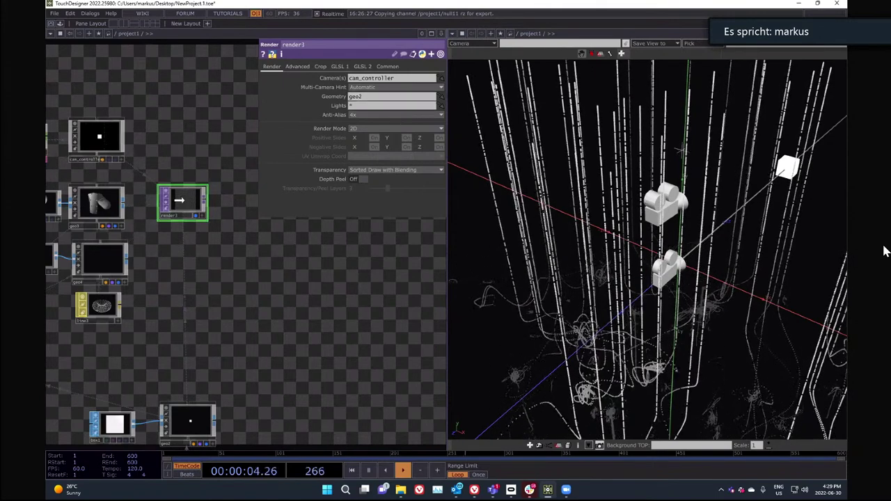
{"action": "left_click_drag", "start_coordinate": [179, 201], "coordinate": [179, 204]}
- Add a Render Pick CHOP and place it directly below the Render TOP
{"action": "left_click_drag", "start_coordinate": [239, 312], "coordinate": [239, 310]}
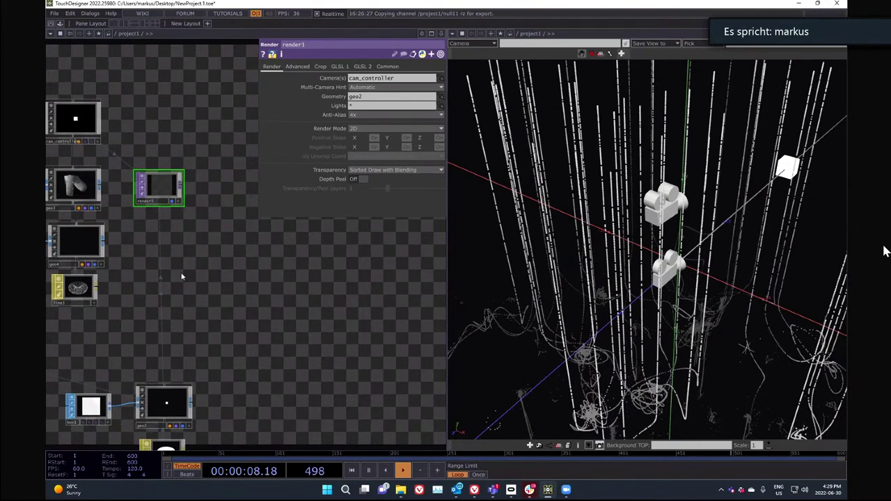
{"action": "key", "text": "Tab"}
{"action": "left_click", "coordinate": [105, 166]}
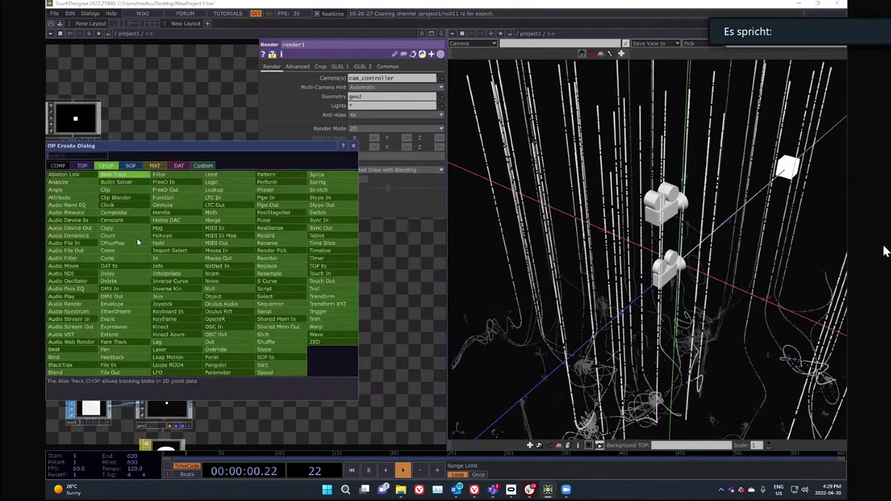
{"action": "type", "text": "ren"}
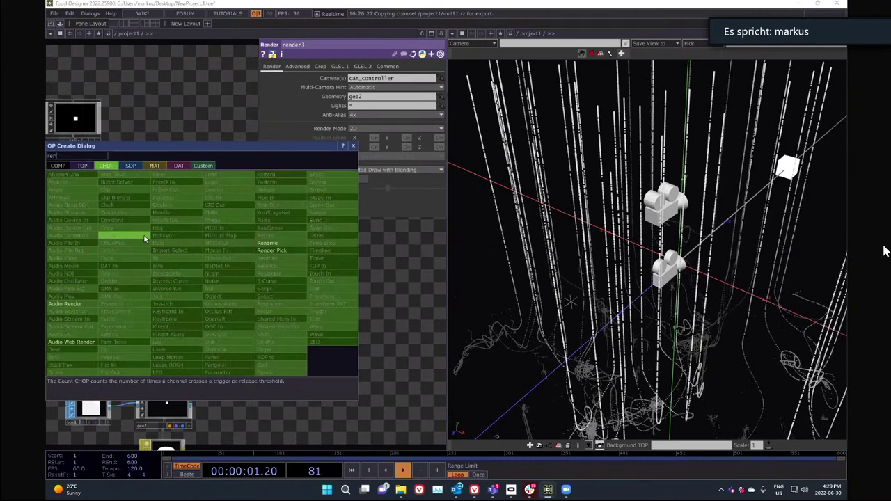
{"action": "left_click", "coordinate": [276, 252]}
{"action": "left_click", "coordinate": [184, 296]}
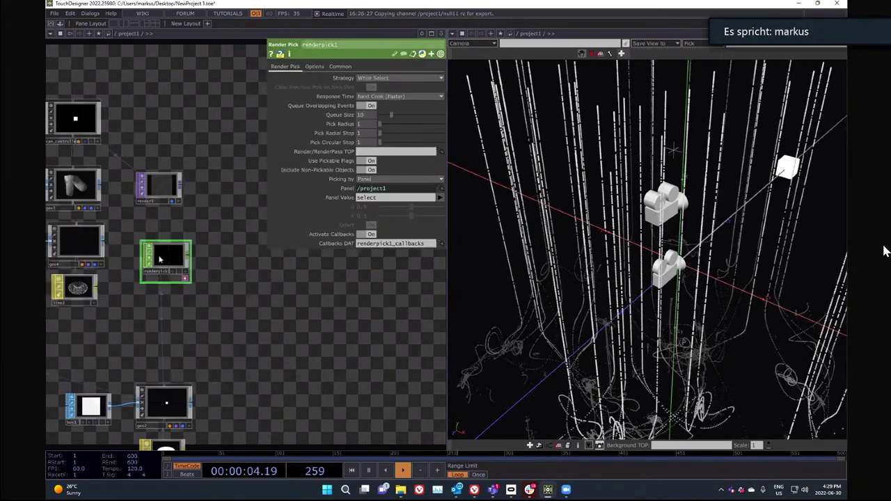
{"action": "left_click_drag", "start_coordinate": [162, 259], "coordinate": [158, 257]}
- Set the Render Pick CHOP to pick by Parameters and reference render3 as its render source
{"action": "left_click", "coordinate": [375, 181]}
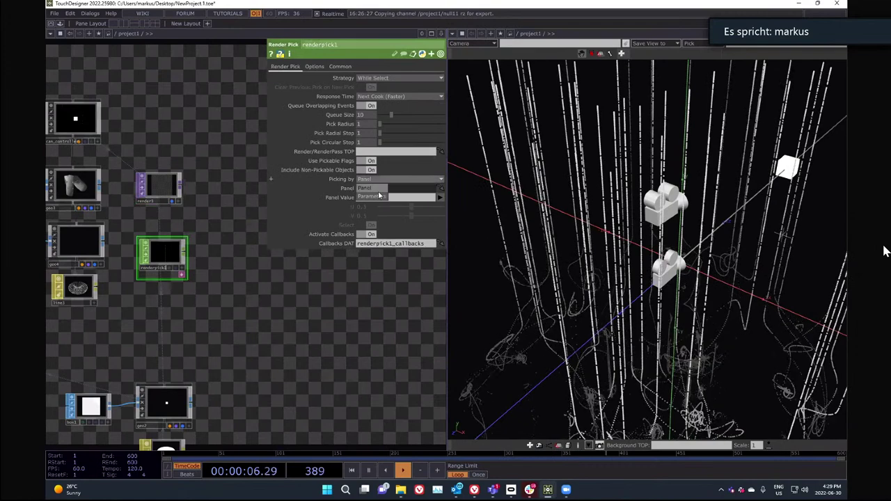
{"action": "left_click", "coordinate": [379, 197]}
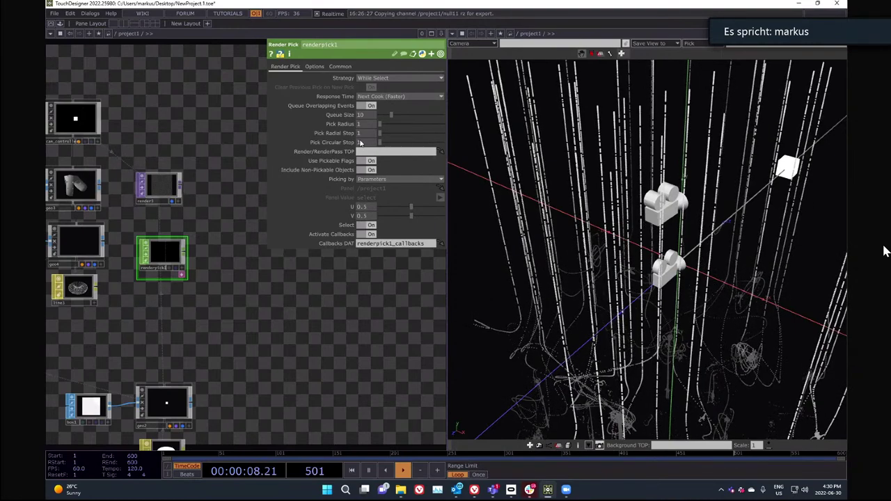
{"action": "left_click_drag", "start_coordinate": [161, 187], "coordinate": [390, 151]}
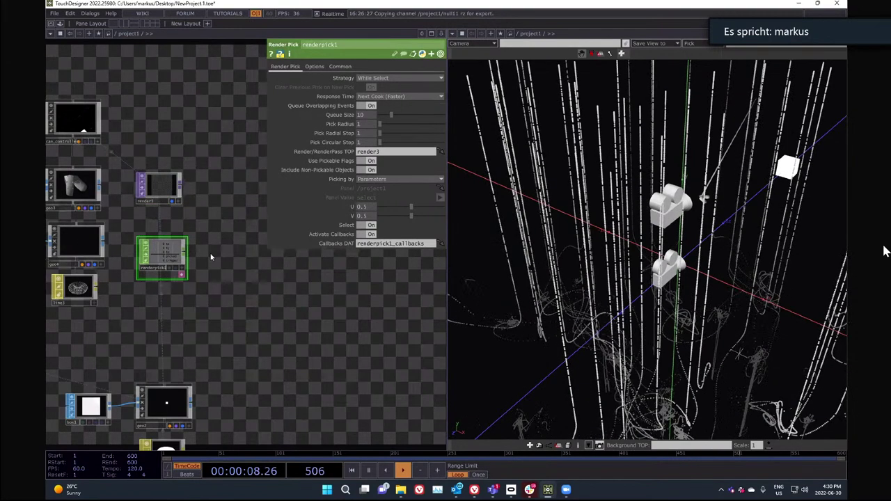
- Switch off the Render option in the advanced settings of render3
{"action": "left_click", "coordinate": [165, 180]}
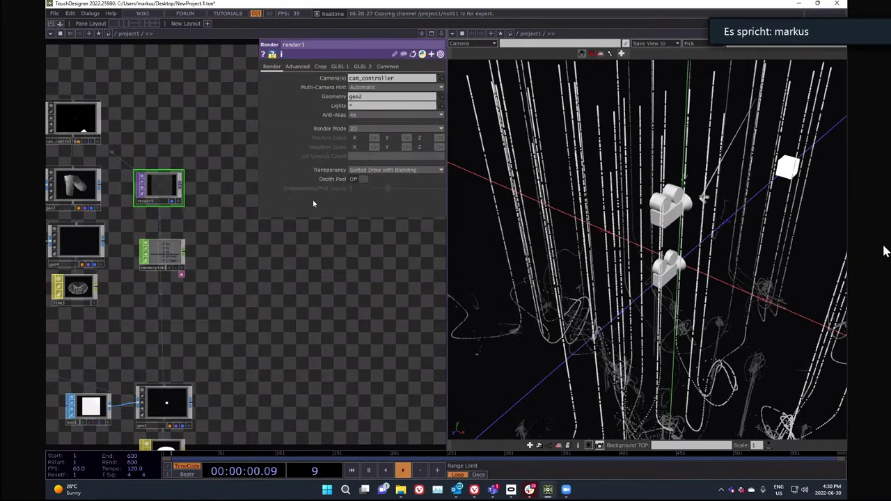
{"action": "left_click", "coordinate": [298, 67]}
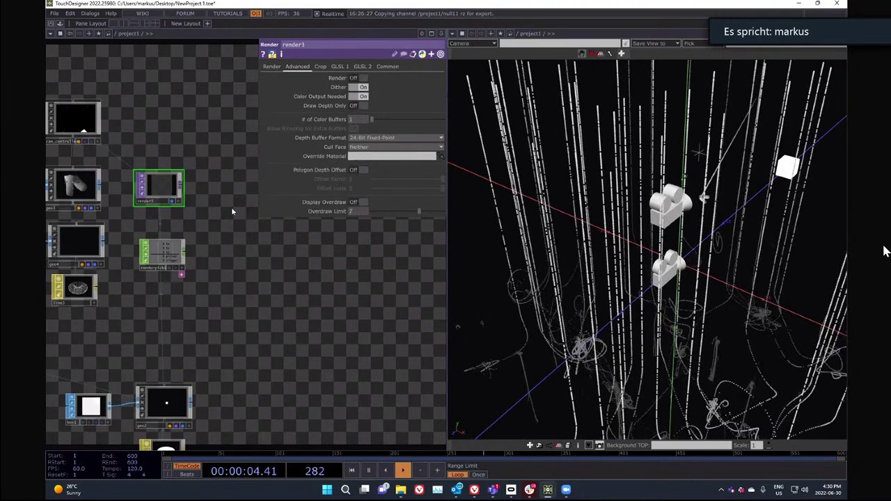
- Add a Select CHOP after the Render Pick CHOP and set its channel names to picked
{"action": "left_click_drag", "start_coordinate": [220, 195], "coordinate": [214, 188]}
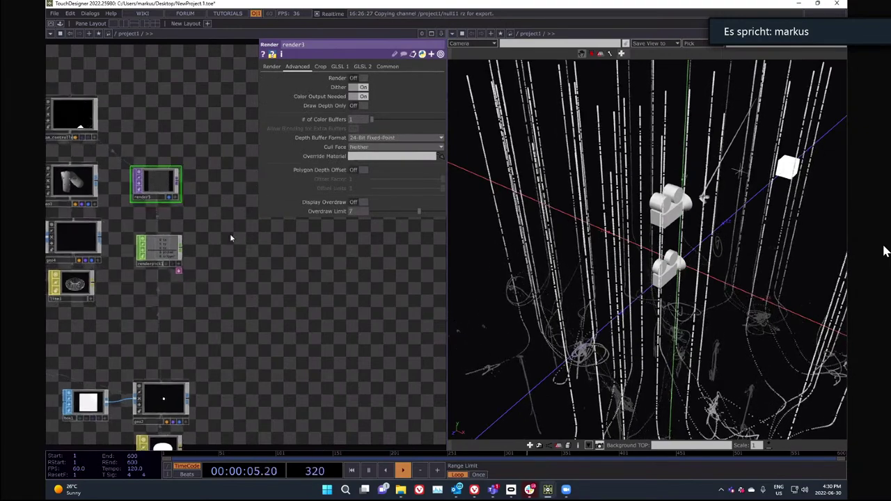
{"action": "right_click", "coordinate": [181, 245]}
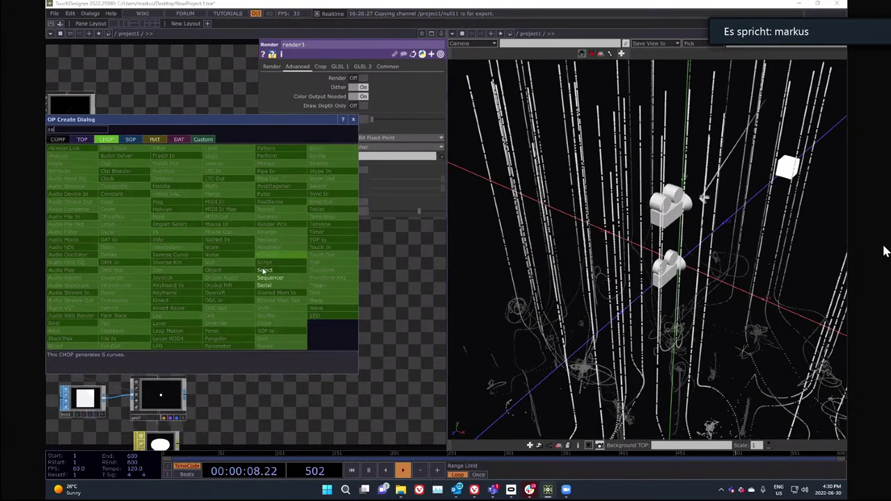
{"action": "left_click", "coordinate": [260, 266]}
{"action": "left_click", "coordinate": [258, 264]}
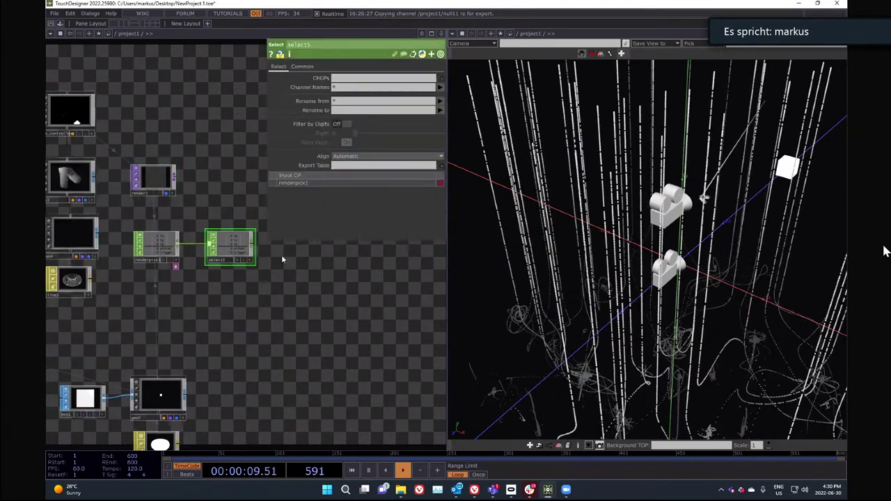
{"action": "left_click", "coordinate": [441, 89]}
{"action": "left_click", "coordinate": [447, 130]}
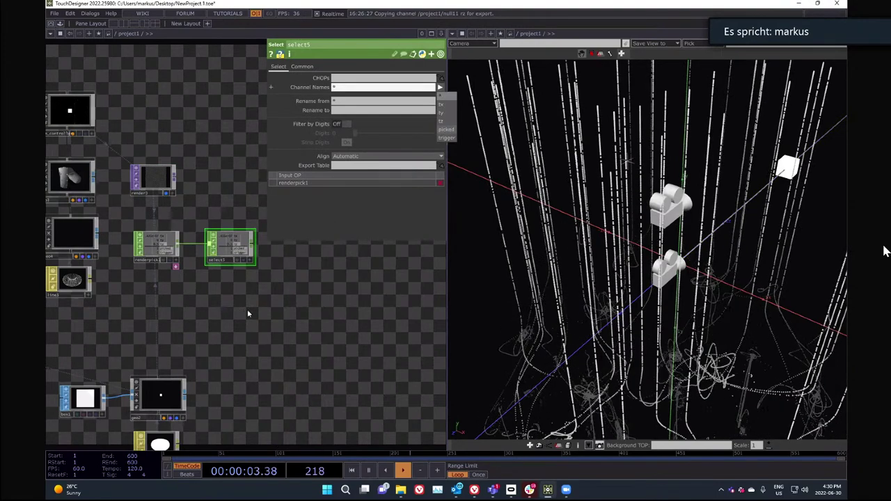
- Append a Null CHOP to the output of the Select CHOP
{"action": "left_click_drag", "start_coordinate": [253, 244], "coordinate": [222, 246]}
{"action": "right_click", "coordinate": [222, 245]}
{"action": "left_click", "coordinate": [233, 255]}
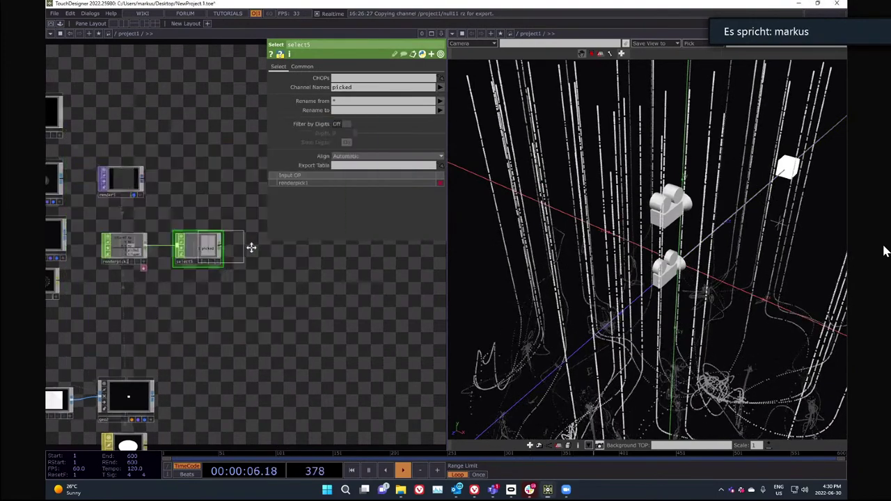
{"action": "left_click", "coordinate": [265, 254]}
{"action": "scroll", "coordinate": [187, 352], "scroll_direction": "down", "scroll_amount": 3}
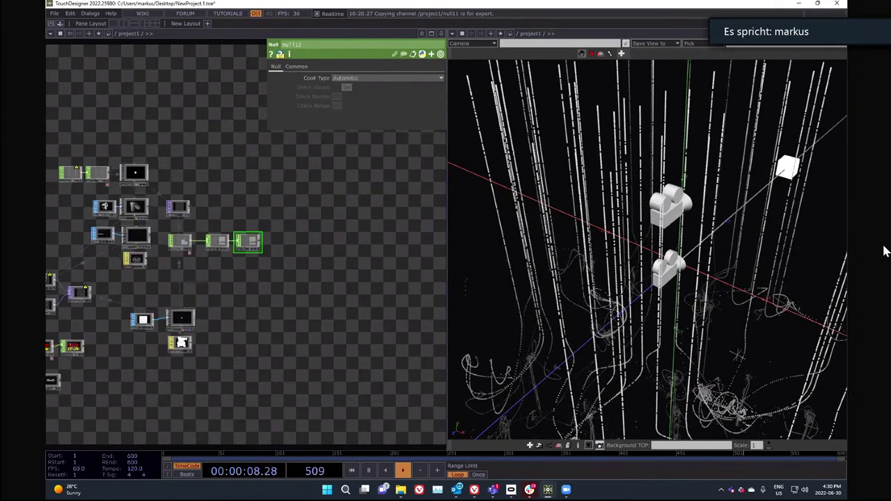
- Export the picked channel of the new Null CHOP to the red color value of constant1
{"action": "scroll", "coordinate": [180, 342], "scroll_direction": "up", "scroll_amount": 5}
{"action": "left_click", "coordinate": [185, 348]}
{"action": "left_click_drag", "start_coordinate": [306, 342], "coordinate": [193, 388]}
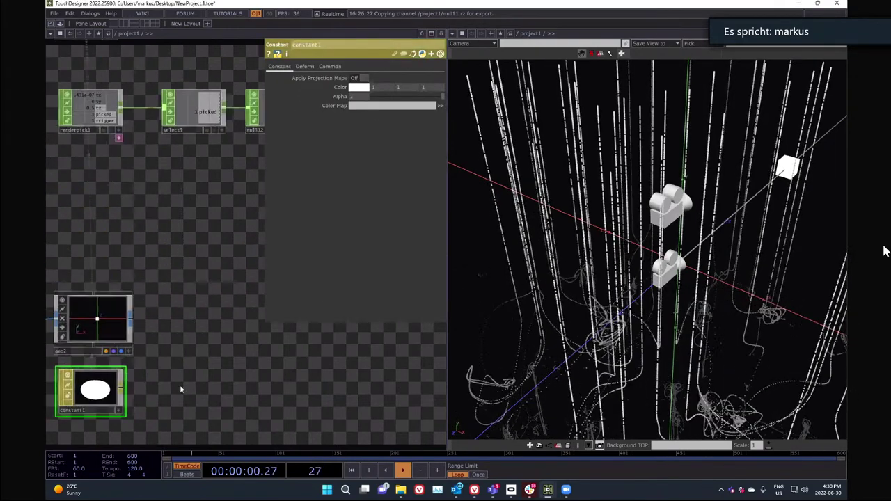
{"action": "scroll", "coordinate": [251, 216], "scroll_direction": "down", "scroll_amount": 3}
{"action": "left_click", "coordinate": [250, 209]}
{"action": "left_click_drag", "start_coordinate": [241, 198], "coordinate": [377, 88]}
{"action": "left_click", "coordinate": [378, 82]}
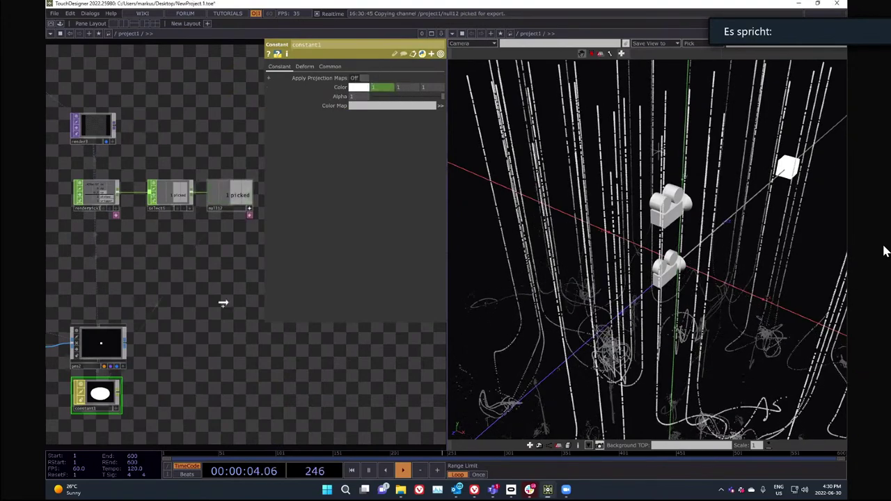
- Move null12 farther away from select5 and insert a Feedback CHOP between them
{"action": "left_click", "coordinate": [250, 209]}
{"action": "left_click_drag", "start_coordinate": [227, 195], "coordinate": [262, 194]}
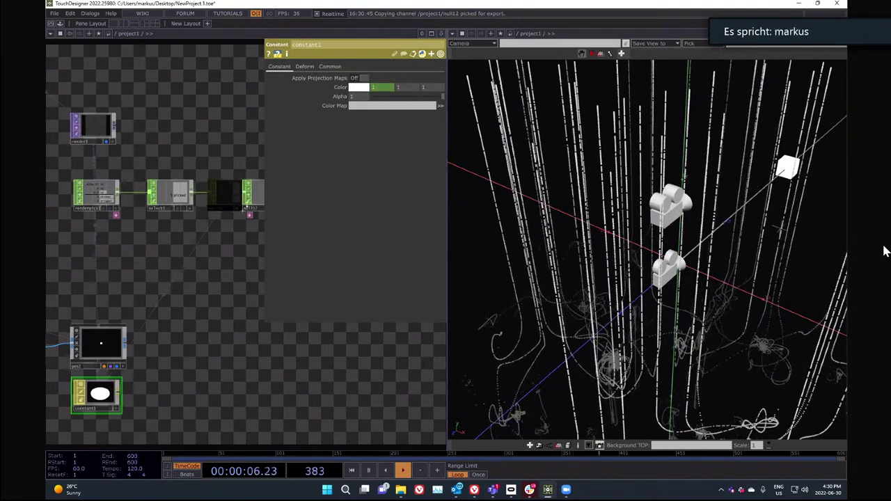
{"action": "left_click_drag", "start_coordinate": [176, 195], "coordinate": [156, 195]}
{"action": "left_click_drag", "start_coordinate": [175, 255], "coordinate": [219, 262]}
{"action": "scroll", "coordinate": [230, 260], "scroll_direction": "down", "scroll_amount": 3}
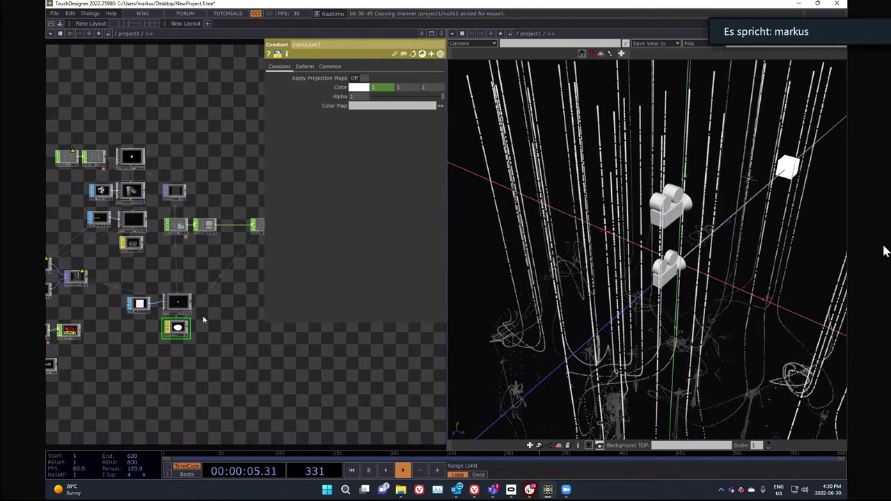
{"action": "left_click_drag", "start_coordinate": [245, 347], "coordinate": [203, 360]}
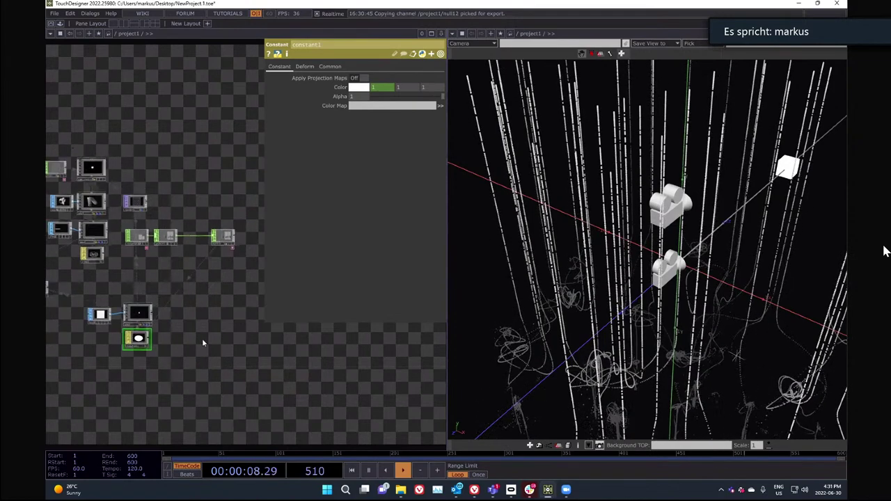
{"action": "scroll", "coordinate": [199, 264], "scroll_direction": "up", "scroll_amount": 3}
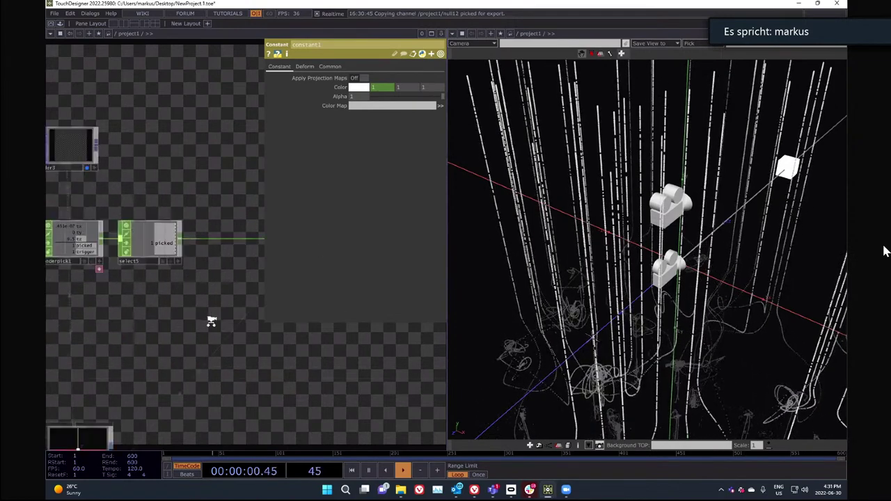
{"action": "scroll", "coordinate": [172, 327], "scroll_direction": "down", "scroll_amount": 2}
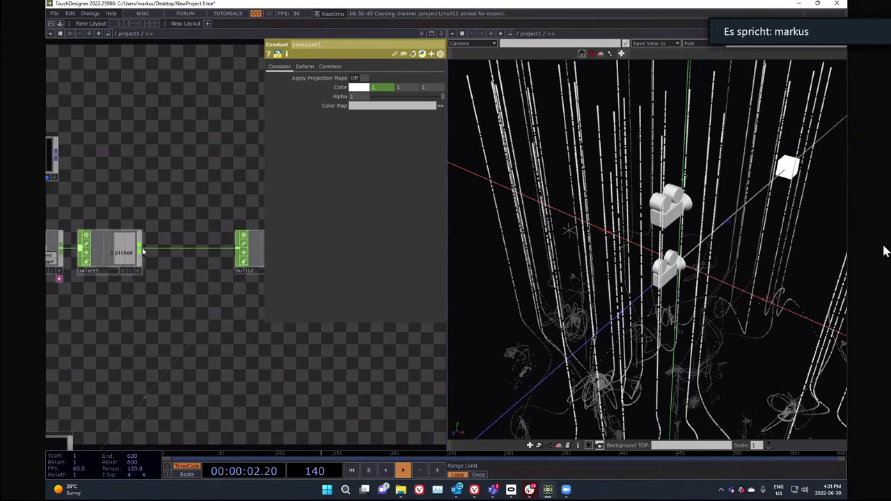
{"action": "key", "text": "Tab"}
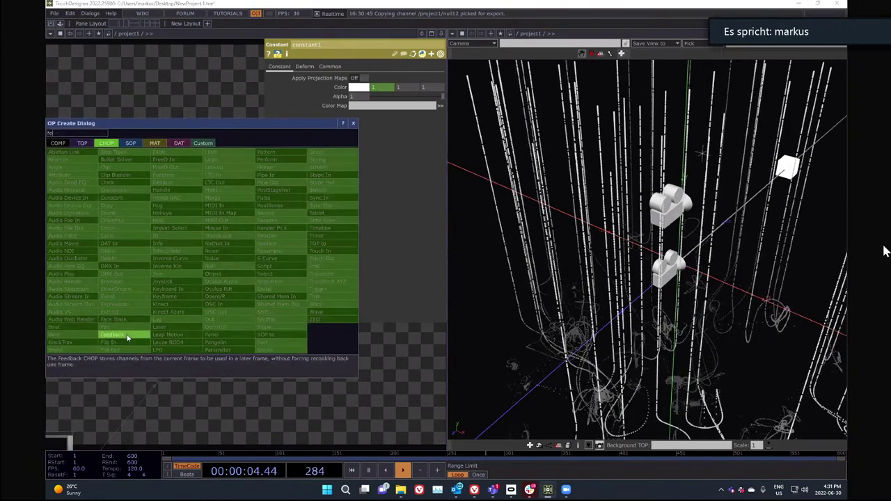
{"action": "key", "text": "Escape"}
{"action": "left_click", "coordinate": [187, 254]}
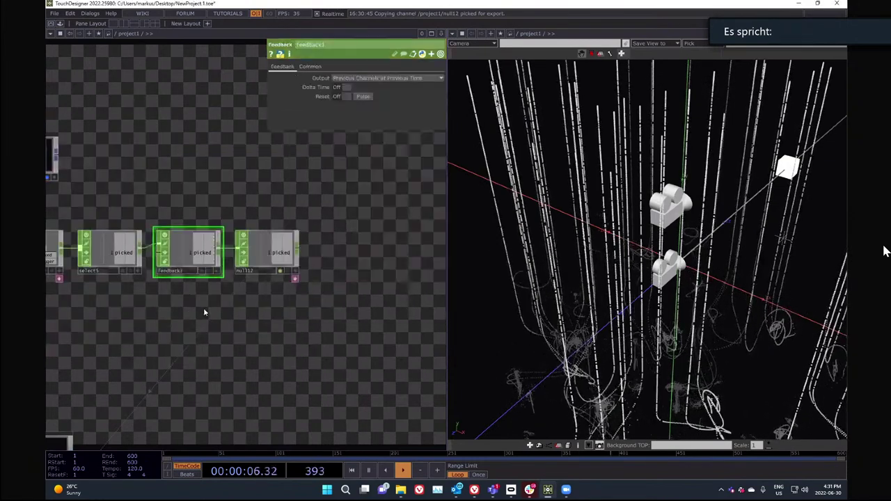
- Examine constant1's color and the controller's channel values while pointing the controller at and away from the box
{"action": "scroll", "coordinate": [284, 320], "scroll_direction": "down", "scroll_amount": 5}
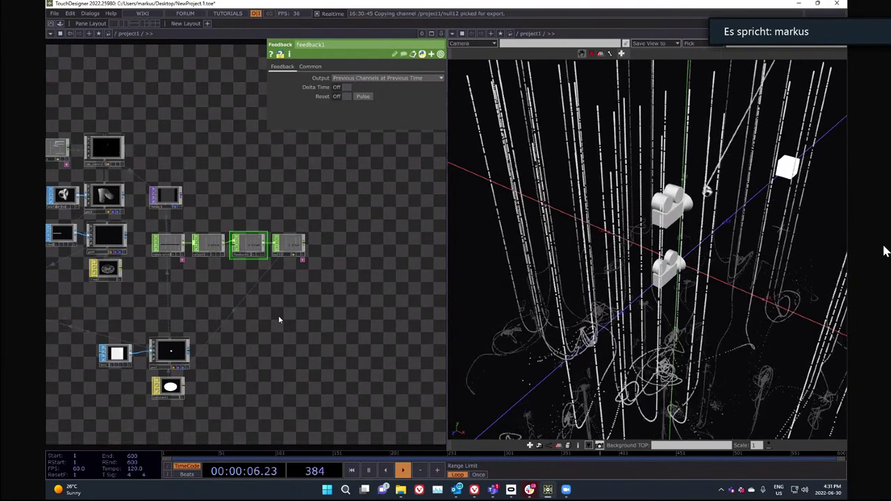
{"action": "left_click", "coordinate": [169, 392]}
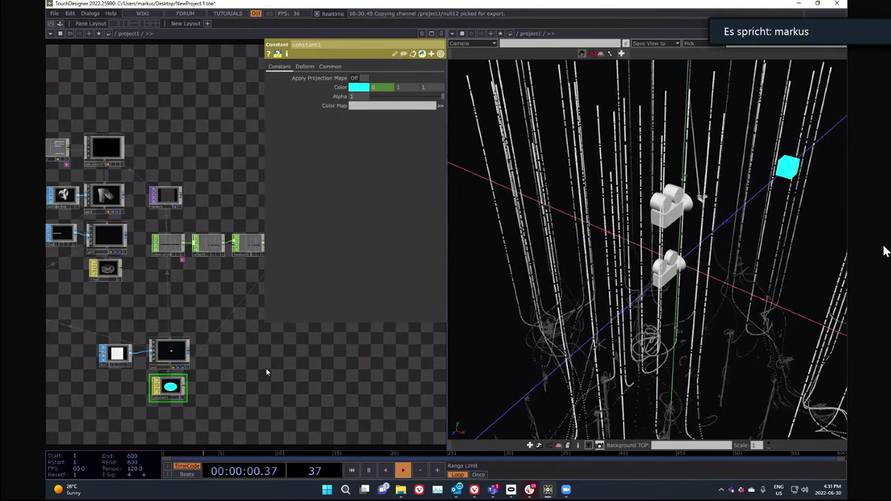
{"action": "left_click_drag", "start_coordinate": [217, 313], "coordinate": [278, 347]}
{"action": "scroll", "coordinate": [278, 349], "scroll_direction": "down", "scroll_amount": 4}
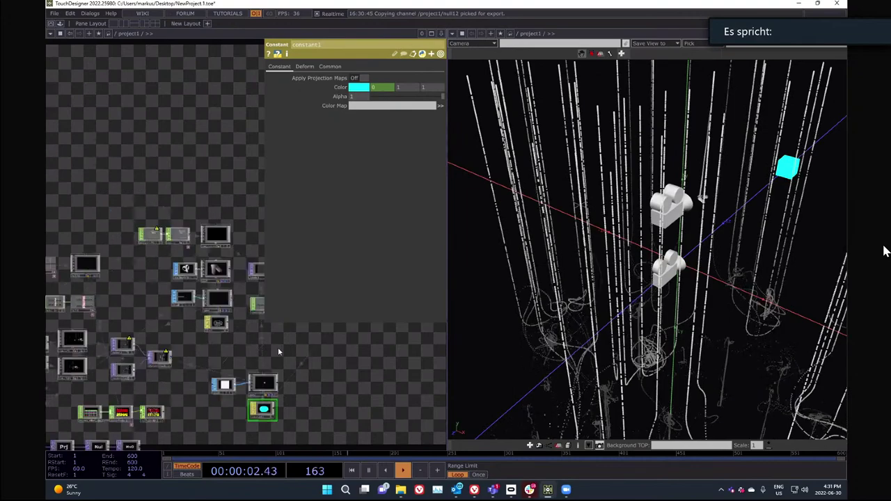
{"action": "scroll", "coordinate": [220, 273], "scroll_direction": "up", "scroll_amount": 8}
{"action": "scroll", "coordinate": [96, 239], "scroll_direction": "up", "scroll_amount": 5}
{"action": "scroll", "coordinate": [143, 300], "scroll_direction": "down", "scroll_amount": 3}
{"action": "left_click_drag", "start_coordinate": [161, 125], "coordinate": [159, 147]}
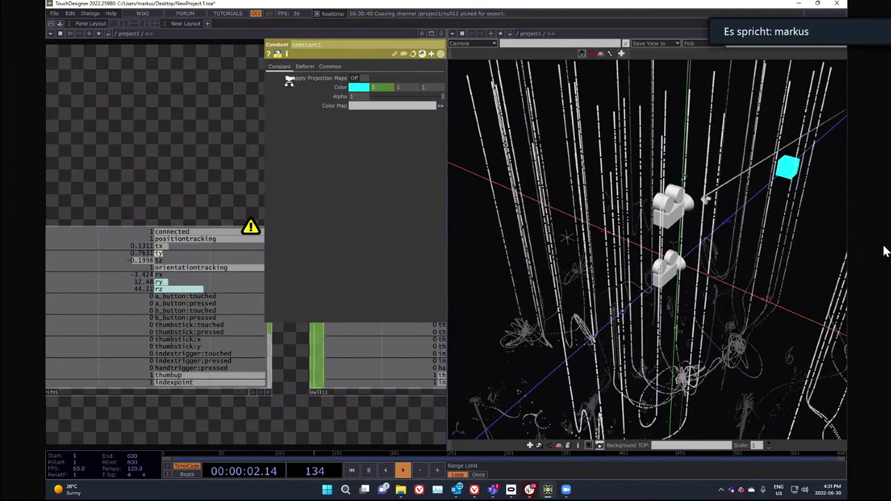
- Expand the network editor to the full workspace and inspect the box's color in the render2 output
{"action": "left_click", "coordinate": [432, 33]}
{"action": "scroll", "coordinate": [407, 170], "scroll_direction": "down", "scroll_amount": 9}
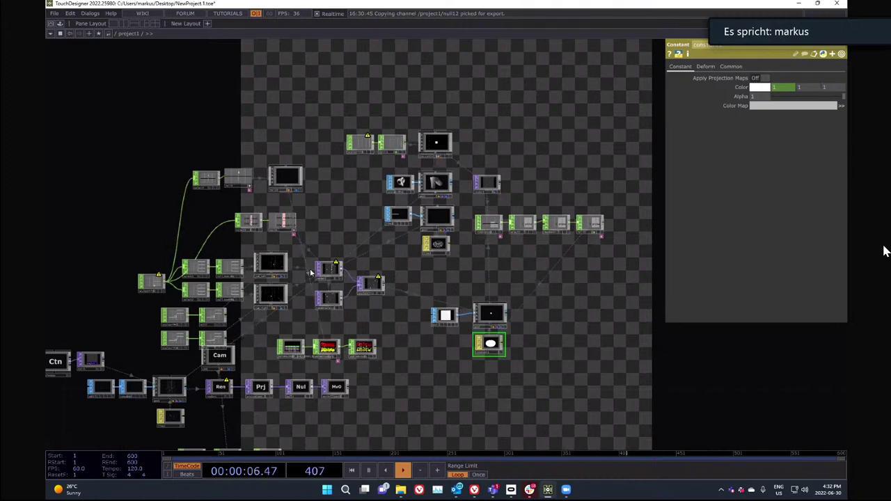
{"action": "scroll", "coordinate": [327, 284], "scroll_direction": "up", "scroll_amount": 10}
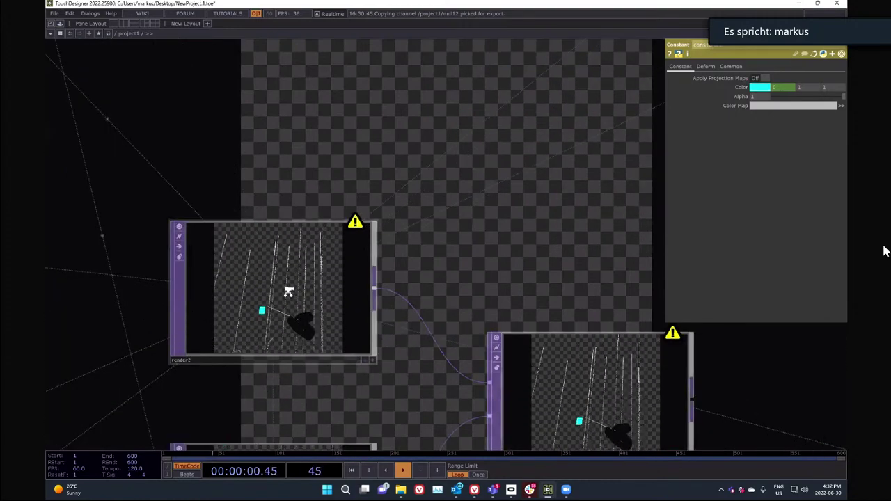
{"action": "scroll", "coordinate": [422, 355], "scroll_direction": "down", "scroll_amount": 10}
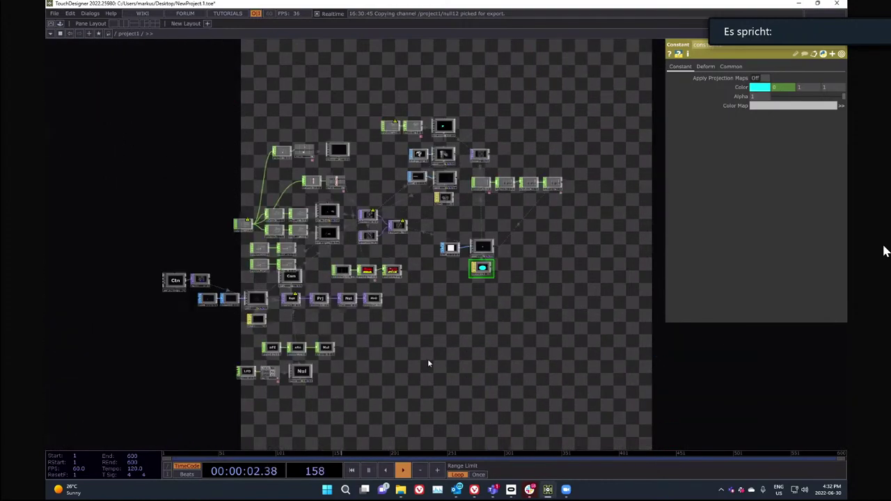
- Move the cam1 render chain, the audio and analysis nodes and the LFO chain down, clear of the VR network
{"action": "left_click_drag", "start_coordinate": [418, 355], "coordinate": [391, 351]}
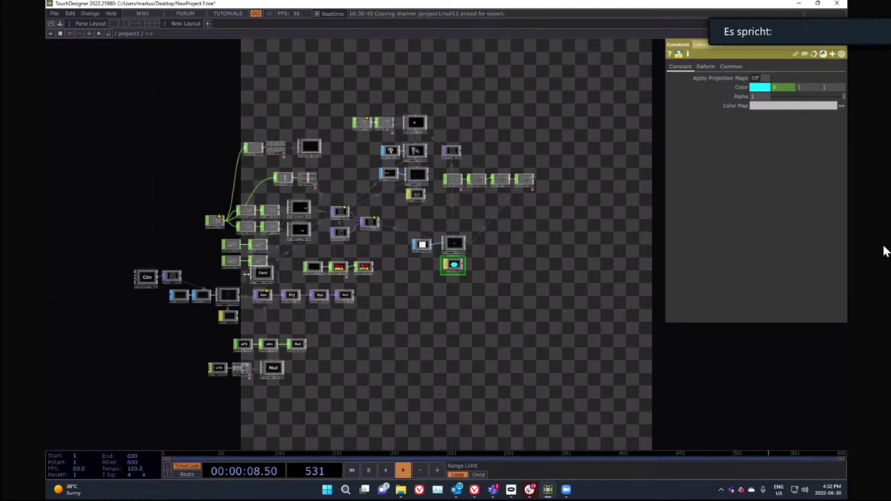
{"action": "left_click_drag", "start_coordinate": [245, 272], "coordinate": [388, 390]}
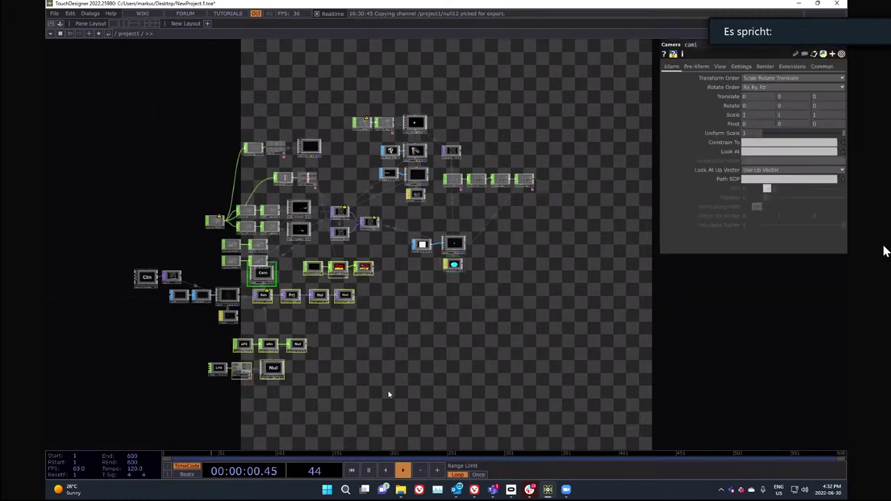
{"action": "left_click_drag", "start_coordinate": [256, 275], "coordinate": [333, 351]}
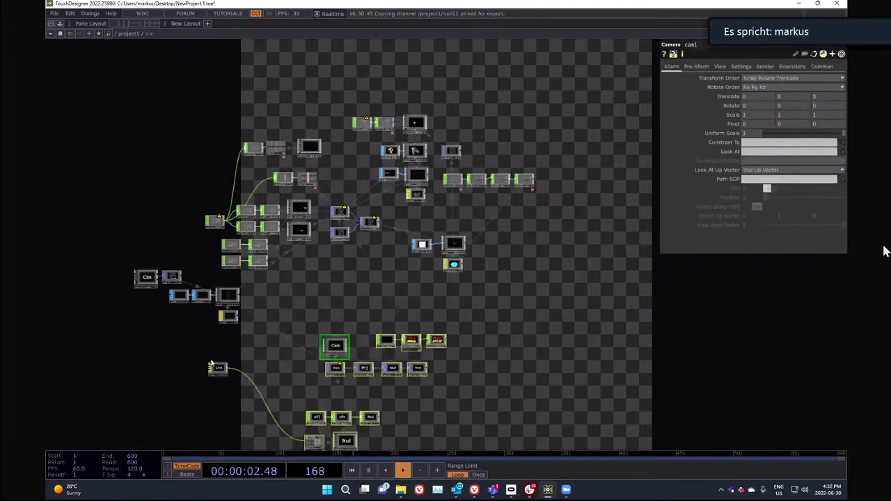
{"action": "left_click_drag", "start_coordinate": [218, 369], "coordinate": [279, 437]}
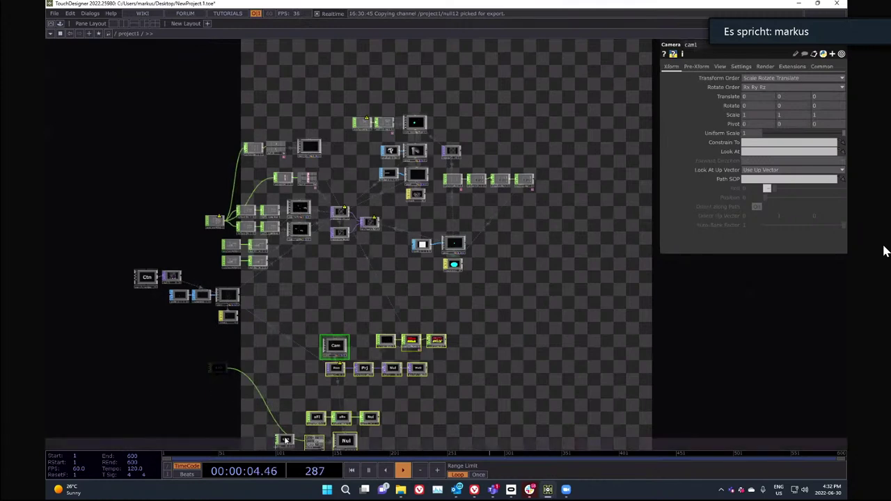
- Place the oculusRiftSimple component from the OculusRift palette category in an empty area of the network
{"action": "scroll", "coordinate": [412, 374], "scroll_direction": "down", "scroll_amount": 5}
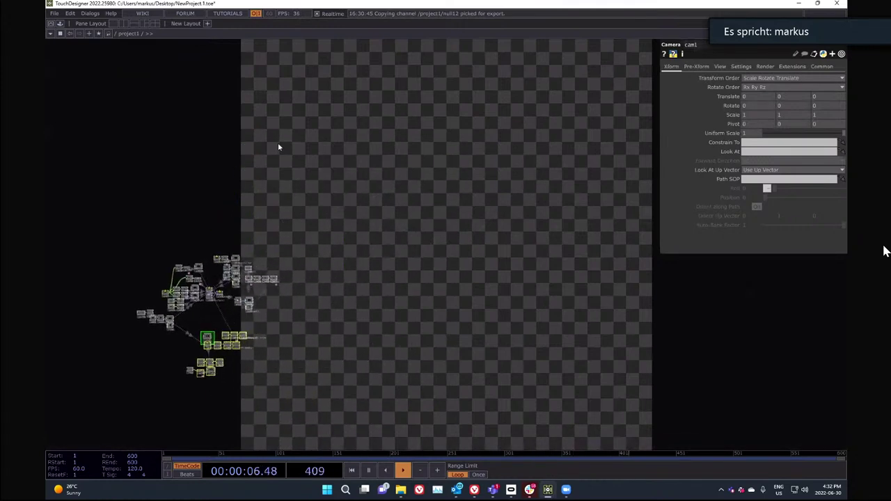
{"action": "left_click_drag", "start_coordinate": [352, 247], "coordinate": [298, 199]}
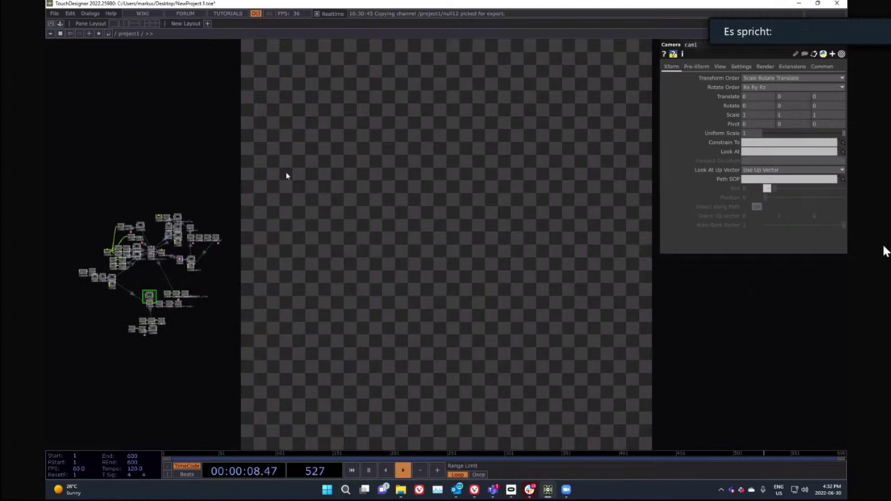
{"action": "left_click", "coordinate": [60, 25]}
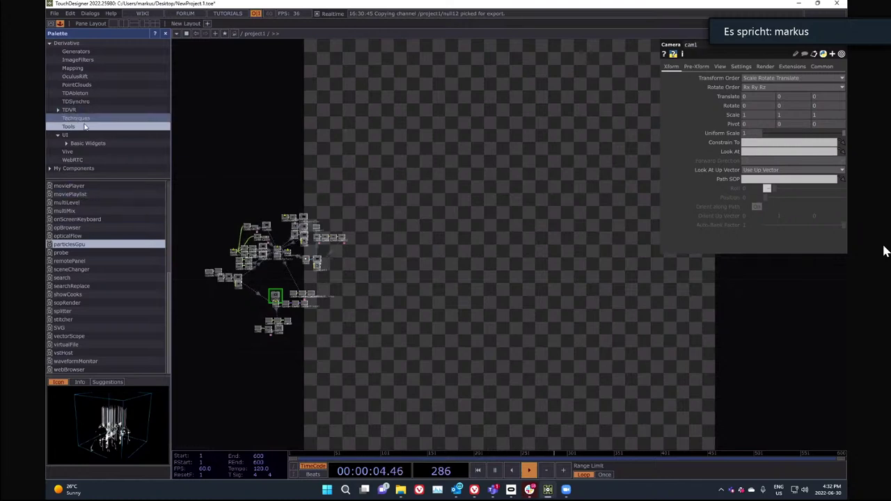
{"action": "left_click", "coordinate": [89, 77]}
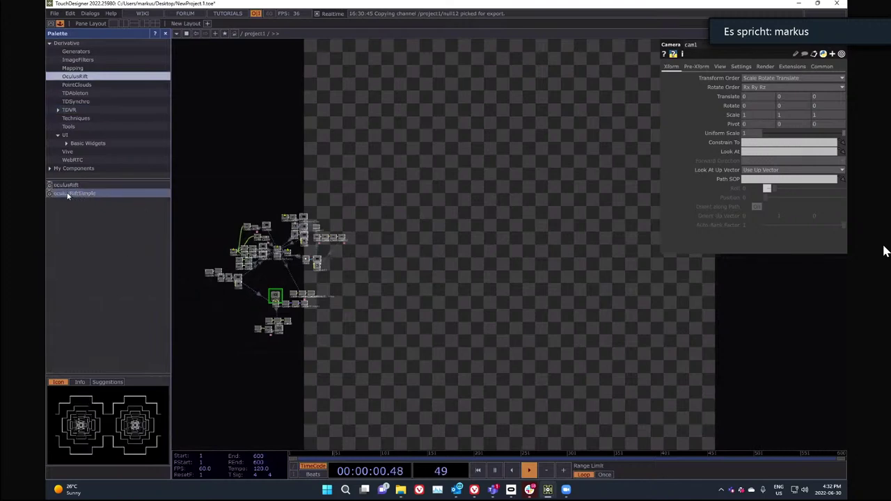
{"action": "left_click_drag", "start_coordinate": [66, 193], "coordinate": [414, 215]}
{"action": "left_click_drag", "start_coordinate": [417, 256], "coordinate": [422, 255]}
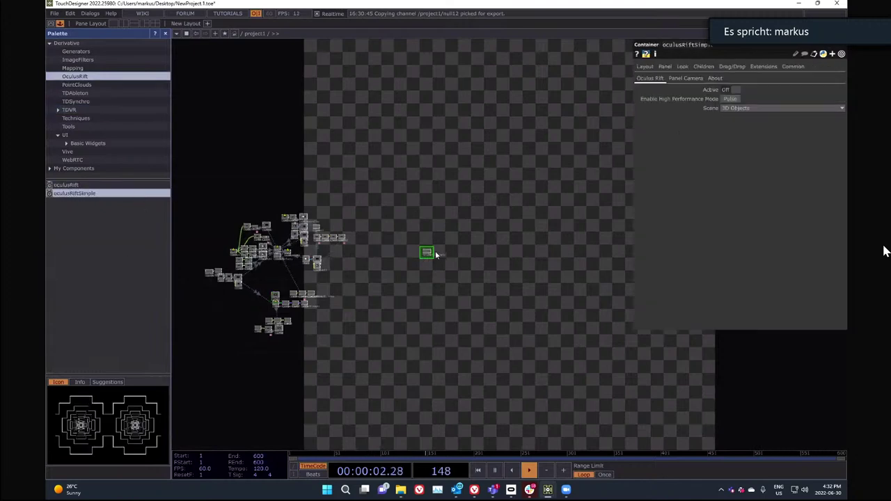
- Enter the oculusRiftSimple component and examine its cameras, lights, geometry and per-eye render network
{"action": "scroll", "coordinate": [418, 265], "scroll_direction": "up", "scroll_amount": 10}
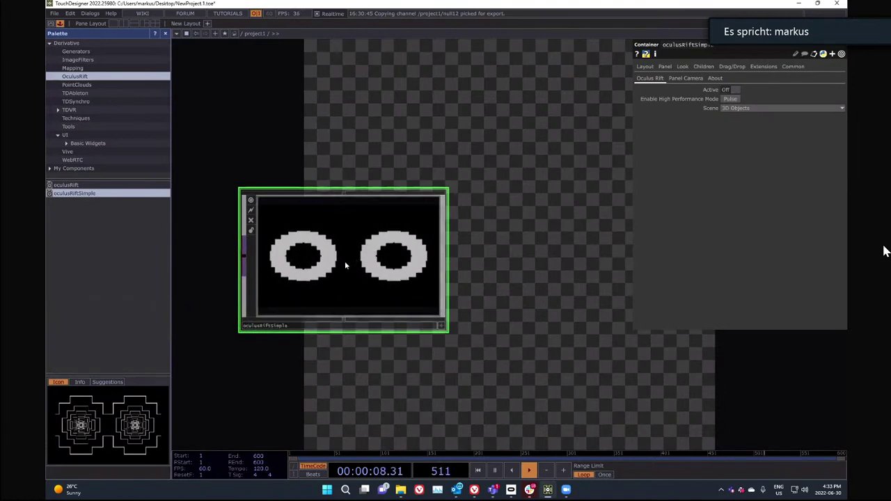
{"action": "key", "text": "i"}
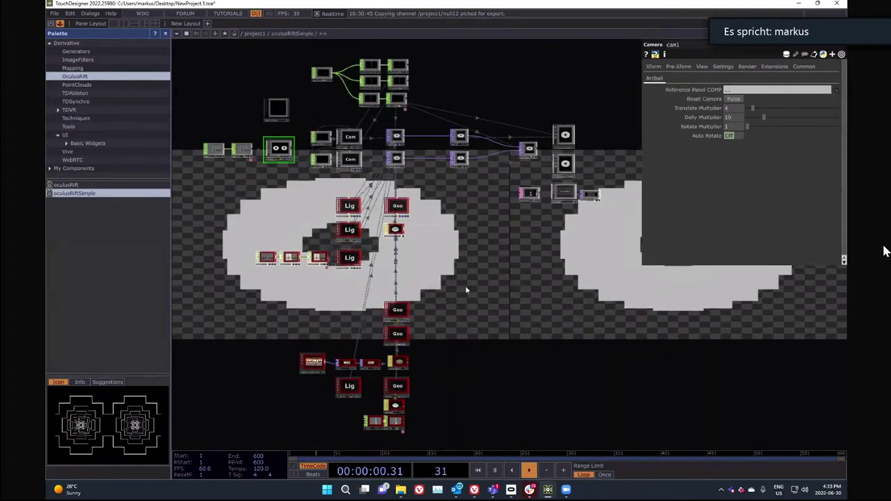
{"action": "left_click_drag", "start_coordinate": [414, 281], "coordinate": [313, 341]}
{"action": "scroll", "coordinate": [430, 244], "scroll_direction": "up", "scroll_amount": 9}
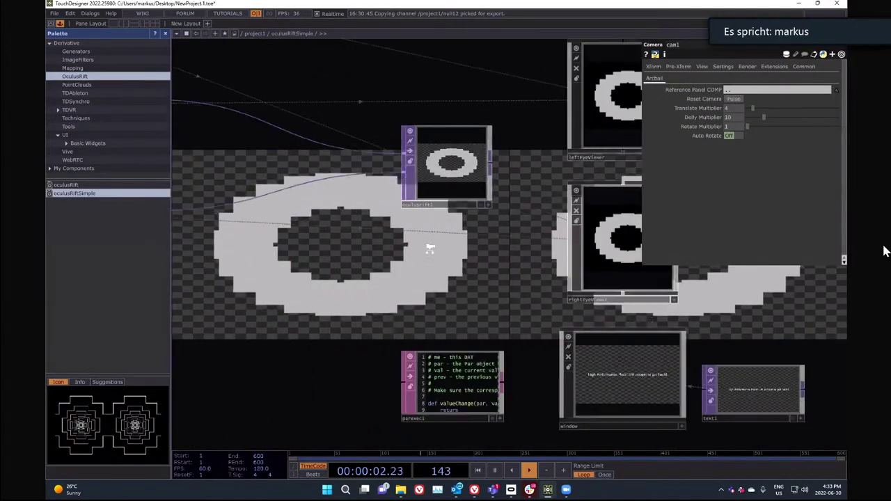
{"action": "scroll", "coordinate": [549, 221], "scroll_direction": "down", "scroll_amount": 8}
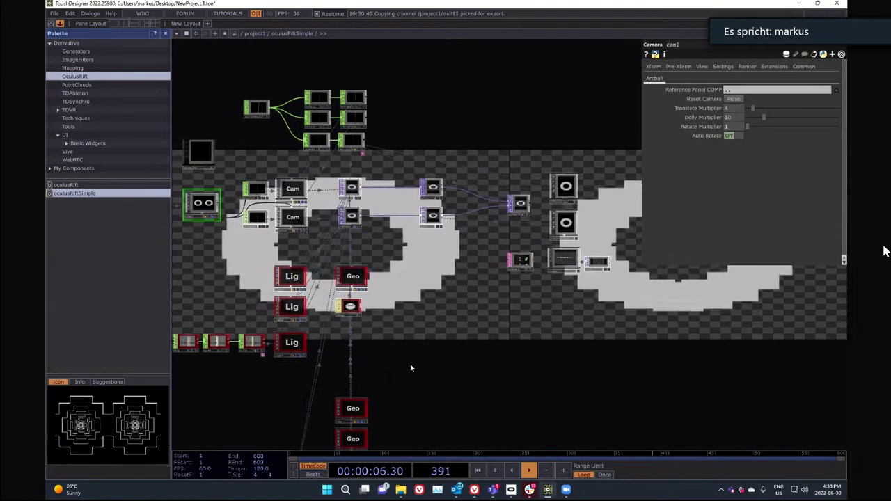
- Insert a Level TOP between the right-eye render and its null2 output inside oculusRiftSimple
{"action": "scroll", "coordinate": [411, 368], "scroll_direction": "up", "scroll_amount": 5}
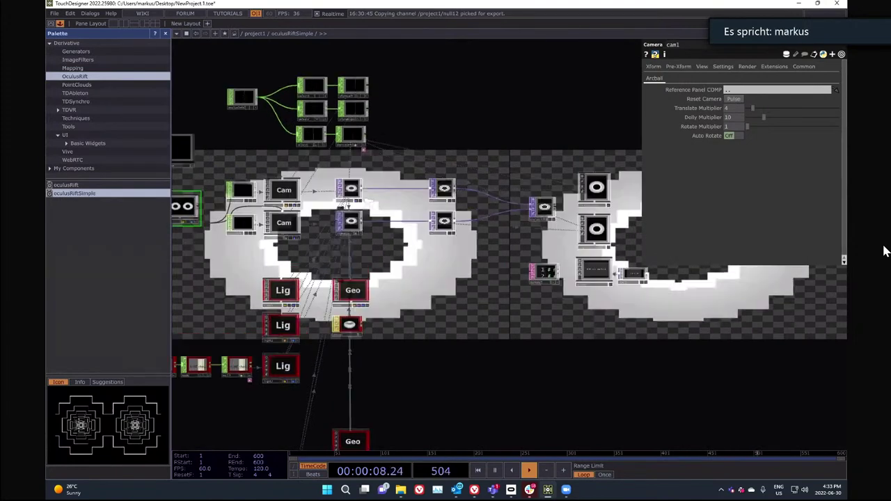
{"action": "scroll", "coordinate": [596, 257], "scroll_direction": "down", "scroll_amount": 2}
{"action": "left_click_drag", "start_coordinate": [456, 363], "coordinate": [411, 364]}
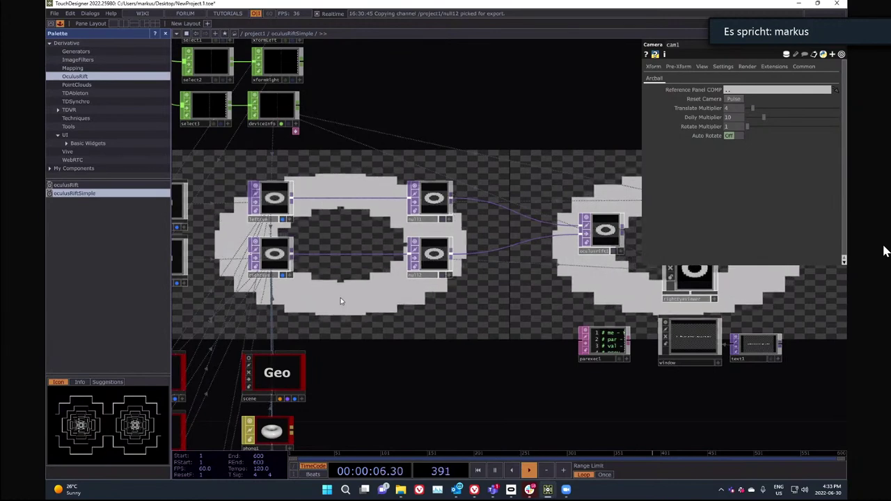
{"action": "key", "text": "Tab"}
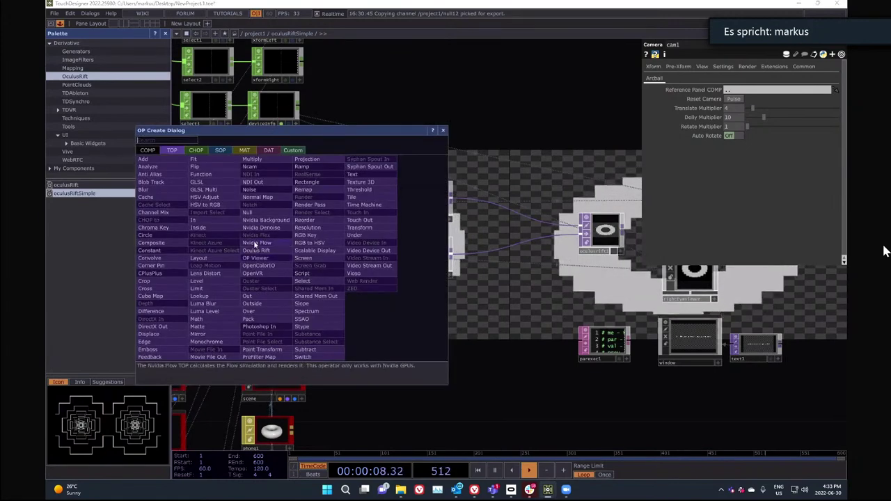
{"action": "type", "text": "hs"}
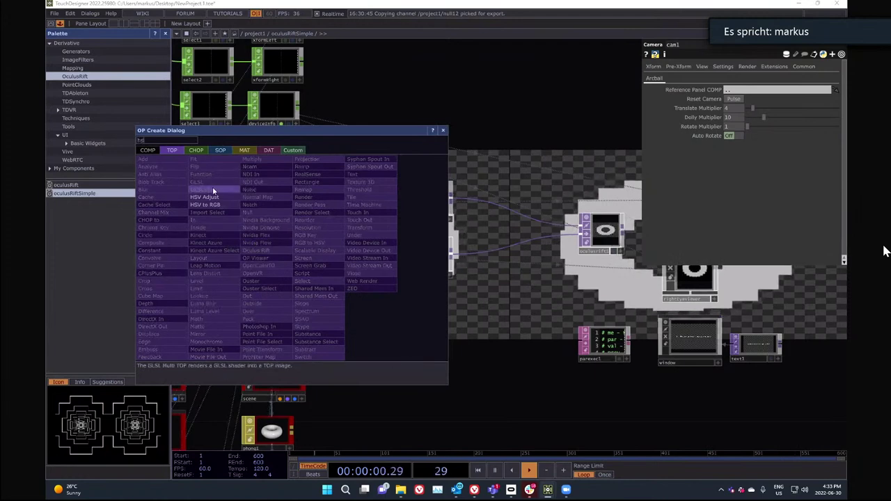
{"action": "key", "text": "BackSpace"}
{"action": "key", "text": "BackSpace"}
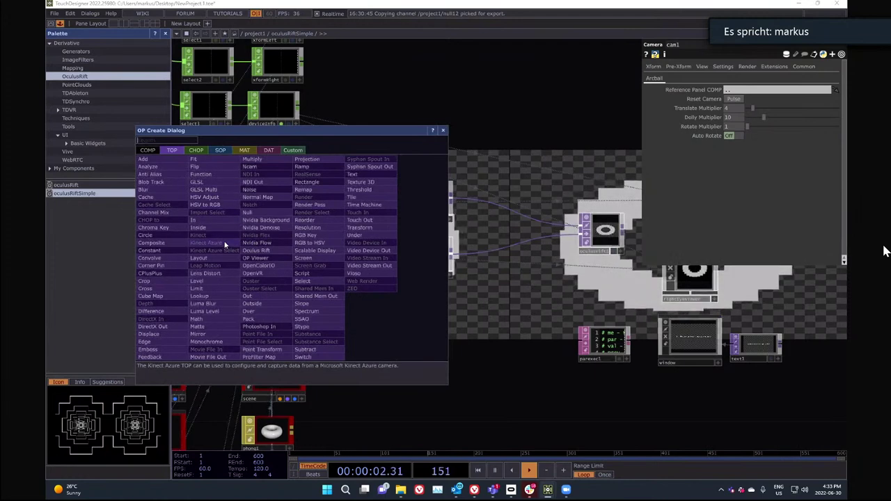
{"action": "type", "text": "le"}
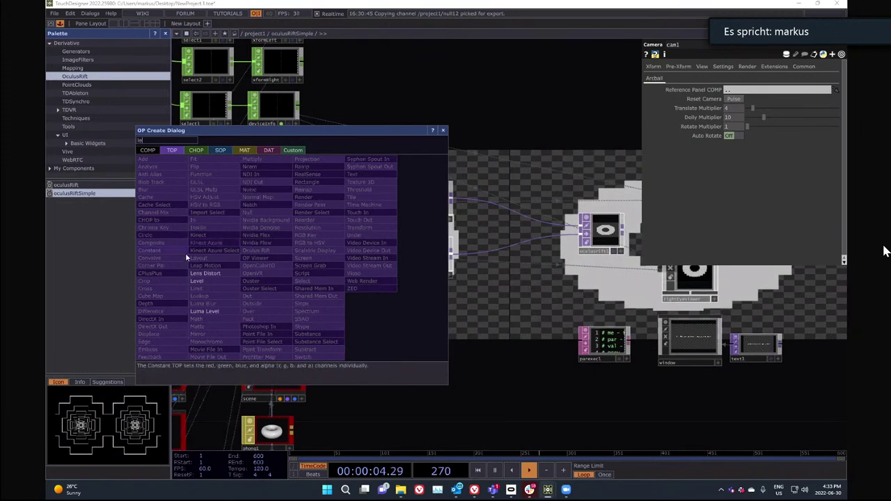
{"action": "left_click", "coordinate": [214, 280]}
{"action": "left_click", "coordinate": [342, 260]}
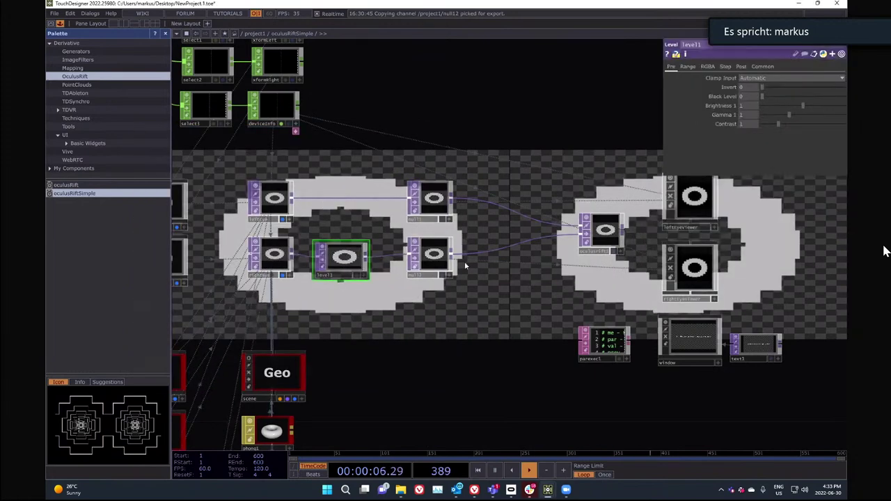
- Set the Level TOP's Low R to 1 and return to the project1 network
{"action": "left_click", "coordinate": [707, 66]}
{"action": "left_click_drag", "start_coordinate": [776, 82], "coordinate": [844, 80]}
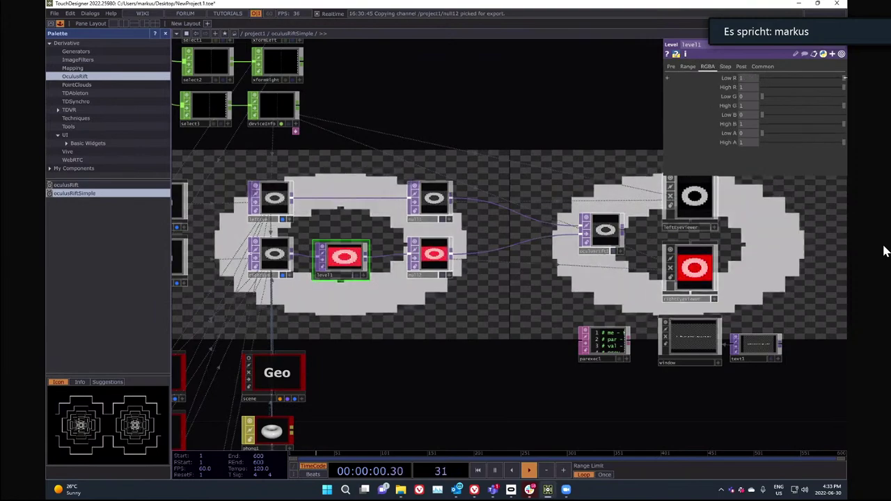
{"action": "scroll", "coordinate": [455, 310], "scroll_direction": "down", "scroll_amount": 5}
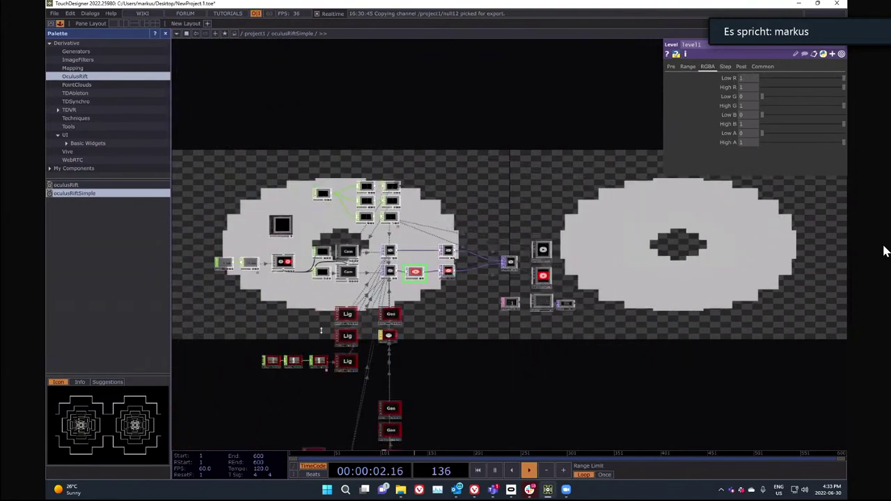
{"action": "key", "text": "u"}
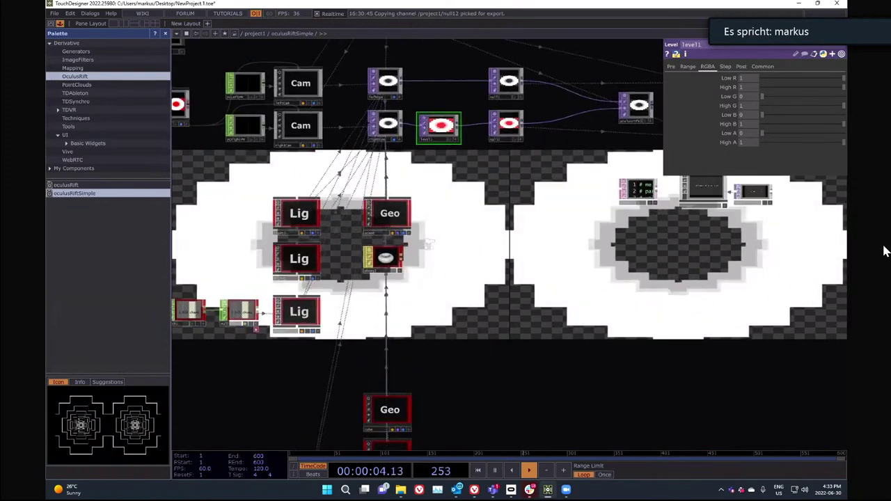
{"action": "scroll", "coordinate": [291, 217], "scroll_direction": "down", "scroll_amount": 5}
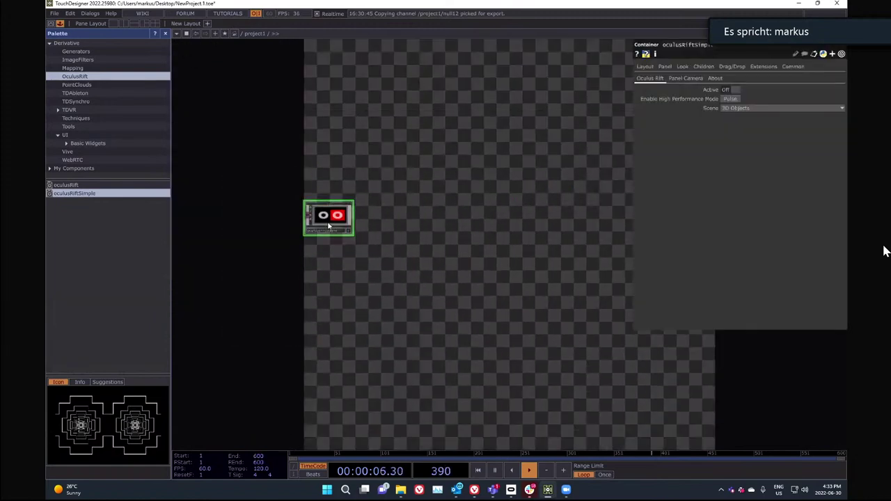
- Place the TDVR component from the TDVR palette category beside oculusRiftSimple and dismiss its frame-rate message
{"action": "left_click", "coordinate": [92, 110]}
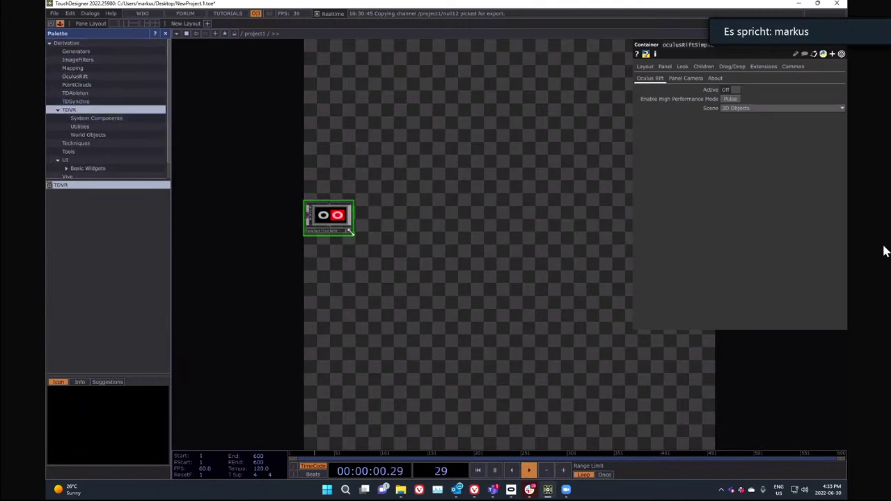
{"action": "left_click_drag", "start_coordinate": [334, 215], "coordinate": [232, 258]}
{"action": "scroll", "coordinate": [426, 217], "scroll_direction": "down", "scroll_amount": 6}
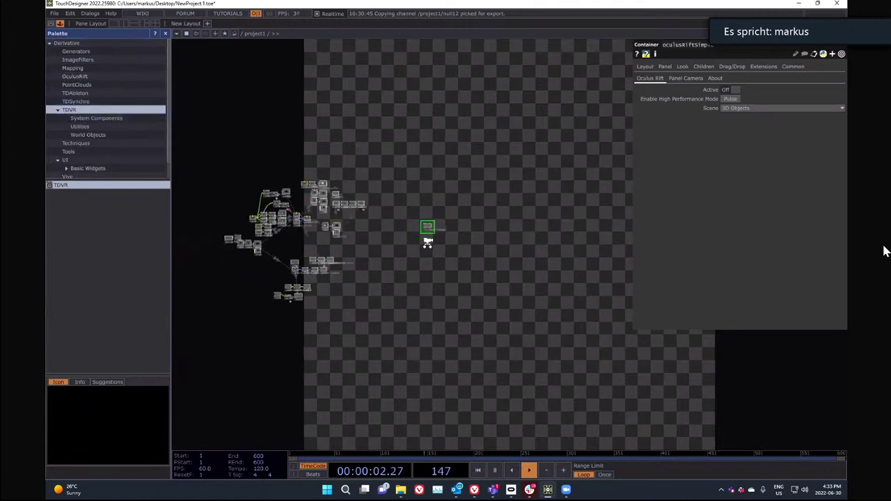
{"action": "scroll", "coordinate": [427, 242], "scroll_direction": "up", "scroll_amount": 5}
{"action": "left_click_drag", "start_coordinate": [426, 189], "coordinate": [206, 154]}
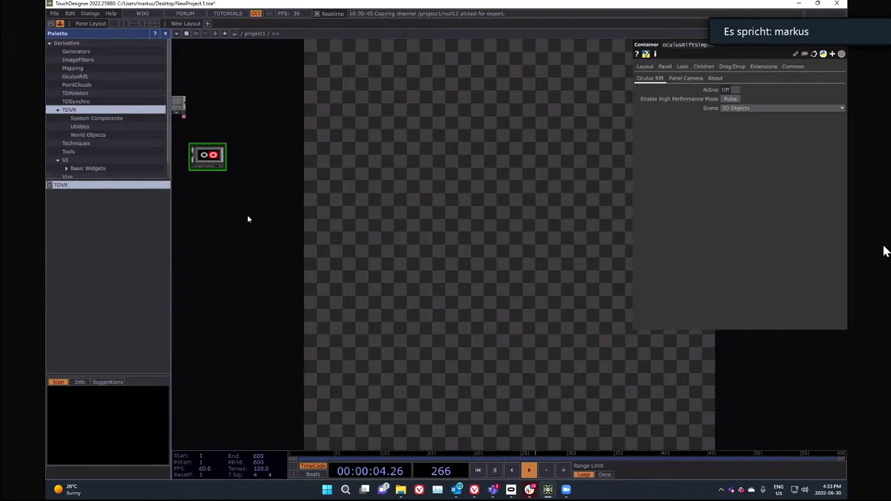
{"action": "left_click_drag", "start_coordinate": [258, 216], "coordinate": [440, 197]}
{"action": "scroll", "coordinate": [435, 197], "scroll_direction": "down", "scroll_amount": 2}
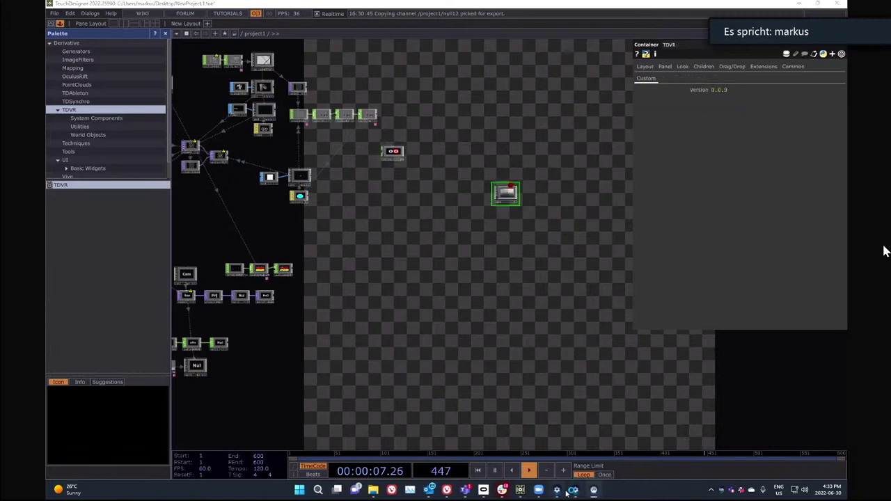
{"action": "mouse_move", "coordinate": [559, 492]}
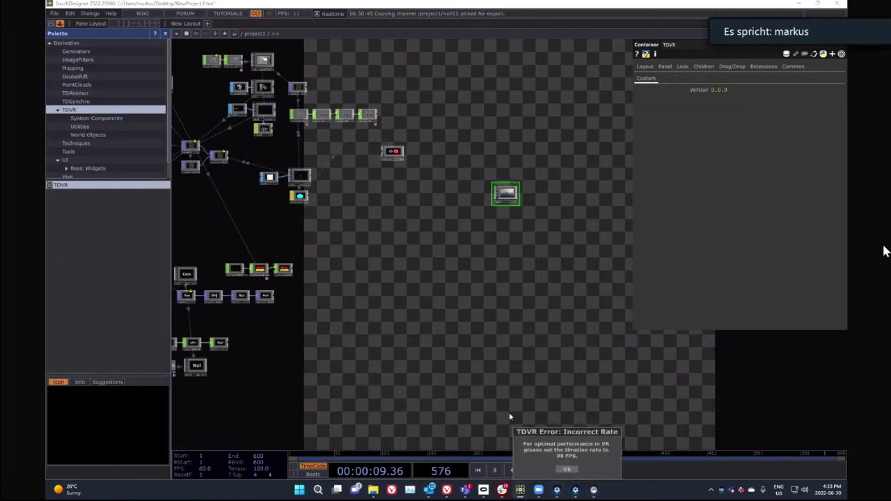
{"action": "left_click", "coordinate": [568, 470]}
- Enter the TDVR component and look through the System Components, Utilities and World Objects palette categories
{"action": "scroll", "coordinate": [511, 155], "scroll_direction": "up", "scroll_amount": 8}
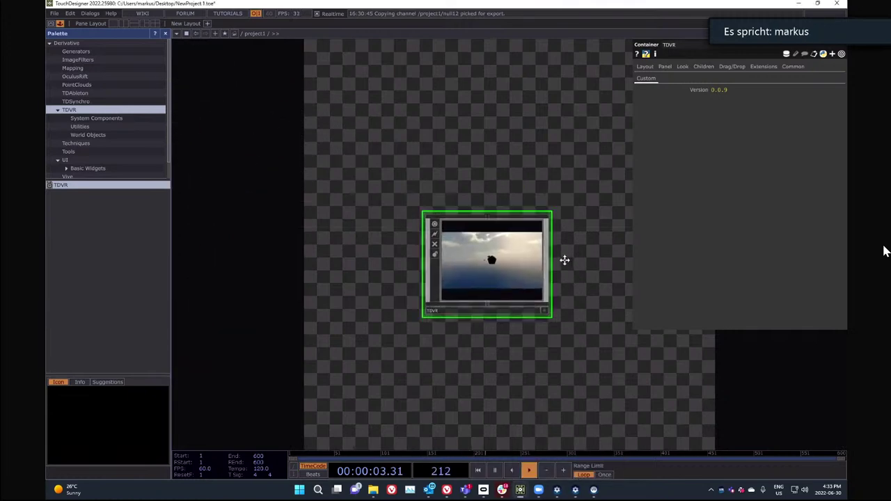
{"action": "left_click_drag", "start_coordinate": [565, 261], "coordinate": [539, 214]}
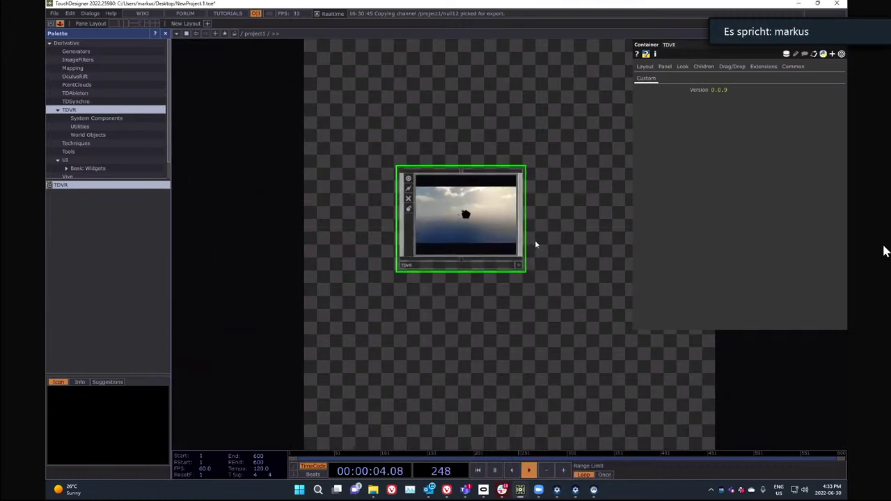
{"action": "double_click", "coordinate": [476, 218]}
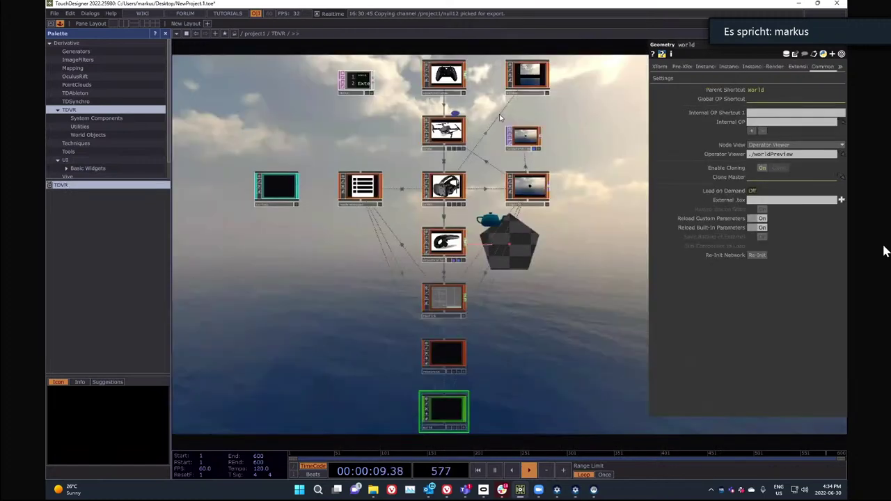
{"action": "left_click", "coordinate": [105, 118]}
{"action": "left_click", "coordinate": [104, 126]}
{"action": "left_click", "coordinate": [106, 134]}
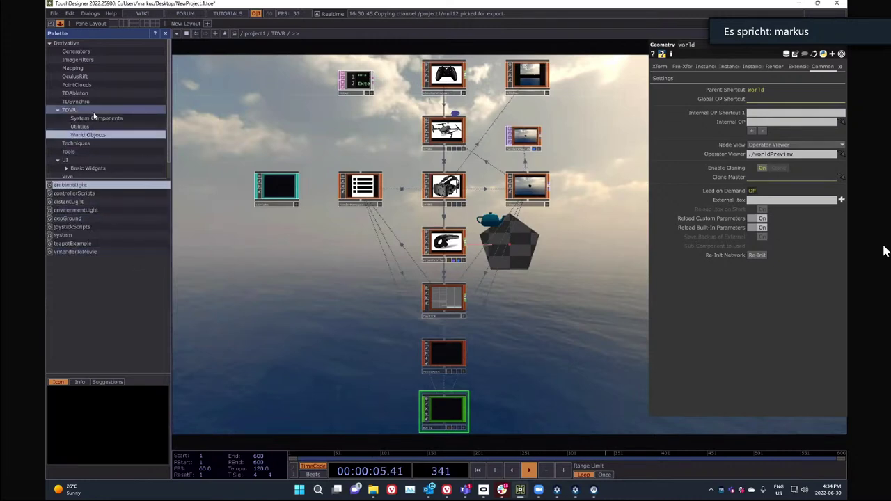
{"action": "left_click", "coordinate": [94, 112]}
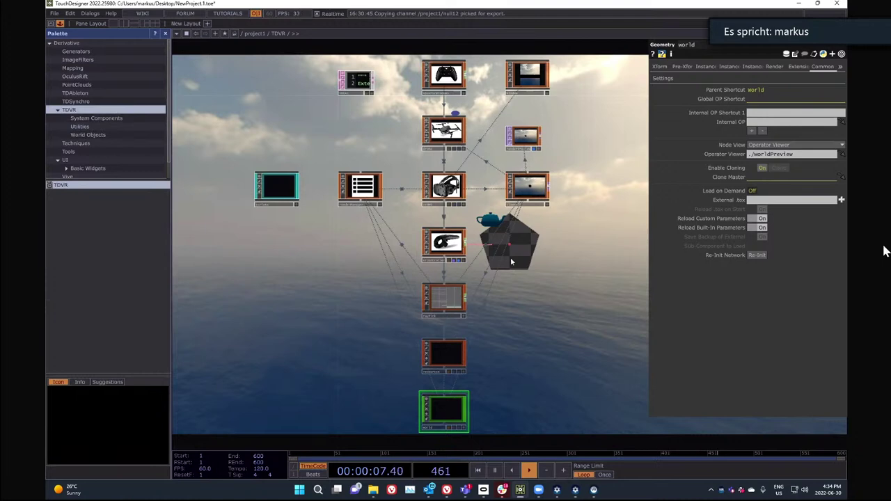
- Examine the vrControllers and rayPick settings and the surrounding renderManager, vrHMD, viewer3D and drone nodes inside TDVR
{"action": "left_click_drag", "start_coordinate": [441, 278], "coordinate": [421, 285]}
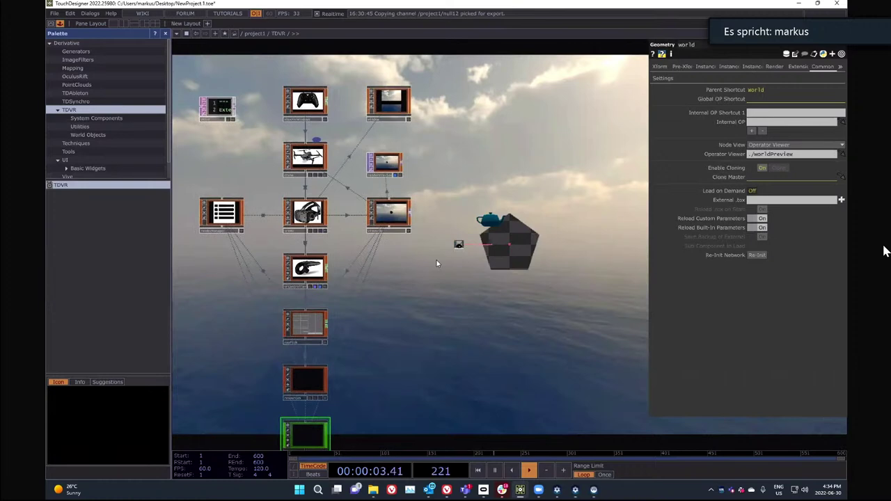
{"action": "scroll", "coordinate": [324, 285], "scroll_direction": "up", "scroll_amount": 5}
{"action": "left_click", "coordinate": [308, 255]}
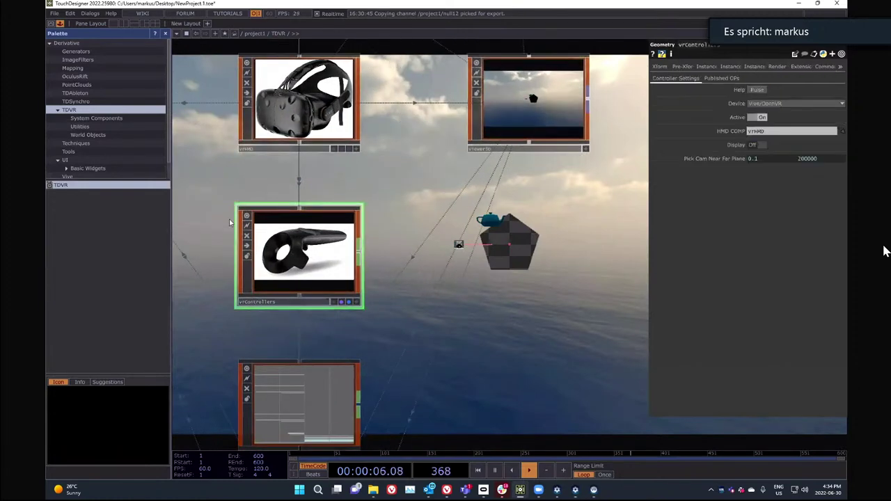
{"action": "scroll", "coordinate": [303, 226], "scroll_direction": "down", "scroll_amount": 5}
{"action": "scroll", "coordinate": [315, 322], "scroll_direction": "up", "scroll_amount": 5}
{"action": "left_click", "coordinate": [331, 251]}
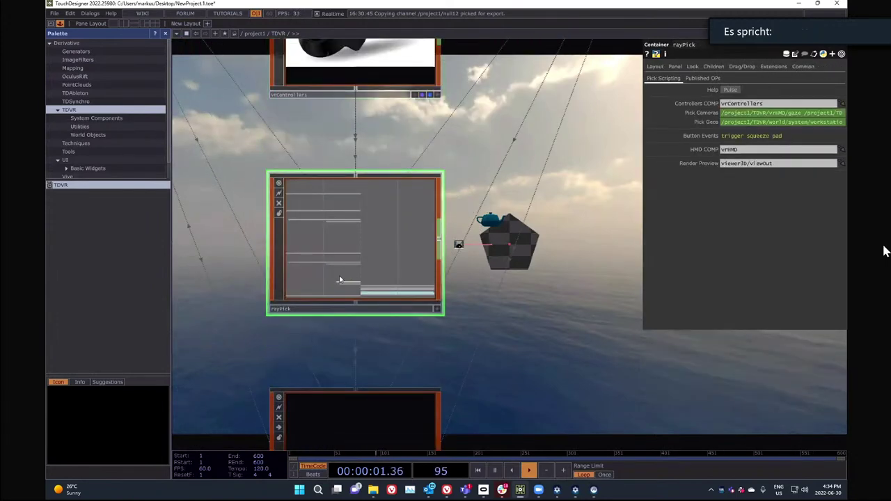
{"action": "scroll", "coordinate": [453, 303], "scroll_direction": "down", "scroll_amount": 5}
{"action": "scroll", "coordinate": [350, 195], "scroll_direction": "up", "scroll_amount": 2}
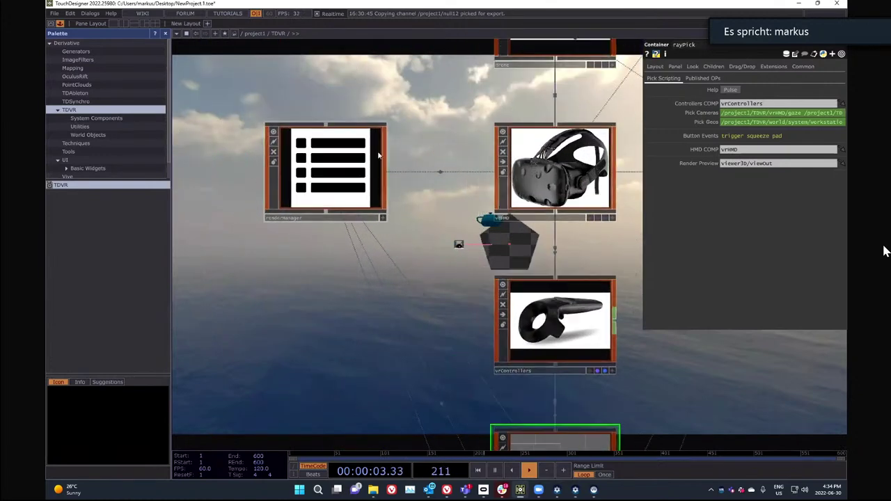
{"action": "scroll", "coordinate": [299, 191], "scroll_direction": "down", "scroll_amount": 5}
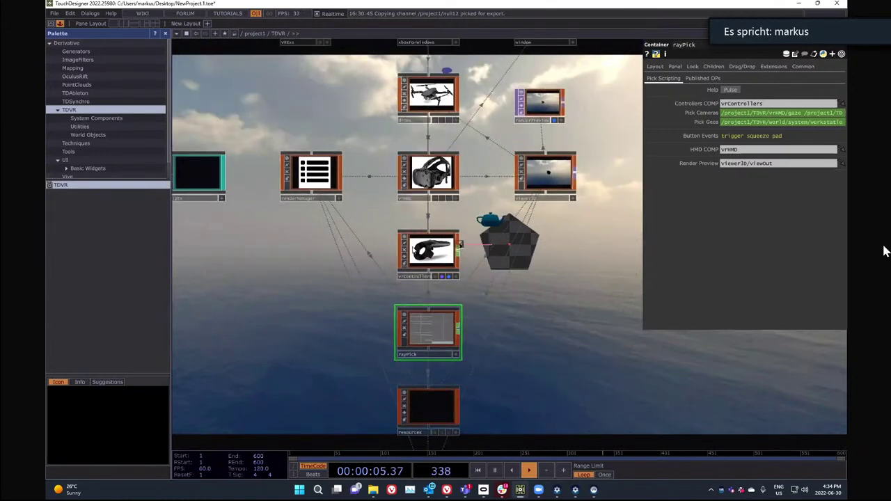
{"action": "left_click_drag", "start_coordinate": [467, 294], "coordinate": [387, 273]}
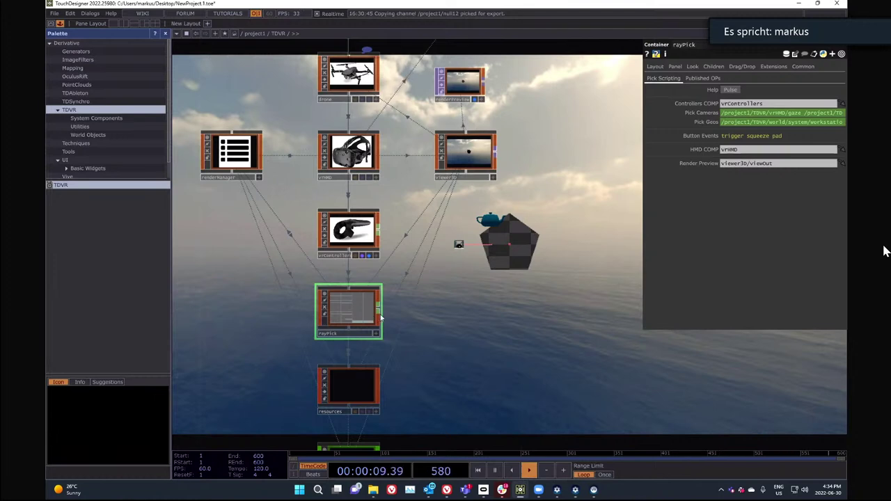
{"action": "scroll", "coordinate": [352, 325], "scroll_direction": "up", "scroll_amount": 2}
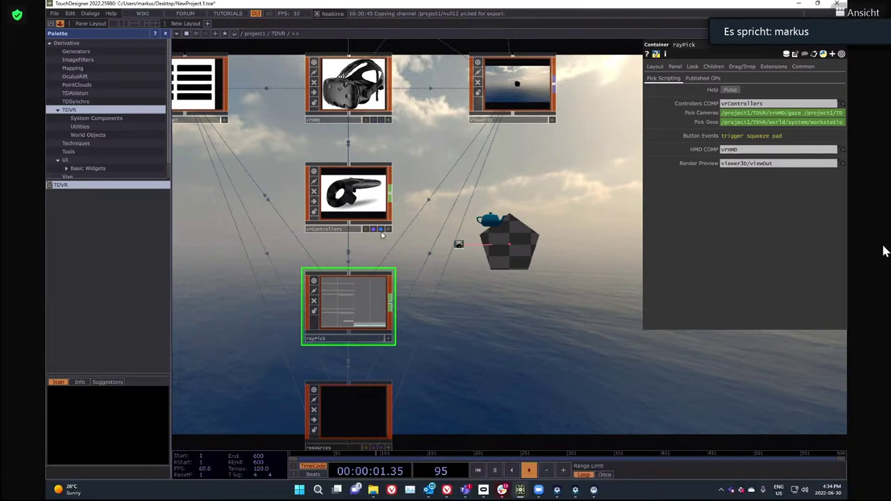
{"action": "scroll", "coordinate": [422, 250], "scroll_direction": "down", "scroll_amount": 5}
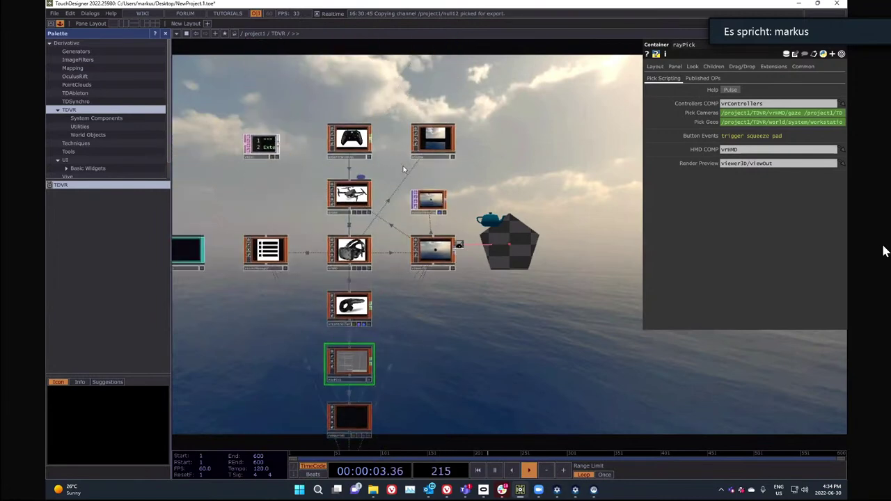
{"action": "scroll", "coordinate": [369, 199], "scroll_direction": "up", "scroll_amount": 5}
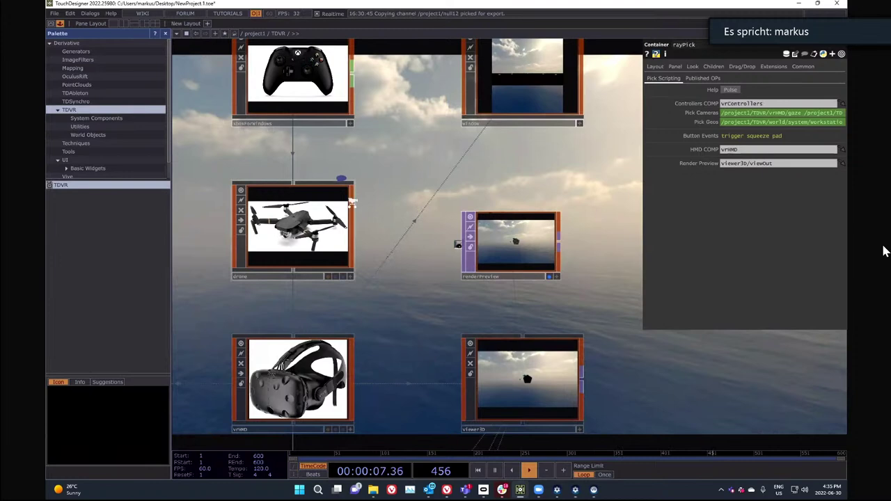
- Return to the project1 network and move the TDVR component directly below oculusRiftSimple
{"action": "scroll", "coordinate": [353, 203], "scroll_direction": "down", "scroll_amount": 6}
{"action": "scroll", "coordinate": [359, 223], "scroll_direction": "down", "scroll_amount": 4}
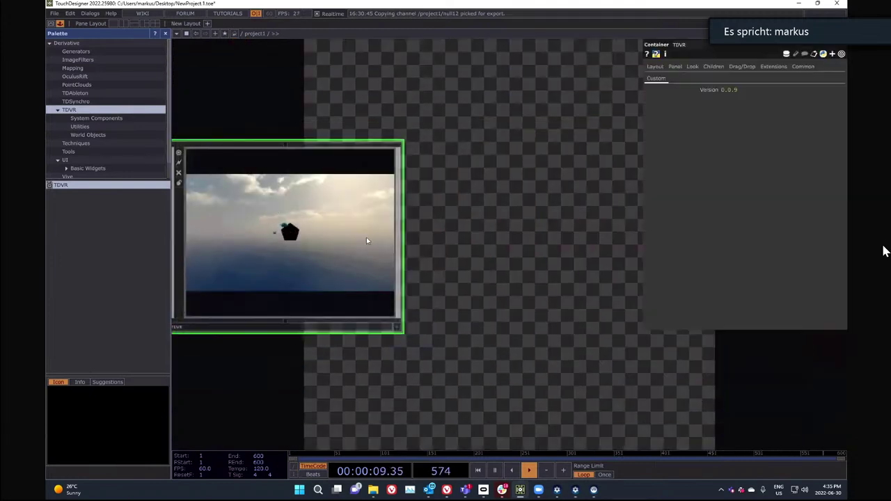
{"action": "left_click_drag", "start_coordinate": [337, 304], "coordinate": [496, 304]}
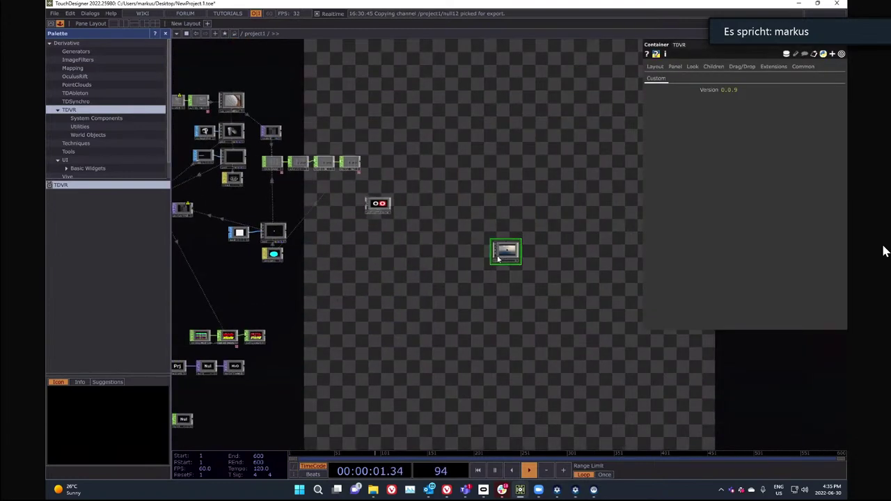
{"action": "left_click_drag", "start_coordinate": [502, 256], "coordinate": [380, 247]}
{"action": "left_click_drag", "start_coordinate": [318, 303], "coordinate": [442, 306]}
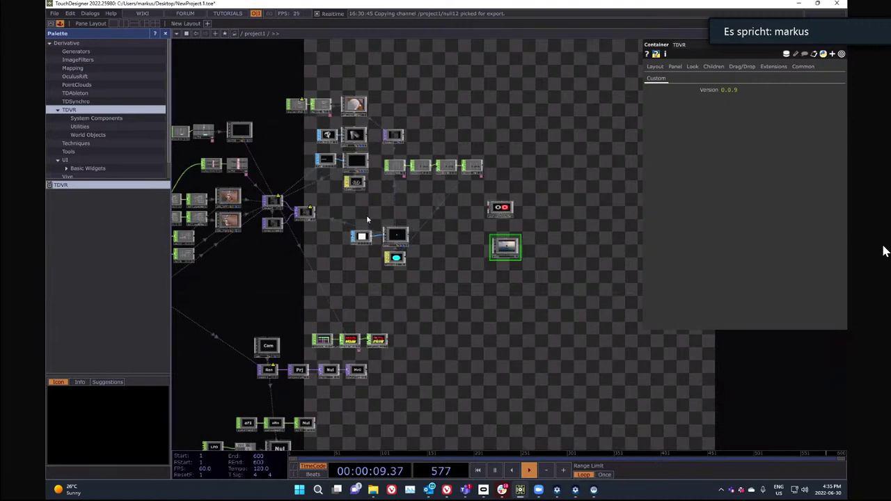
{"action": "left_click_drag", "start_coordinate": [350, 306], "coordinate": [441, 306]}
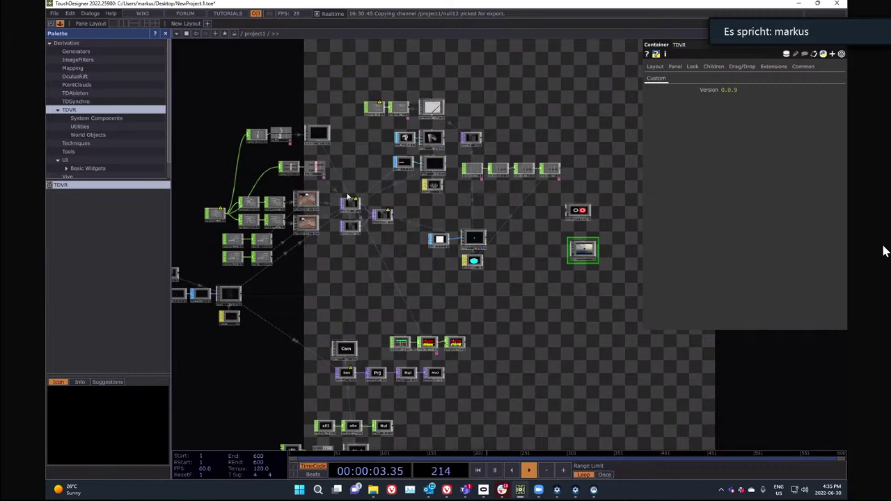
{"action": "scroll", "coordinate": [361, 240], "scroll_direction": "up", "scroll_amount": 5}
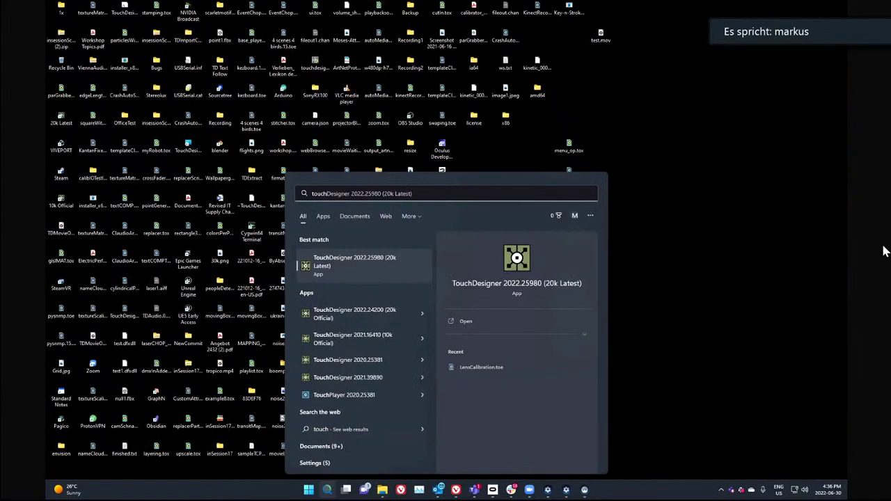
- Launch TouchDesigner 2022.25980 (20k Latest) with a new project
{"action": "key", "text": "Return"}
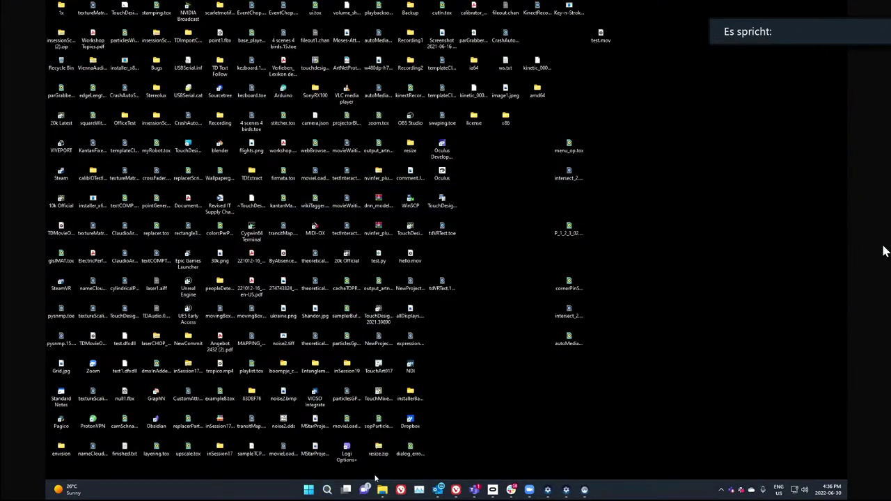
{"action": "left_click", "coordinate": [309, 490]}
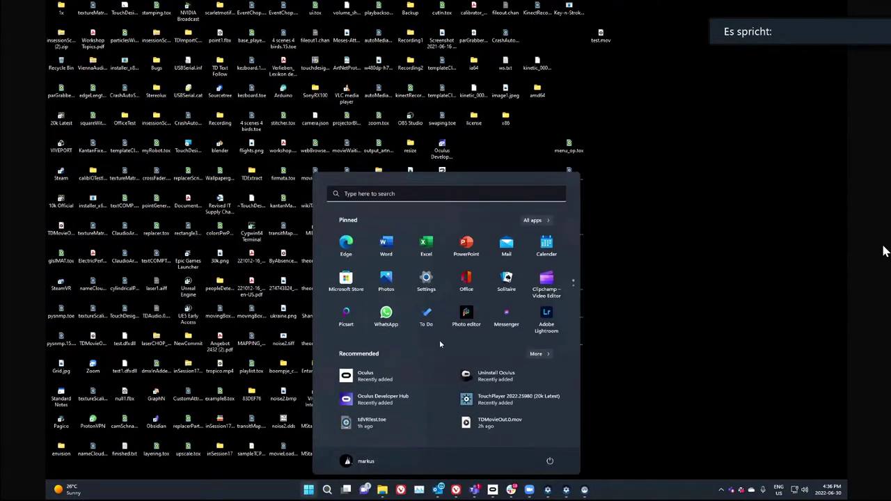
{"action": "type", "text": "touch"}
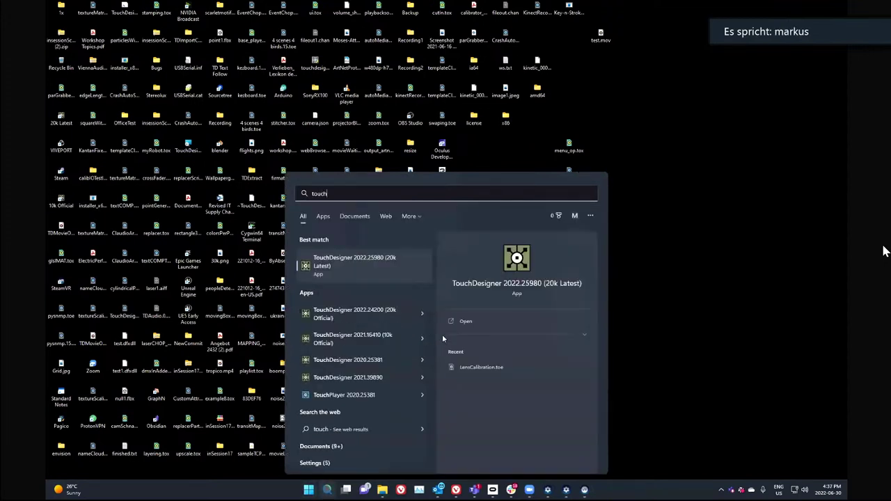
{"action": "left_click", "coordinate": [388, 268]}
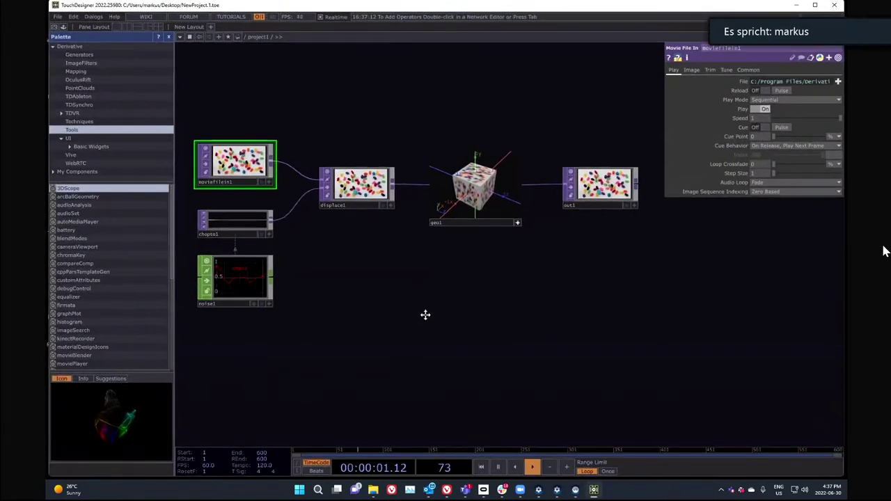
- Place a Render TOP below geo1 and set its Render Mode to Dual Paraboloid
{"action": "key", "text": "Tab"}
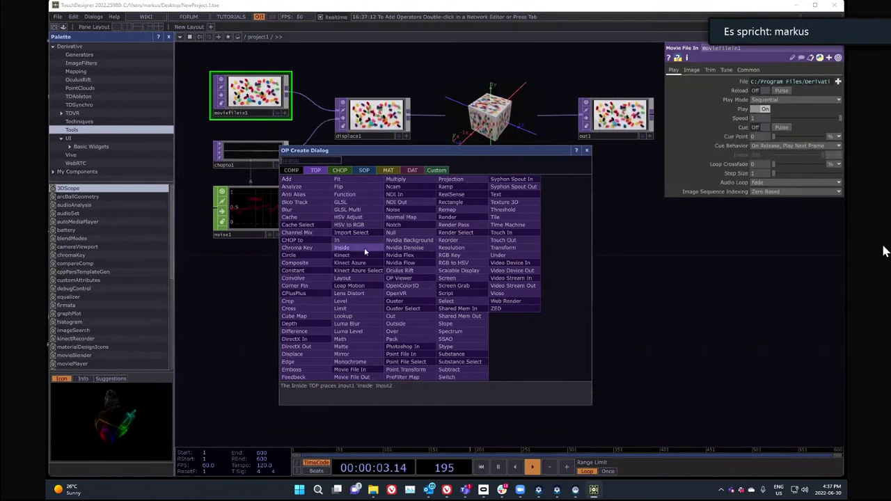
{"action": "type", "text": "ren"}
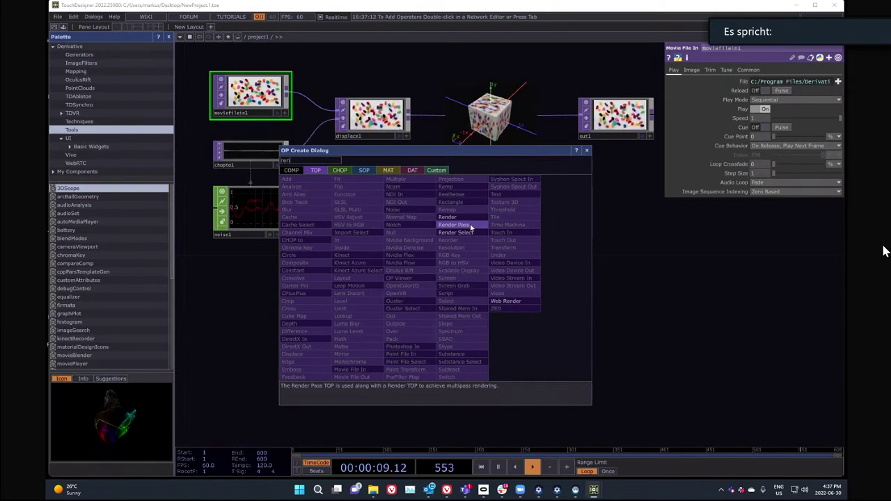
{"action": "left_click", "coordinate": [469, 217]}
{"action": "left_click", "coordinate": [432, 278]}
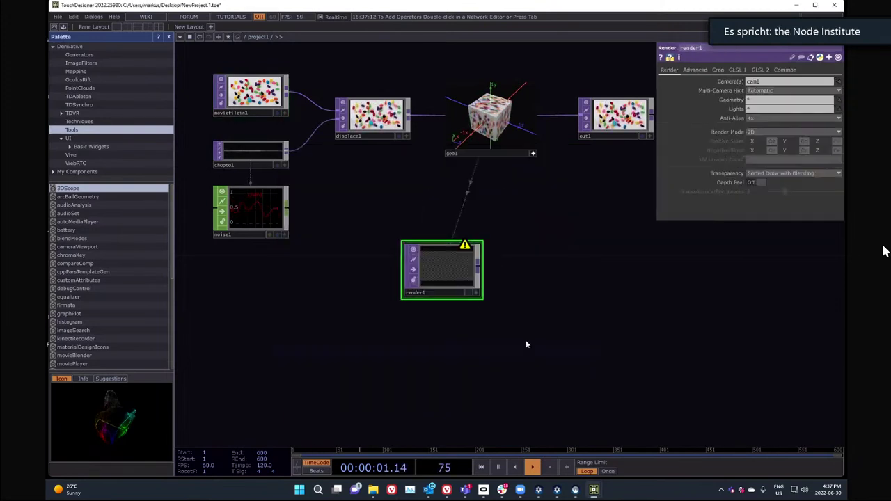
{"action": "left_click_drag", "start_coordinate": [527, 344], "coordinate": [456, 267]}
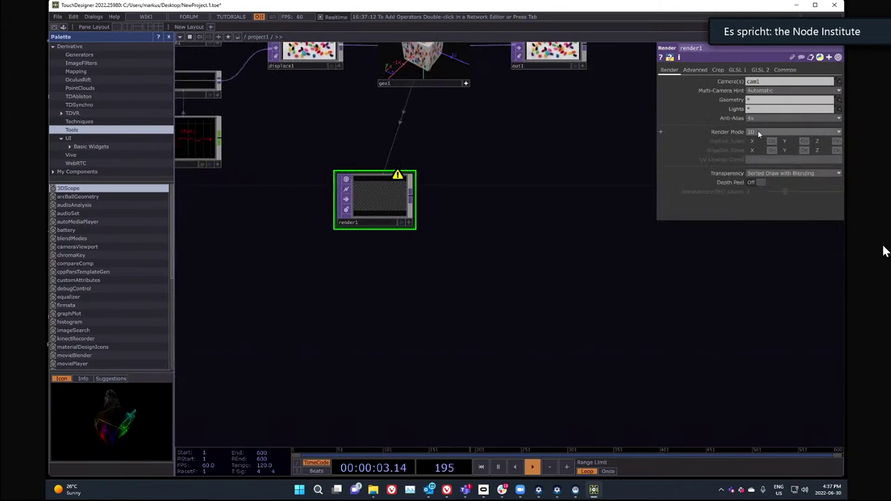
{"action": "left_click", "coordinate": [759, 133]}
{"action": "left_click", "coordinate": [767, 171]}
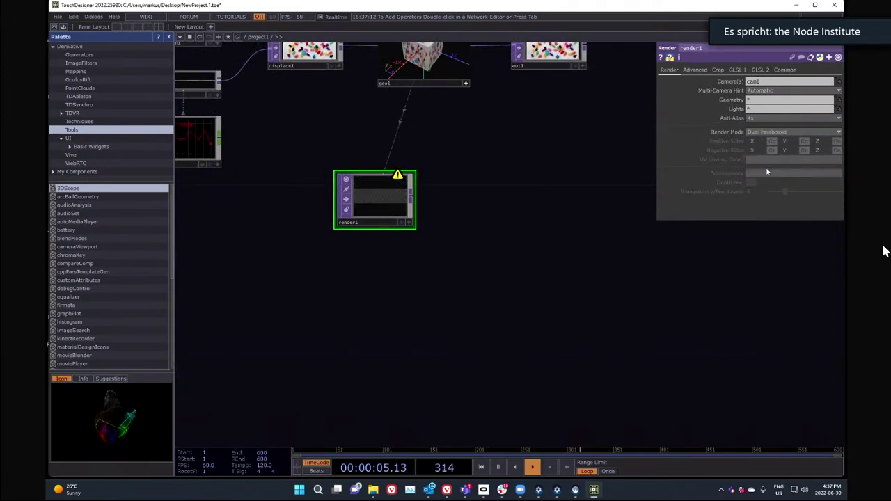
- Append a Projection TOP to render1's output and set its input format to Dual Paraboloid
{"action": "right_click", "coordinate": [414, 200]}
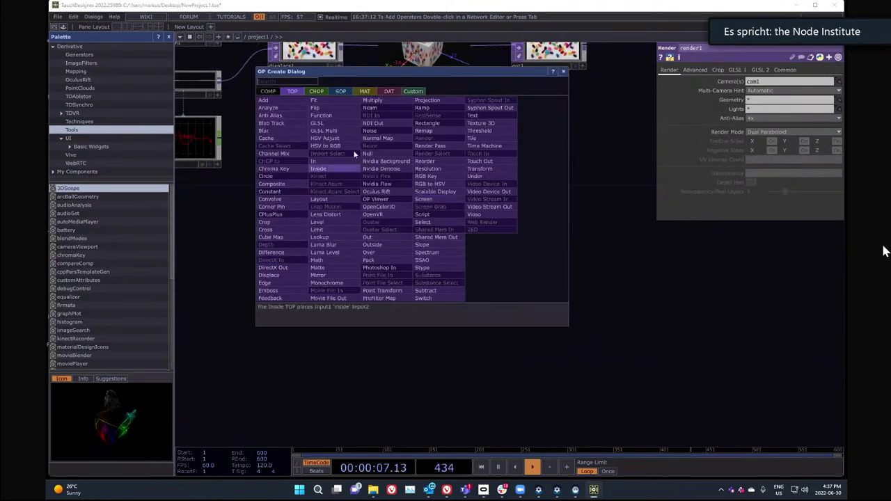
{"action": "left_click", "coordinate": [427, 100]}
{"action": "left_click", "coordinate": [474, 199]}
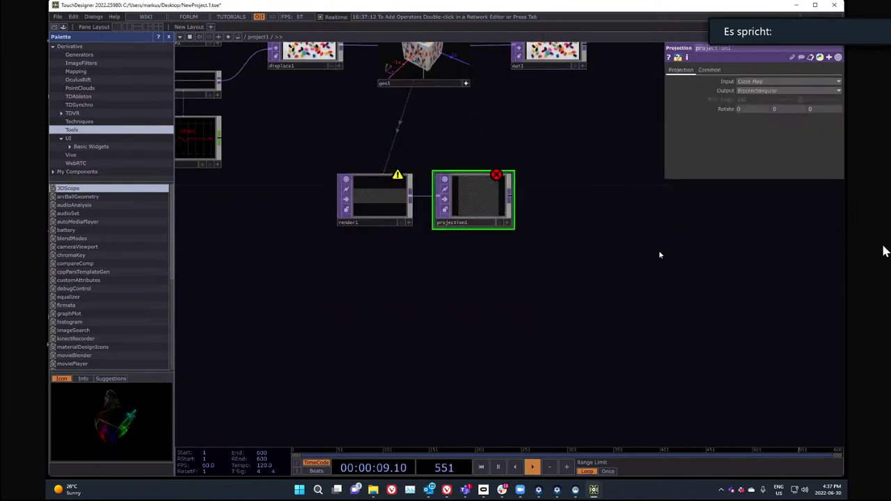
{"action": "left_click", "coordinate": [762, 81]}
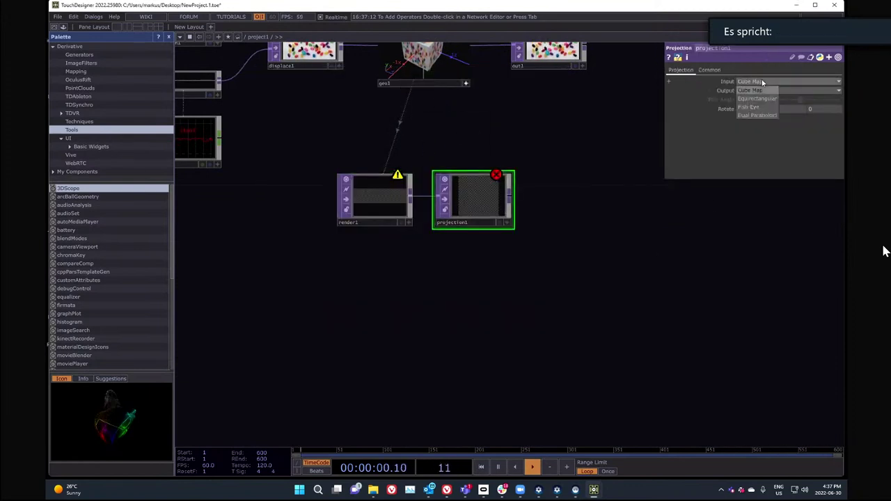
{"action": "left_click", "coordinate": [762, 115]}
- Examine the render1 and projection1 settings and open projection1's input format choices
{"action": "scroll", "coordinate": [488, 208], "scroll_direction": "up", "scroll_amount": 3}
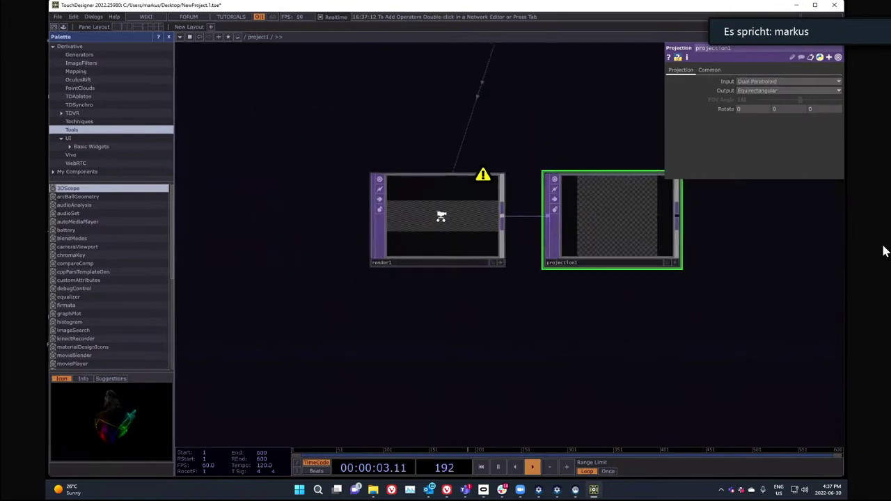
{"action": "scroll", "coordinate": [441, 216], "scroll_direction": "down", "scroll_amount": 3}
{"action": "left_click", "coordinate": [453, 224]}
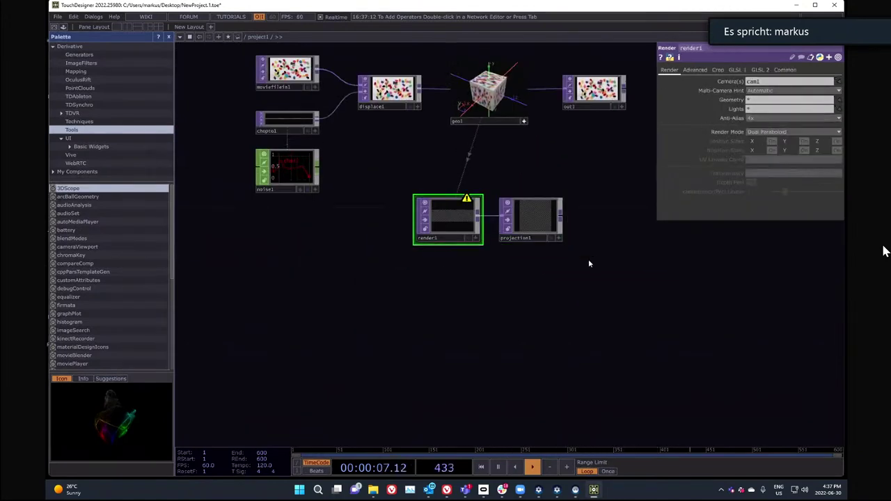
{"action": "left_click", "coordinate": [533, 227]}
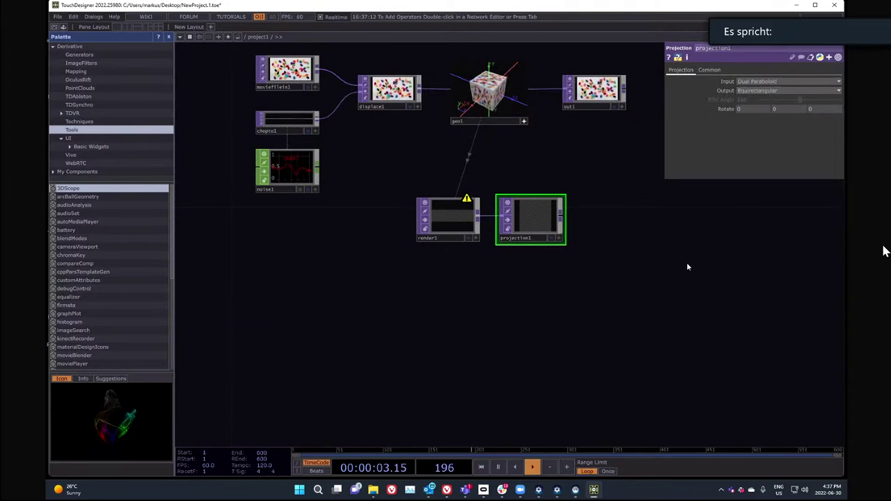
{"action": "double_click", "coordinate": [331, 313]}
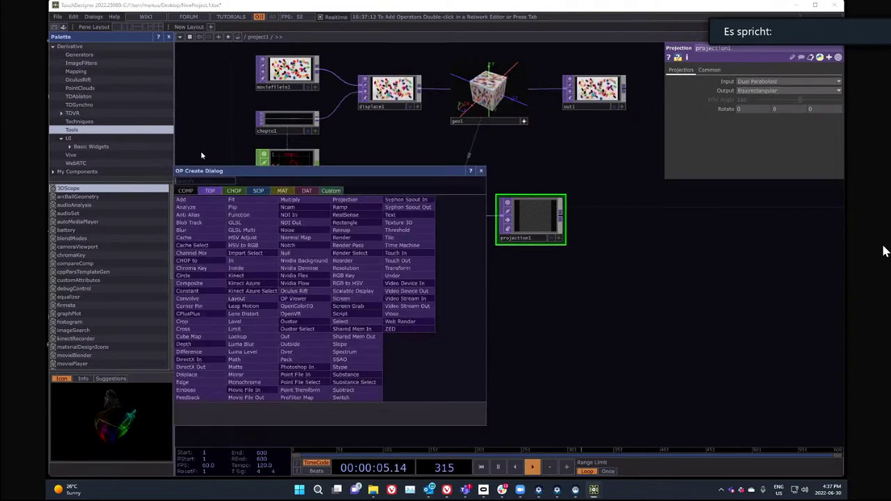
{"action": "left_click", "coordinate": [200, 152]}
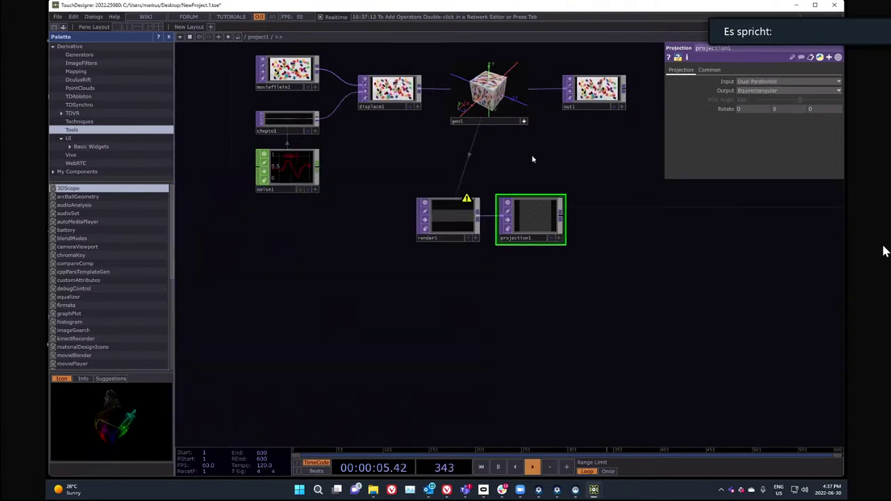
{"action": "left_click", "coordinate": [759, 83]}
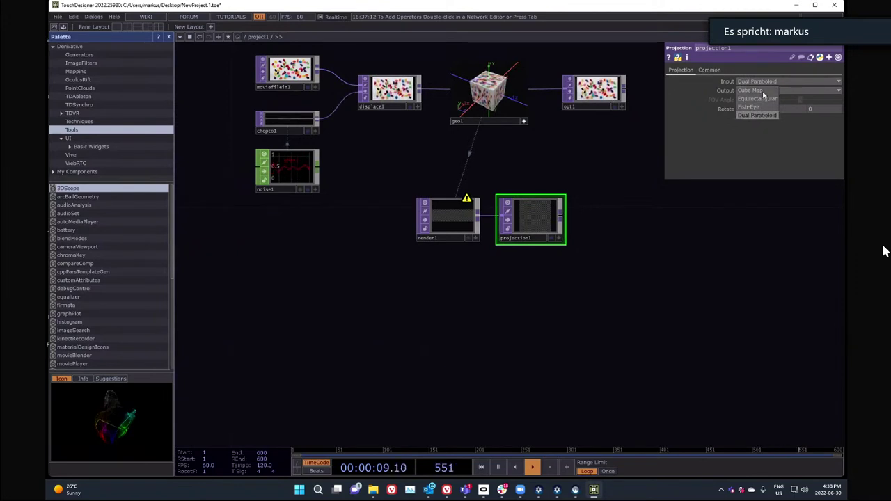